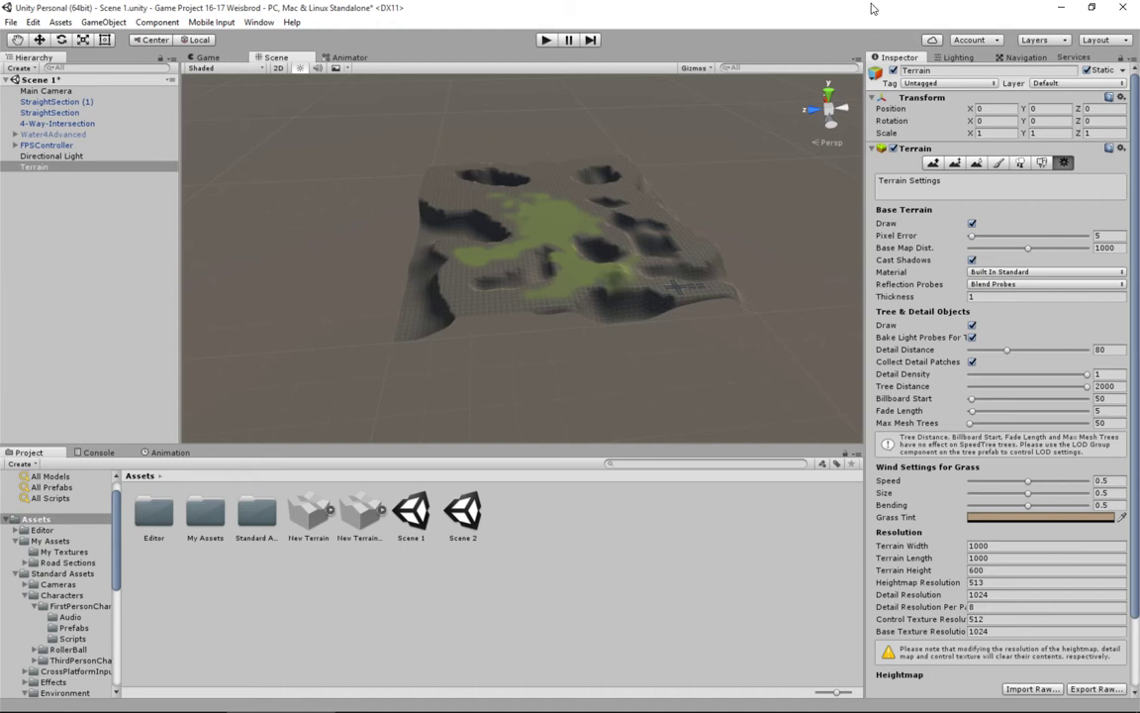
# Activate the Water4Advanced object and save Scene 1, leaving nothing selected.
pyautogui.click(50, 135)
pyautogui.click(893, 70)
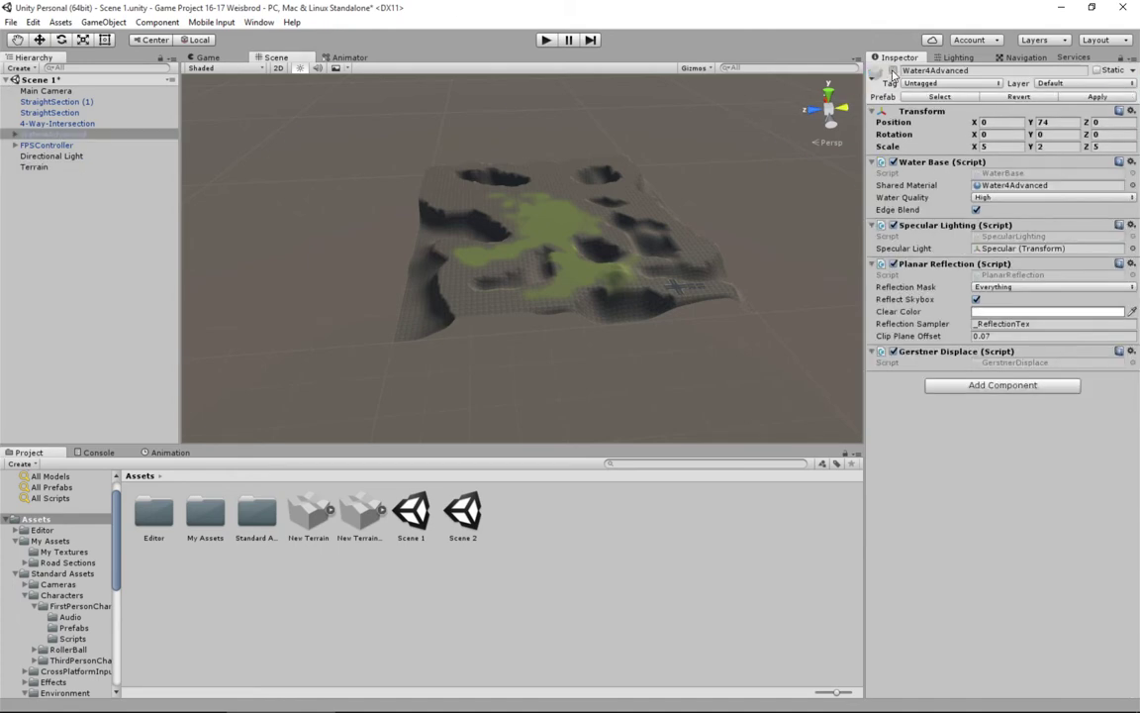
pyautogui.keyDown('alt'); pyautogui.moveTo(508, 209); pyautogui.dragTo(542, 277); pyautogui.keyUp('alt')
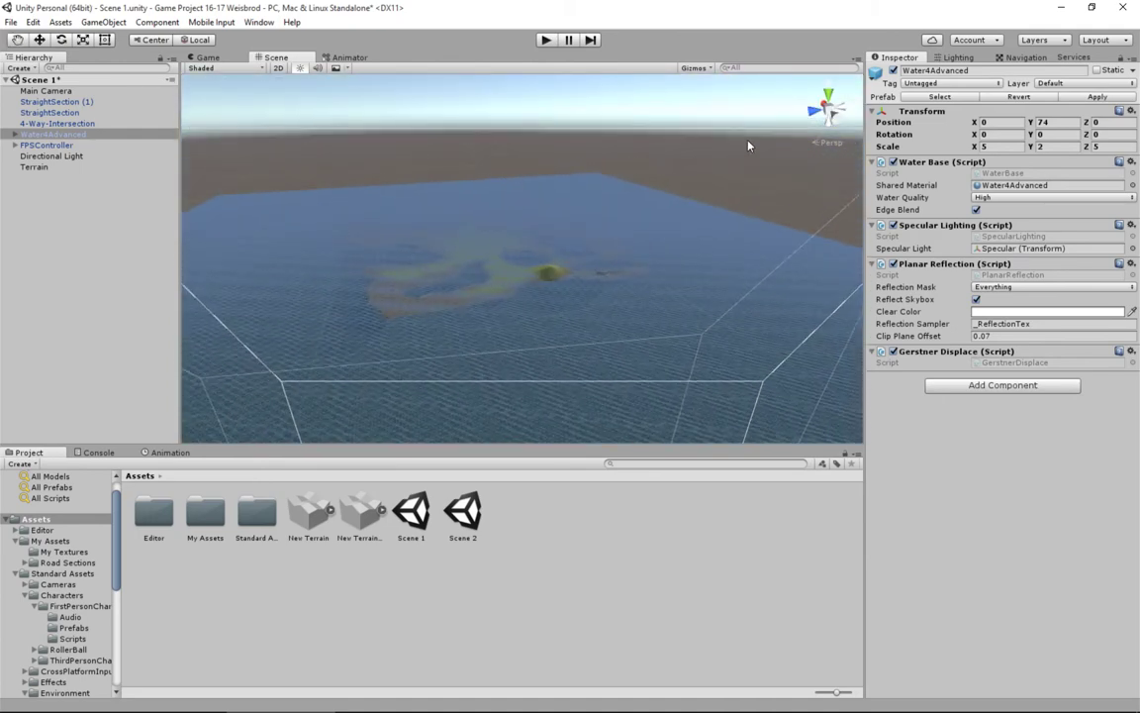
pyautogui.hotkey('ctrl', 'z')
pyautogui.hotkey('ctrl', 'z')
pyautogui.hotkey('ctrl', 'y')
pyautogui.hotkey('ctrl', 'z')
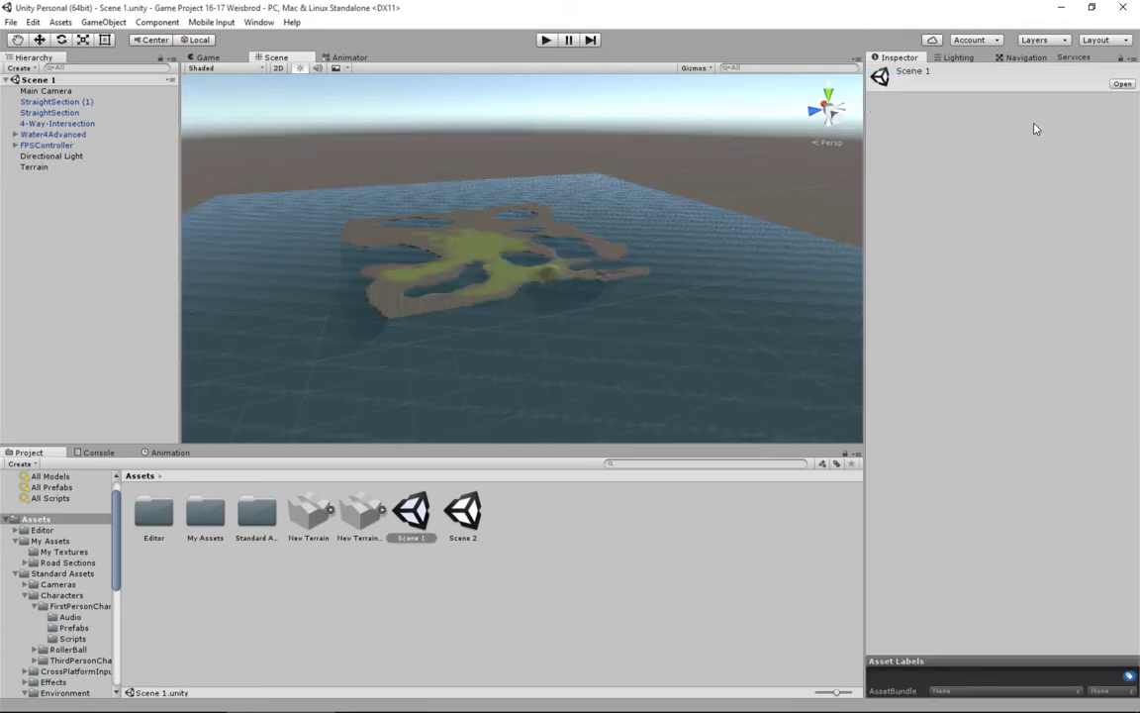
pyautogui.click(89, 135)
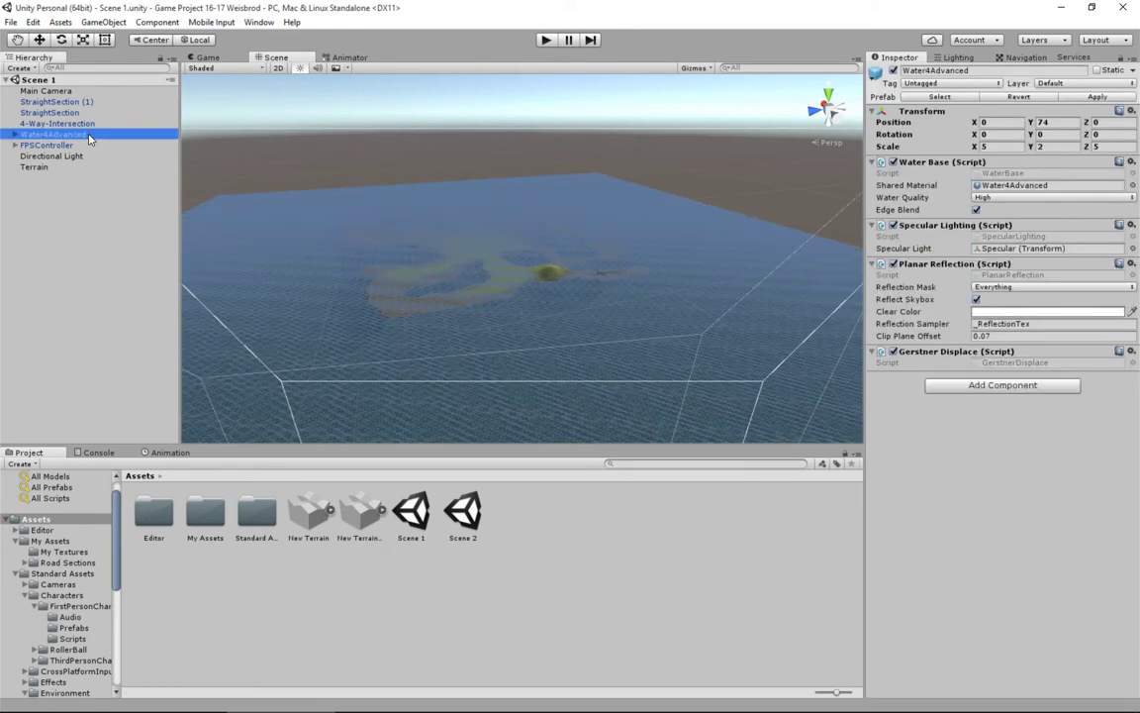
pyautogui.click(41, 252)
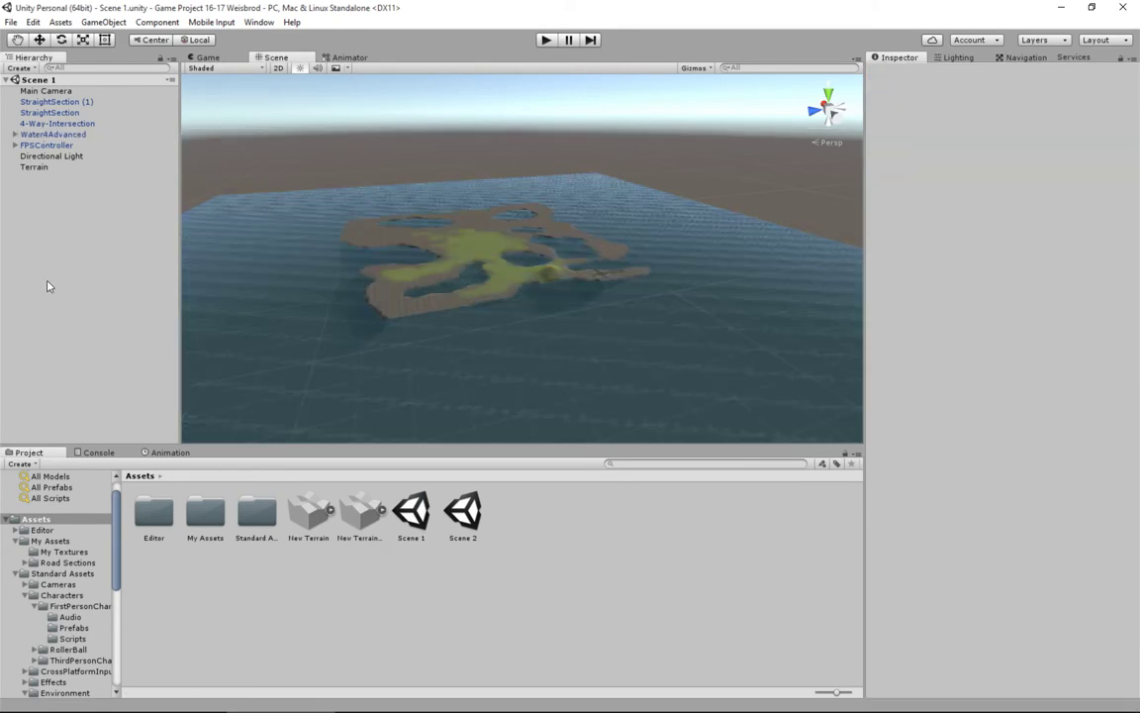
# Add a second terrain object to the scene.
pyautogui.moveTo(453, 326); pyautogui.dragTo(501, 272, button='right')
pyautogui.moveTo(479, 330); pyautogui.dragTo(570, 266, button='middle')
pyautogui.keyDown('alt'); pyautogui.moveTo(570, 266); pyautogui.dragTo(628, 364); pyautogui.keyUp('alt')
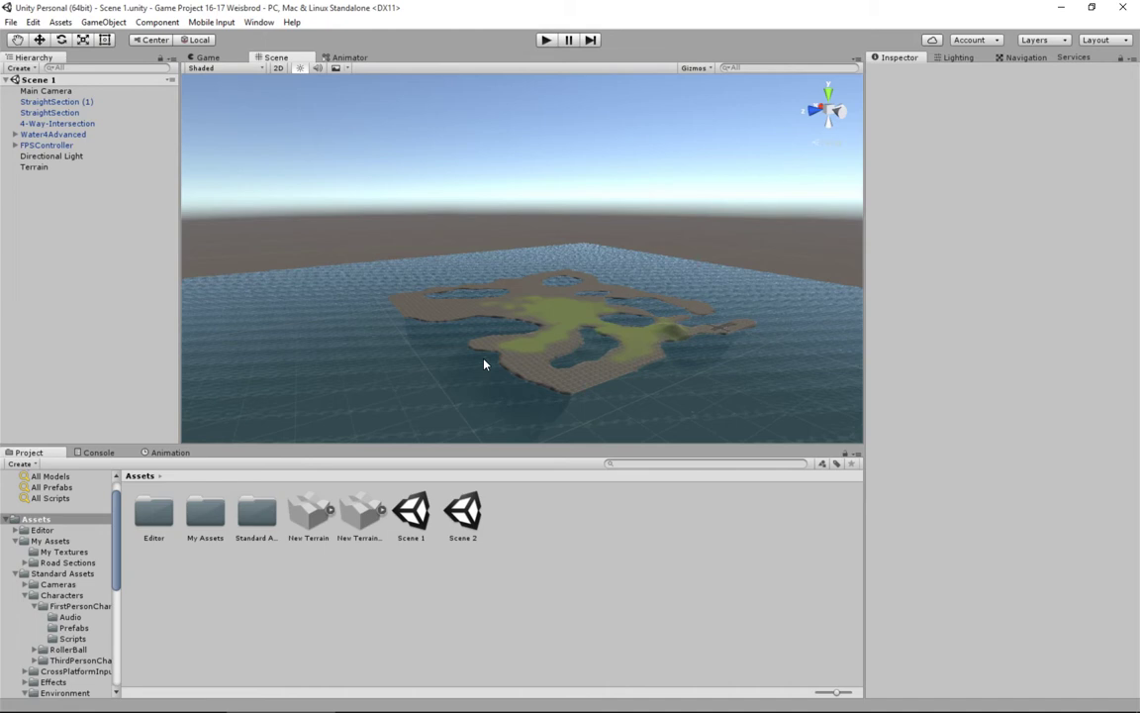
pyautogui.moveTo(616, 308); pyautogui.dragTo(552, 286, button='right')
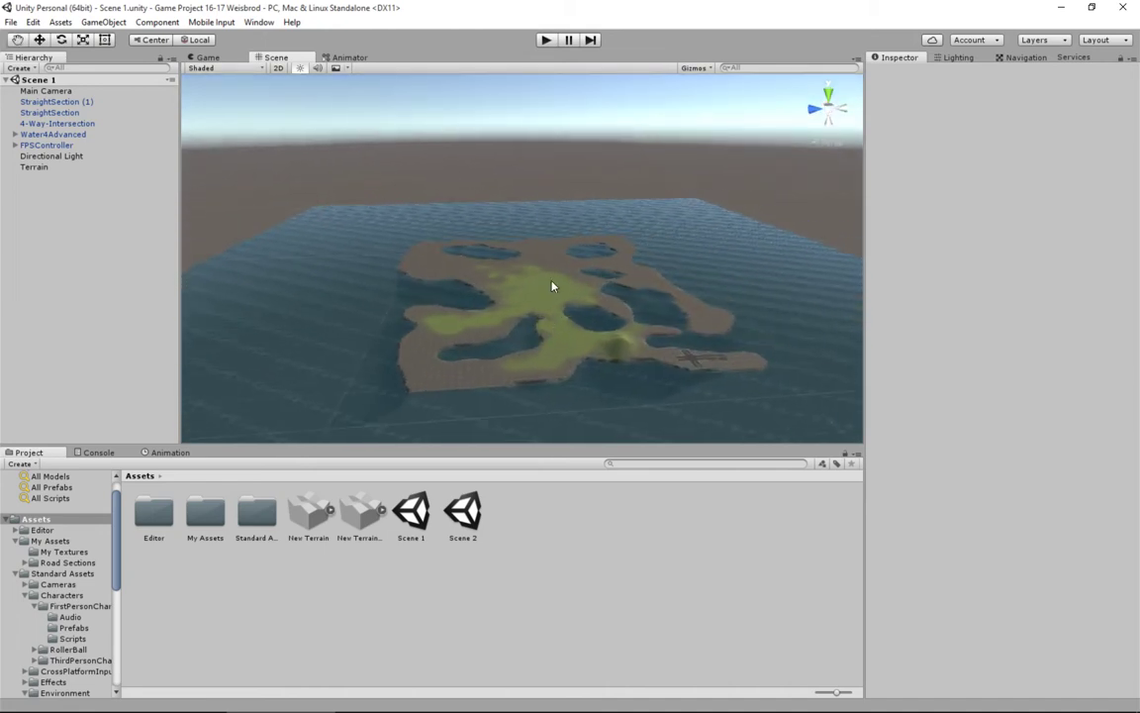
pyautogui.click(103, 22)
pyautogui.moveTo(118, 67)
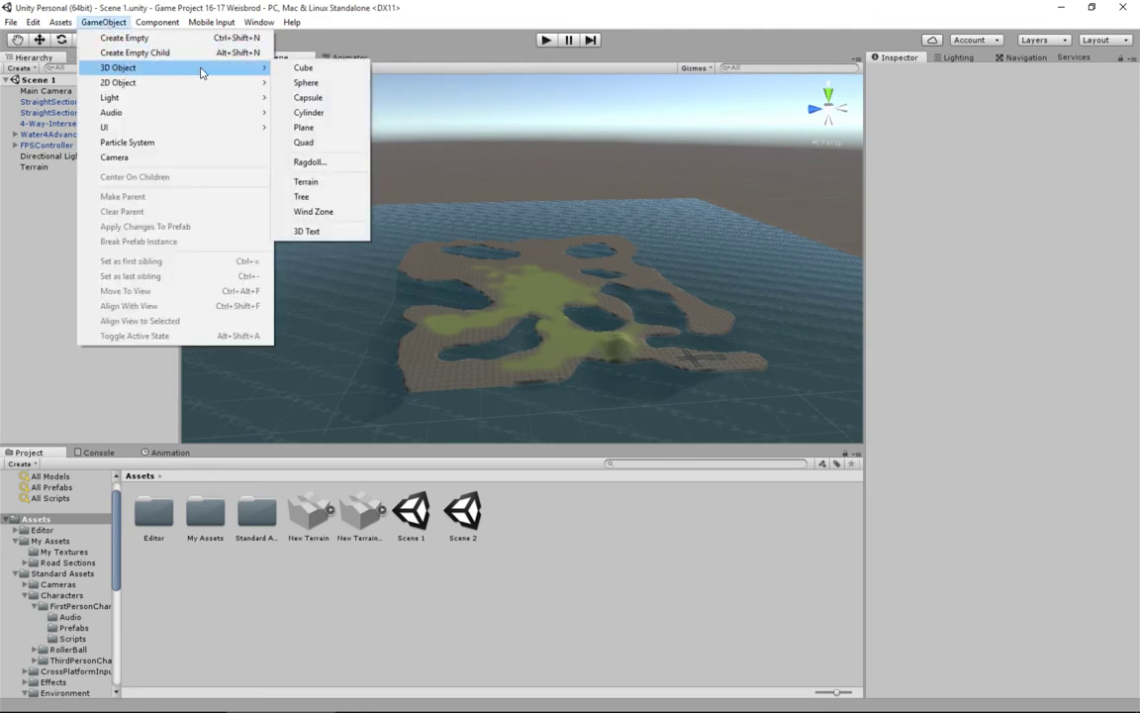
pyautogui.click(313, 182)
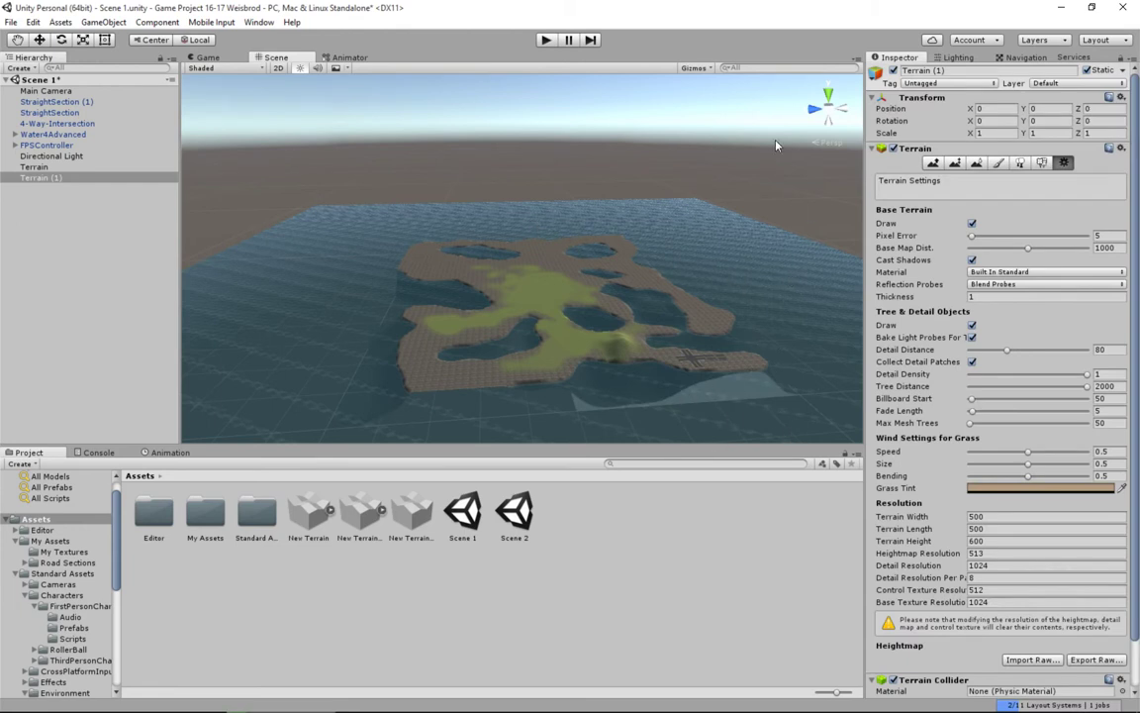
# Set the new terrain's Z position to 1000 so it sits beside the existing terrain.
pyautogui.click(1045, 107)
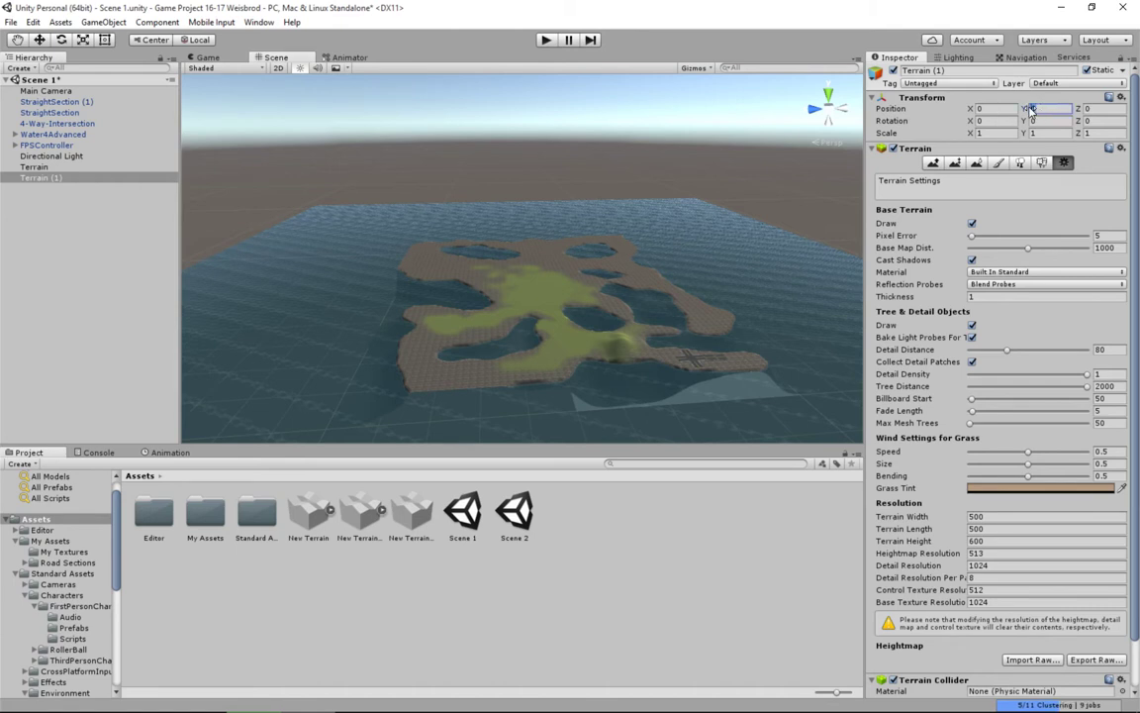
pyautogui.click(1104, 108)
pyautogui.write('1000')
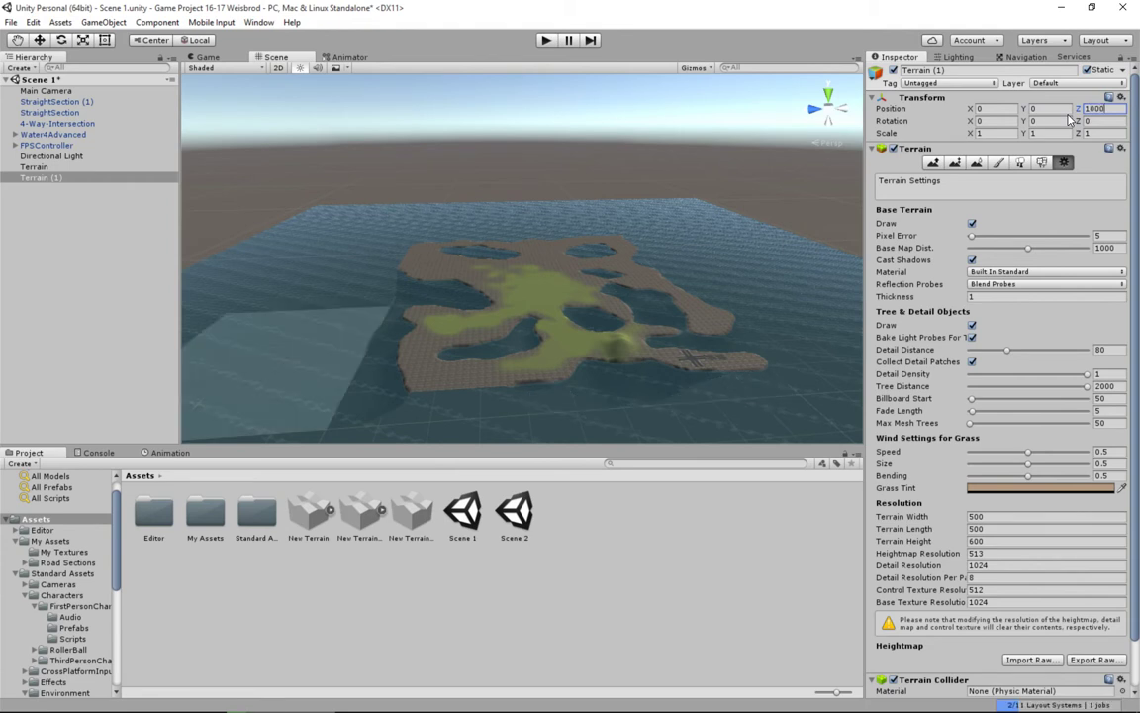
pyautogui.keyDown('alt'); pyautogui.moveTo(414, 300); pyautogui.dragTo(662, 353); pyautogui.keyUp('alt')
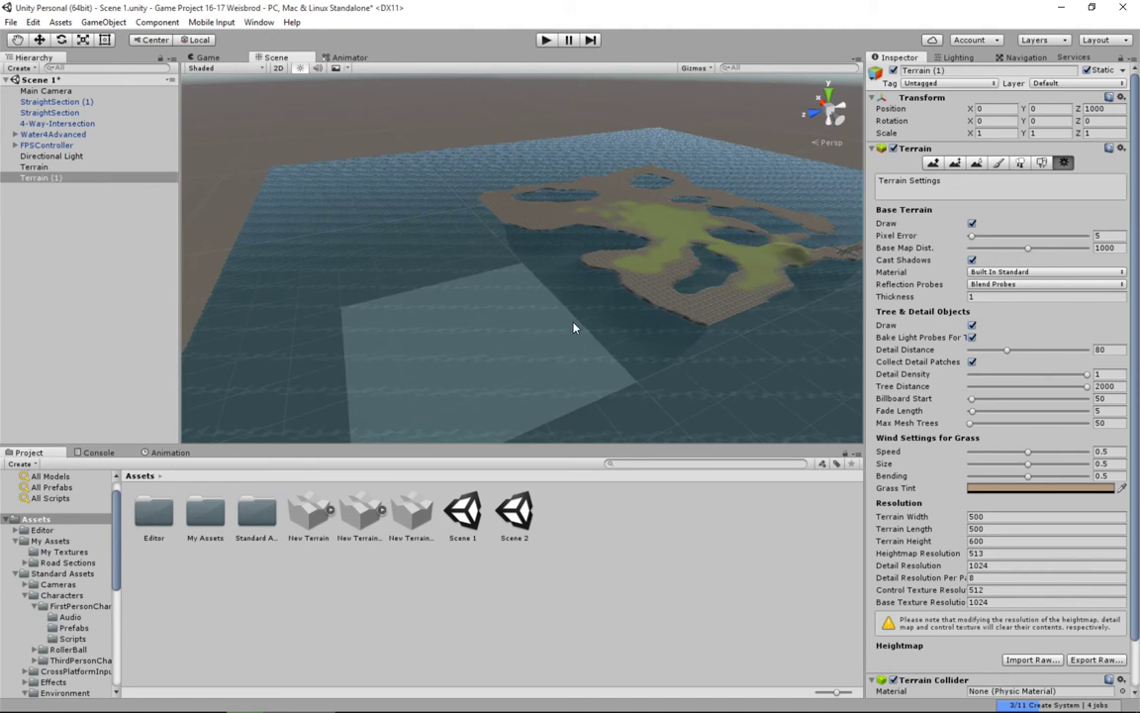
# Set the new terrain's width and length to 1000 each in its resolution settings.
pyautogui.click(676, 249)
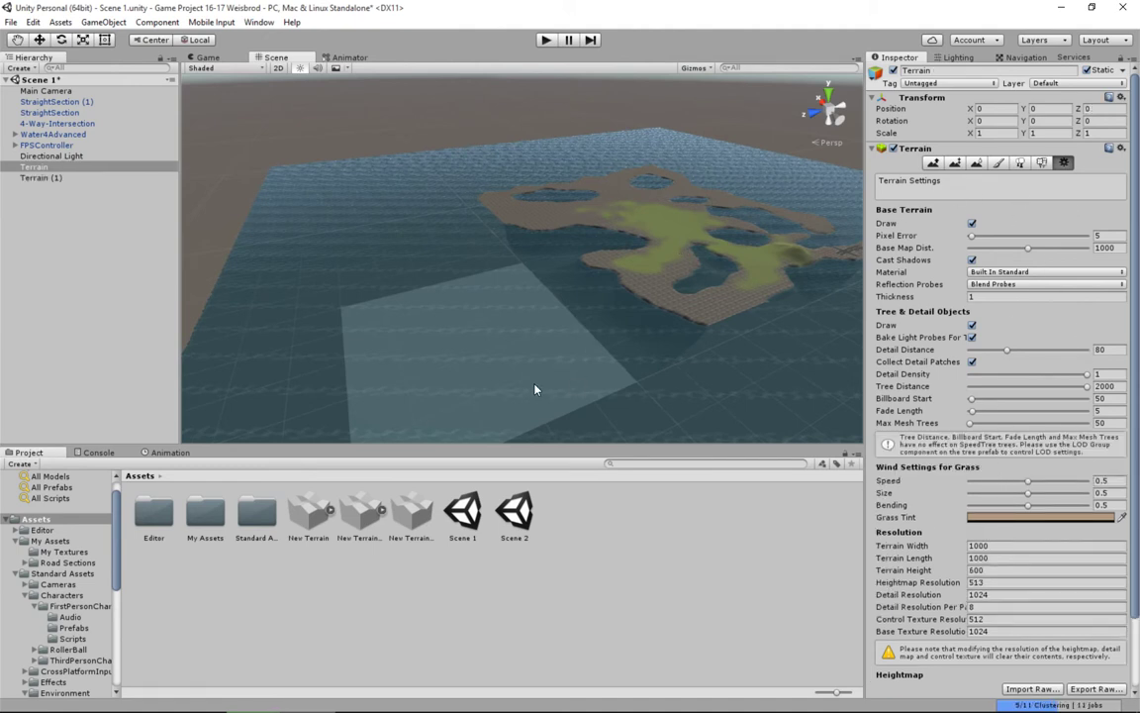
pyautogui.click(544, 282)
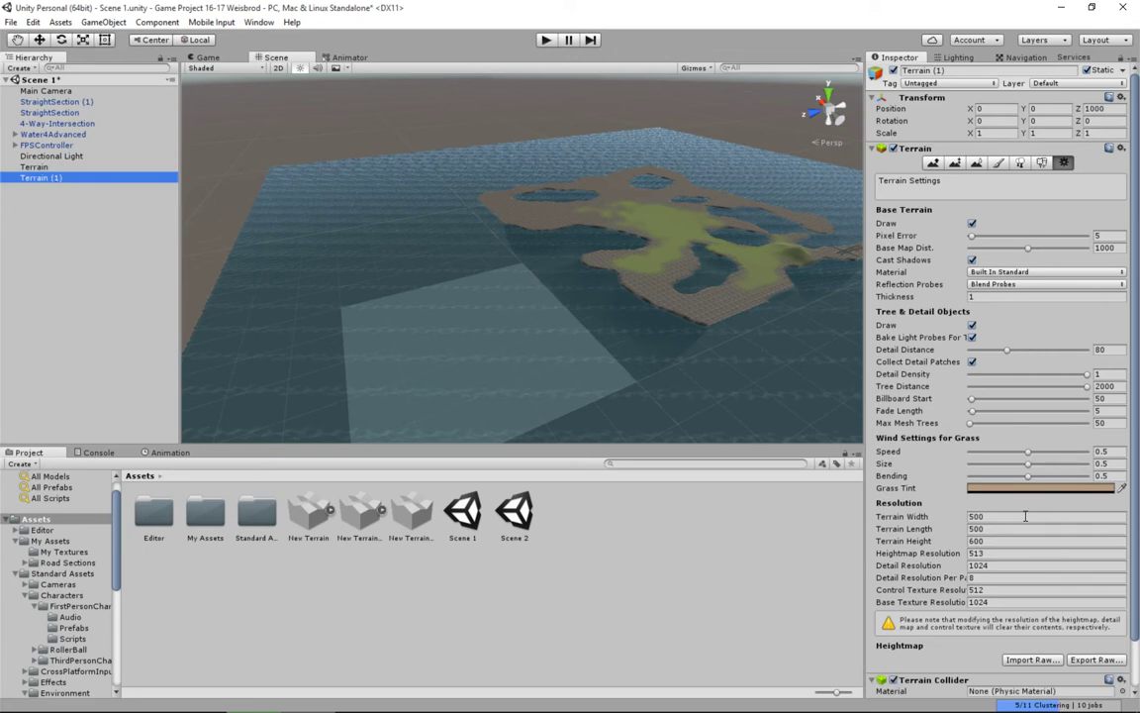
pyautogui.click(912, 516)
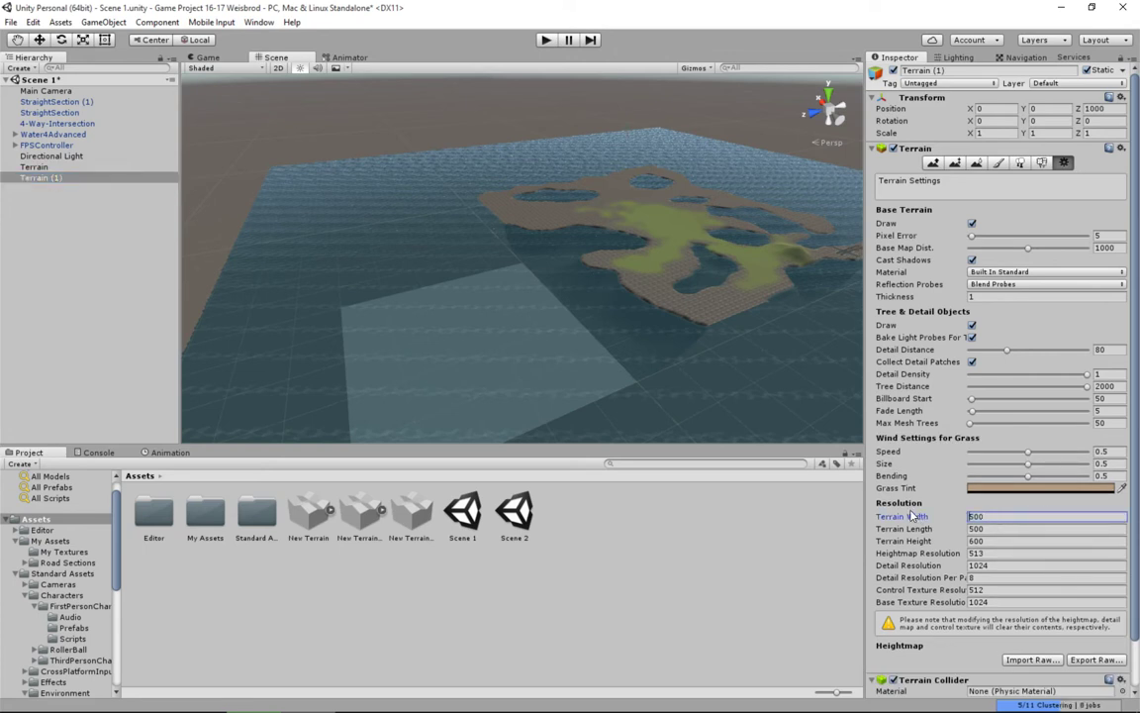
pyautogui.write('1000')
pyautogui.press('Tab')
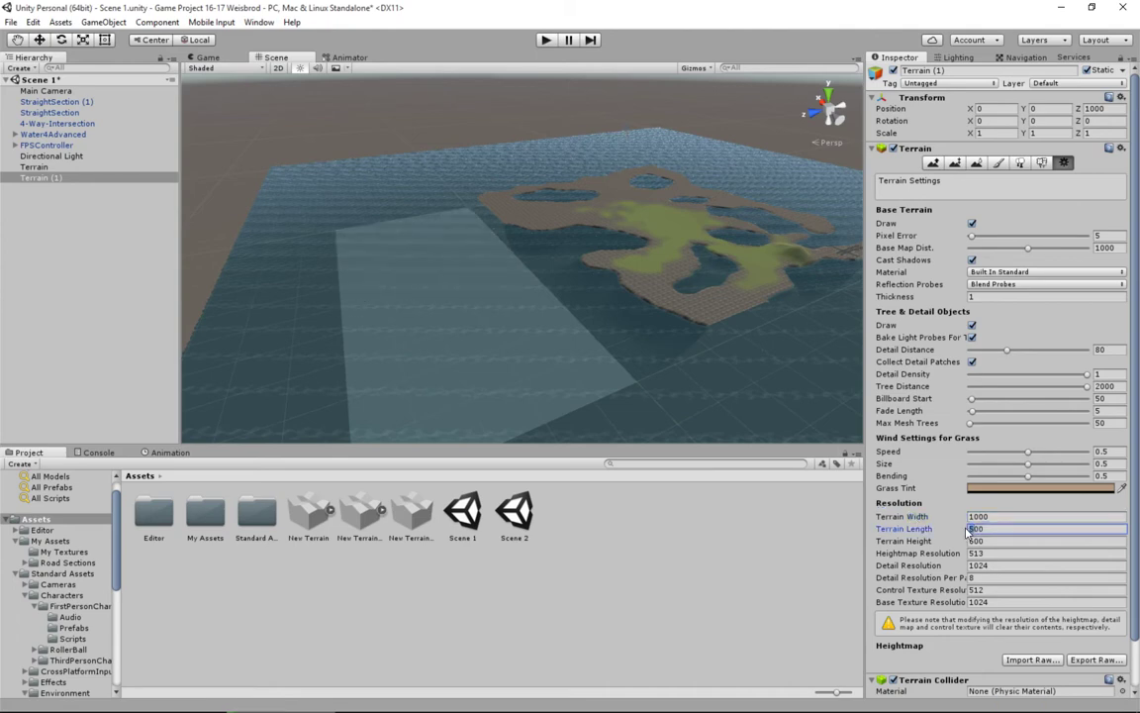
pyautogui.write('1000')
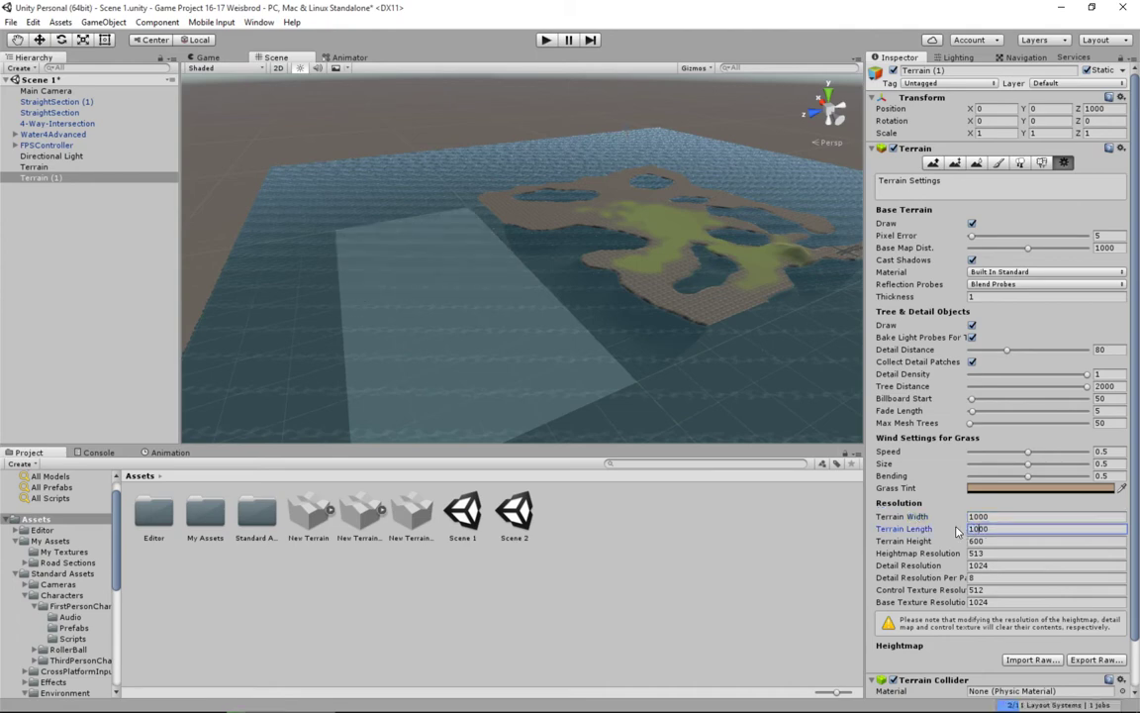
pyautogui.press('Tab')
# Raise the middle of the new terrain with the smallest soft round brush, enlarging the brush size to 91.
pyautogui.moveTo(339, 268); pyautogui.dragTo(393, 200, button='middle')
pyautogui.moveTo(565, 231); pyautogui.dragTo(526, 296, button='right')
pyautogui.moveTo(526, 295); pyautogui.dragTo(490, 304, button='middle')
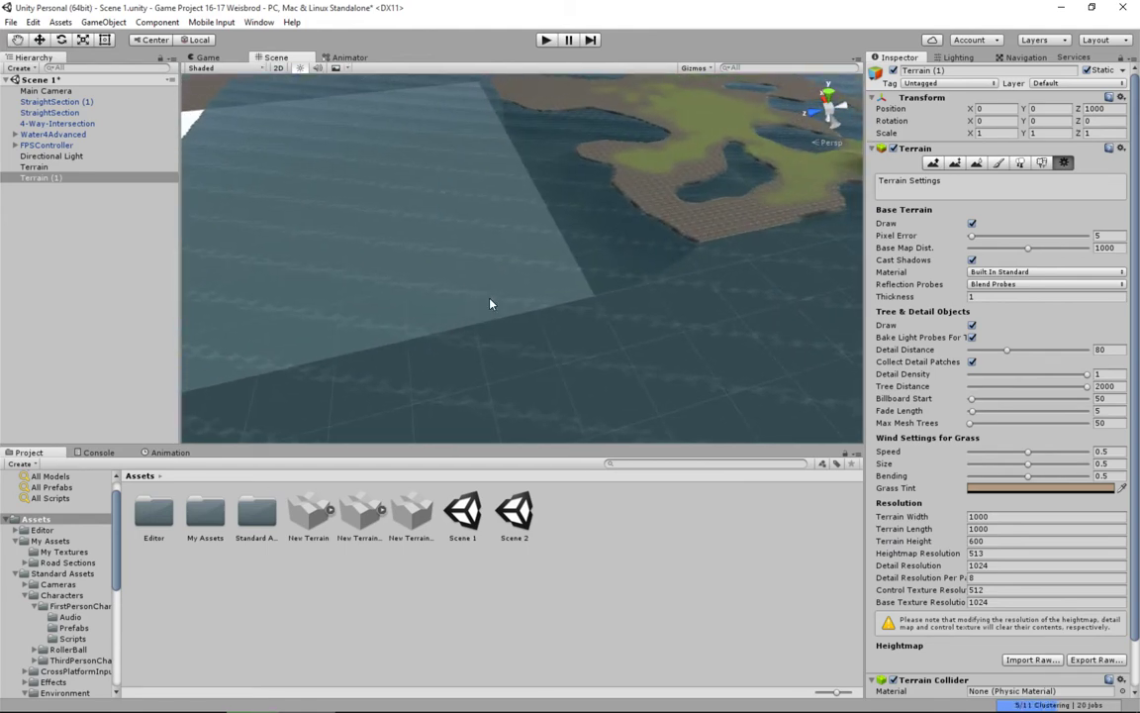
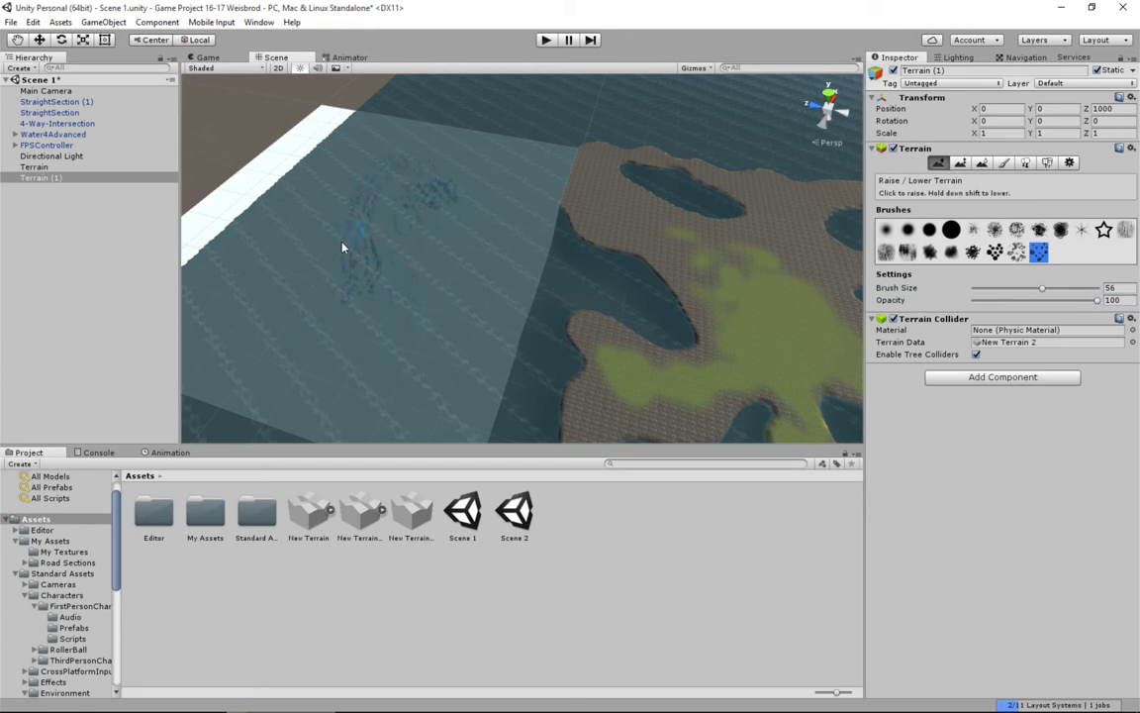
pyautogui.click(886, 229)
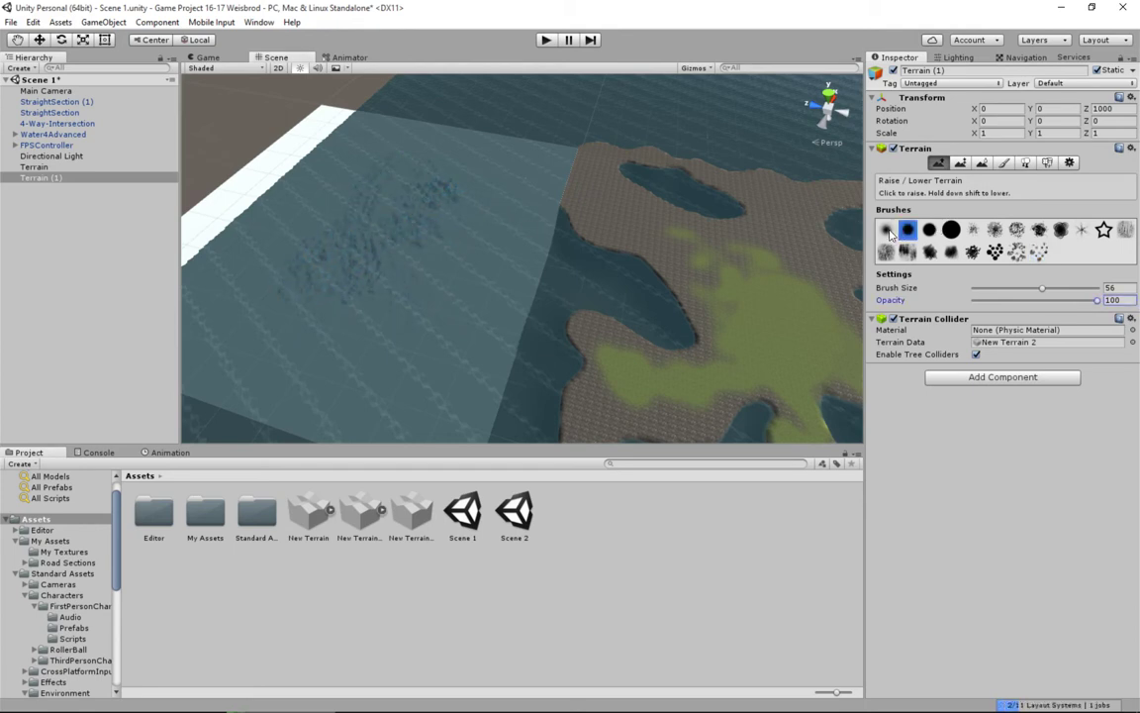
pyautogui.moveTo(371, 235)
pyautogui.mouseDown()
pyautogui.moveTo(343, 300)
pyautogui.moveTo(341, 271)
pyautogui.moveTo(416, 280)
pyautogui.mouseUp()
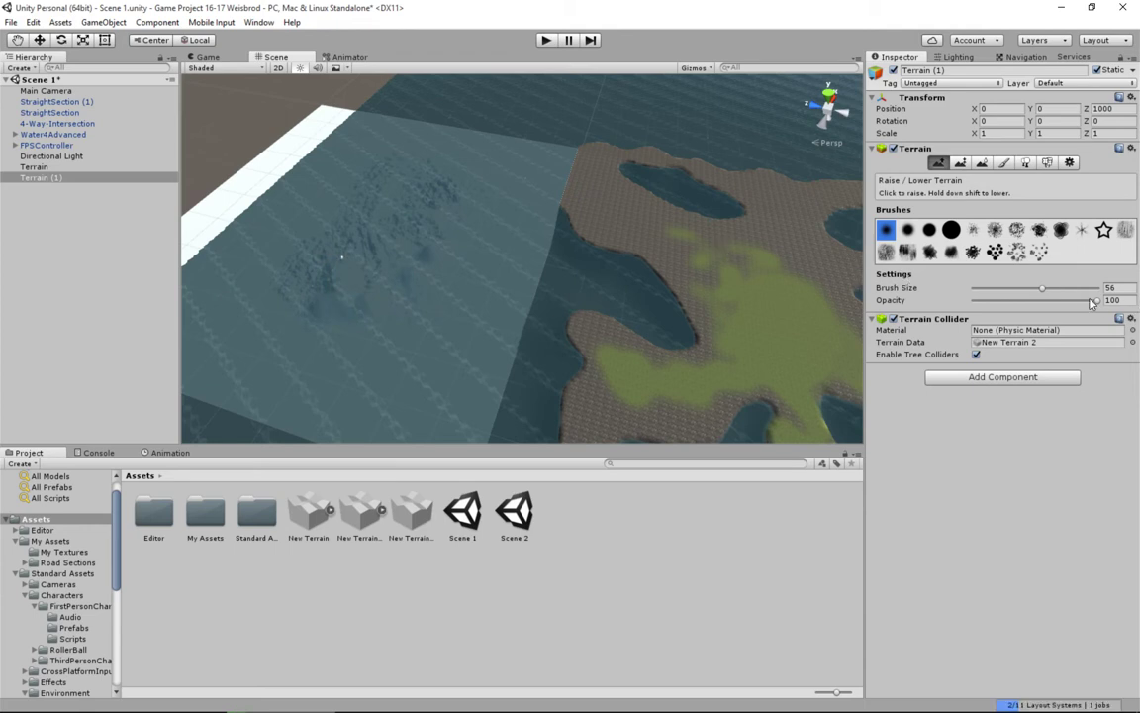
pyautogui.moveTo(1044, 288); pyautogui.dragTo(1087, 288)
pyautogui.moveTo(375, 210)
pyautogui.mouseDown()
pyautogui.moveTo(386, 223)
pyautogui.moveTo(445, 204)
pyautogui.moveTo(407, 211)
pyautogui.moveTo(422, 194)
pyautogui.moveTo(497, 173)
pyautogui.moveTo(509, 142)
pyautogui.mouseUp()
# Raise two separate rounded hills on Terrain (1), one in front of the rough peaks and one near the original terrain.
pyautogui.moveTo(513, 273); pyautogui.dragTo(530, 204, button='middle')
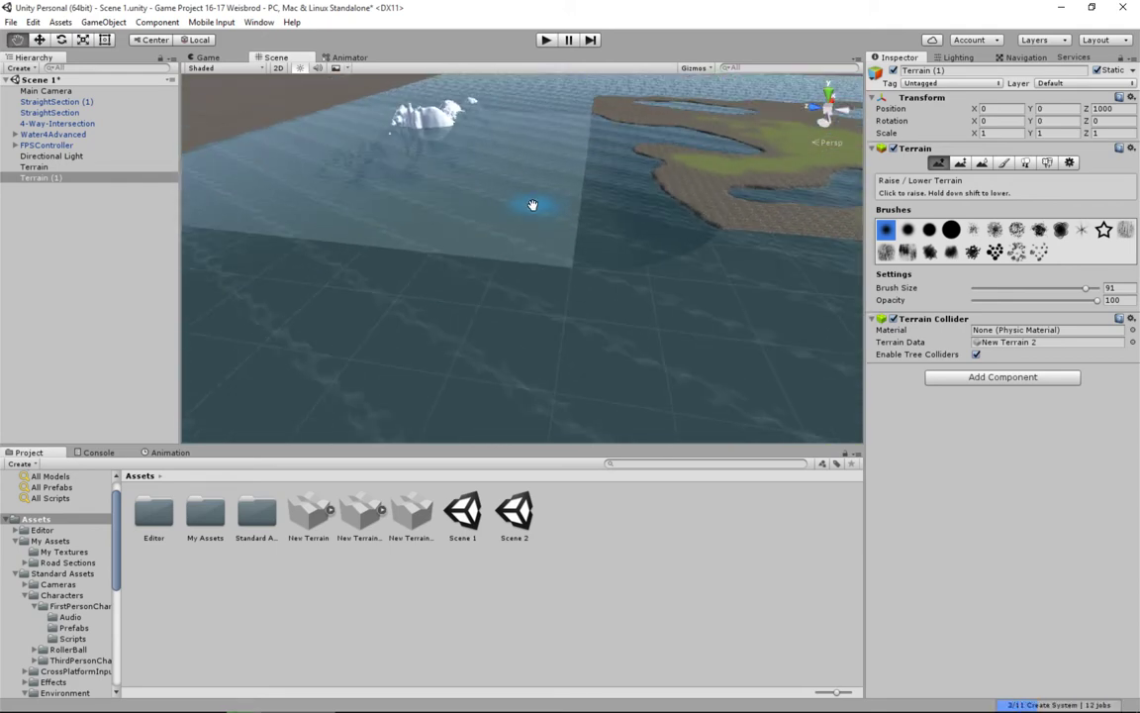
pyautogui.click(39, 168)
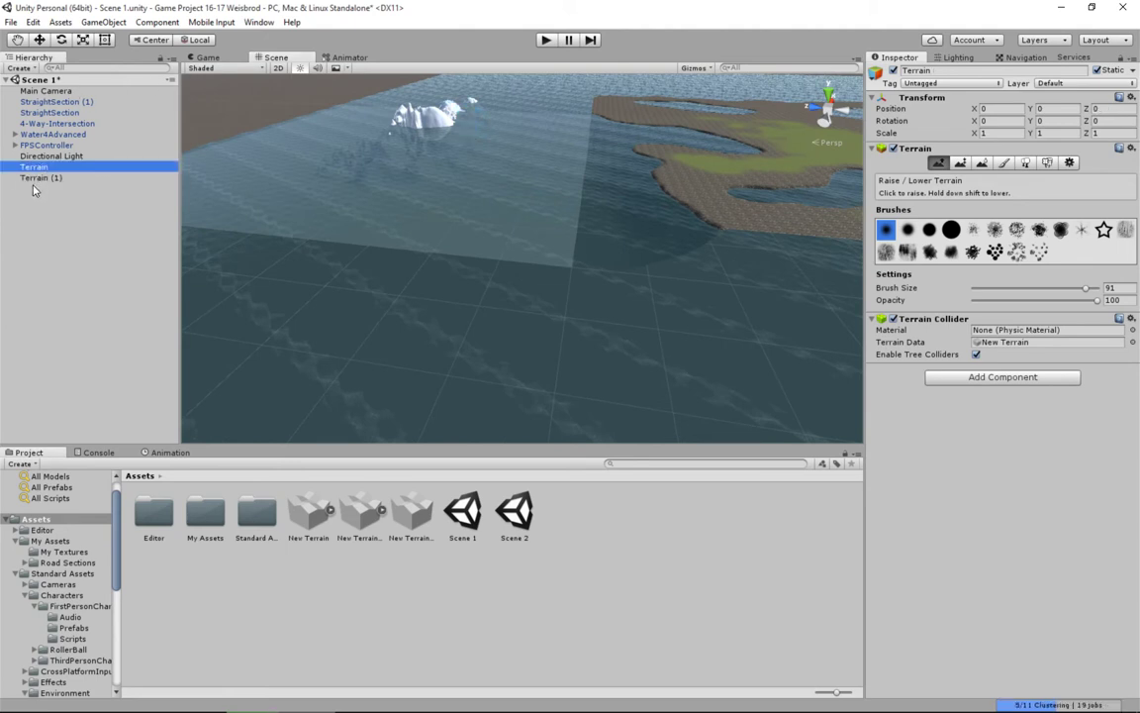
pyautogui.click(37, 178)
pyautogui.press('f')
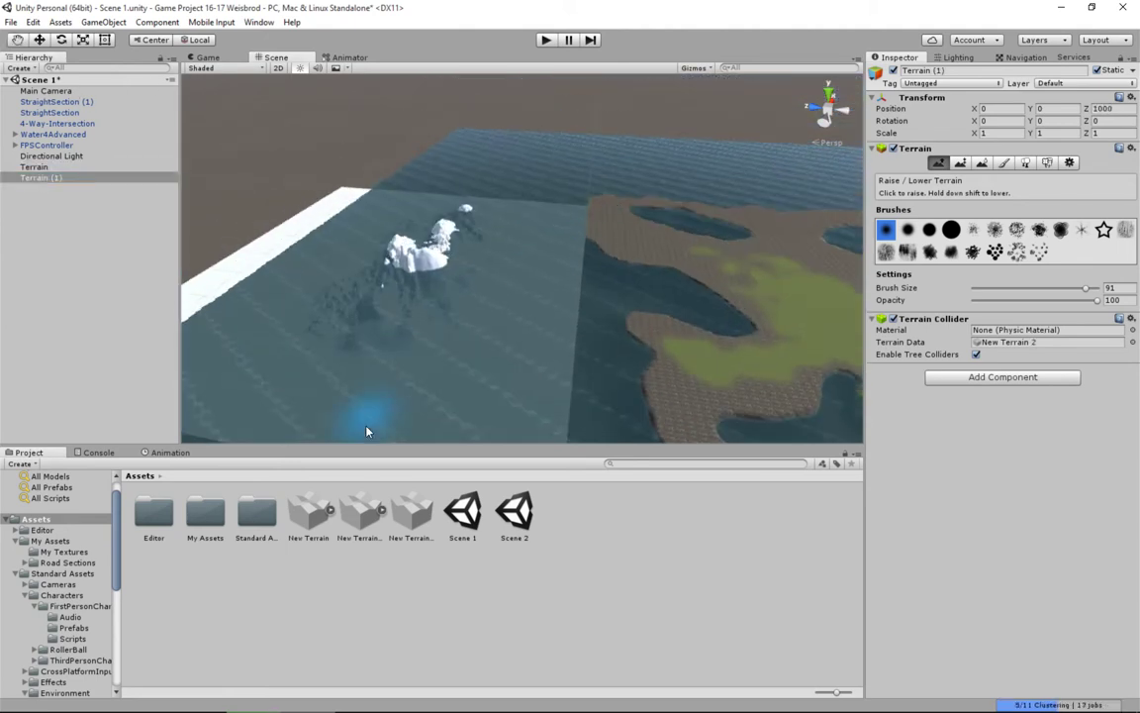
pyautogui.click(406, 339)
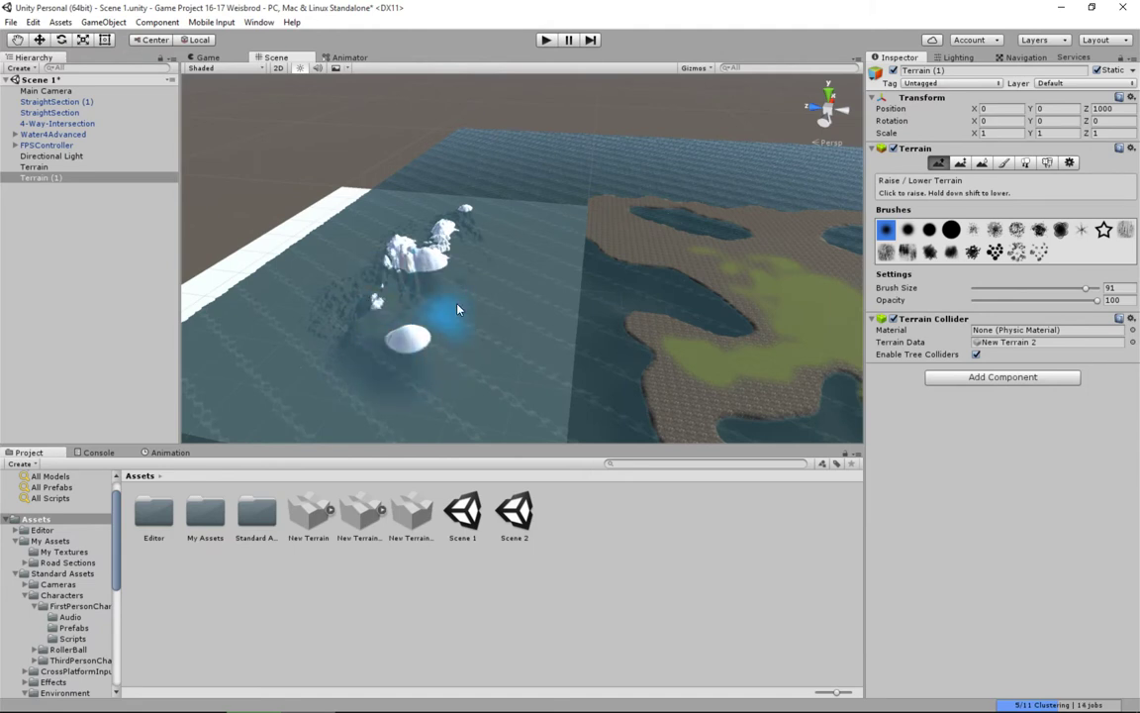
pyautogui.click(537, 242)
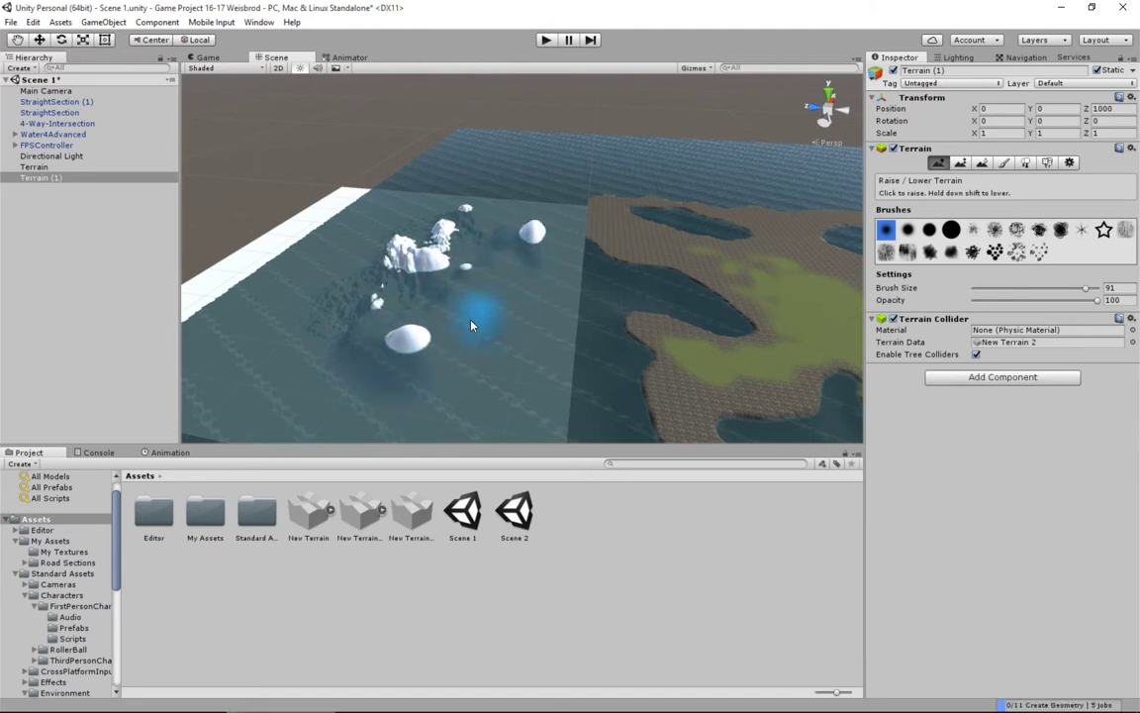
# Raise a large mountain mass across Terrain (1), from the rough peaks toward its near corner.
pyautogui.moveTo(530, 339); pyautogui.dragTo(389, 343, button='right')
pyautogui.moveTo(584, 327)
pyautogui.mouseDown(button='middle')
pyautogui.moveTo(451, 312)
pyautogui.moveTo(436, 292)
pyautogui.mouseUp(button='middle')
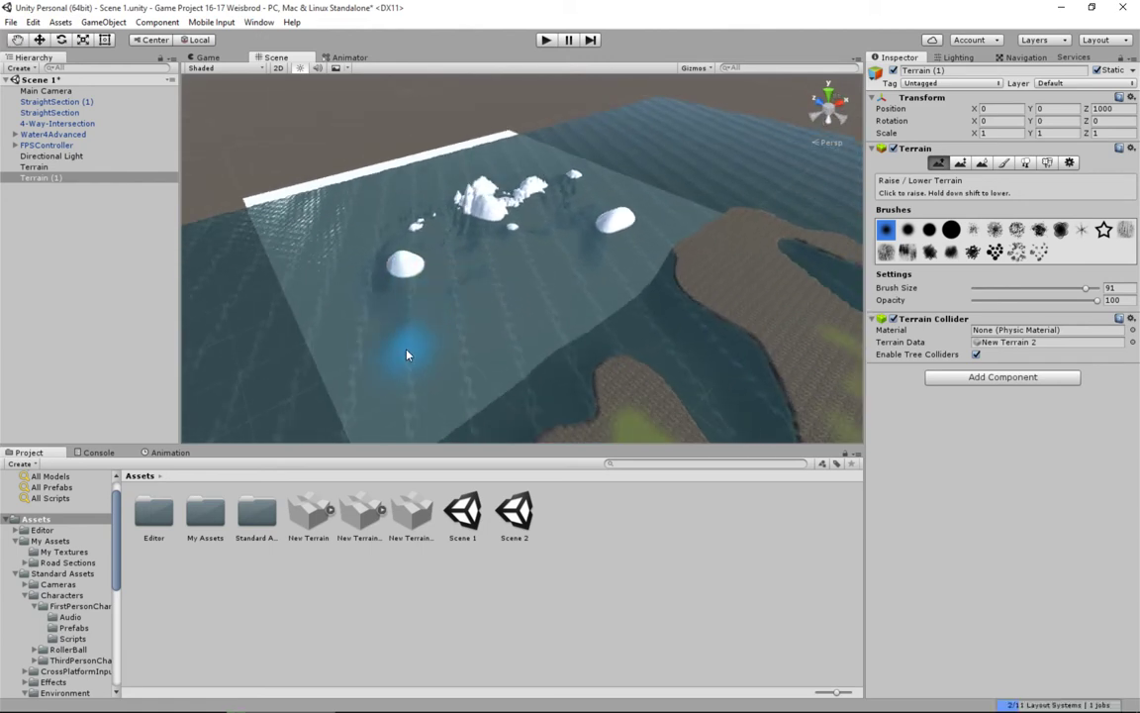
pyautogui.moveTo(484, 308)
pyautogui.mouseDown()
pyautogui.moveTo(436, 357)
pyautogui.moveTo(527, 295)
pyautogui.moveTo(465, 306)
pyautogui.moveTo(395, 293)
pyautogui.moveTo(490, 213)
pyautogui.moveTo(487, 226)
pyautogui.moveTo(421, 222)
pyautogui.moveTo(460, 233)
pyautogui.moveTo(331, 292)
pyautogui.moveTo(326, 242)
pyautogui.moveTo(386, 407)
pyautogui.moveTo(382, 387)
pyautogui.moveTo(465, 337)
pyautogui.moveTo(515, 260)
pyautogui.moveTo(561, 264)
pyautogui.mouseUp()
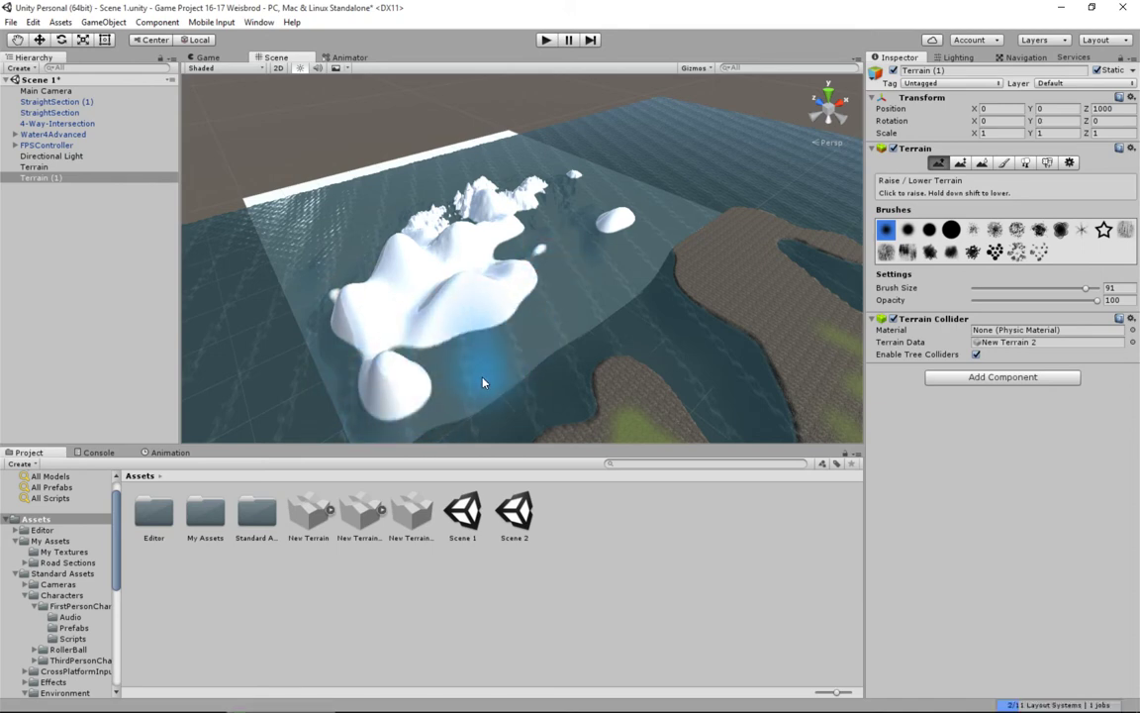
# Reduce the brush size to 40 and touch up the near corner of Terrain (1).
pyautogui.moveTo(494, 366); pyautogui.dragTo(511, 319, button='middle')
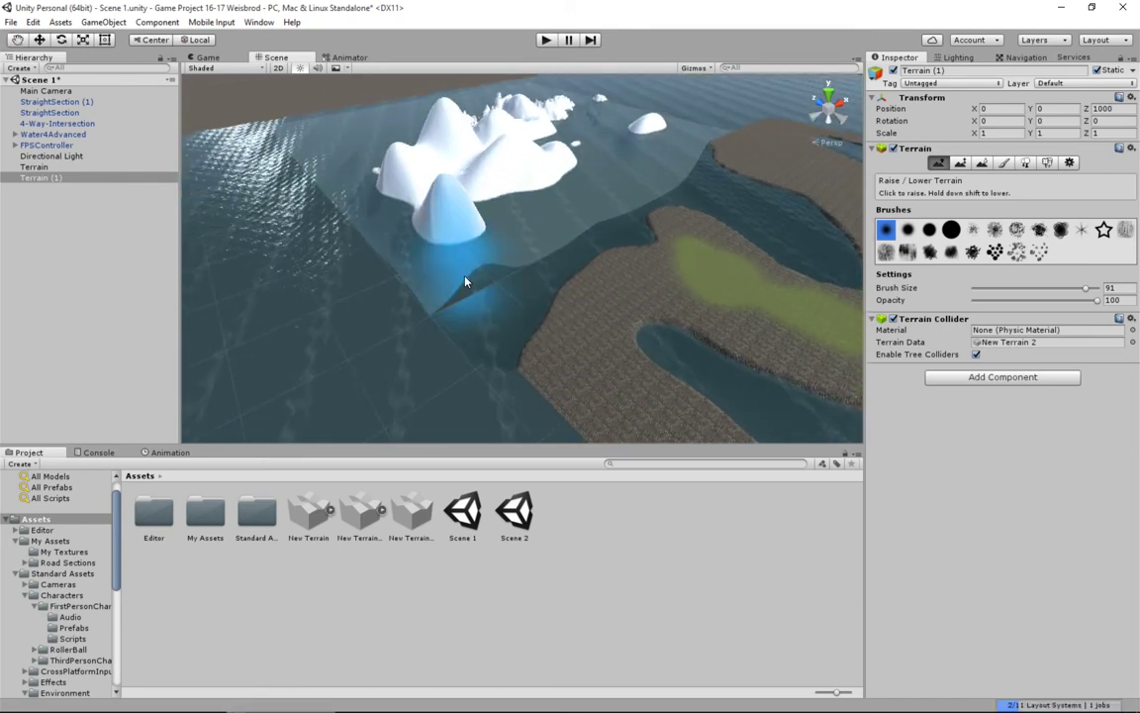
pyautogui.moveTo(485, 275); pyautogui.dragTo(513, 298, button='middle')
pyautogui.moveTo(513, 297)
pyautogui.keyDown('alt'); pyautogui.mouseDown()
pyautogui.moveTo(585, 312)
pyautogui.moveTo(501, 300)
pyautogui.moveTo(565, 293)
pyautogui.moveTo(581, 272)
pyautogui.moveTo(474, 251)
pyautogui.mouseUp(); pyautogui.keyUp('alt')
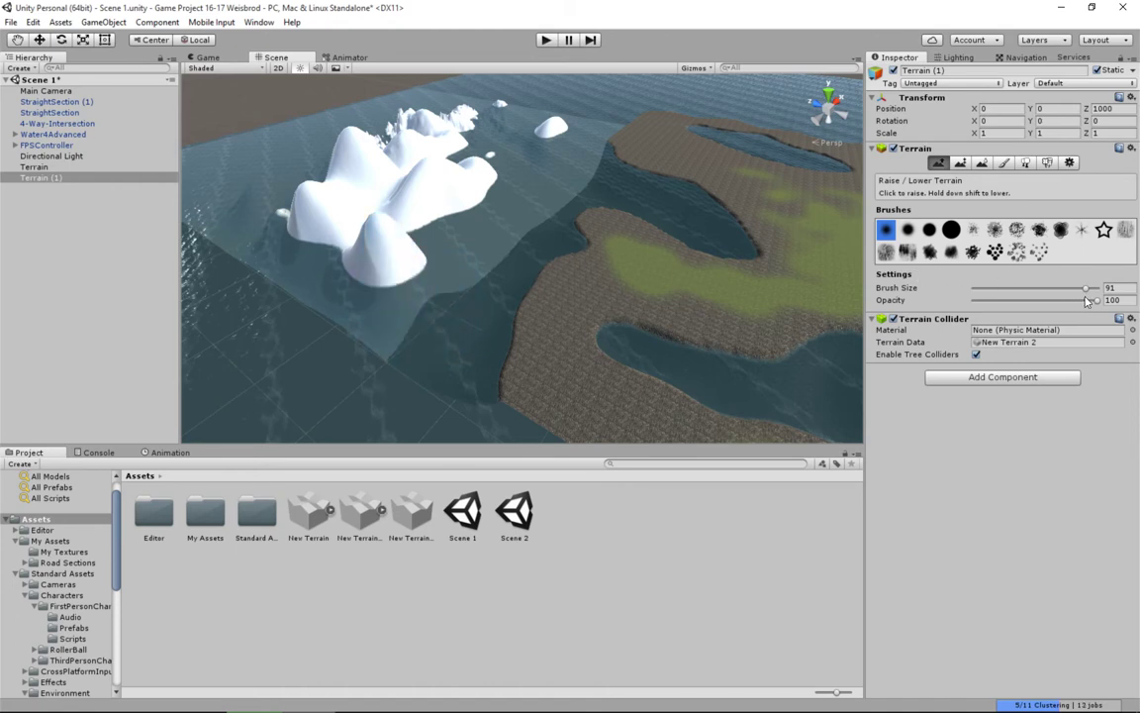
pyautogui.moveTo(1087, 288); pyautogui.dragTo(1023, 289)
pyautogui.click(415, 330)
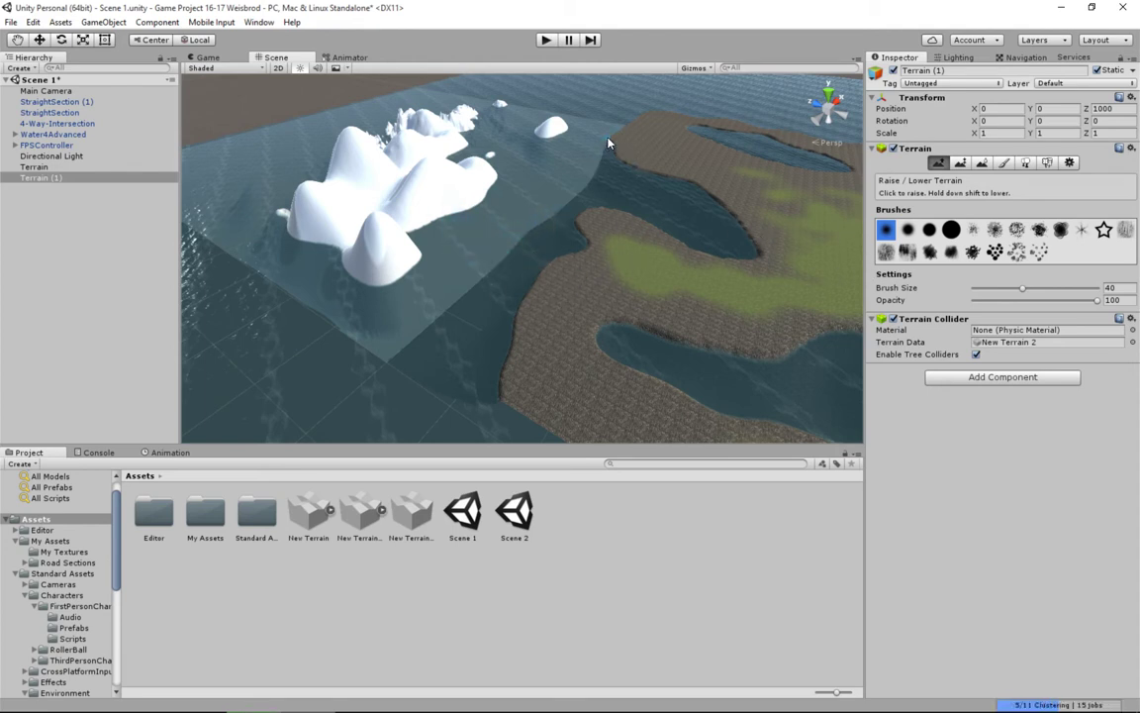
# Raise more ground between the mountain mass and the separate hill with the Raise/Lower Terrain tool at brush size 40.
pyautogui.click(981, 162)
pyautogui.click(960, 163)
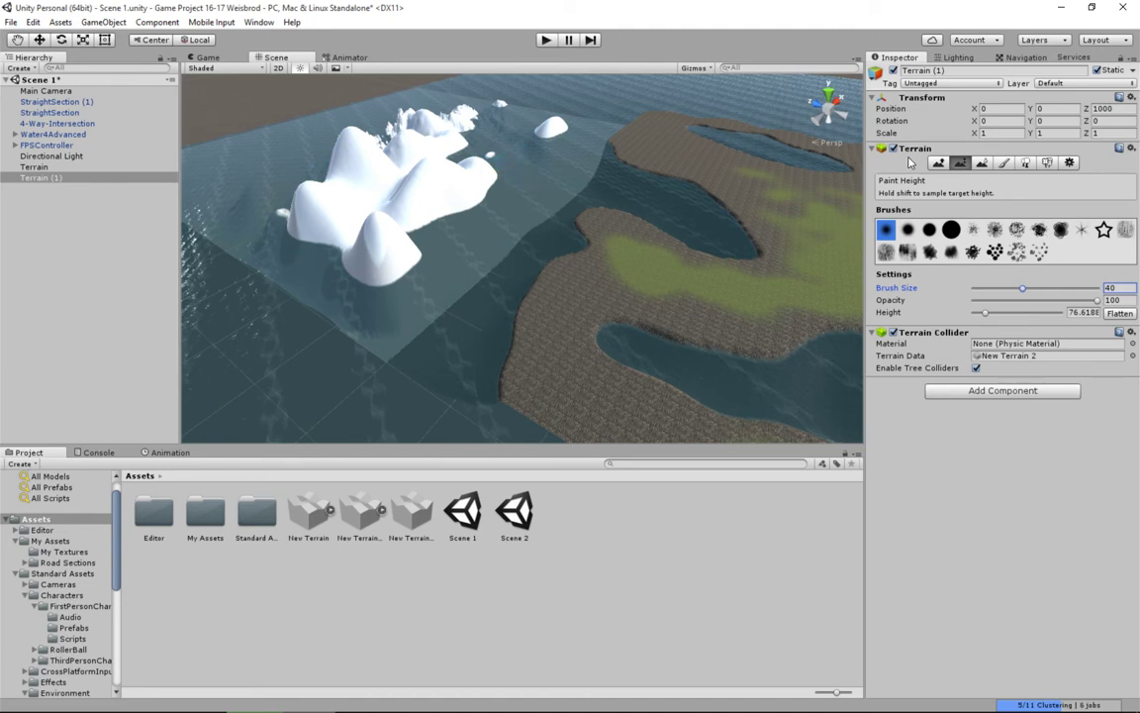
pyautogui.hotkey('shift', 'q')
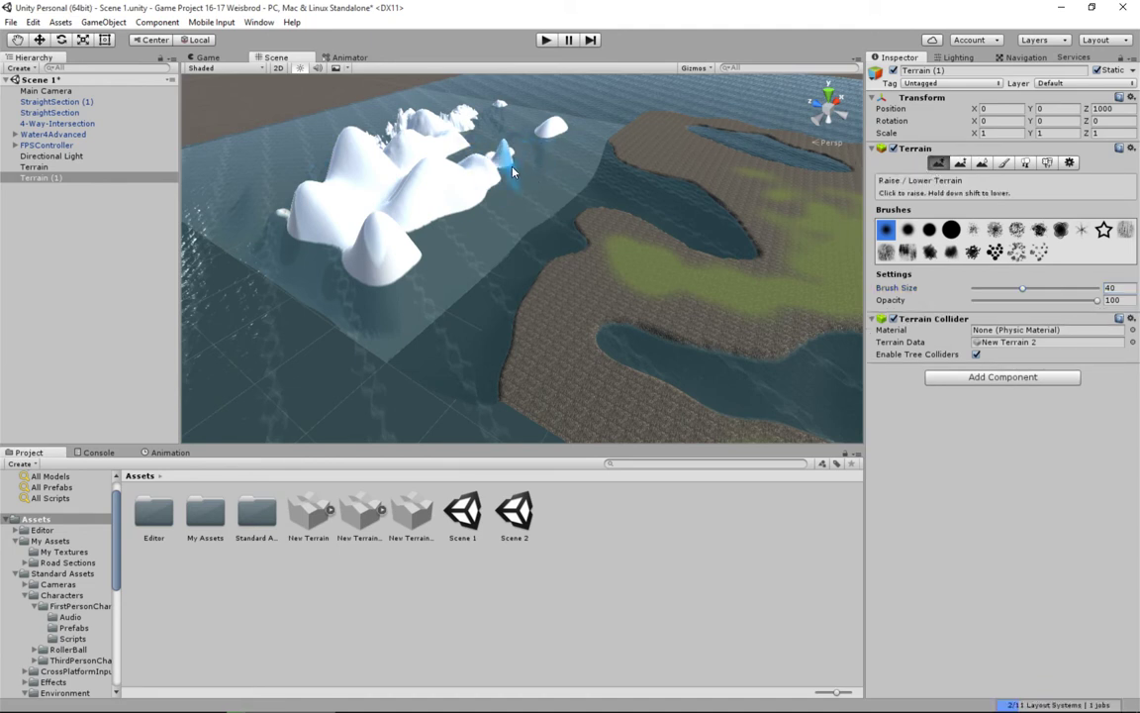
pyautogui.scroll(5, 504, 160)
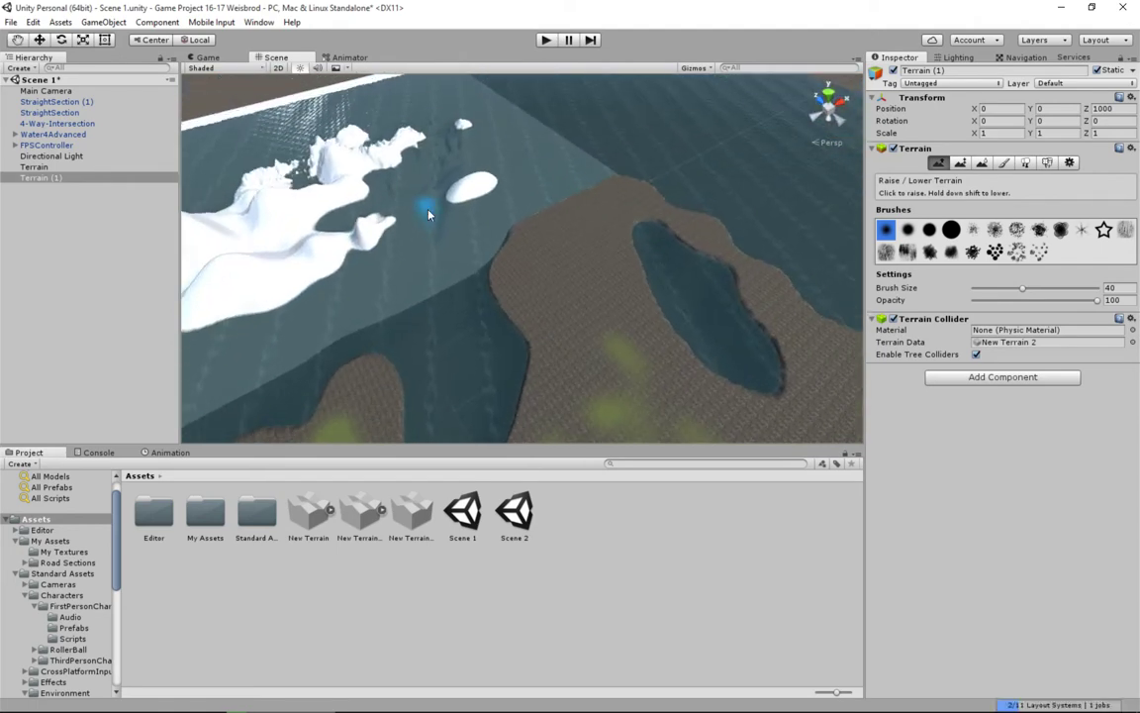
pyautogui.moveTo(428, 214)
pyautogui.mouseDown()
pyautogui.moveTo(417, 220)
pyautogui.moveTo(418, 248)
pyautogui.moveTo(380, 188)
pyautogui.moveTo(406, 190)
pyautogui.moveTo(499, 152)
pyautogui.moveTo(518, 162)
pyautogui.mouseUp()
# Increase the brush size to 76 and raise broader mountains toward the far side of Terrain (1).
pyautogui.moveTo(1031, 293); pyautogui.dragTo(1072, 290)
pyautogui.moveTo(447, 144)
pyautogui.mouseDown()
pyautogui.moveTo(458, 176)
pyautogui.moveTo(428, 179)
pyautogui.moveTo(469, 182)
pyautogui.moveTo(446, 142)
pyautogui.moveTo(415, 147)
pyautogui.moveTo(421, 158)
pyautogui.moveTo(387, 161)
pyautogui.moveTo(382, 204)
pyautogui.moveTo(451, 218)
pyautogui.moveTo(498, 194)
pyautogui.moveTo(504, 205)
pyautogui.moveTo(514, 196)
pyautogui.moveTo(485, 149)
pyautogui.moveTo(508, 170)
pyautogui.moveTo(526, 168)
pyautogui.moveTo(509, 158)
pyautogui.moveTo(509, 186)
pyautogui.moveTo(484, 158)
pyautogui.moveTo(519, 190)
pyautogui.moveTo(465, 203)
pyautogui.moveTo(425, 248)
pyautogui.moveTo(428, 183)
pyautogui.moveTo(331, 216)
pyautogui.moveTo(432, 166)
pyautogui.moveTo(511, 157)
pyautogui.moveTo(458, 211)
pyautogui.moveTo(532, 198)
pyautogui.moveTo(358, 256)
pyautogui.moveTo(341, 203)
pyautogui.moveTo(375, 199)
pyautogui.moveTo(330, 168)
pyautogui.moveTo(325, 273)
pyautogui.moveTo(349, 308)
pyautogui.moveTo(395, 316)
pyautogui.moveTo(334, 259)
pyautogui.moveTo(365, 306)
pyautogui.moveTo(395, 248)
pyautogui.mouseUp()
pyautogui.moveTo(333, 269); pyautogui.dragTo(336, 287, button='right')
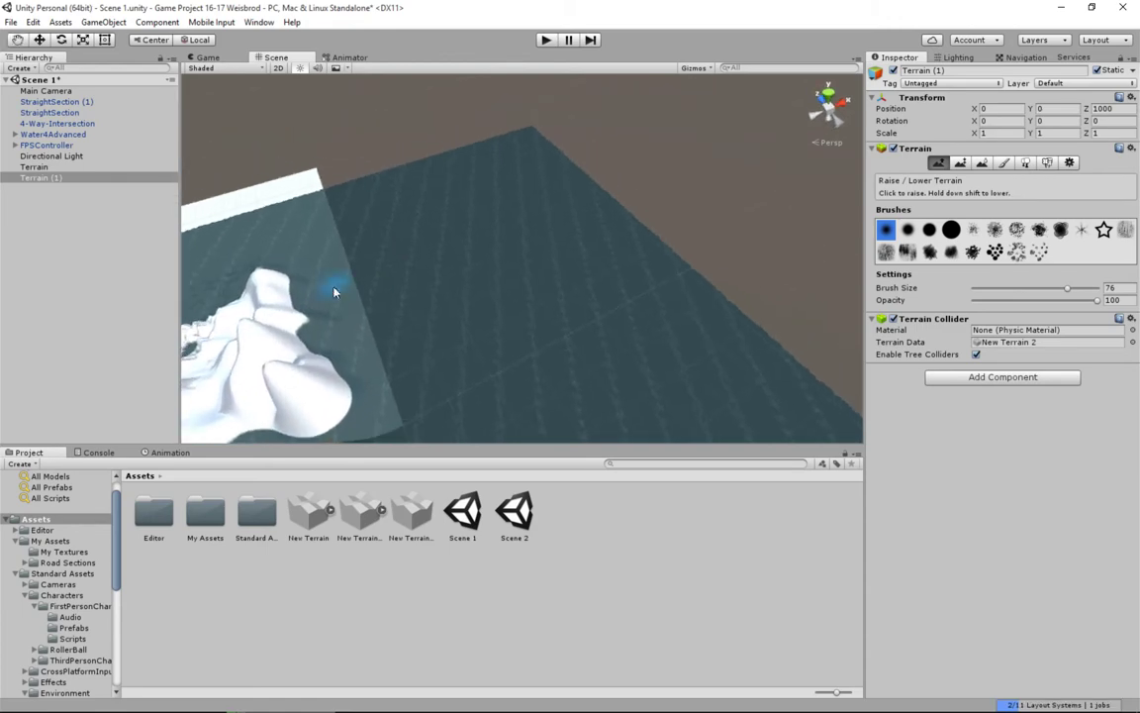
# Raise more mountain ground along the side of Terrain (1) facing the island at brush size 76.
pyautogui.moveTo(336, 287); pyautogui.dragTo(415, 214, button='middle')
pyautogui.moveTo(465, 250)
pyautogui.mouseDown()
pyautogui.moveTo(458, 241)
pyautogui.moveTo(382, 305)
pyautogui.moveTo(349, 307)
pyautogui.mouseUp()
pyautogui.moveTo(349, 260); pyautogui.dragTo(476, 206, button='middle')
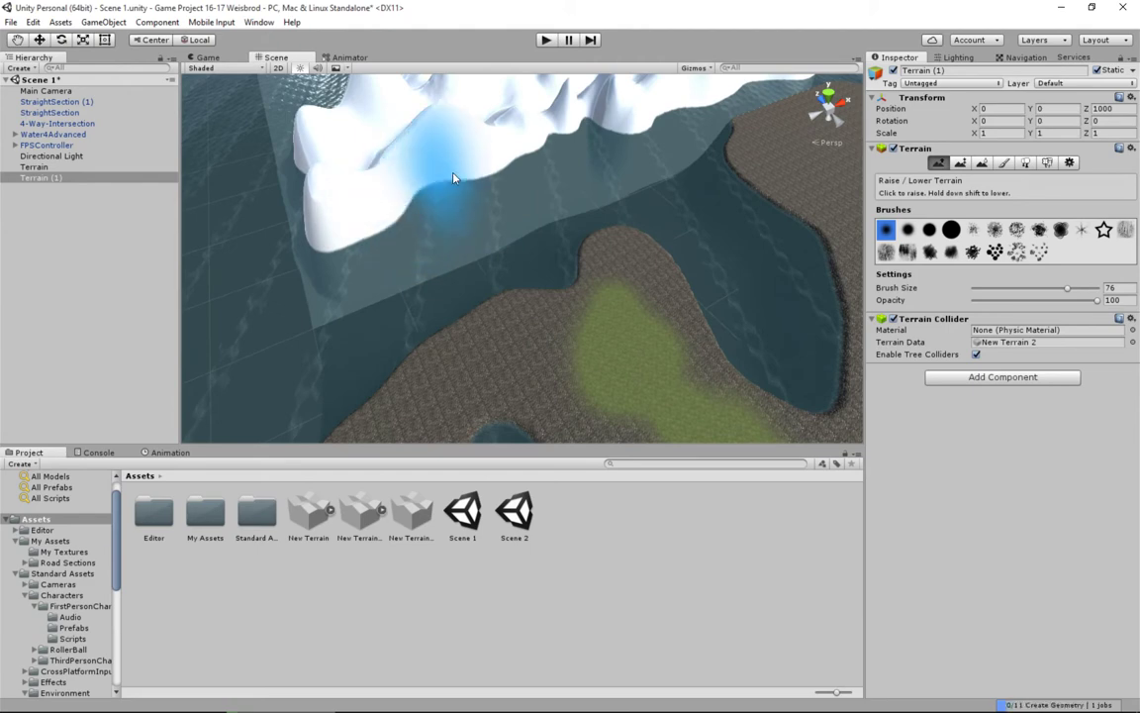
pyautogui.keyDown('alt'); pyautogui.moveTo(575, 183); pyautogui.dragTo(560, 263); pyautogui.keyUp('alt')
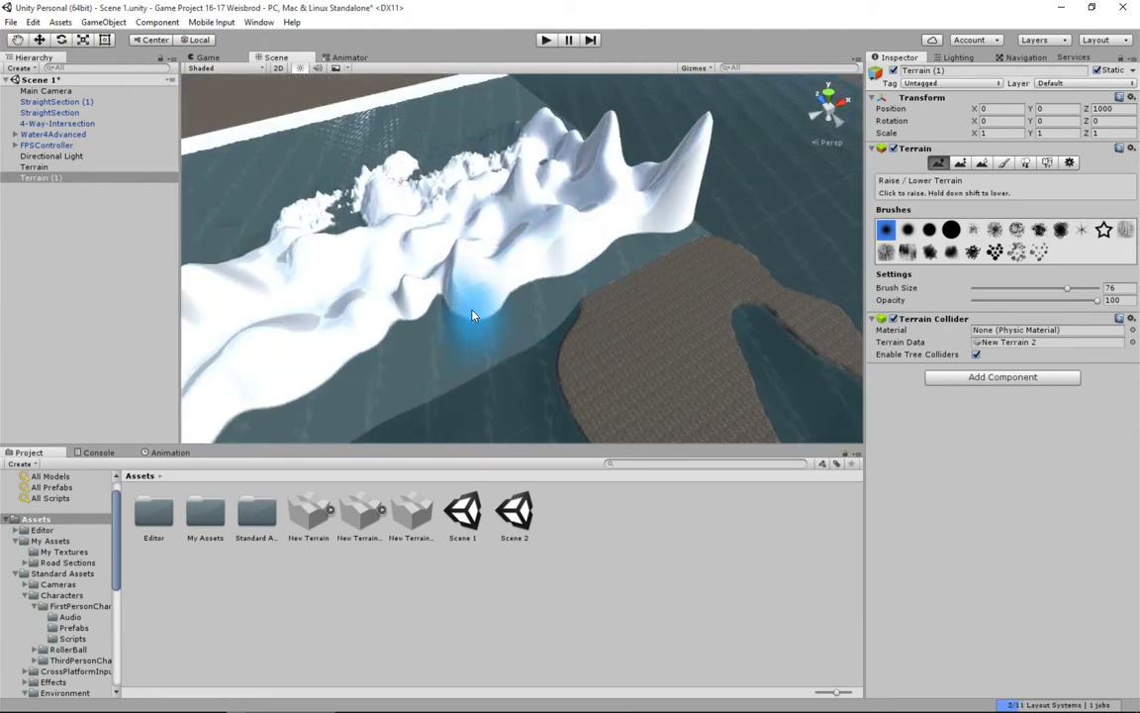
pyautogui.moveTo(476, 313); pyautogui.dragTo(442, 313, button='middle')
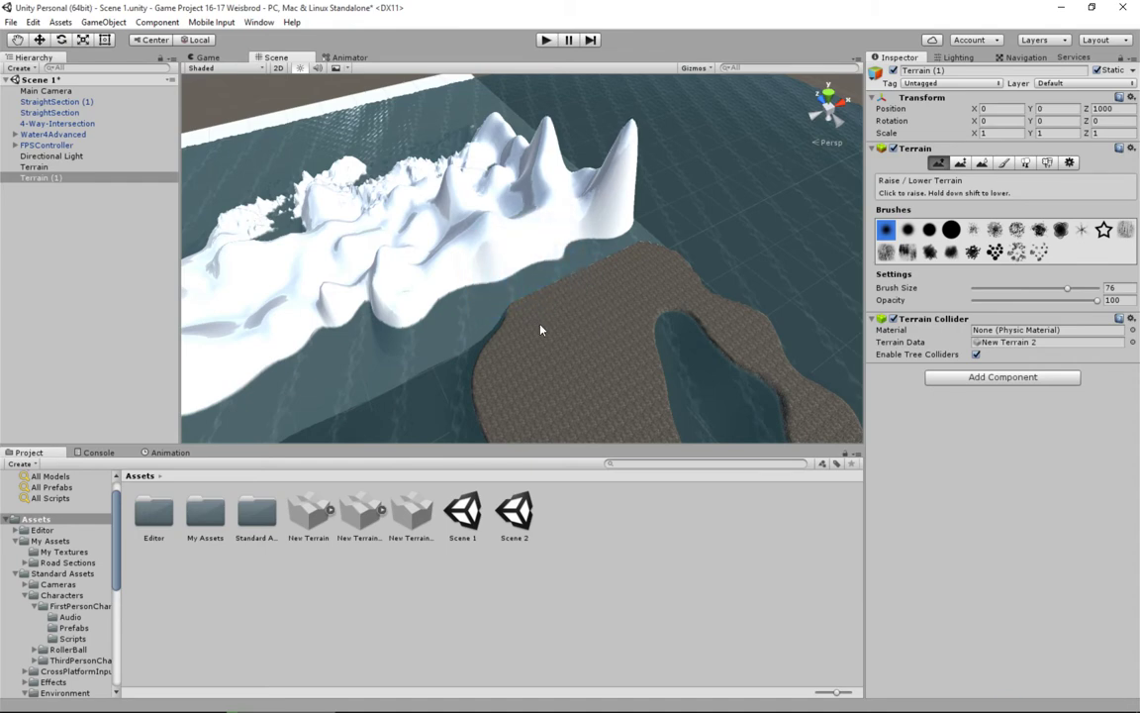
# Raise the mountain slopes of Terrain (1) toward the corner that touches the island.
pyautogui.moveTo(539, 326); pyautogui.dragTo(692, 298, button='right')
pyautogui.moveTo(484, 375); pyautogui.dragTo(604, 336, button='right')
pyautogui.moveTo(465, 389)
pyautogui.mouseDown(button='middle')
pyautogui.moveTo(540, 353)
pyautogui.moveTo(597, 342)
pyautogui.mouseUp(button='middle')
pyautogui.moveTo(592, 372); pyautogui.dragTo(633, 365)
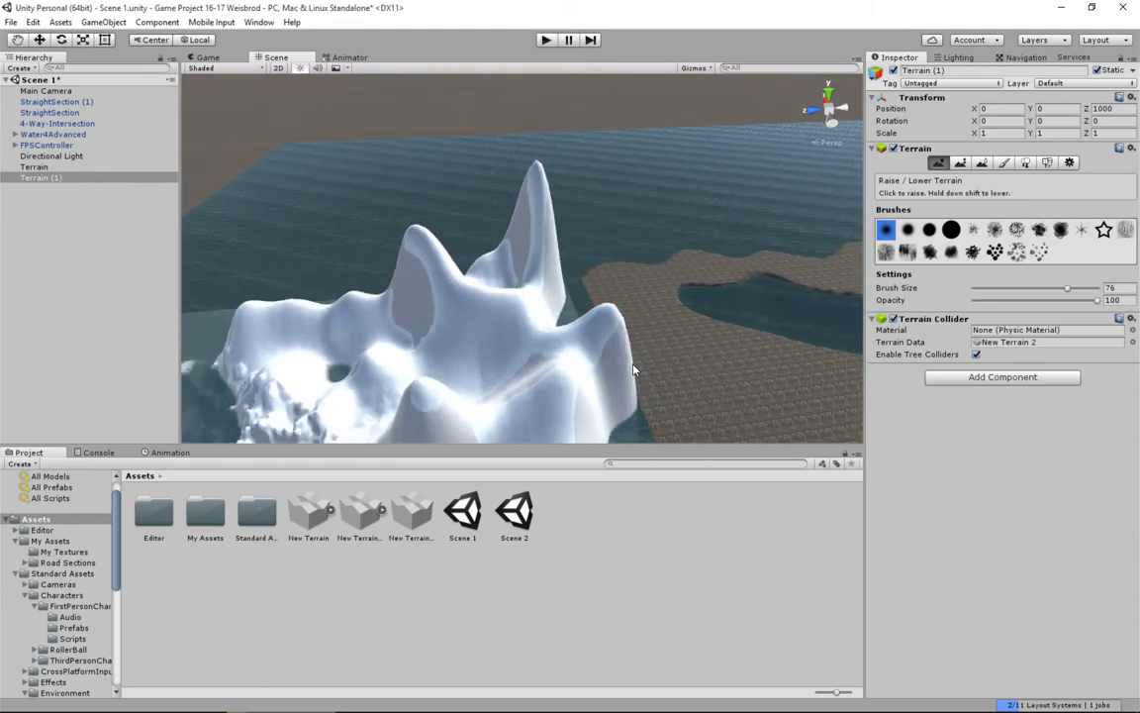
pyautogui.moveTo(634, 365); pyautogui.dragTo(562, 370, button='middle')
pyautogui.moveTo(390, 364); pyautogui.dragTo(403, 300)
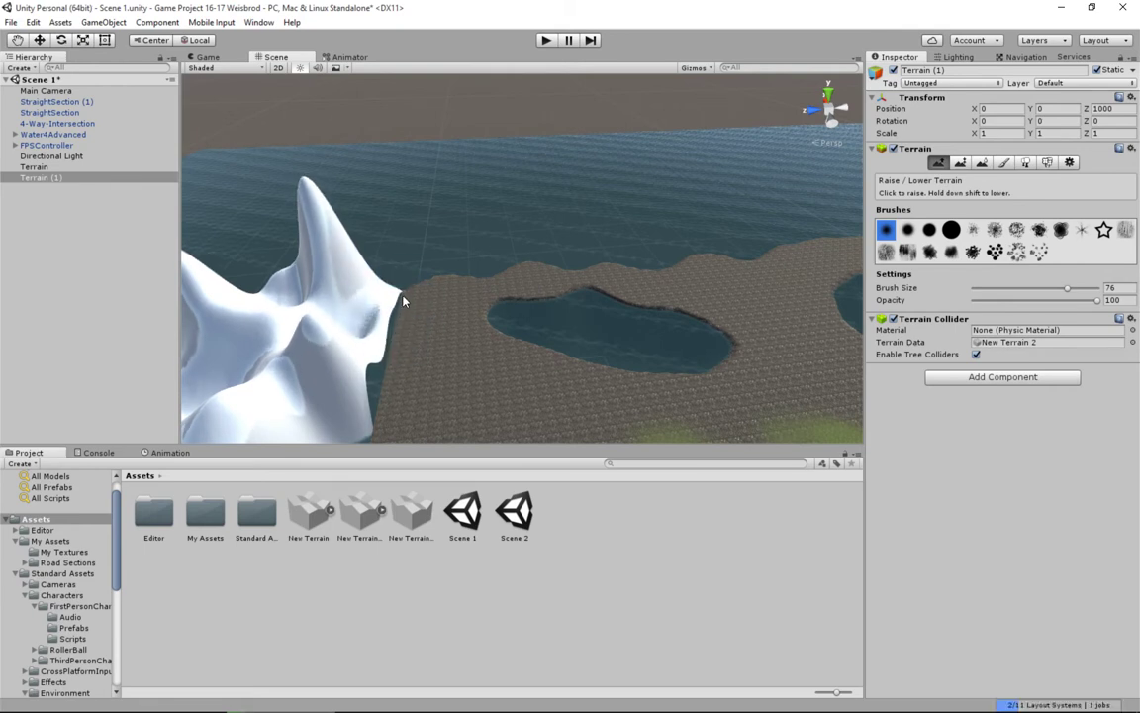
# Lower the ground on the edge of Terrain (1) beside the island's far corner.
pyautogui.moveTo(407, 344); pyautogui.dragTo(414, 311, button='middle')
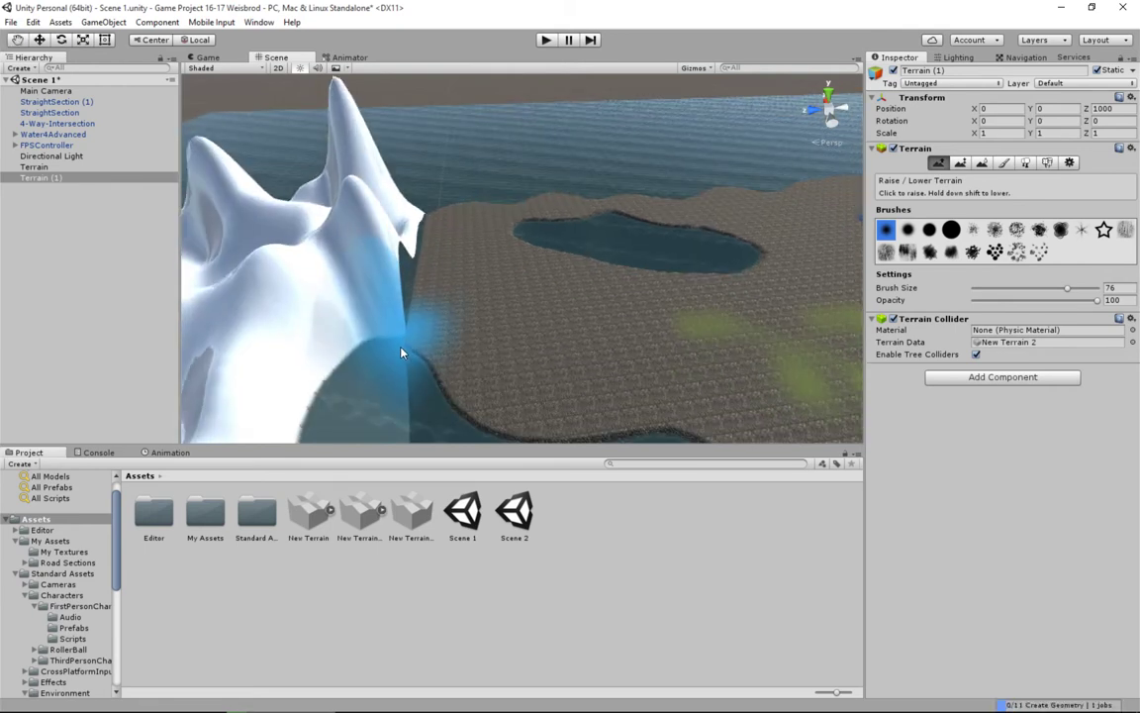
pyautogui.keyDown('alt'); pyautogui.moveTo(430, 333); pyautogui.dragTo(264, 293); pyautogui.keyUp('alt')
pyautogui.moveTo(265, 293)
pyautogui.mouseDown(button='middle')
pyautogui.moveTo(289, 263)
pyautogui.moveTo(397, 244)
pyautogui.mouseUp(button='middle')
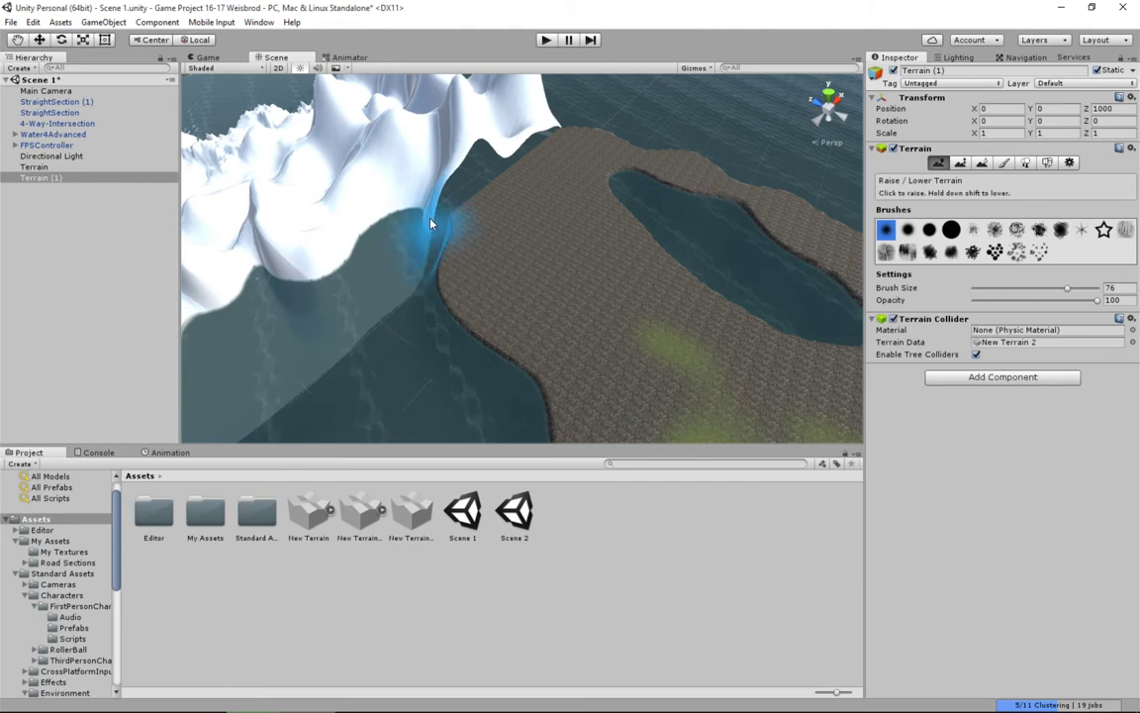
pyautogui.keyDown('shift'); pyautogui.moveTo(507, 149); pyautogui.dragTo(520, 128); pyautogui.keyUp('shift')
pyautogui.moveTo(441, 206)
pyautogui.mouseDown(button='right')
pyautogui.moveTo(575, 253)
pyautogui.moveTo(464, 206)
pyautogui.moveTo(326, 265)
pyautogui.mouseUp(button='right')
pyautogui.moveTo(329, 265)
pyautogui.keyDown('alt'); pyautogui.mouseDown()
pyautogui.moveTo(370, 267)
pyautogui.moveTo(382, 204)
pyautogui.mouseUp(); pyautogui.keyUp('alt')
pyautogui.moveTo(475, 235)
pyautogui.keyDown('alt'); pyautogui.mouseDown()
pyautogui.moveTo(369, 235)
pyautogui.moveTo(407, 209)
pyautogui.moveTo(460, 222)
pyautogui.moveTo(497, 248)
pyautogui.moveTo(463, 259)
pyautogui.moveTo(517, 270)
pyautogui.moveTo(553, 339)
pyautogui.moveTo(554, 247)
pyautogui.mouseUp(); pyautogui.keyUp('alt')
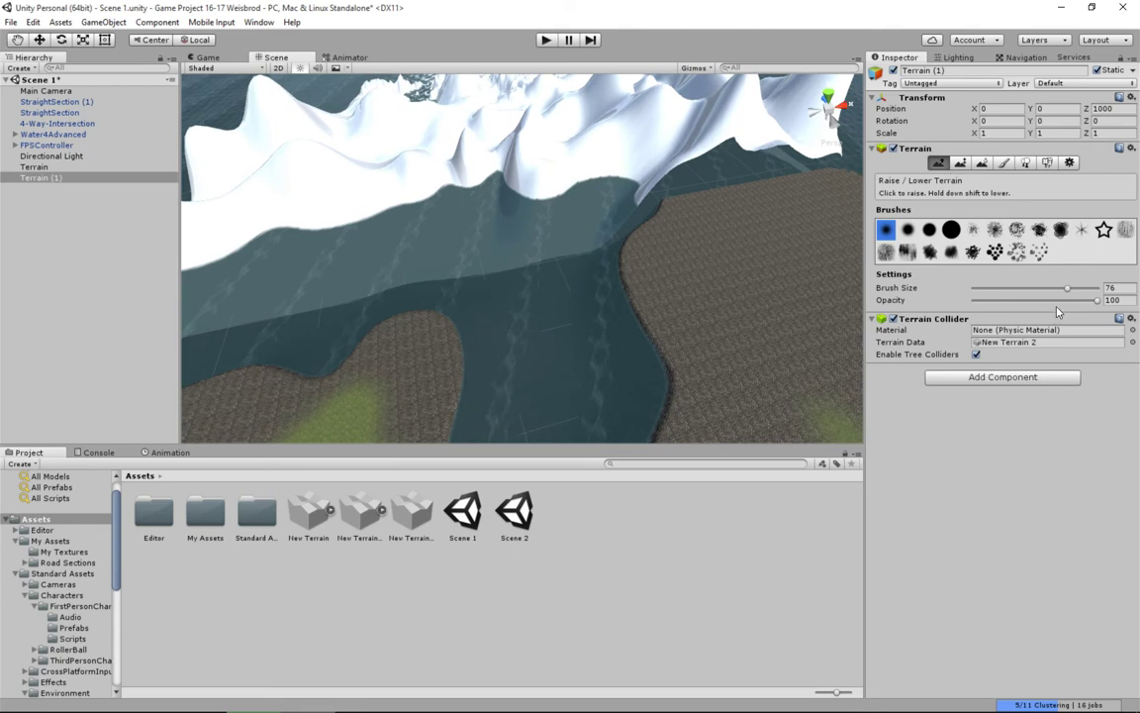
# Reduce the brush size to 29 and inspect the seam between Terrain (1) and the island.
pyautogui.moveTo(1066, 289); pyautogui.dragTo(1008, 289)
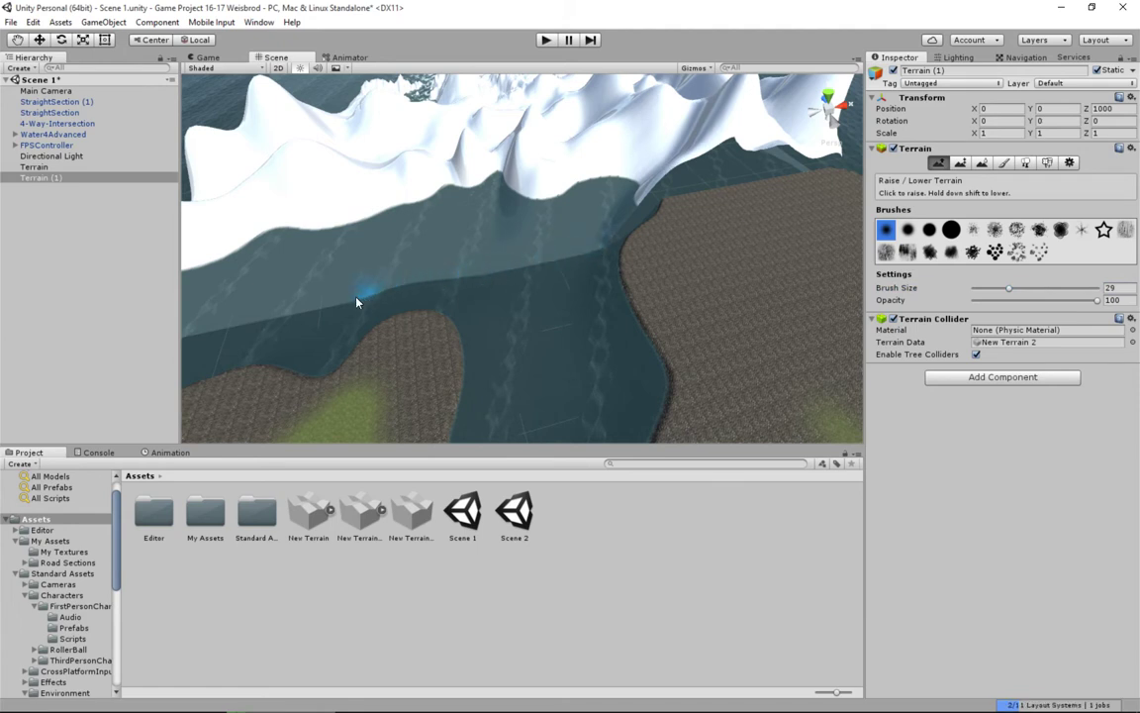
pyautogui.moveTo(338, 316); pyautogui.dragTo(447, 300, button='right')
pyautogui.moveTo(447, 300); pyautogui.dragTo(492, 293, button='middle')
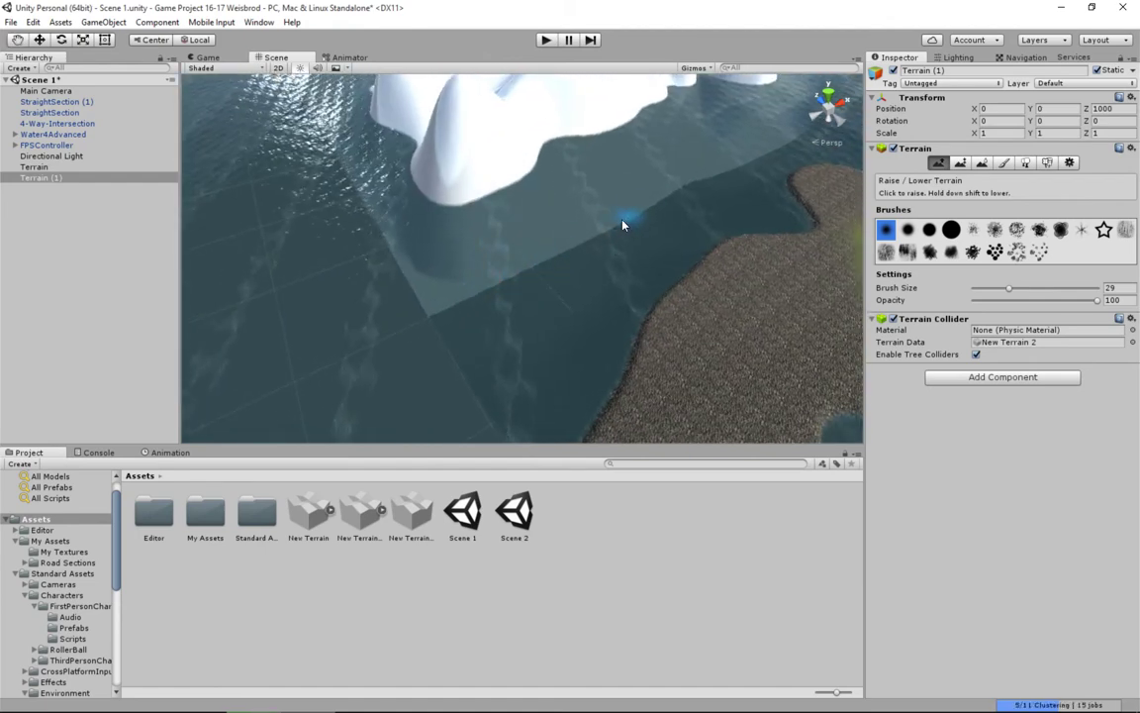
pyautogui.moveTo(662, 203); pyautogui.dragTo(485, 286, button='middle')
pyautogui.moveTo(486, 288); pyautogui.dragTo(590, 300, button='right')
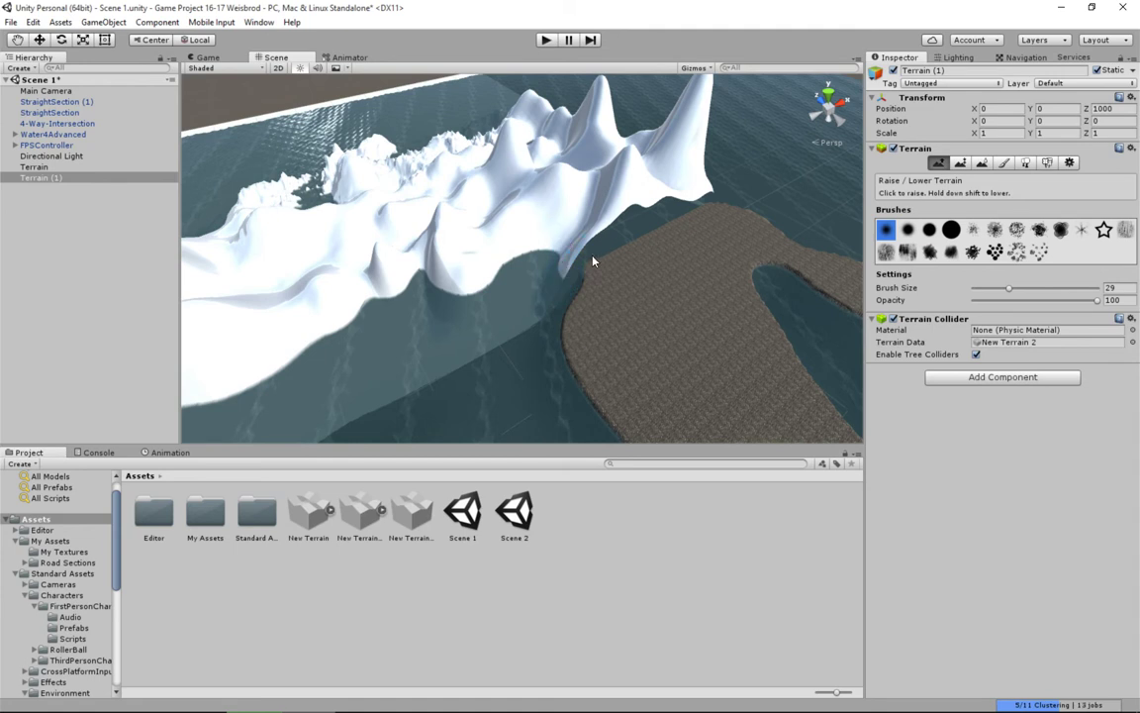
pyautogui.moveTo(535, 344); pyautogui.dragTo(441, 344, button='middle')
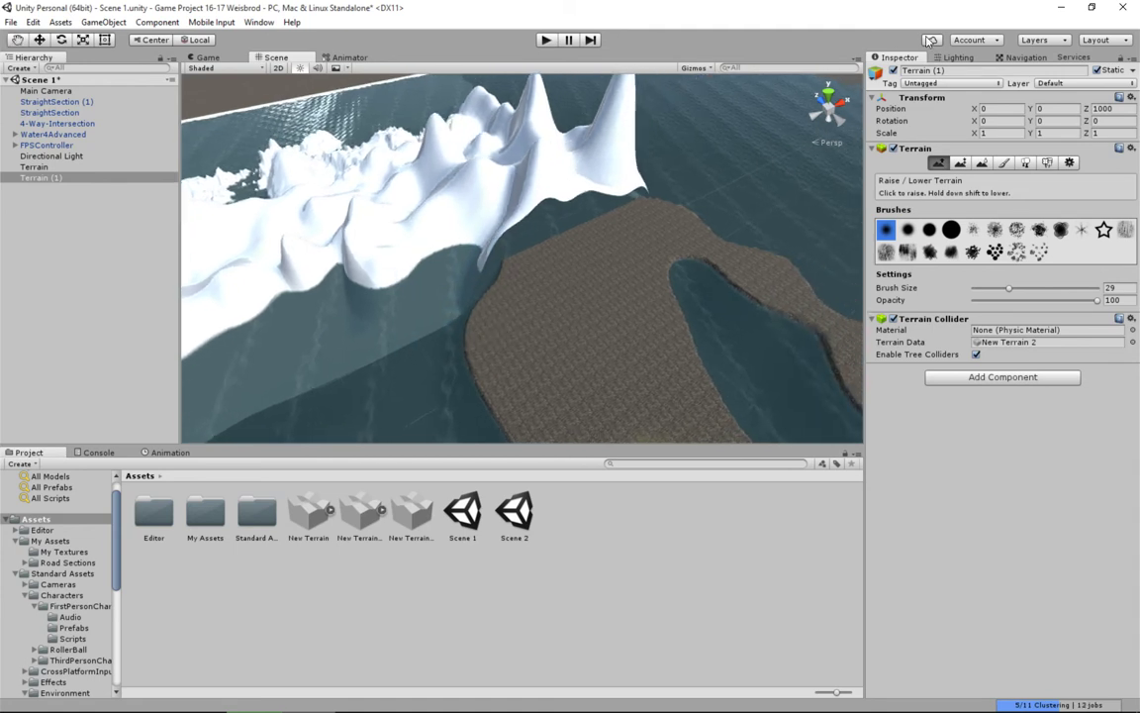
# Expand the Water4Advanced group and switch to the Move tool for picking individual water tiles.
pyautogui.click(15, 134)
pyautogui.click(59, 133)
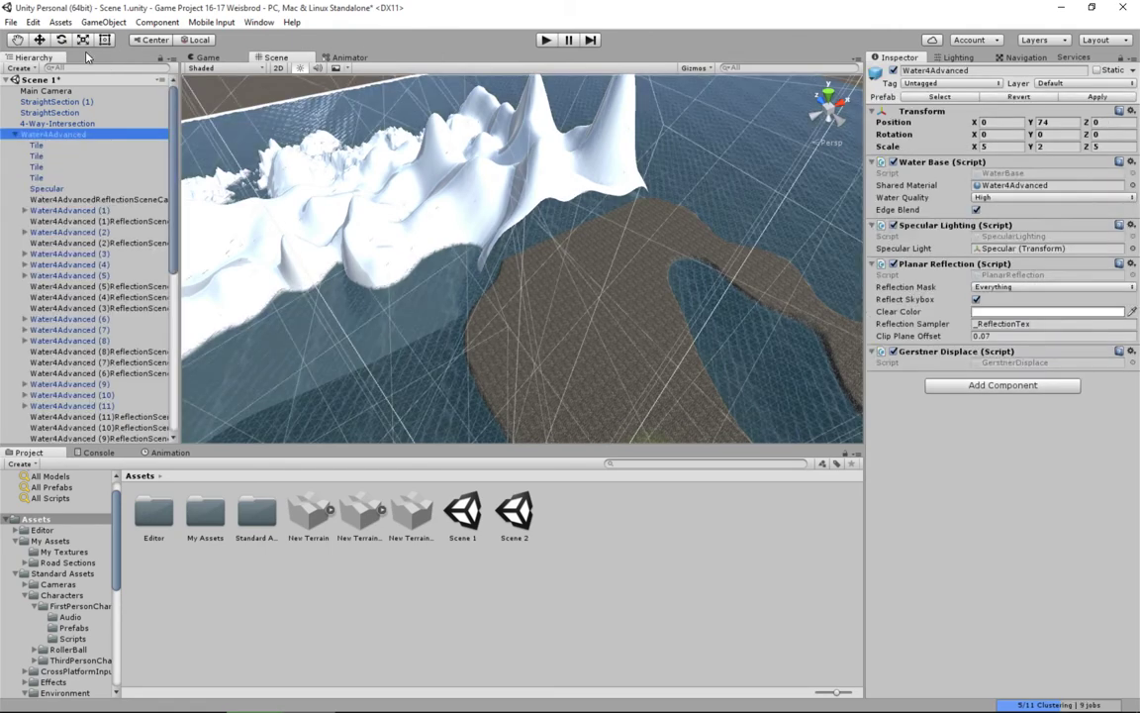
pyautogui.click(40, 39)
pyautogui.click(281, 89)
pyautogui.click(549, 220)
pyautogui.click(510, 230)
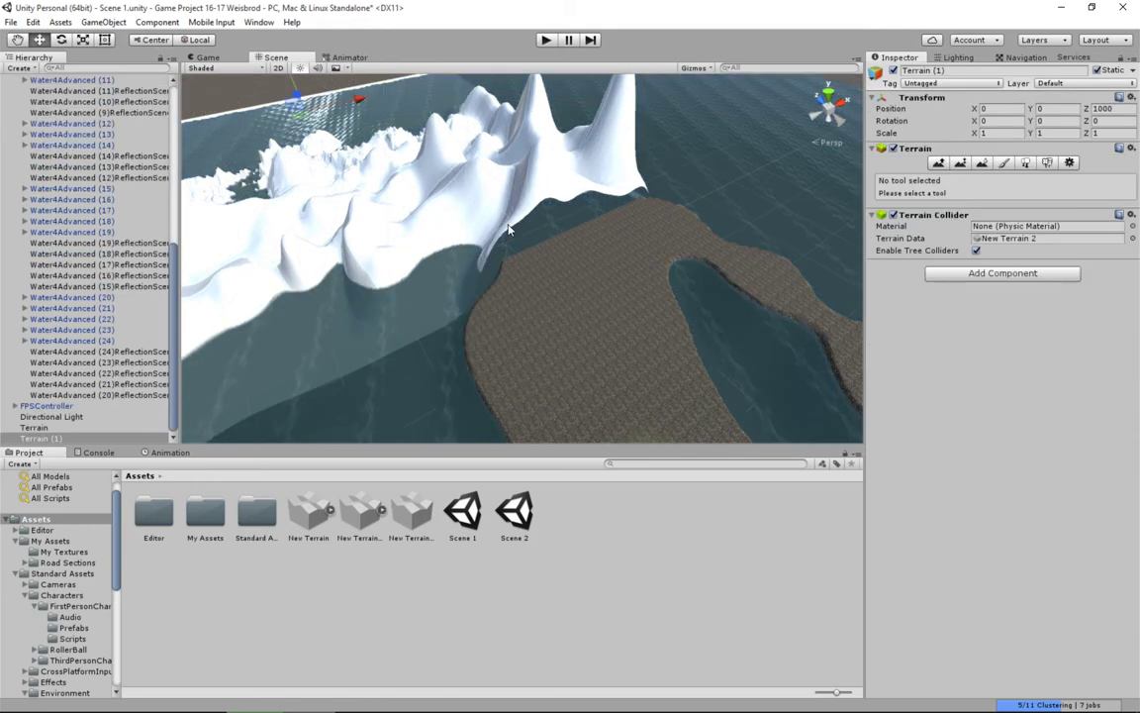
pyautogui.click(573, 218)
# Delete the Water4Advanced (7) tile covering the inlet between the mountains and the island.
pyautogui.moveTo(584, 208); pyautogui.dragTo(526, 203, button='middle')
pyautogui.moveTo(520, 220); pyautogui.dragTo(436, 245, button='right')
pyautogui.moveTo(503, 212); pyautogui.dragTo(383, 224, button='middle')
pyautogui.click(340, 198)
pyautogui.moveTo(321, 202); pyautogui.dragTo(405, 194, button='middle')
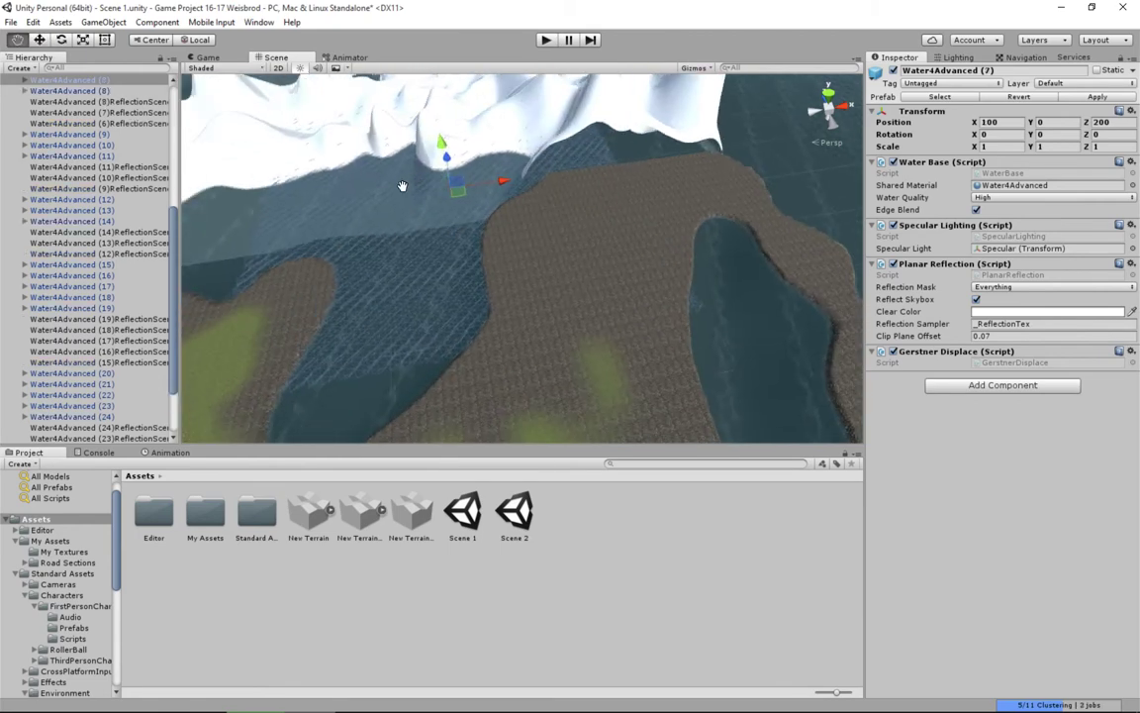
pyautogui.scroll(-5, 456, 194)
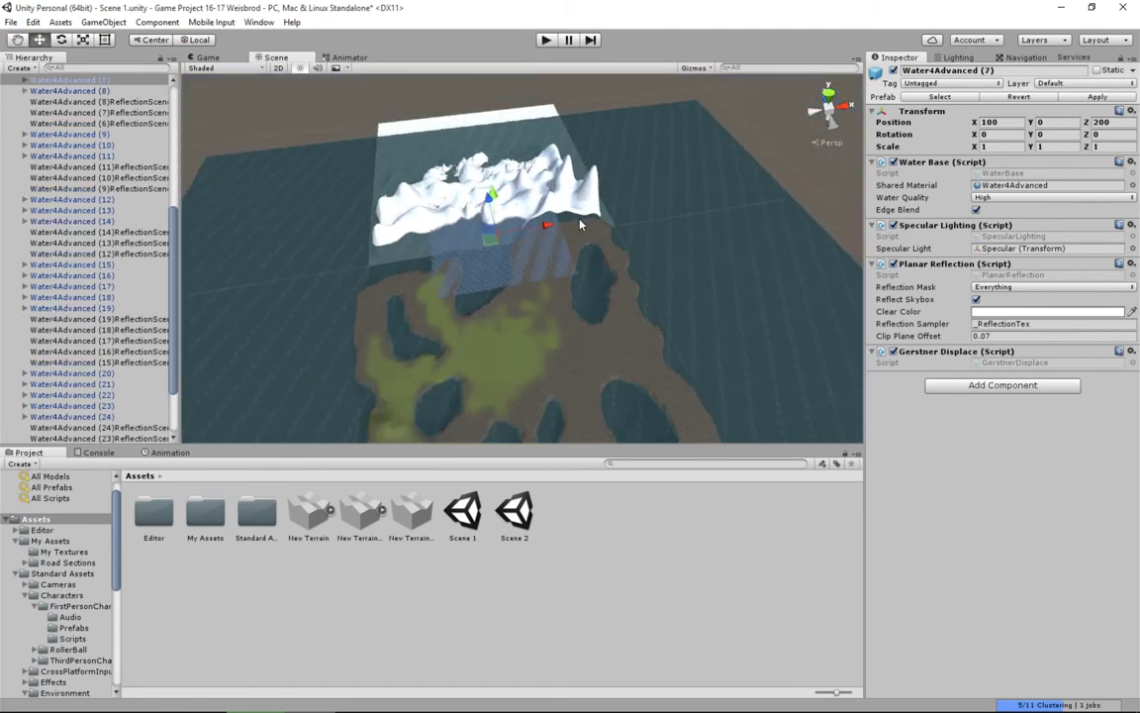
pyautogui.click(569, 222)
pyautogui.click(501, 230)
pyautogui.click(467, 248)
pyautogui.moveTo(471, 255); pyautogui.dragTo(477, 287, button='middle')
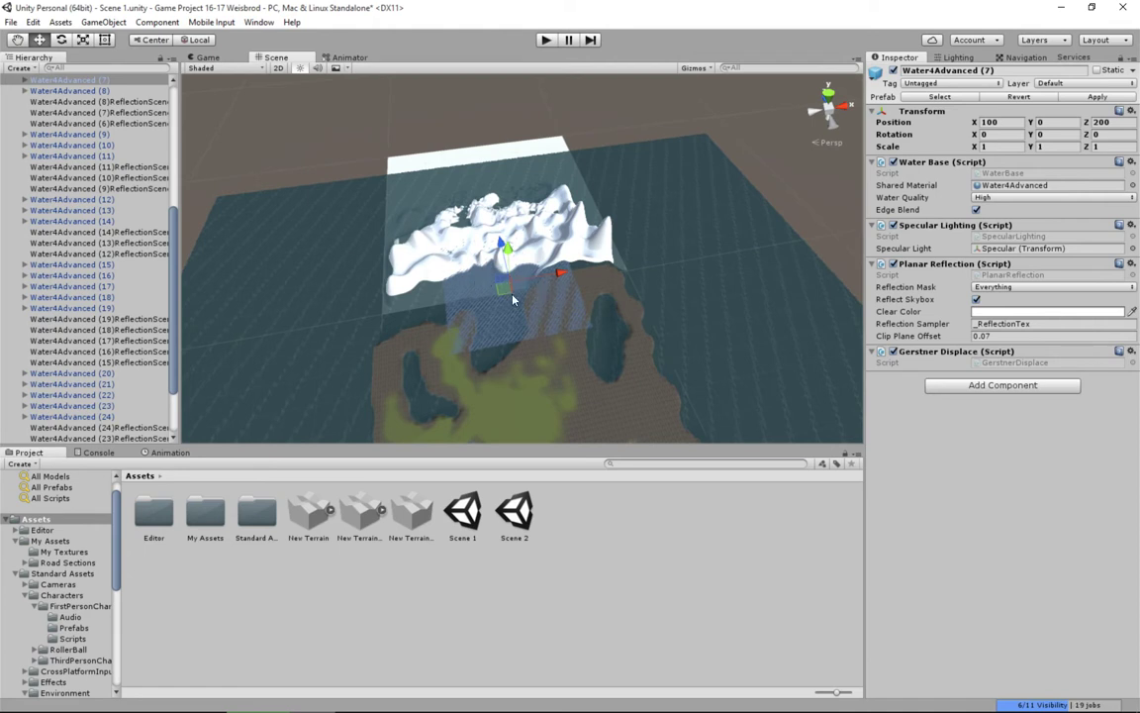
pyautogui.press('Delete')
# Check the exposed inlet floor and collapse the Water4Advanced group.
pyautogui.moveTo(511, 297); pyautogui.dragTo(580, 291, button='middle')
pyautogui.moveTo(633, 330); pyautogui.dragTo(572, 343, button='middle')
pyautogui.scroll(2, 665, 301)
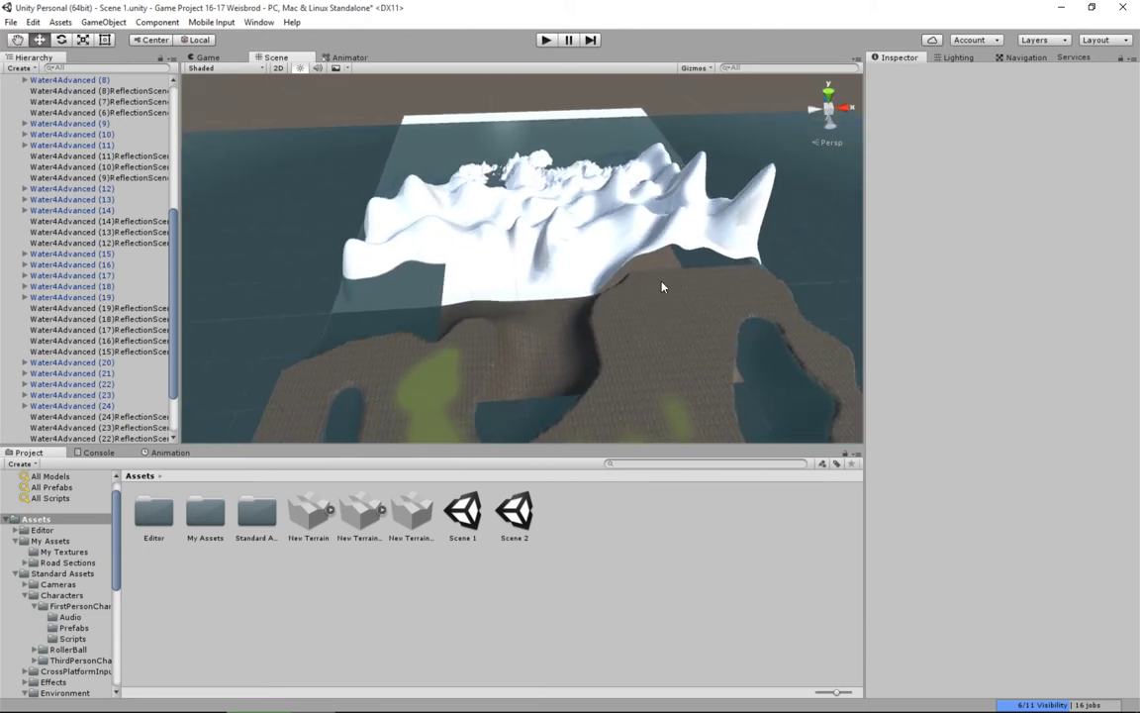
pyautogui.scroll(10, 25, 101)
pyautogui.click(17, 135)
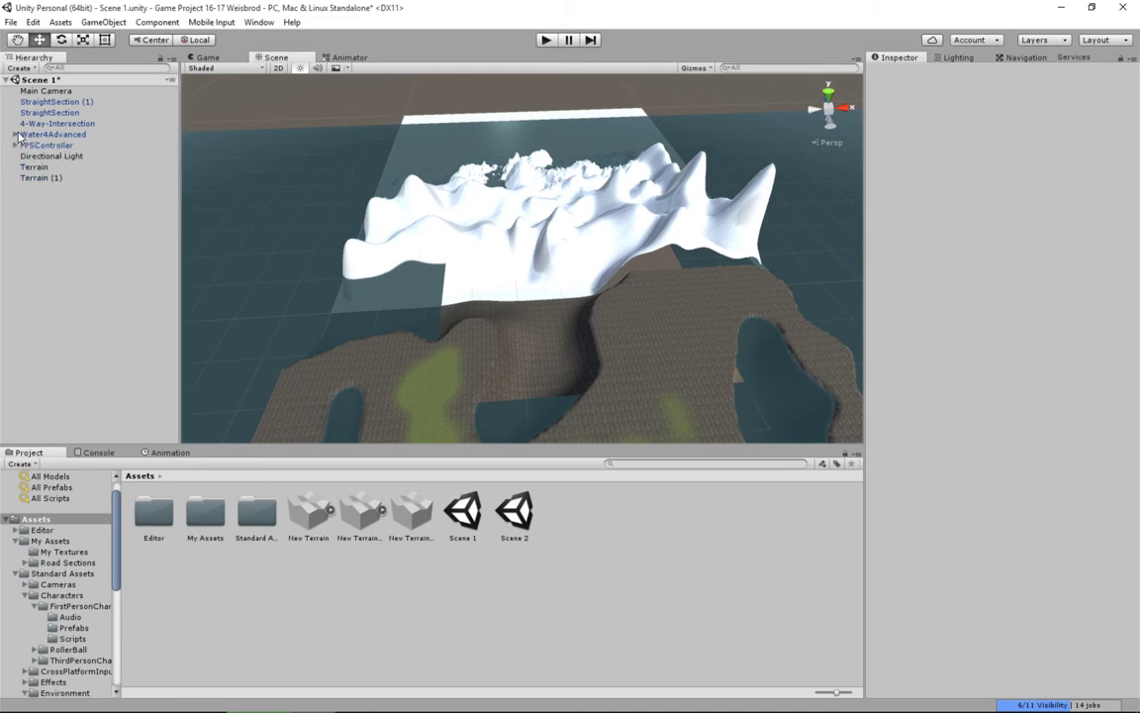
# Select Terrain and paint a first patch of raised ground at the inlet's edge with Paint Height at brush size 29.
pyautogui.click(35, 166)
pyautogui.click(522, 347)
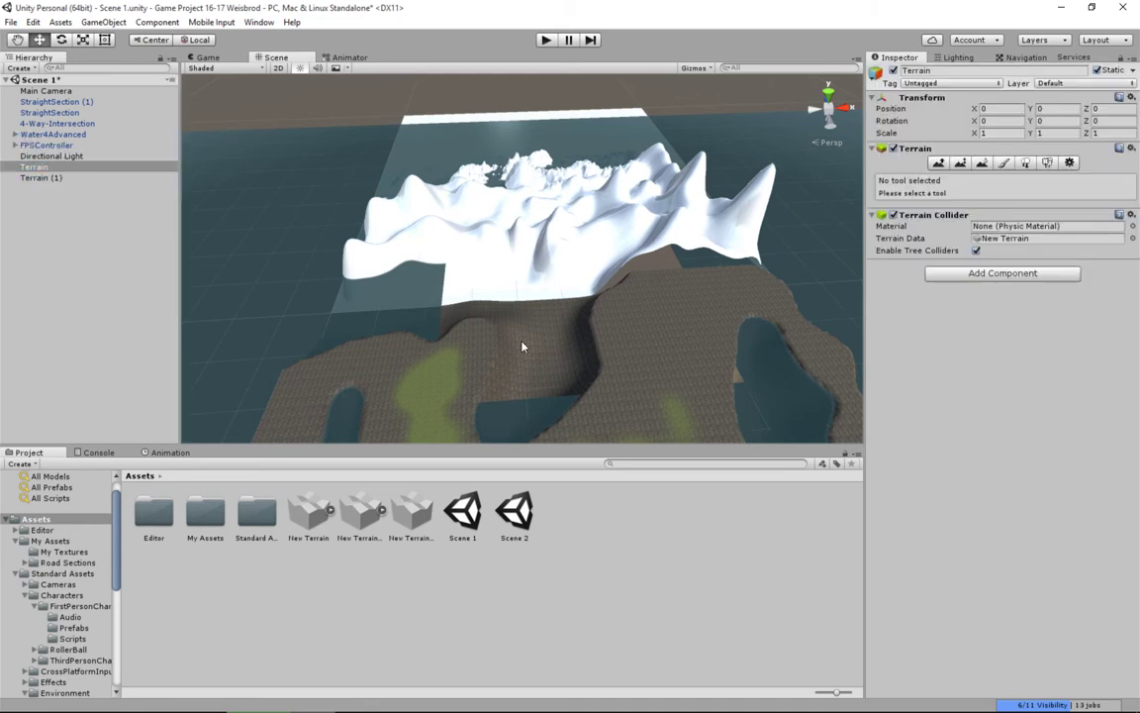
pyautogui.click(938, 162)
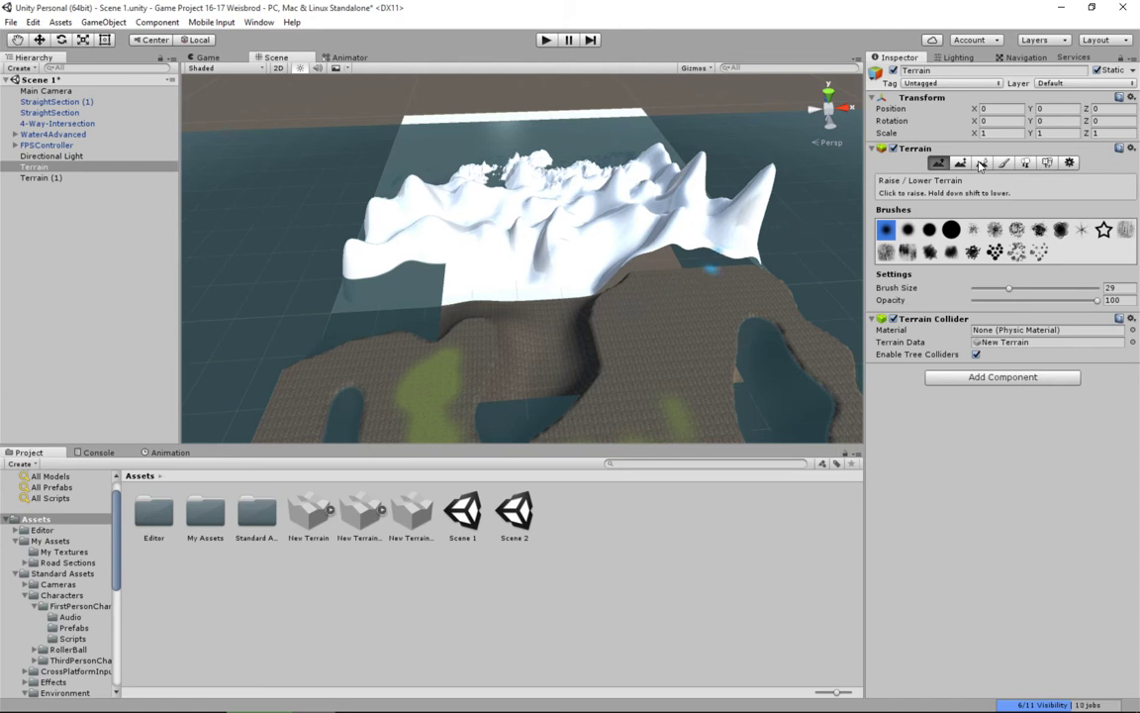
pyautogui.click(981, 163)
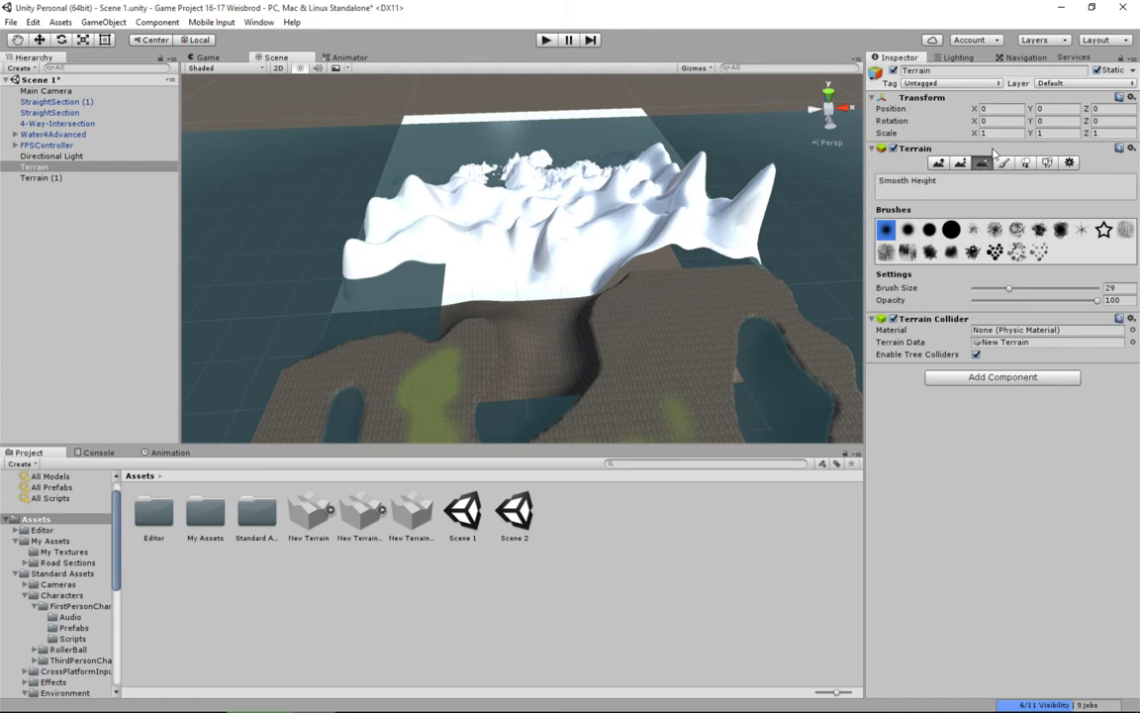
pyautogui.click(960, 163)
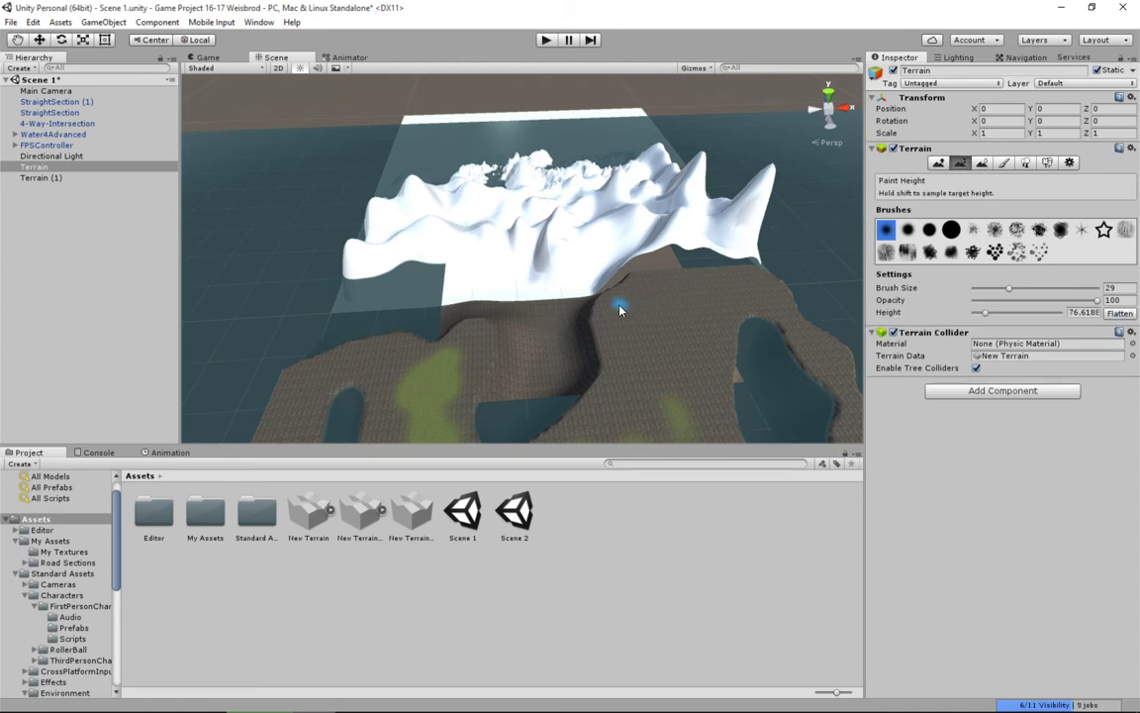
pyautogui.moveTo(577, 302); pyautogui.dragTo(574, 301)
# Increase the Paint Height brush size to 80 and extend the island's plateau along the seam up to the mountains.
pyautogui.moveTo(1003, 301); pyautogui.dragTo(1107, 302)
pyautogui.moveTo(1012, 288); pyautogui.dragTo(1072, 288)
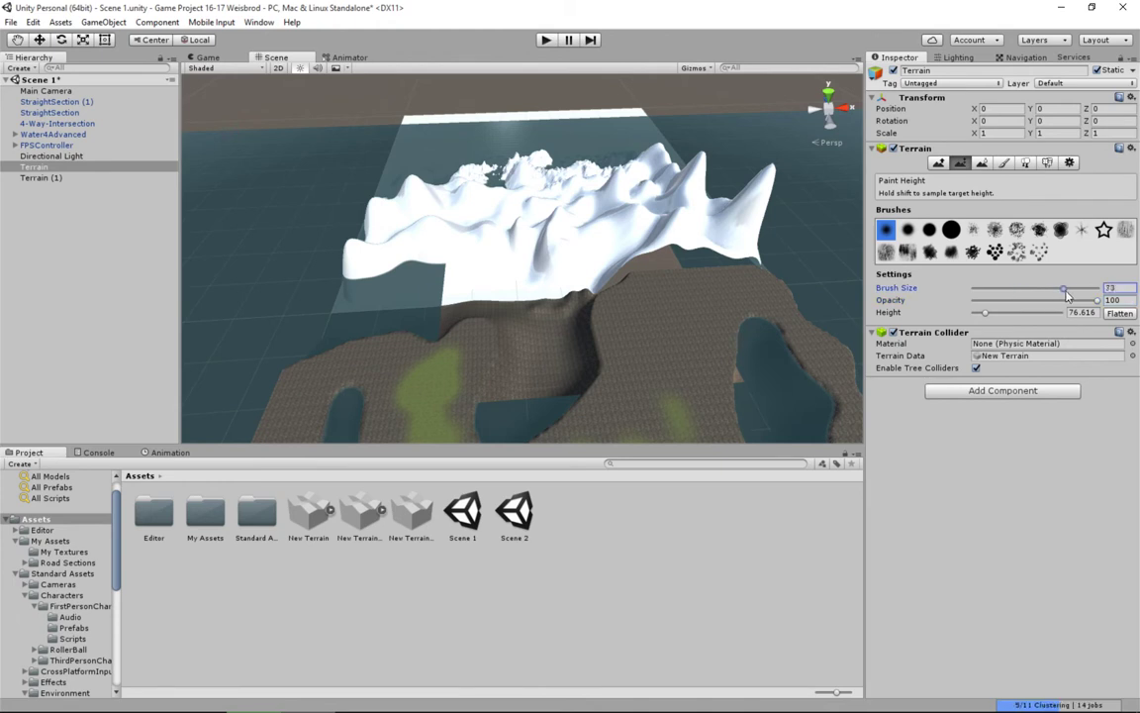
pyautogui.moveTo(237, 337); pyautogui.dragTo(381, 337, button='right')
pyautogui.moveTo(405, 321)
pyautogui.mouseDown()
pyautogui.moveTo(441, 320)
pyautogui.moveTo(420, 339)
pyautogui.moveTo(498, 293)
pyautogui.moveTo(342, 352)
pyautogui.moveTo(353, 366)
pyautogui.moveTo(491, 312)
pyautogui.moveTo(507, 285)
pyautogui.mouseUp()
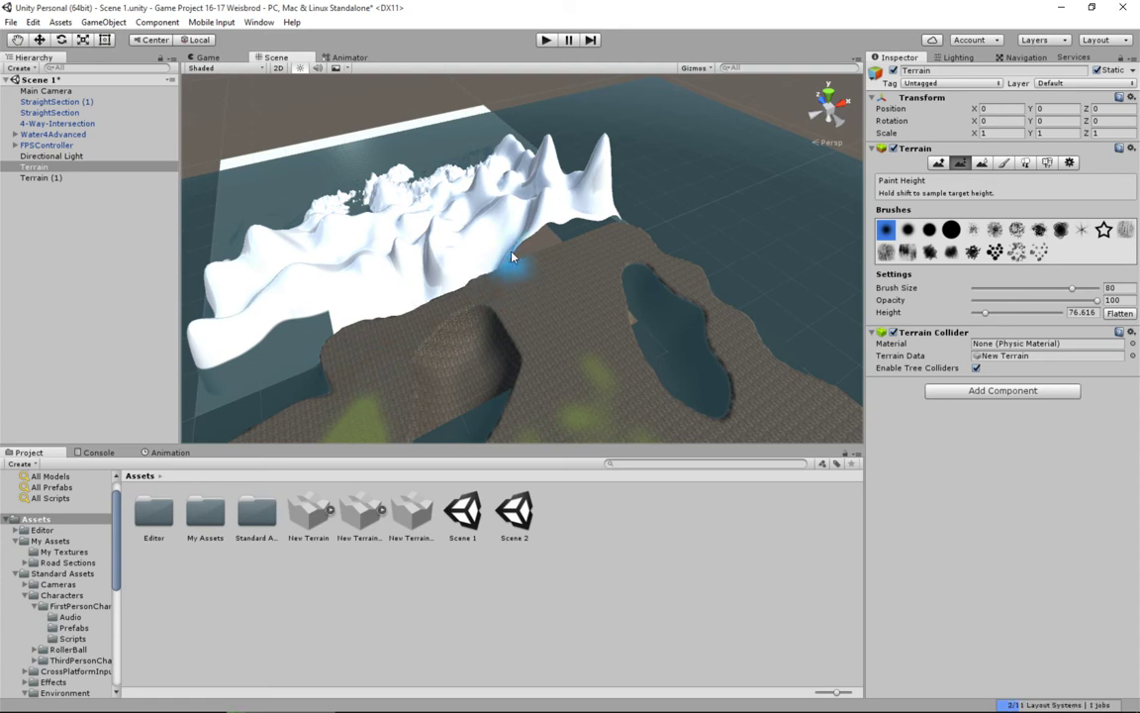
pyautogui.moveTo(575, 250); pyautogui.dragTo(518, 318, button='middle')
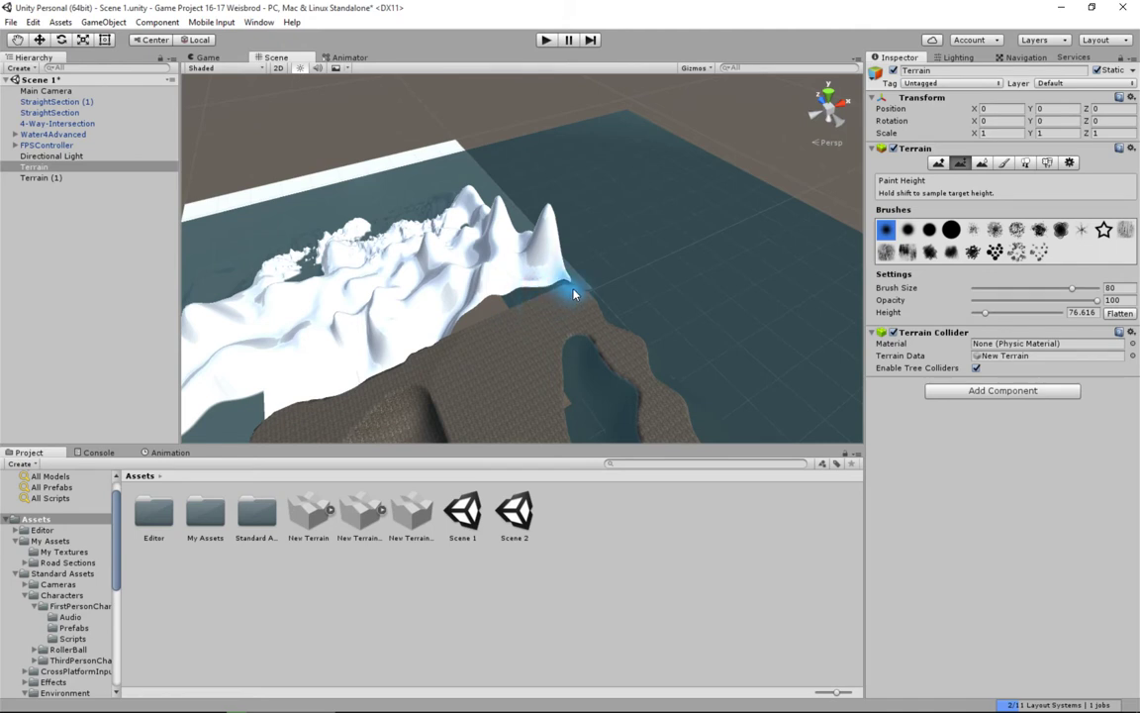
pyautogui.moveTo(582, 297); pyautogui.dragTo(584, 302)
# Lower the island's far corner near the tallest peak and fill the exposed inlet with Paint Height at 76.616.
pyautogui.click(938, 163)
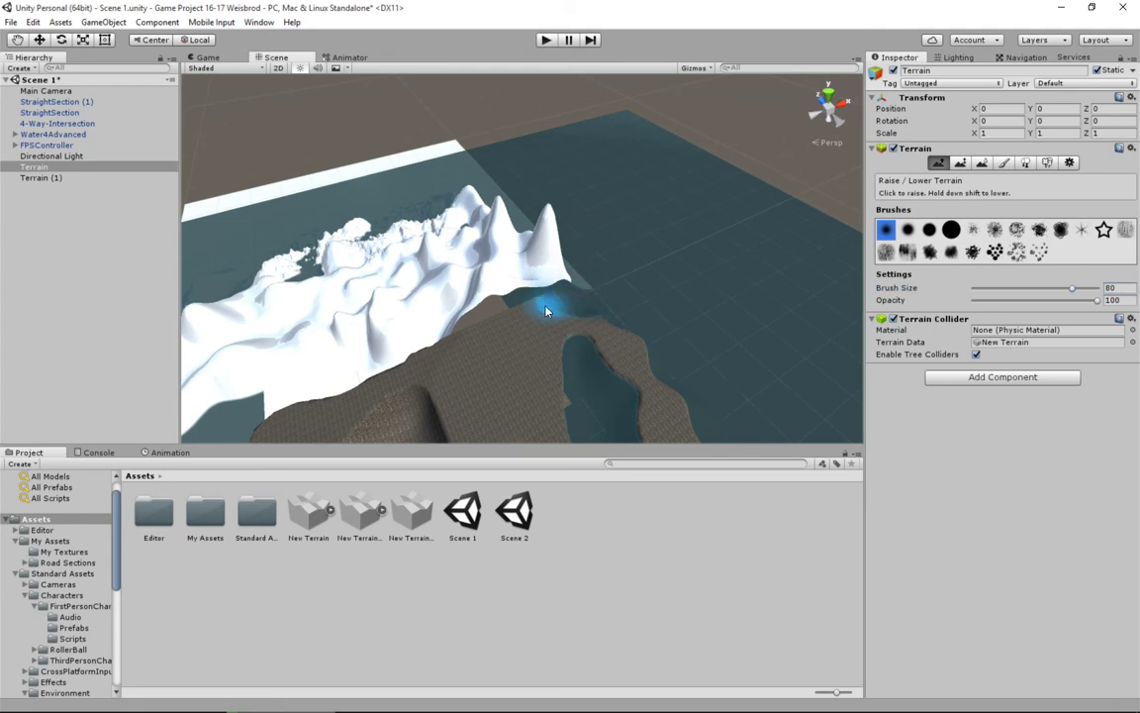
pyautogui.moveTo(499, 390); pyautogui.dragTo(530, 333, button='middle')
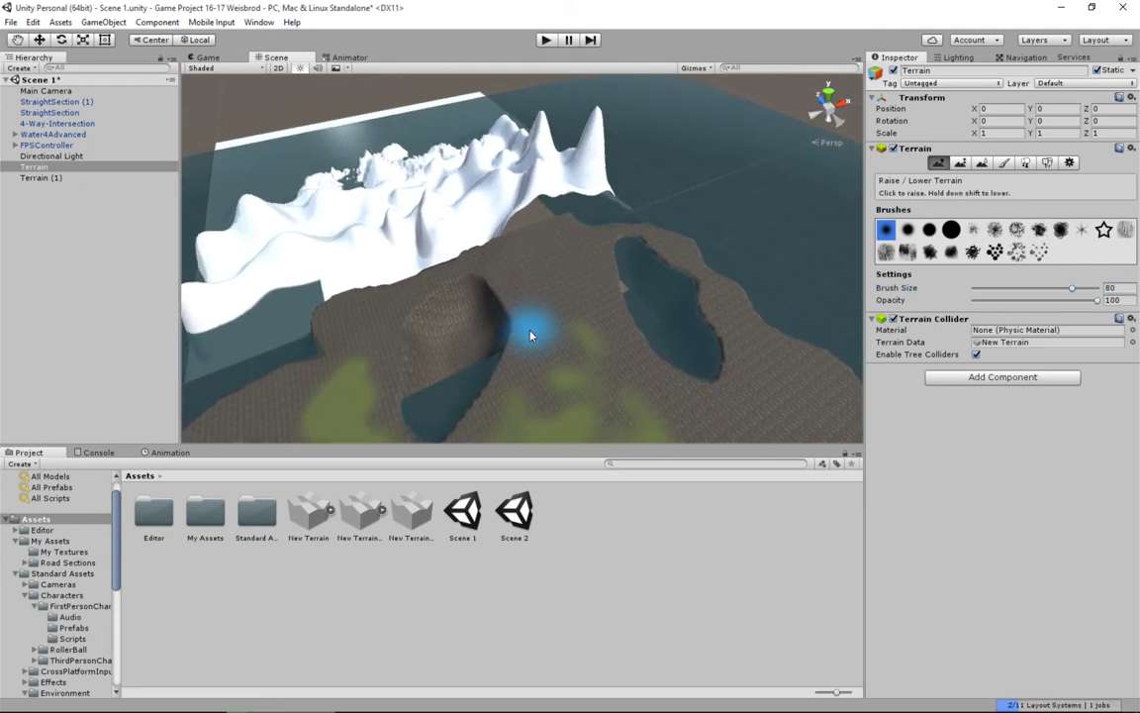
pyautogui.click(960, 162)
pyautogui.moveTo(422, 328)
pyautogui.mouseDown()
pyautogui.moveTo(462, 297)
pyautogui.moveTo(433, 324)
pyautogui.moveTo(472, 315)
pyautogui.moveTo(469, 285)
pyautogui.moveTo(422, 365)
pyautogui.moveTo(395, 386)
pyautogui.moveTo(428, 384)
pyautogui.moveTo(496, 326)
pyautogui.moveTo(440, 382)
pyautogui.mouseUp()
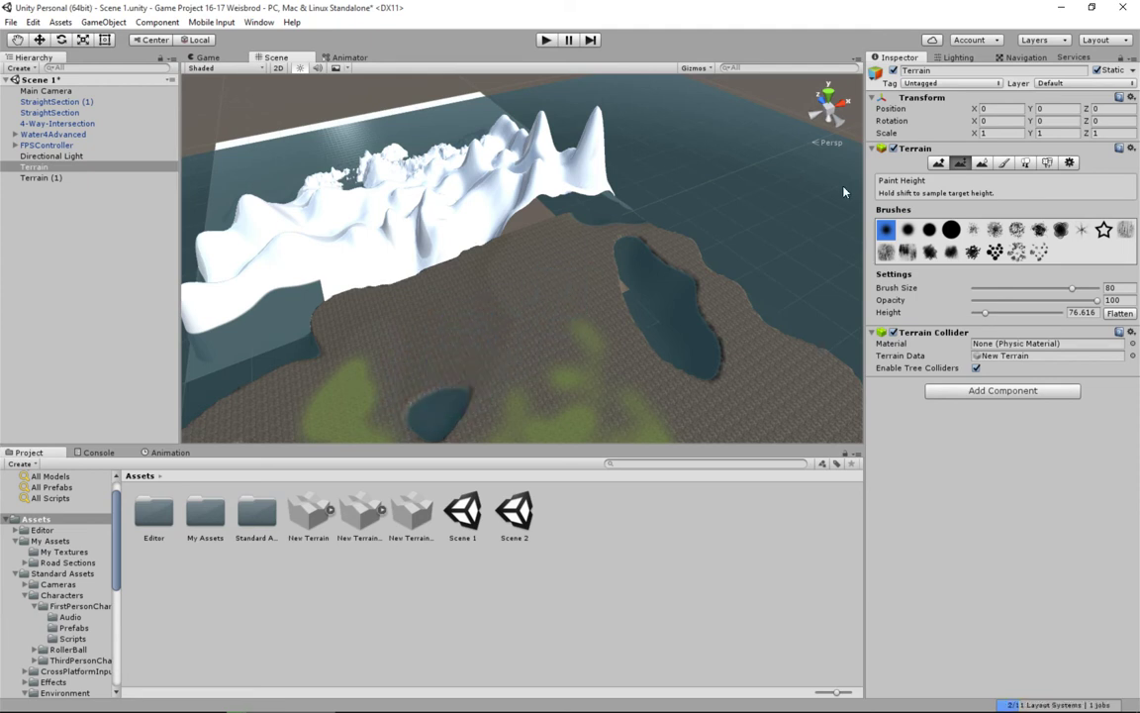
# Lower the ground between the long lake and the island's far corner to open a water channel.
pyautogui.click(938, 163)
pyautogui.moveTo(600, 238)
pyautogui.keyDown('shift'); pyautogui.mouseDown()
pyautogui.moveTo(619, 275)
pyautogui.moveTo(578, 217)
pyautogui.moveTo(609, 248)
pyautogui.moveTo(594, 241)
pyautogui.mouseUp(); pyautogui.keyUp('shift')
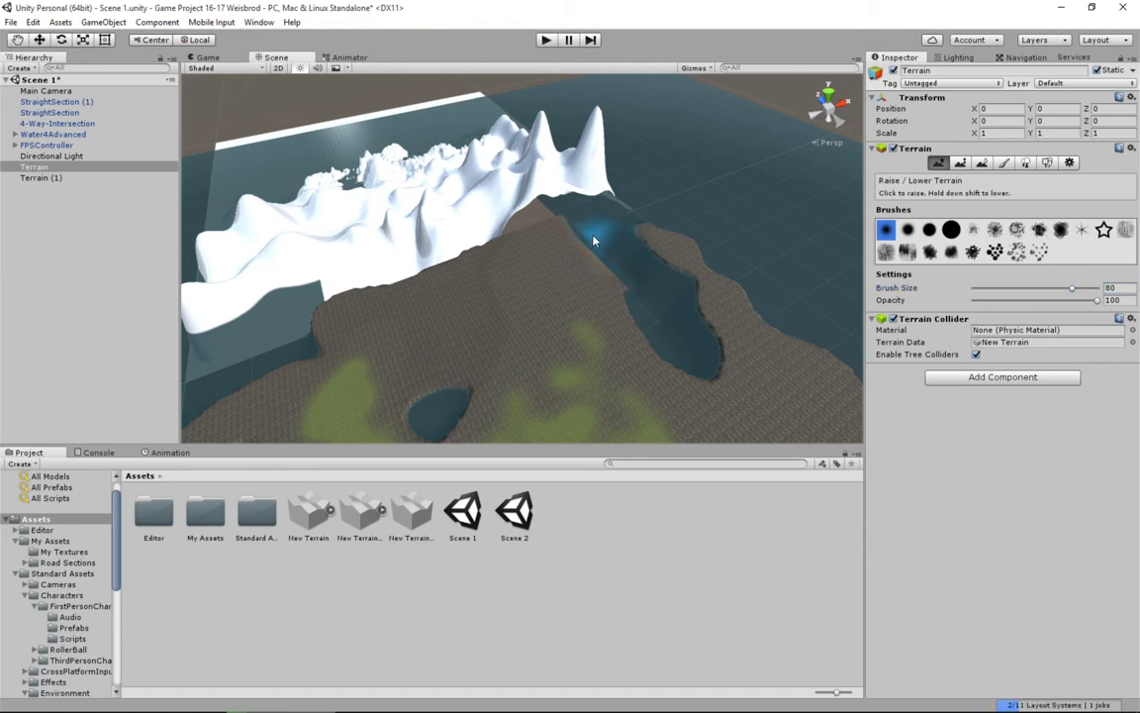
pyautogui.moveTo(628, 284)
pyautogui.keyDown('alt'); pyautogui.mouseDown()
pyautogui.moveTo(590, 306)
pyautogui.moveTo(610, 310)
pyautogui.moveTo(540, 318)
pyautogui.moveTo(547, 333)
pyautogui.moveTo(585, 343)
pyautogui.mouseUp(); pyautogui.keyUp('alt')
pyautogui.moveTo(584, 334); pyautogui.dragTo(688, 265, button='middle')
pyautogui.moveTo(576, 305); pyautogui.dragTo(609, 308, button='middle')
pyautogui.moveTo(491, 343); pyautogui.dragTo(471, 388, button='middle')
# Select Terrain (1) and reshape its edge against the island with Raise/Lower Terrain at brush size 80.
pyautogui.click(39, 178)
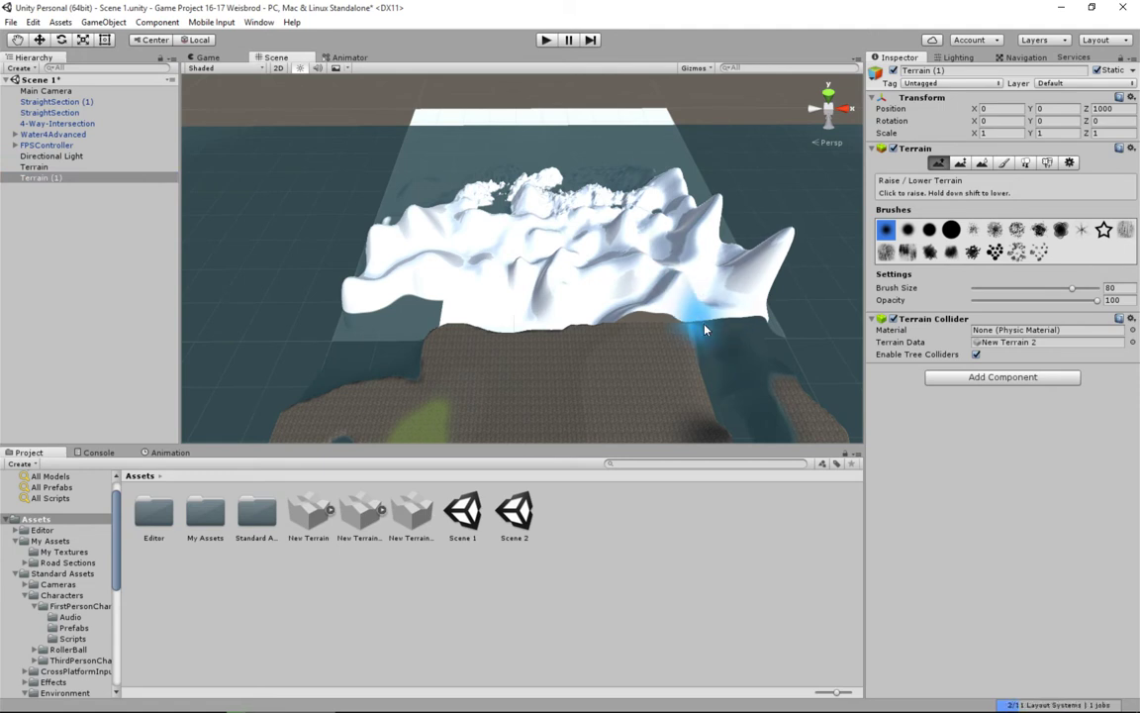
pyautogui.moveTo(725, 332)
pyautogui.mouseDown()
pyautogui.moveTo(758, 324)
pyautogui.moveTo(663, 328)
pyautogui.mouseUp()
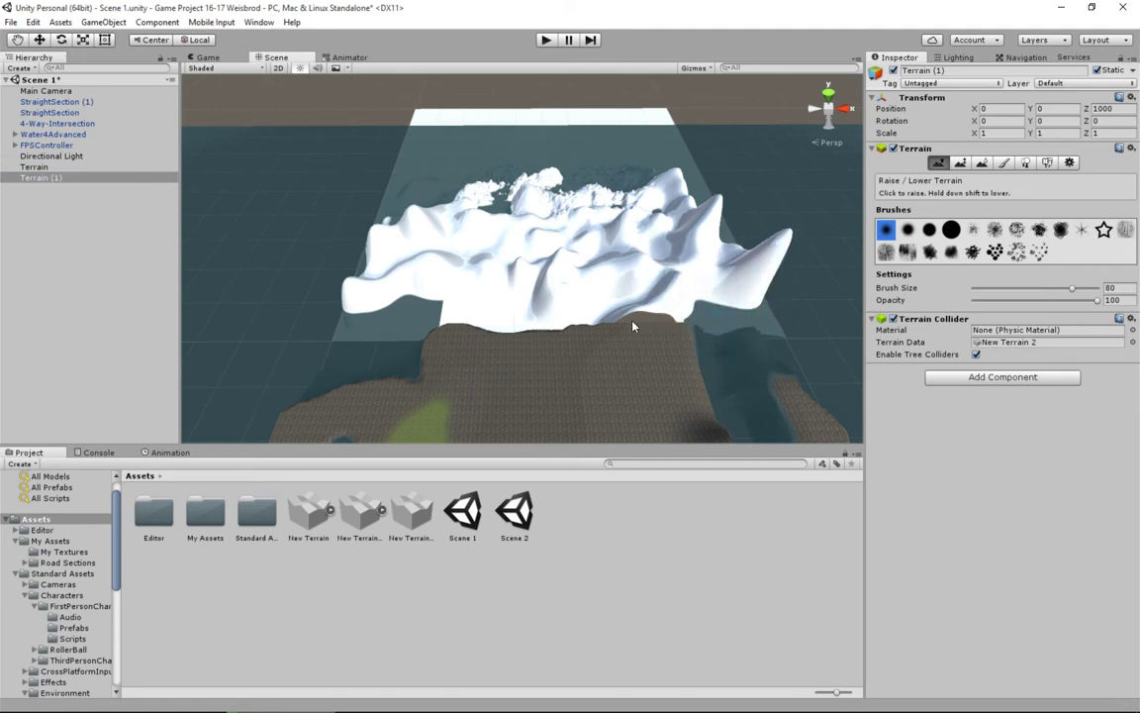
pyautogui.moveTo(536, 335)
pyautogui.mouseDown()
pyautogui.moveTo(599, 327)
pyautogui.moveTo(491, 324)
pyautogui.moveTo(512, 333)
pyautogui.mouseUp()
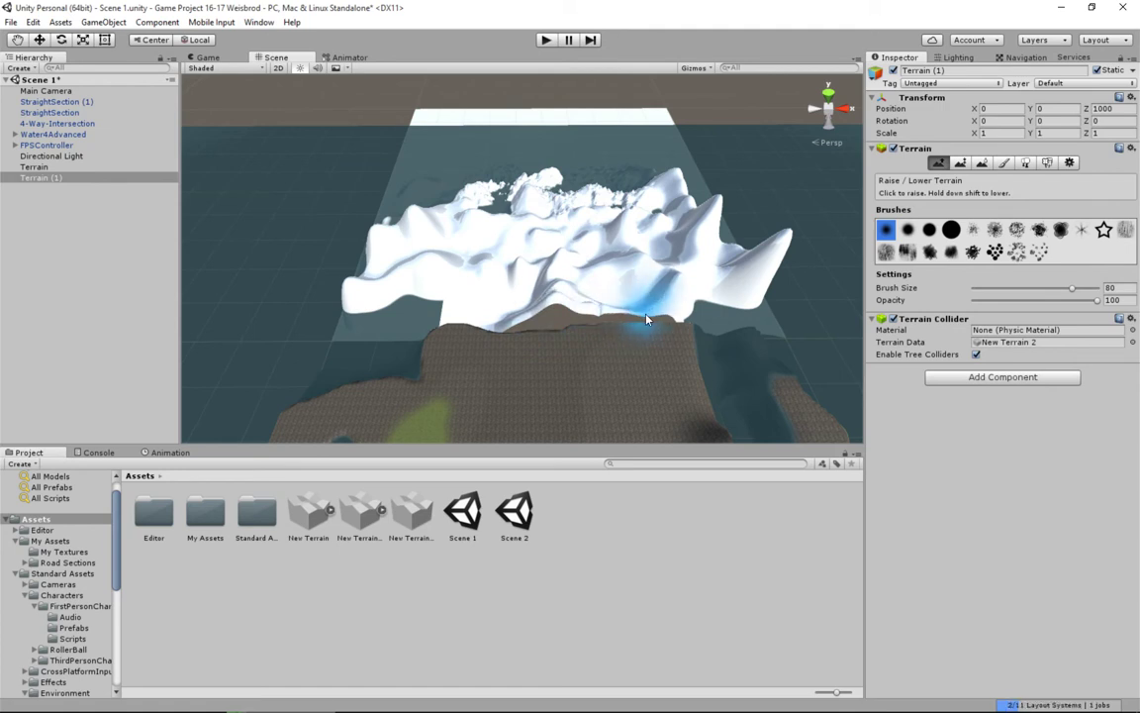
# Copy the Paint Height value 76.616 from Terrain to Terrain (1) and paint its edge along the island seam.
pyautogui.moveTo(578, 330); pyautogui.dragTo(614, 315, button='middle')
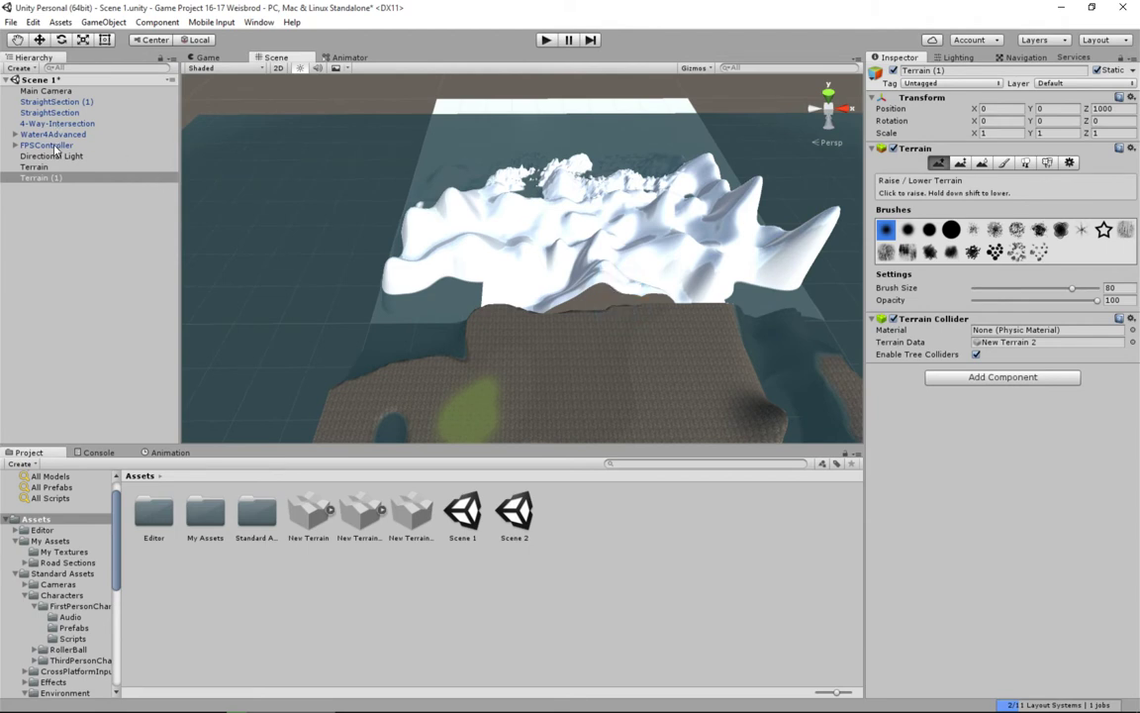
pyautogui.click(38, 166)
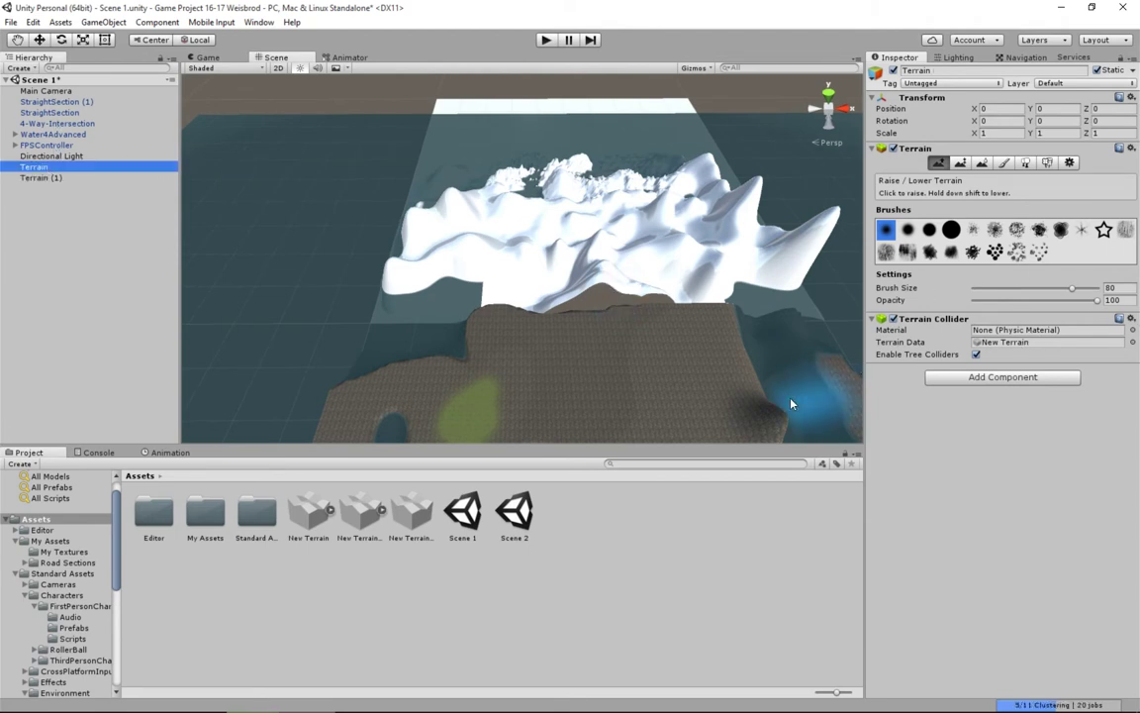
pyautogui.click(959, 162)
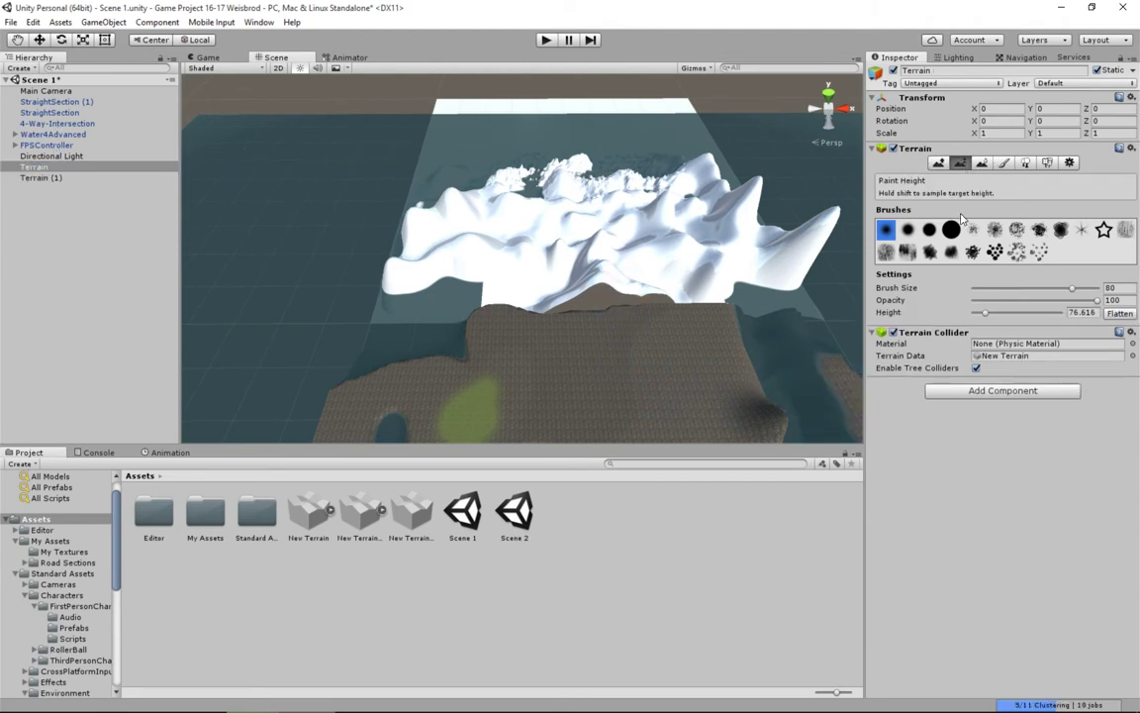
pyautogui.click(1097, 312)
pyautogui.hotkey('ctrl', 'c')
pyautogui.click(42, 178)
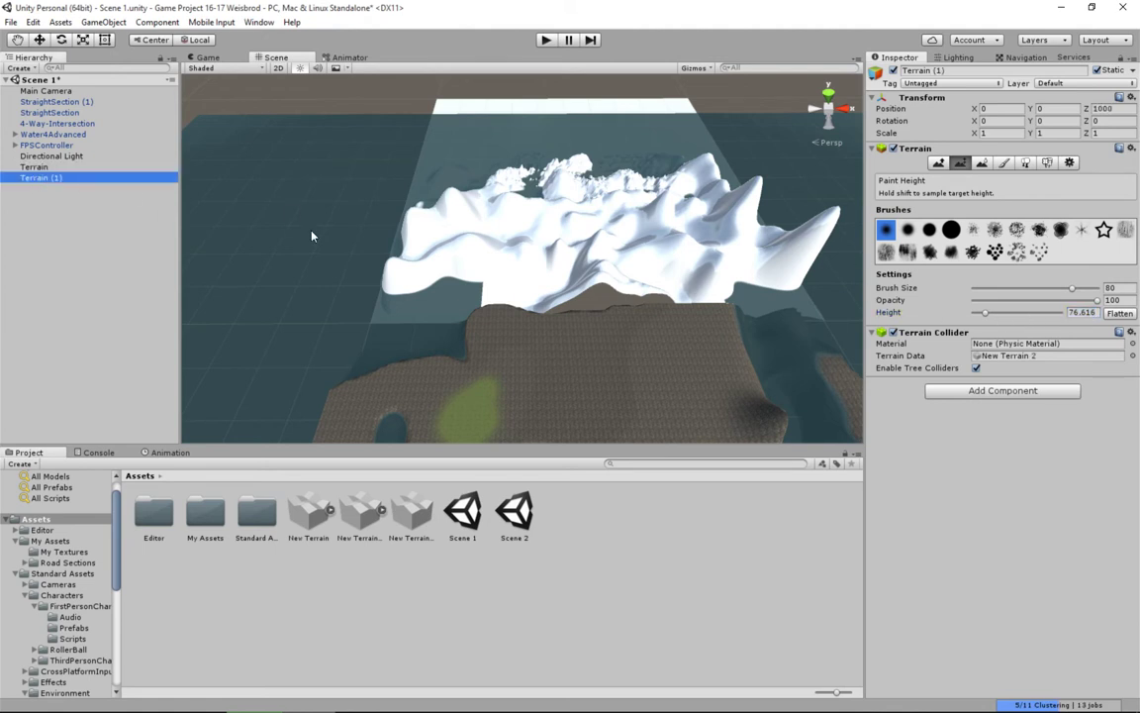
pyautogui.click(966, 163)
pyautogui.click(1084, 313)
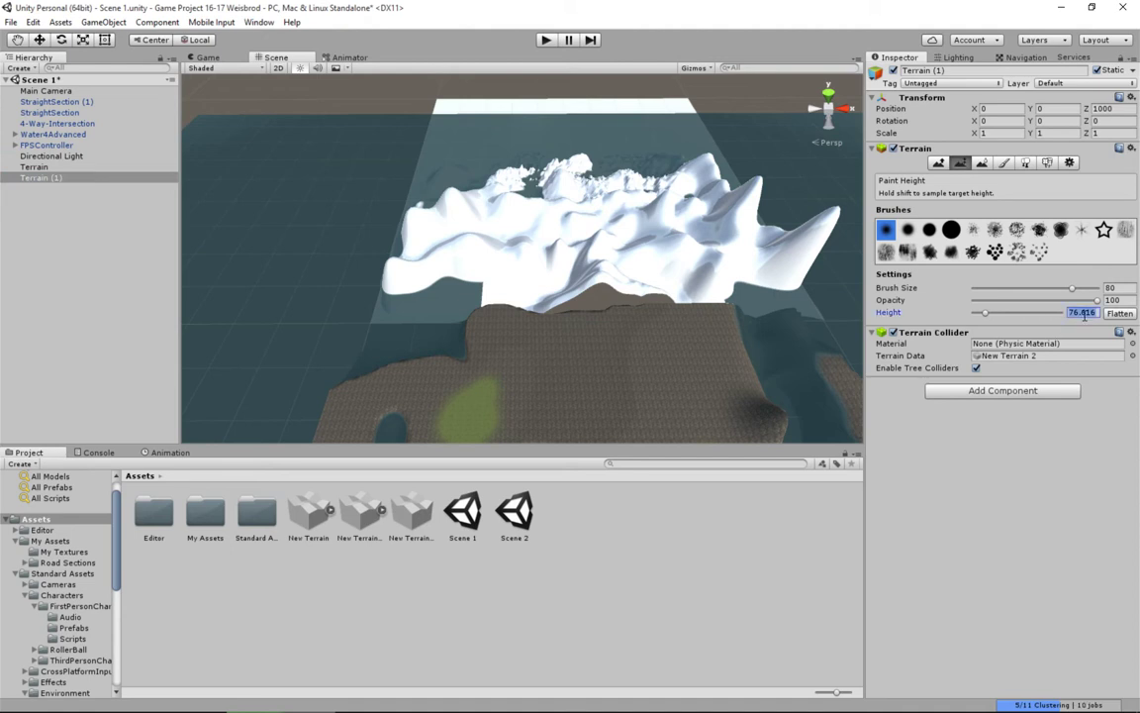
pyautogui.hotkey('ctrl', 'v')
pyautogui.click(520, 311)
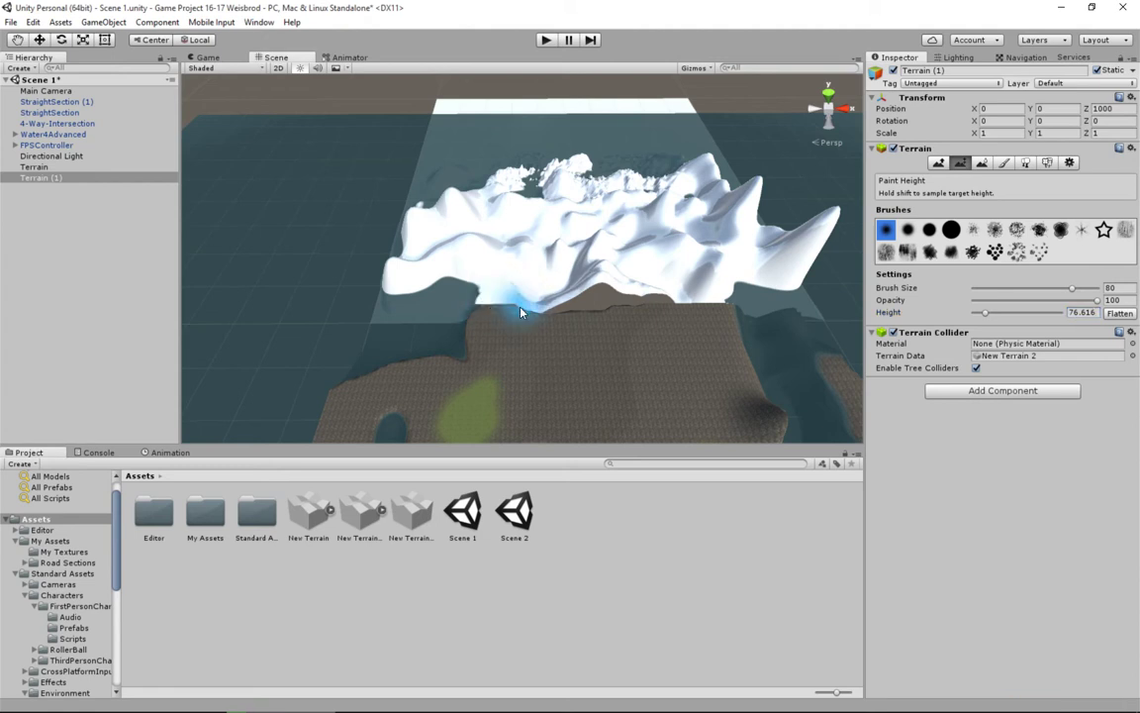
# Reshape Terrain (1)'s valley and slope beside the island seam with Raise/Lower Terrain at brush size 80.
pyautogui.moveTo(454, 313); pyautogui.dragTo(554, 301, button='middle')
pyautogui.moveTo(555, 301)
pyautogui.keyDown('alt'); pyautogui.mouseDown()
pyautogui.moveTo(687, 305)
pyautogui.moveTo(677, 323)
pyautogui.moveTo(800, 326)
pyautogui.moveTo(596, 313)
pyautogui.moveTo(673, 358)
pyautogui.mouseUp(); pyautogui.keyUp('alt')
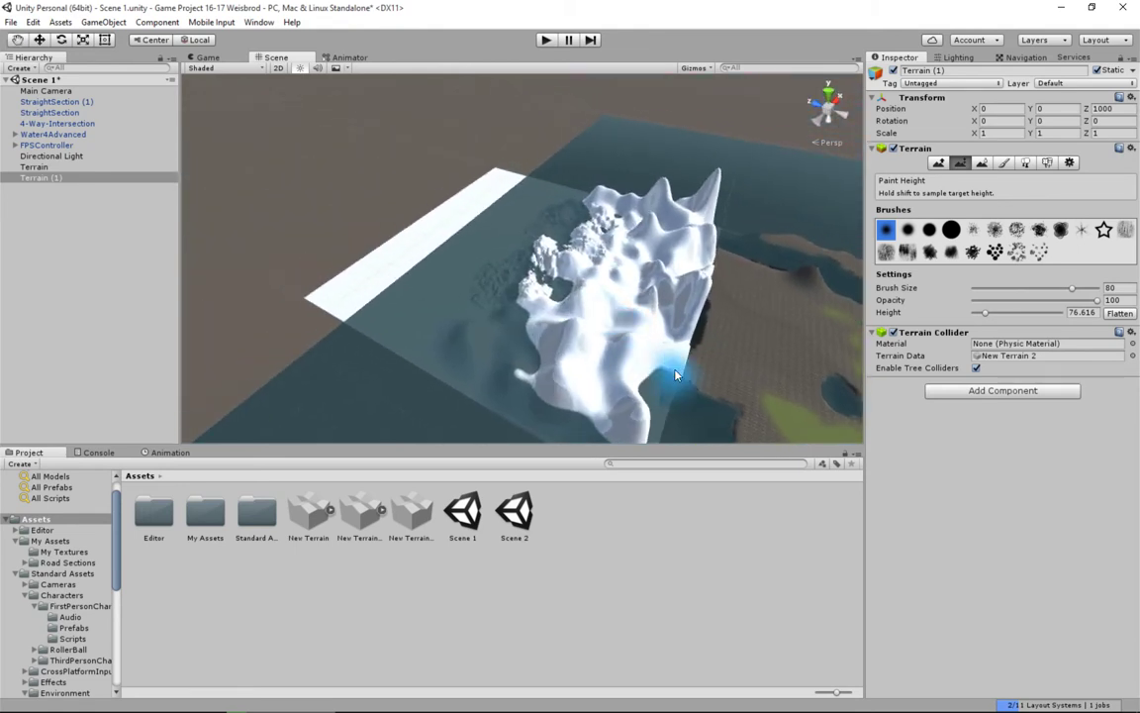
pyautogui.moveTo(706, 356); pyautogui.dragTo(578, 305, button='middle')
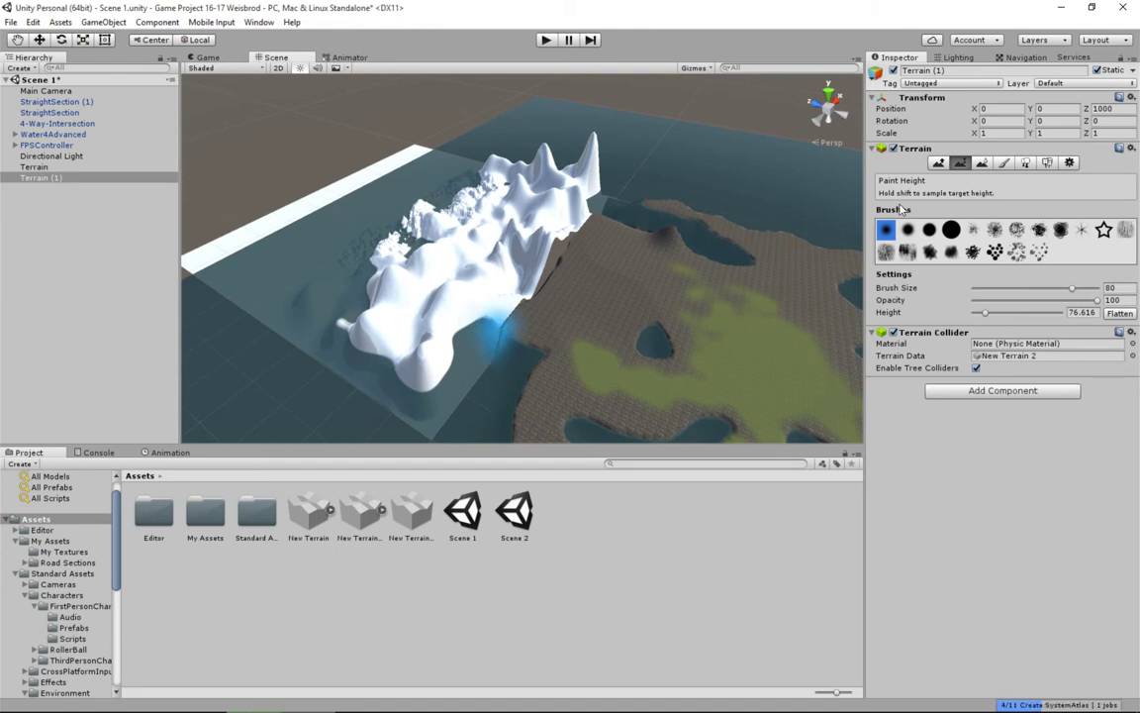
pyautogui.hotkey('shift', 'q')
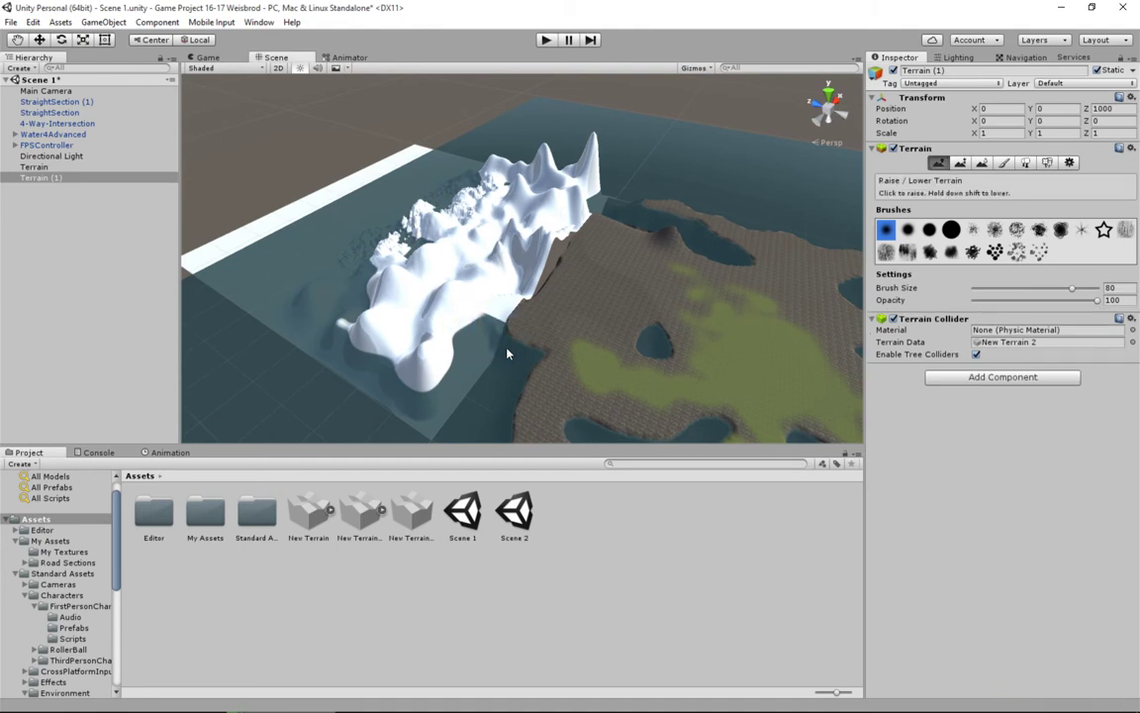
pyautogui.scroll(5, 515, 372)
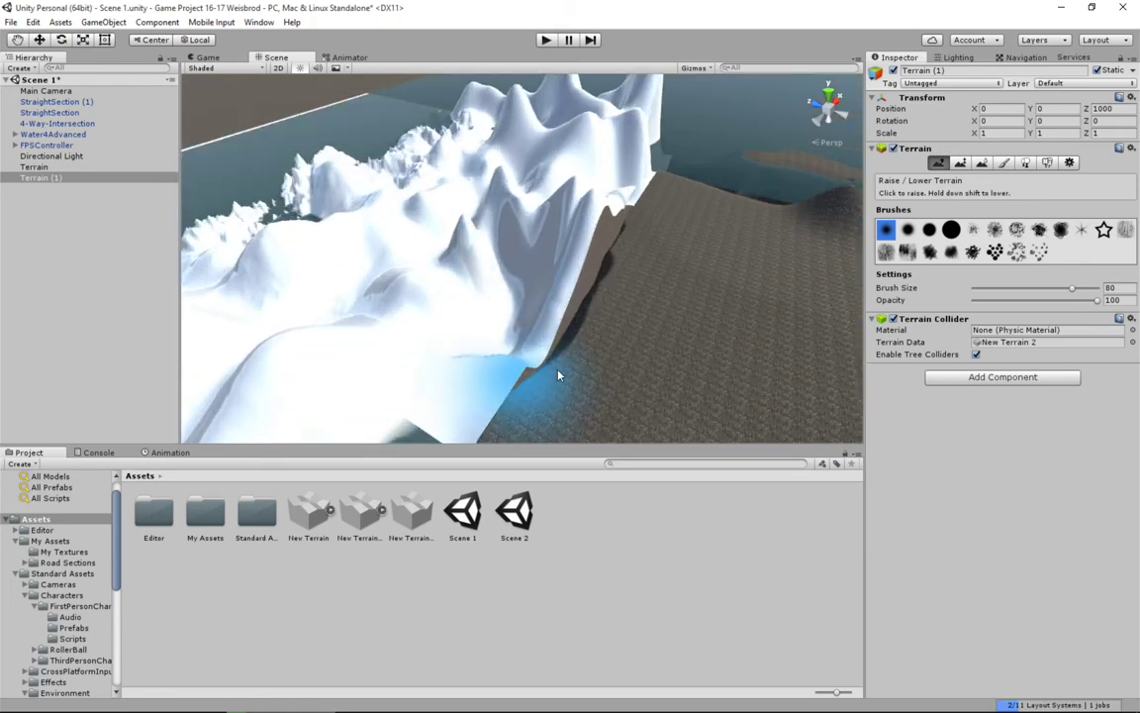
pyautogui.scroll(-6, 594, 337)
pyautogui.scroll(6, 623, 336)
pyautogui.keyDown('alt'); pyautogui.moveTo(641, 362); pyautogui.dragTo(642, 432); pyautogui.keyUp('alt')
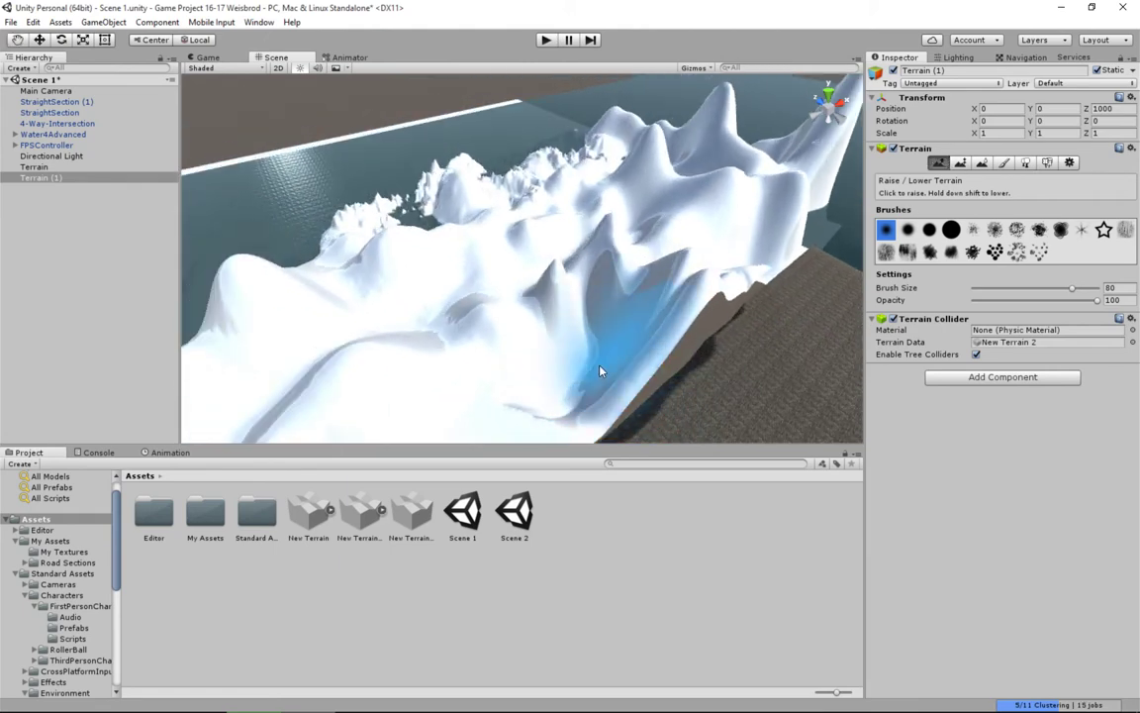
pyautogui.moveTo(579, 374)
pyautogui.mouseDown()
pyautogui.moveTo(515, 366)
pyautogui.moveTo(569, 302)
pyautogui.moveTo(565, 314)
pyautogui.moveTo(586, 338)
pyautogui.moveTo(614, 316)
pyautogui.moveTo(664, 326)
pyautogui.mouseUp()
pyautogui.moveTo(664, 326)
pyautogui.mouseDown(button='right')
pyautogui.moveTo(588, 254)
pyautogui.moveTo(613, 308)
pyautogui.mouseUp(button='right')
pyautogui.scroll(-5, 613, 308)
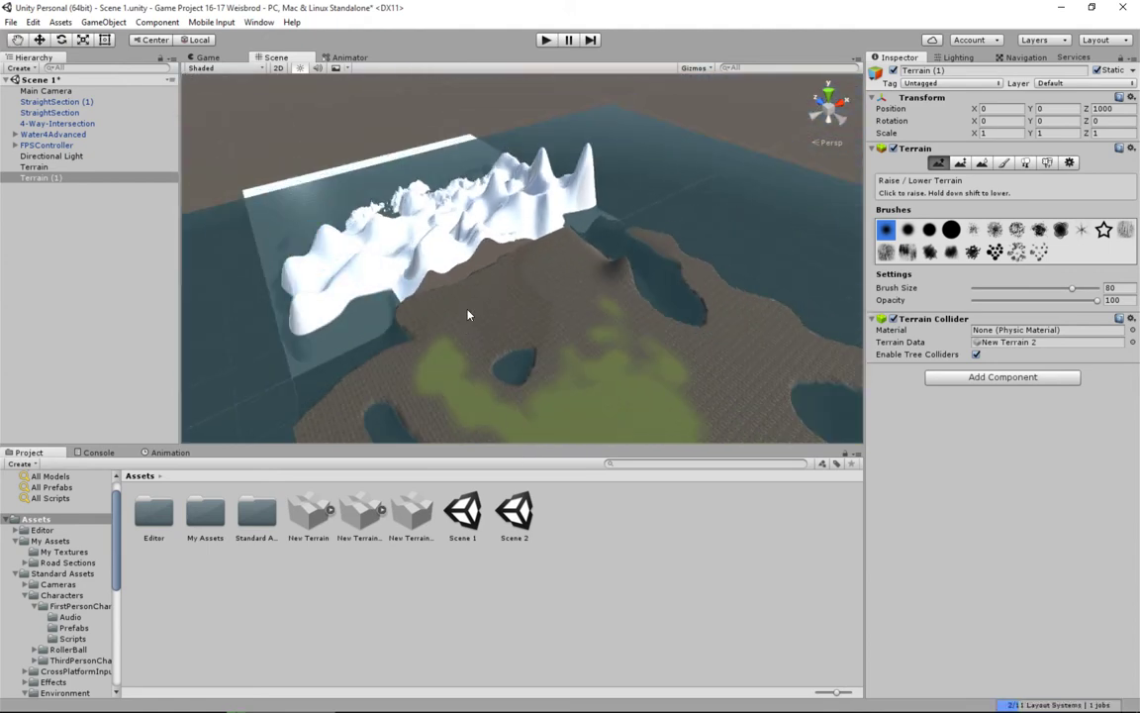
# Switch to Blender 2.77a, dismiss the splash screen and delete the default cube.
pyautogui.moveTo(138, 704)
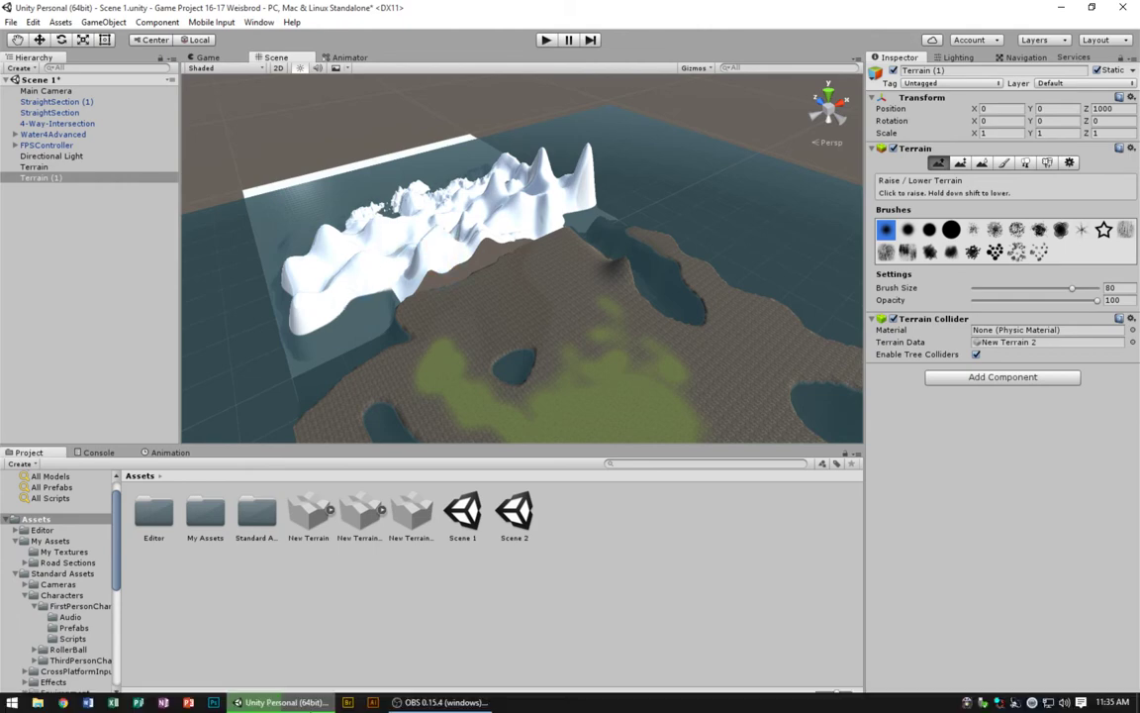
pyautogui.click(12, 702)
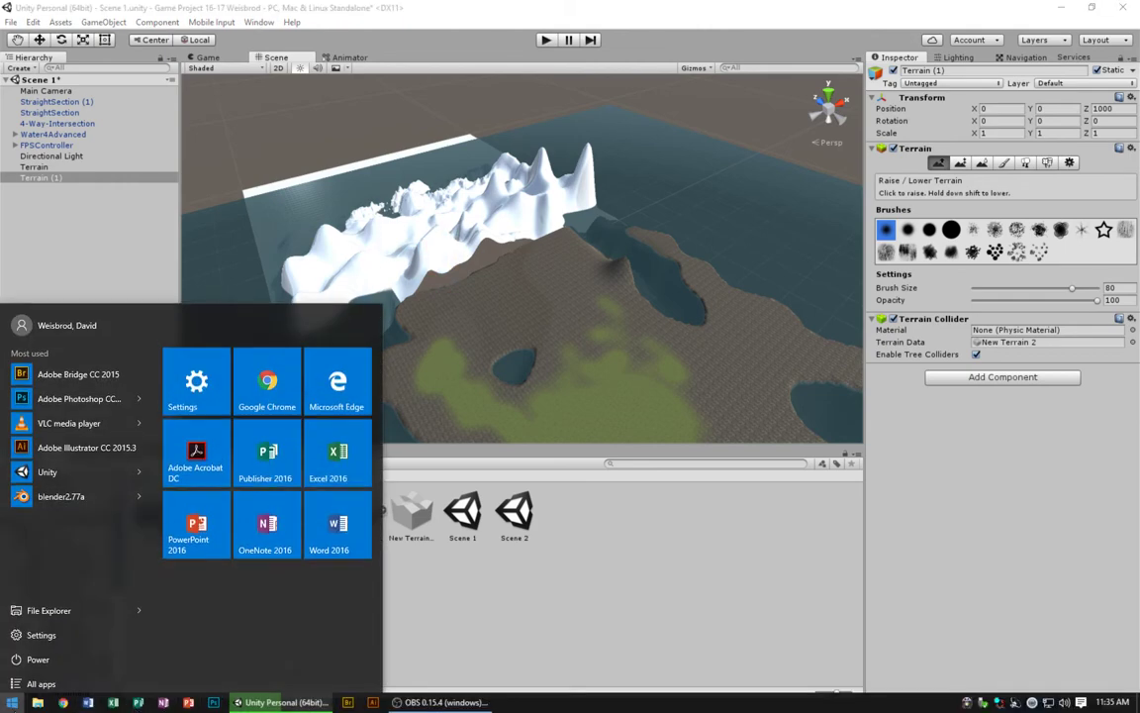
pyautogui.click(33, 496)
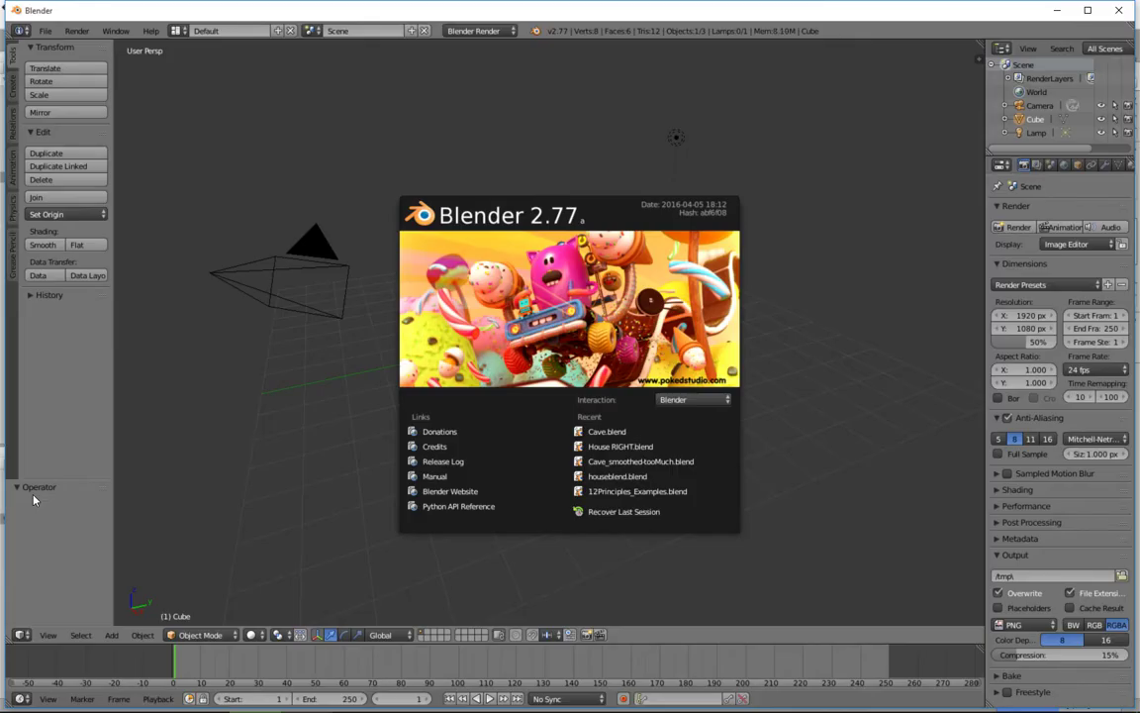
pyautogui.click(460, 311)
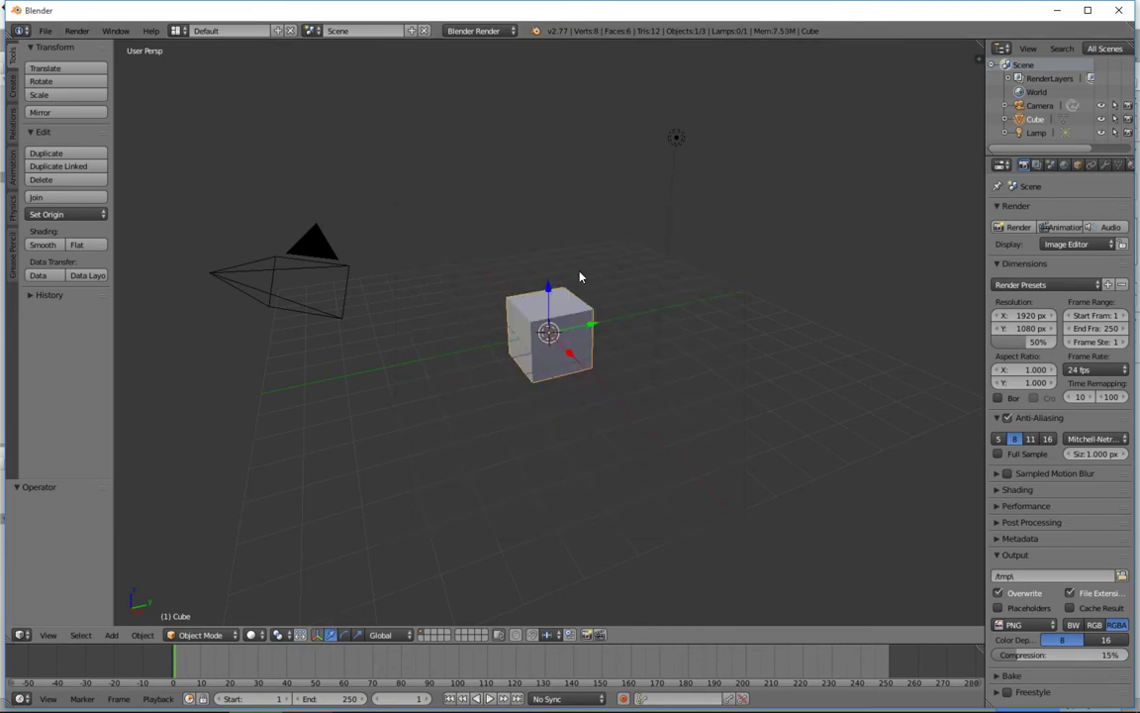
pyautogui.press('x')
pyautogui.click(603, 248)
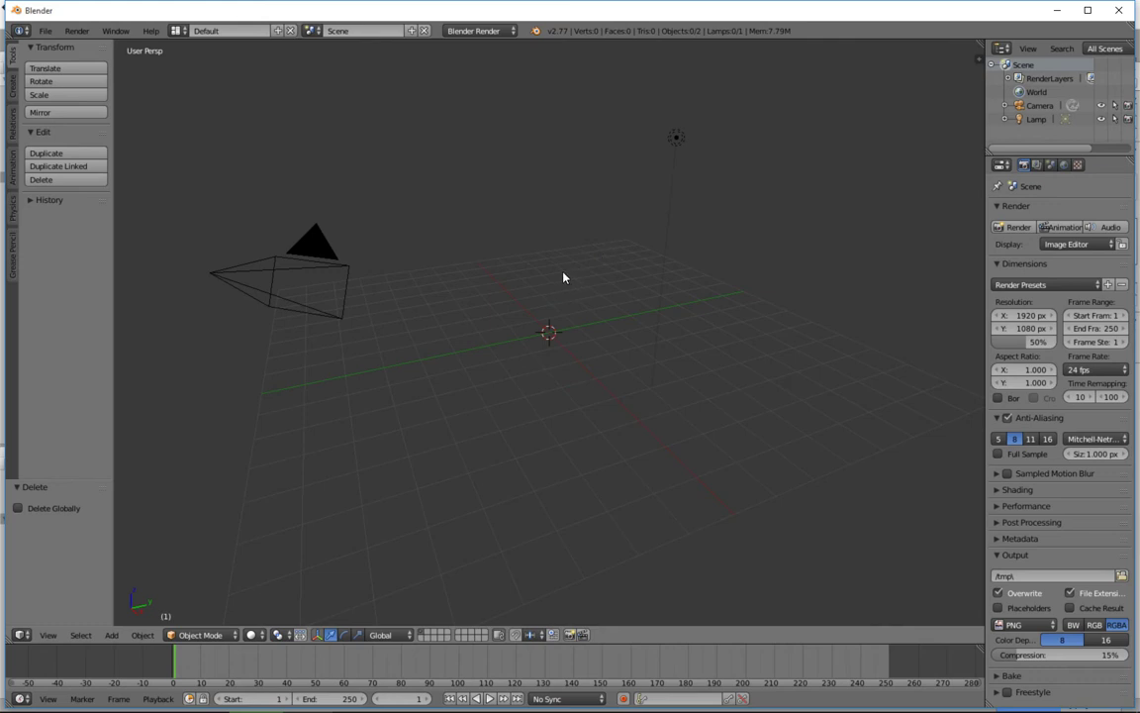
# Add a cylinder mesh at the scene's origin with 32 vertices, radius 1 and depth 2.
pyautogui.click(109, 637)
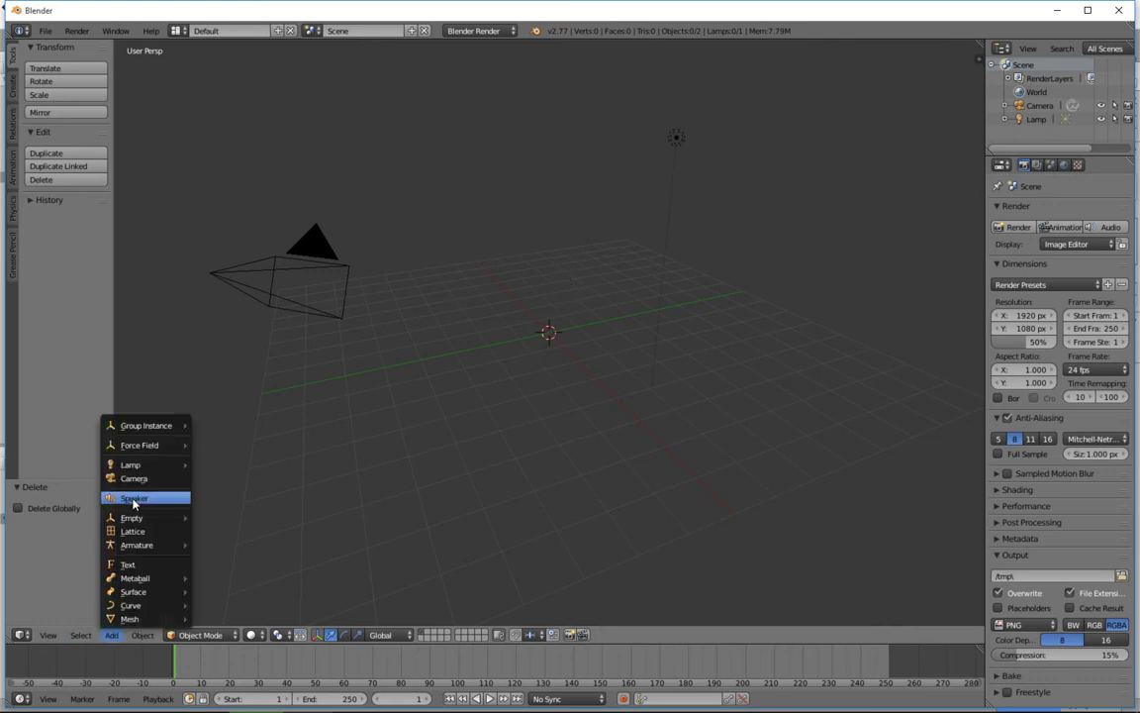
pyautogui.moveTo(135, 467)
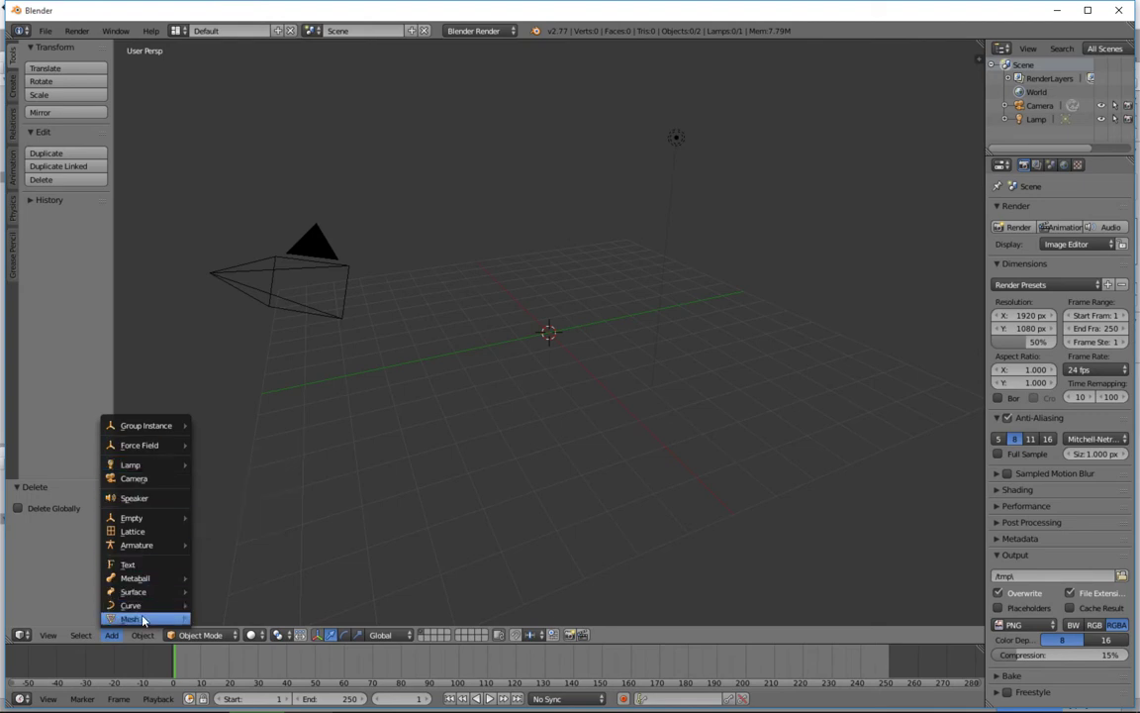
pyautogui.moveTo(143, 619)
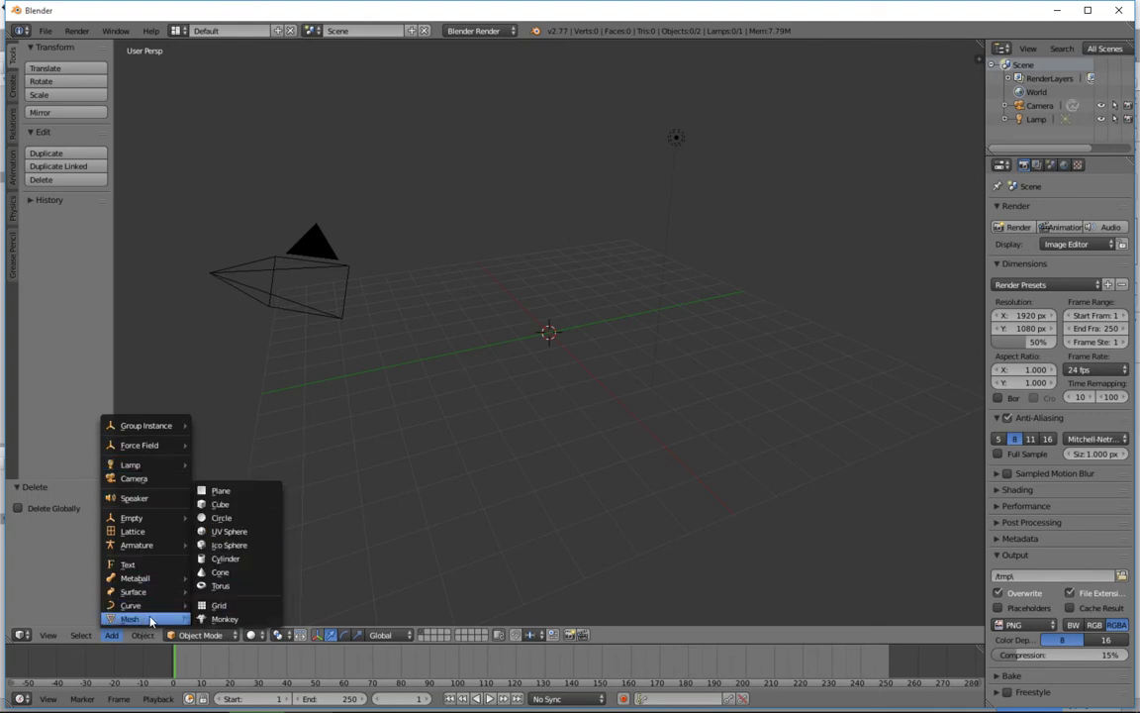
pyautogui.click(217, 562)
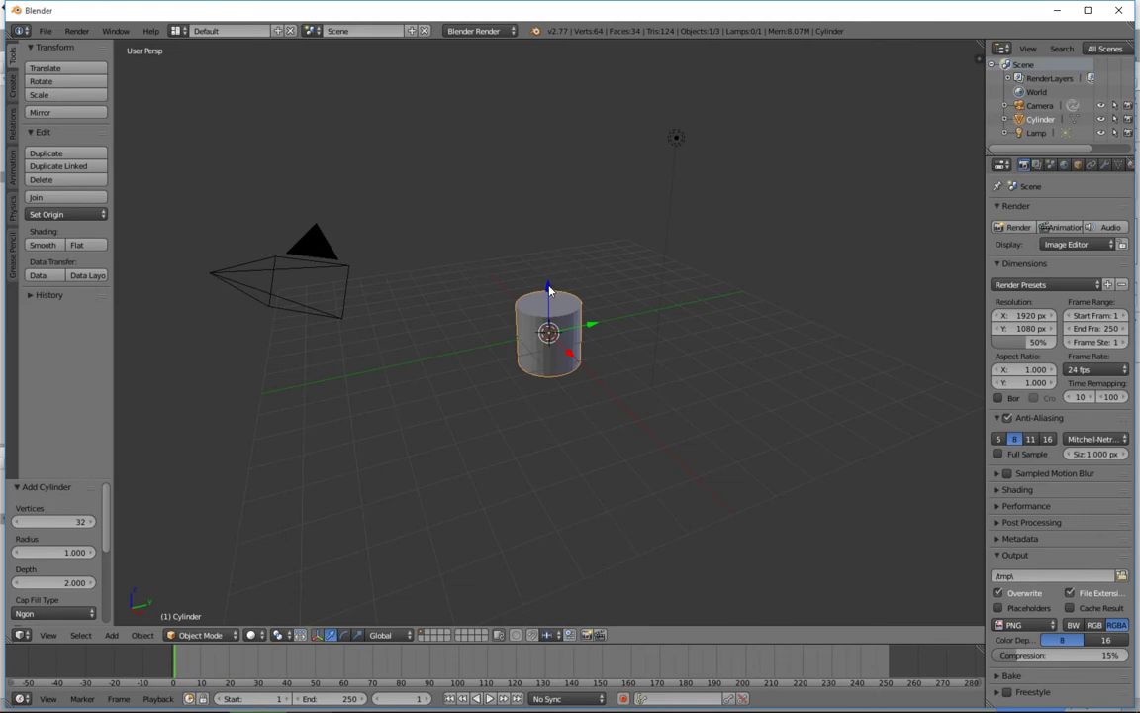
# Enter Edit Mode and rotate the cylinder's mesh 90° about the Y axis so it lies on its side.
pyautogui.press('Tab')
pyautogui.moveTo(576, 285); pyautogui.dragTo(626, 267, button='middle')
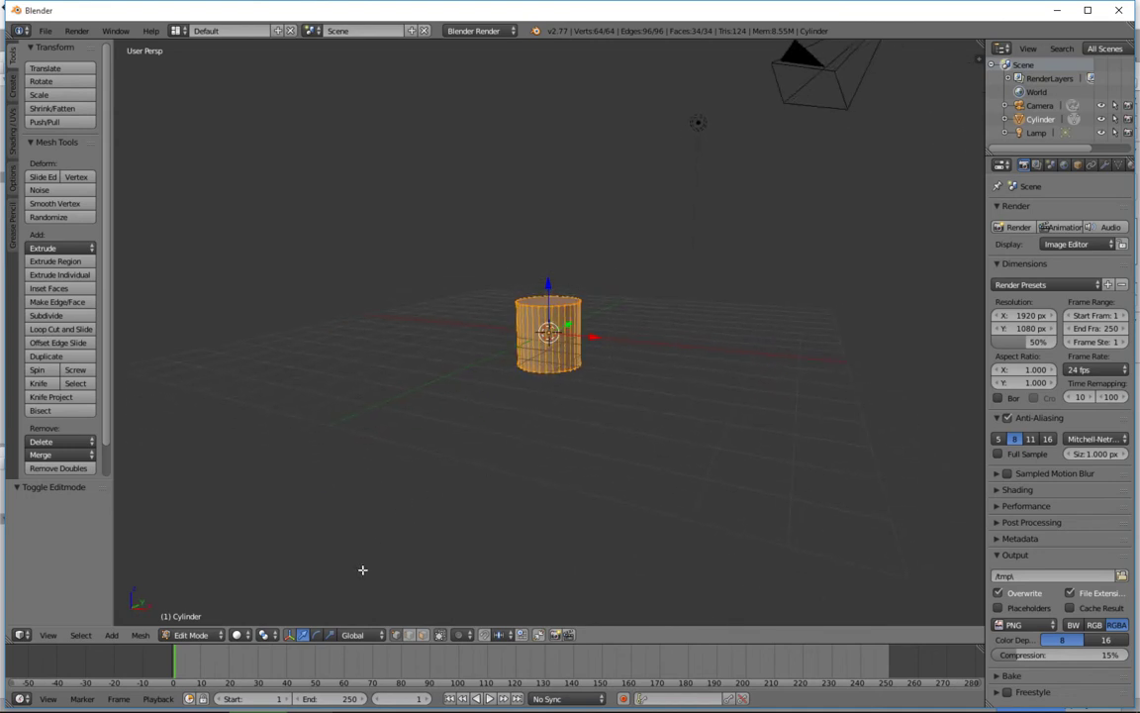
pyautogui.click(317, 635)
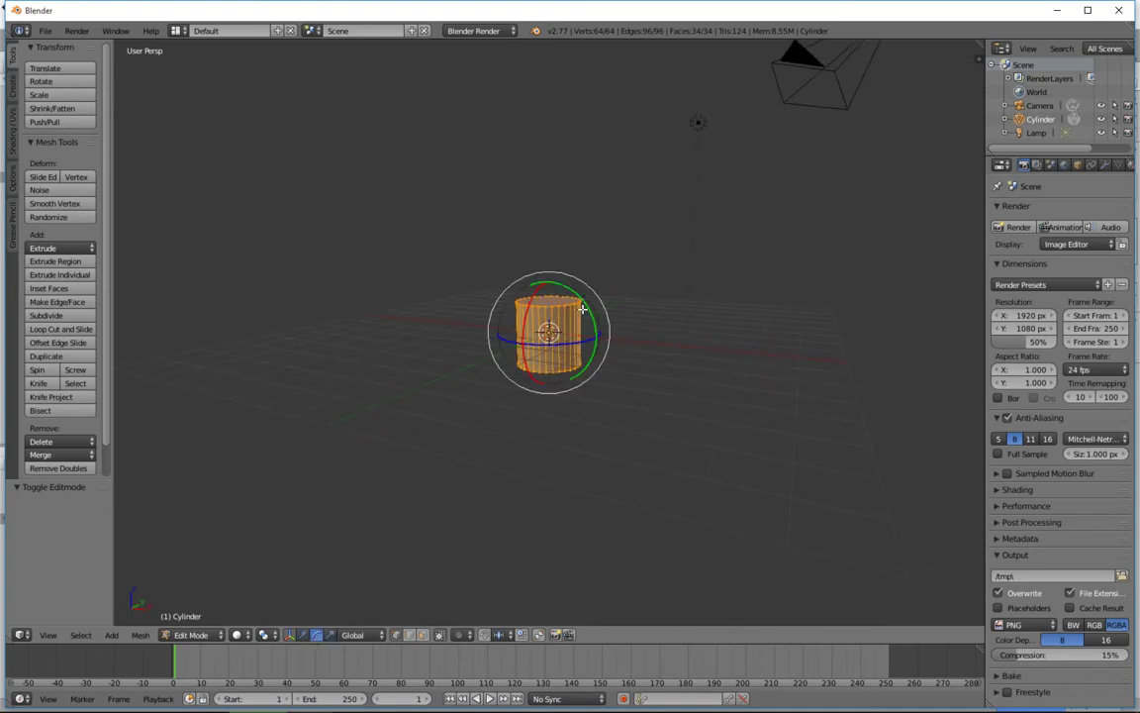
pyautogui.moveTo(585, 307); pyautogui.dragTo(587, 388)
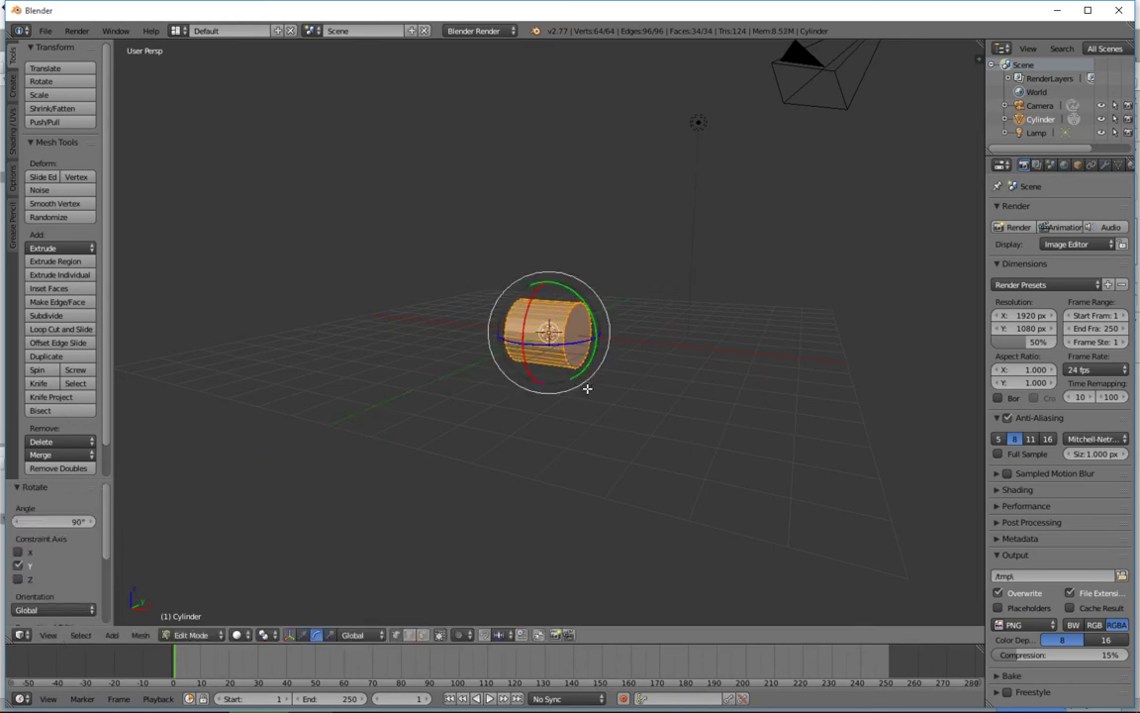
# Delete the cylinder's near end cap with the Only Faces option.
pyautogui.moveTo(584, 386); pyautogui.dragTo(514, 384, button='middle')
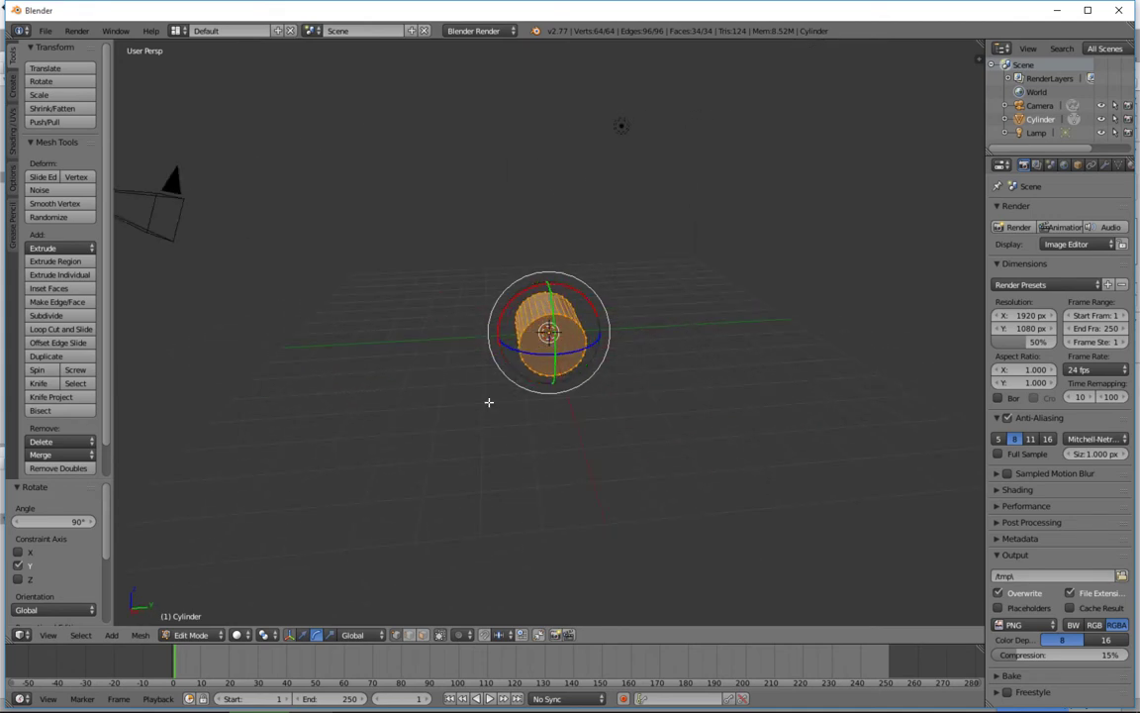
pyautogui.rightClick(544, 354)
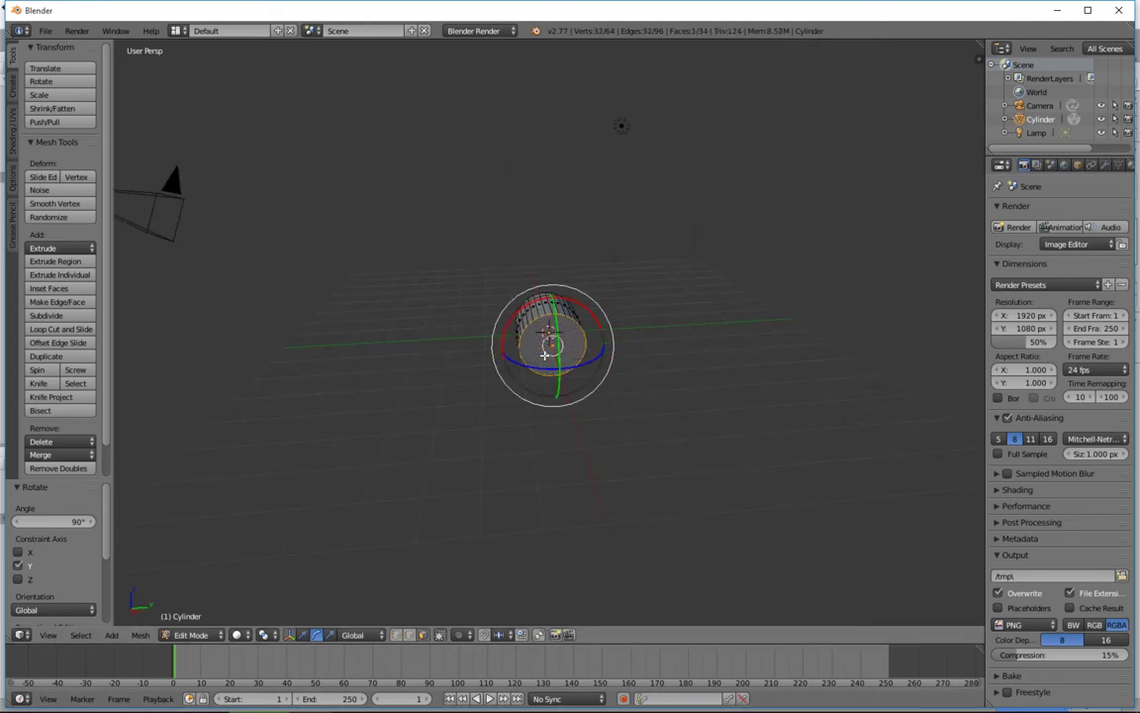
pyautogui.scroll(9, 560, 352)
pyautogui.scroll(-3, 562, 351)
pyautogui.moveTo(561, 351); pyautogui.dragTo(593, 350, button='middle')
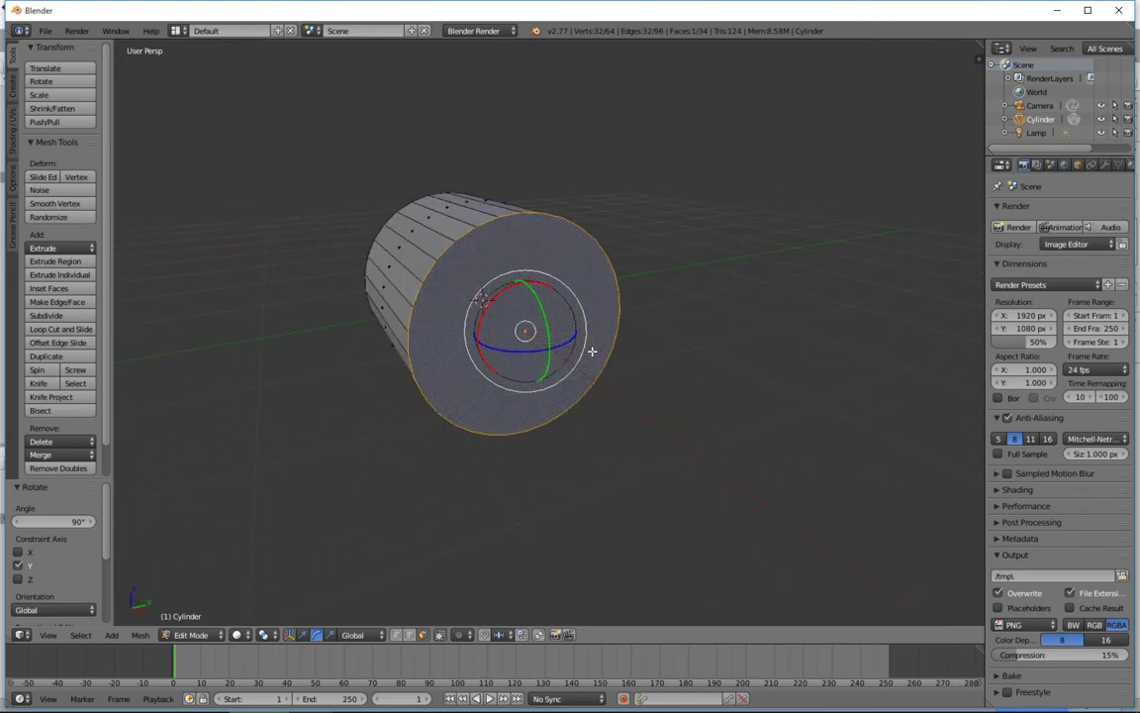
pyautogui.press('x')
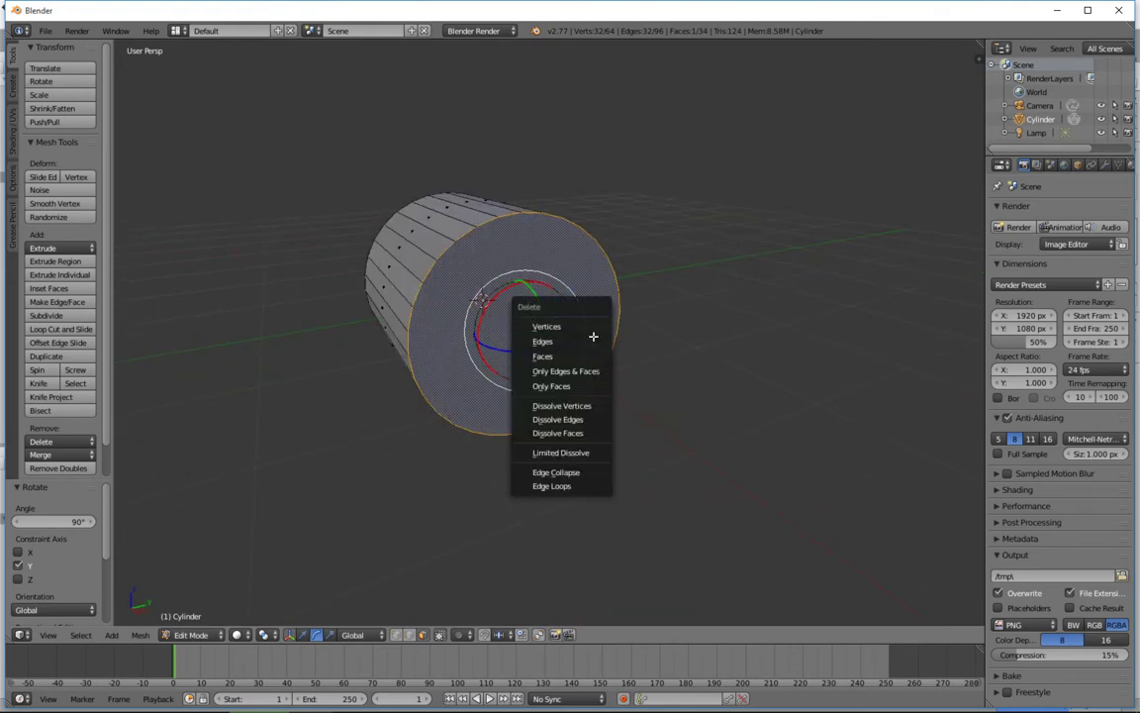
pyautogui.click(586, 386)
# Delete the opposite end cap with Only Faces to leave an open tube.
pyautogui.moveTo(529, 331); pyautogui.dragTo(540, 356, button='middle')
pyautogui.rightClick(412, 393)
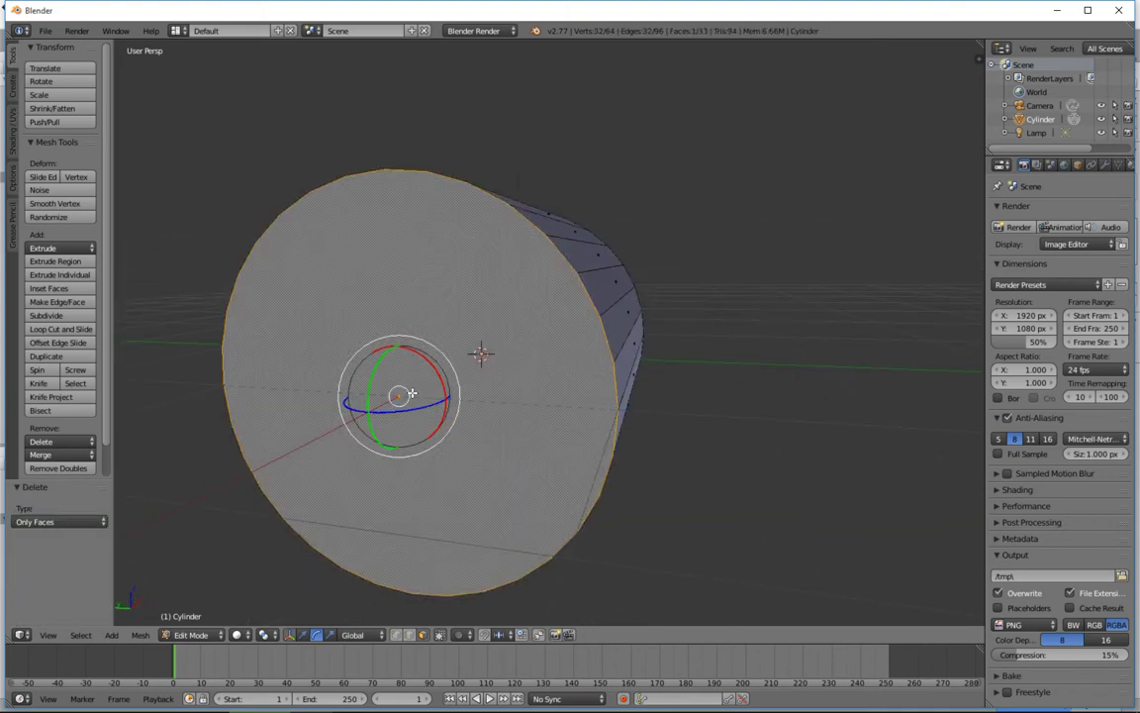
pyautogui.press('x')
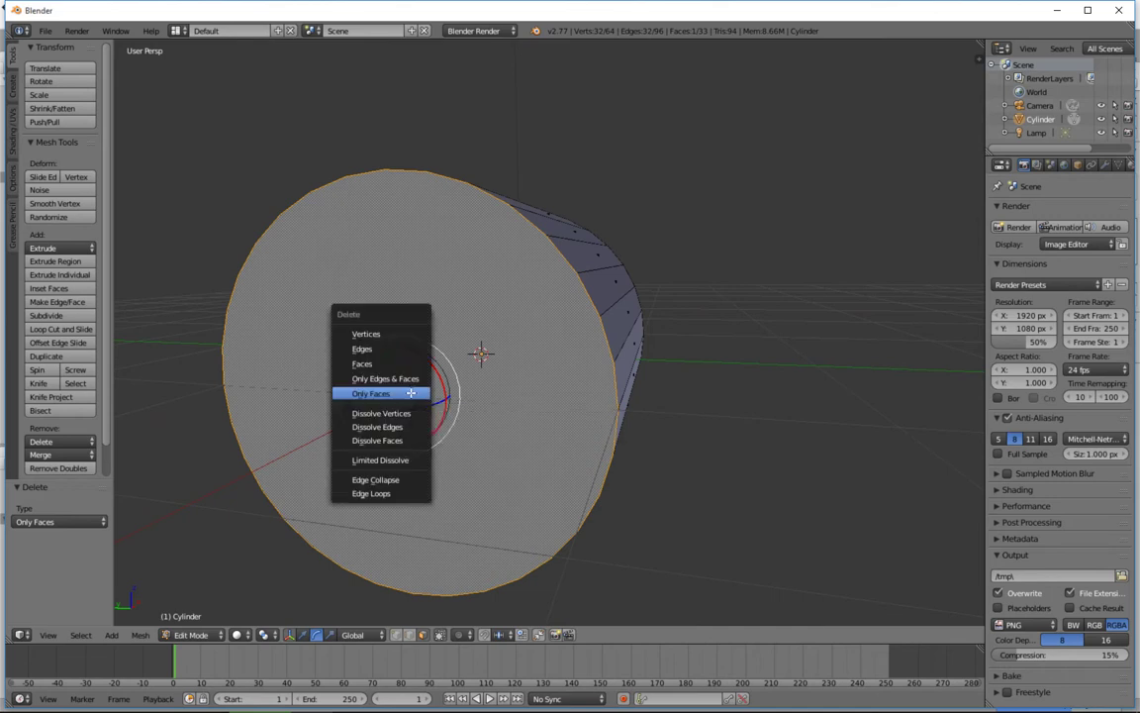
pyautogui.click(412, 394)
pyautogui.moveTo(534, 346); pyautogui.dragTo(319, 361, button='middle')
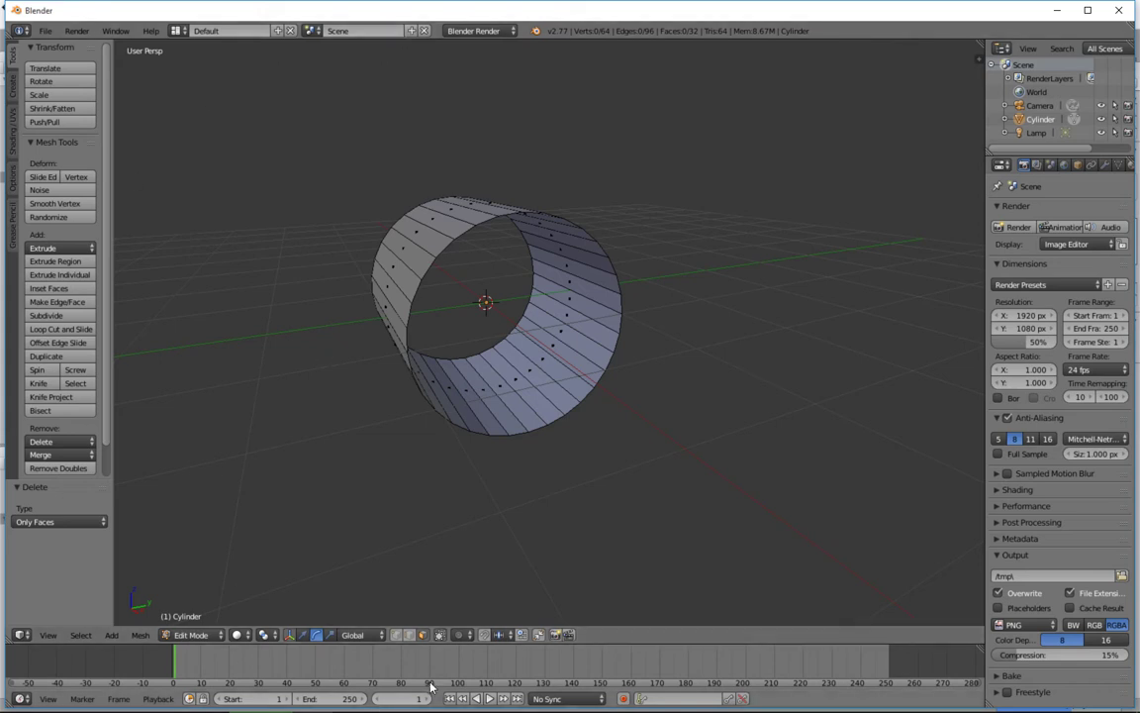
# In vertex selection mode, add one loop cut around the middle of the tube and switch to the translate manipulator.
pyautogui.click(398, 634)
pyautogui.press('KP_6')
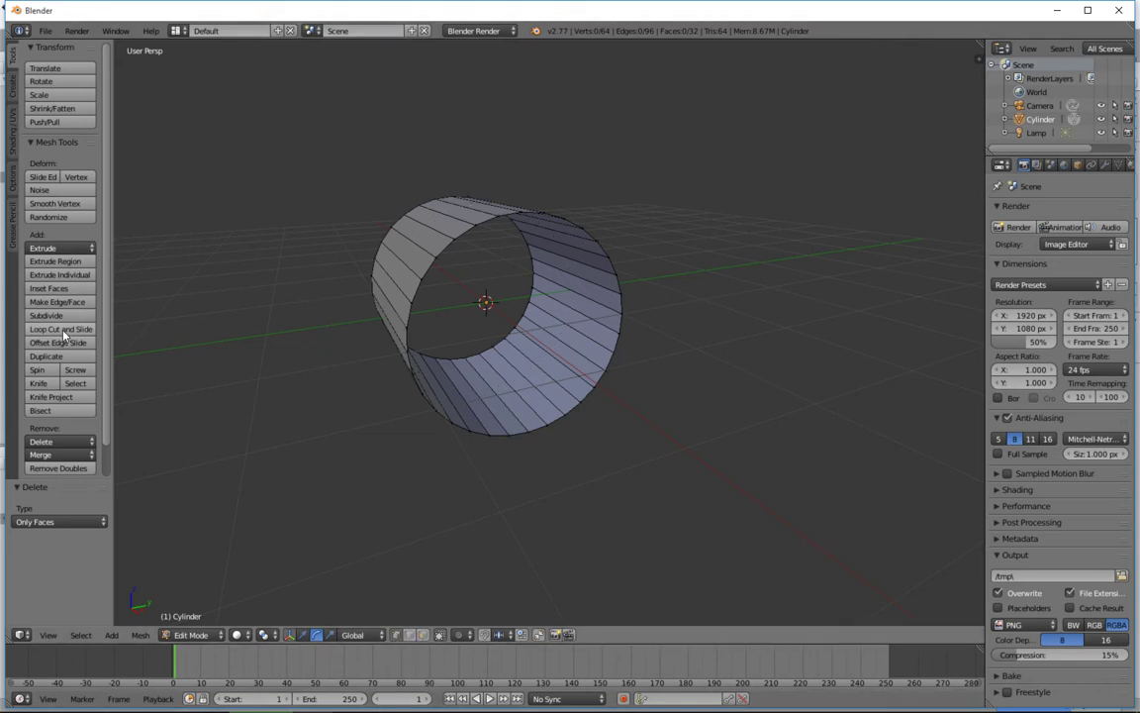
pyautogui.moveTo(395, 236); pyautogui.dragTo(430, 261, button='middle')
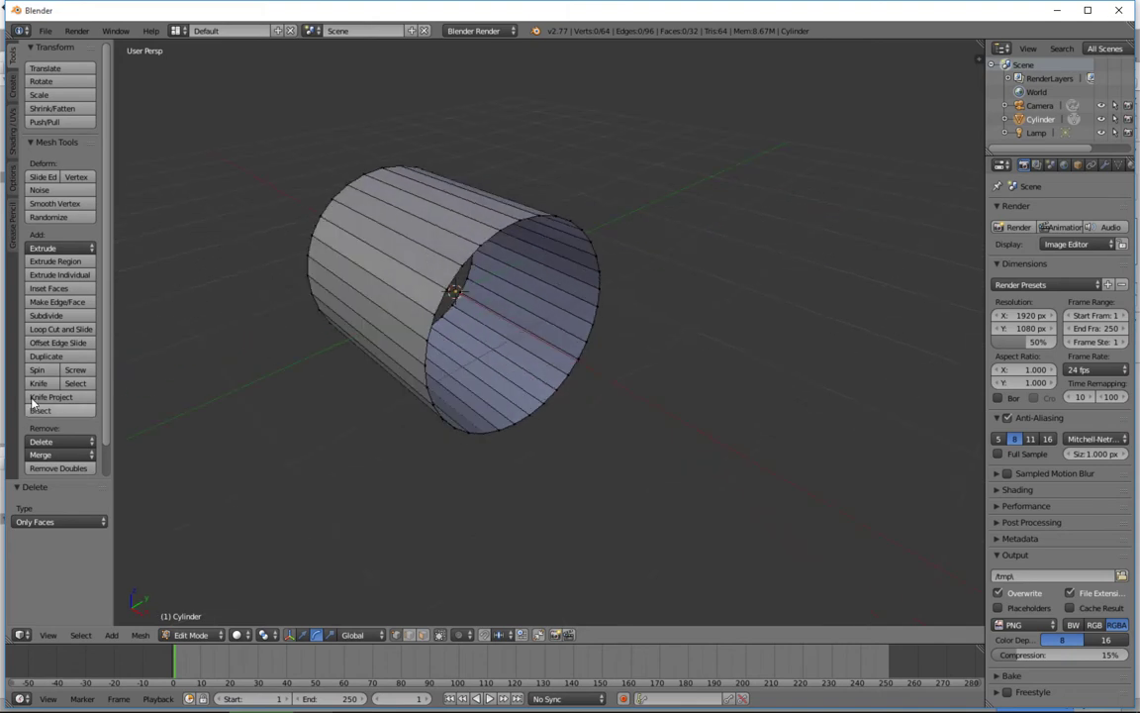
pyautogui.click(62, 328)
pyautogui.click(372, 246)
pyautogui.click(374, 247)
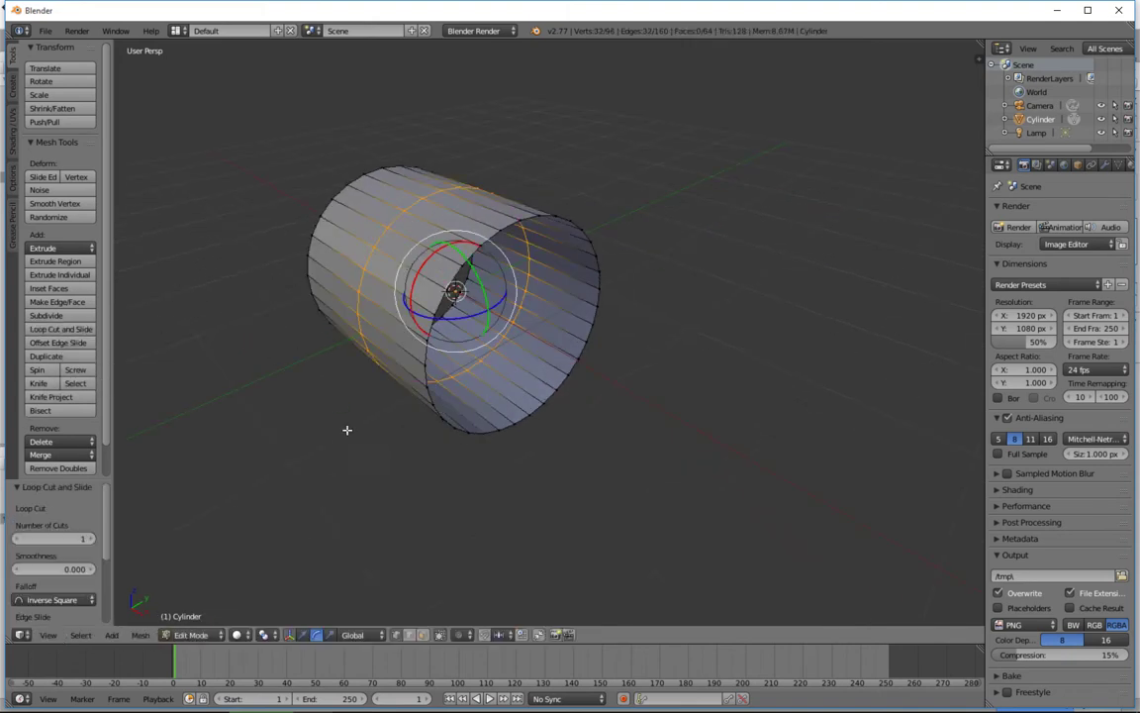
pyautogui.click(301, 635)
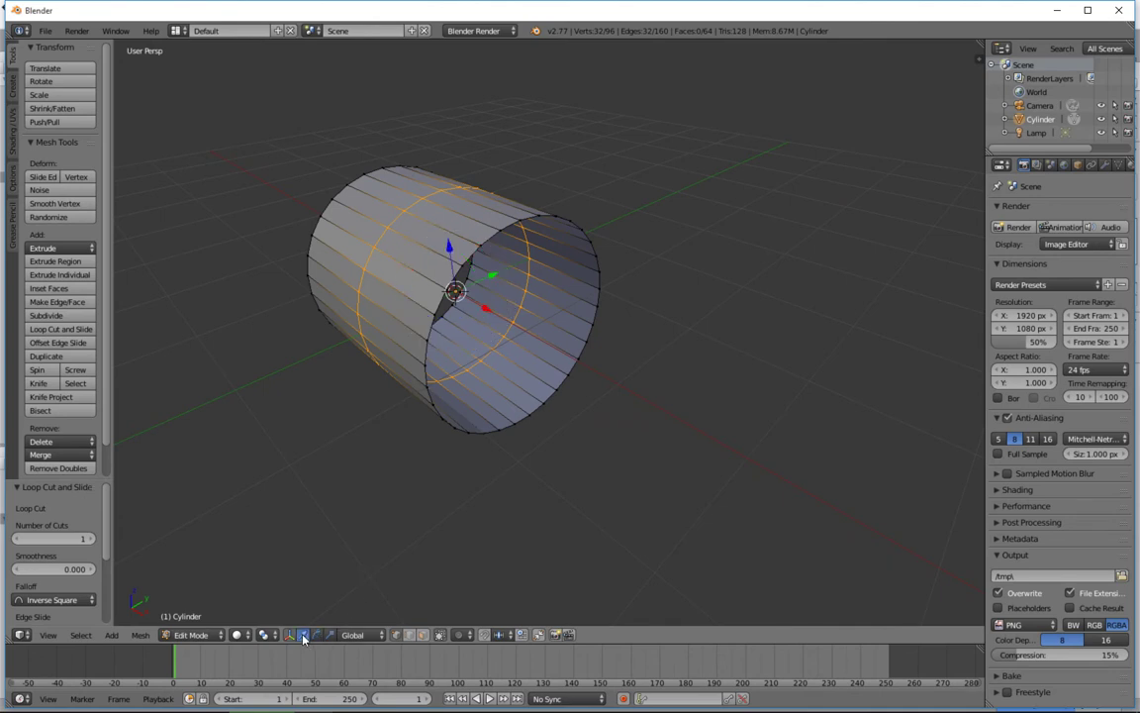
# Add one loop cut to the tube between its middle loop and its far end.
pyautogui.click(76, 332)
pyautogui.click(347, 240)
pyautogui.click(347, 239)
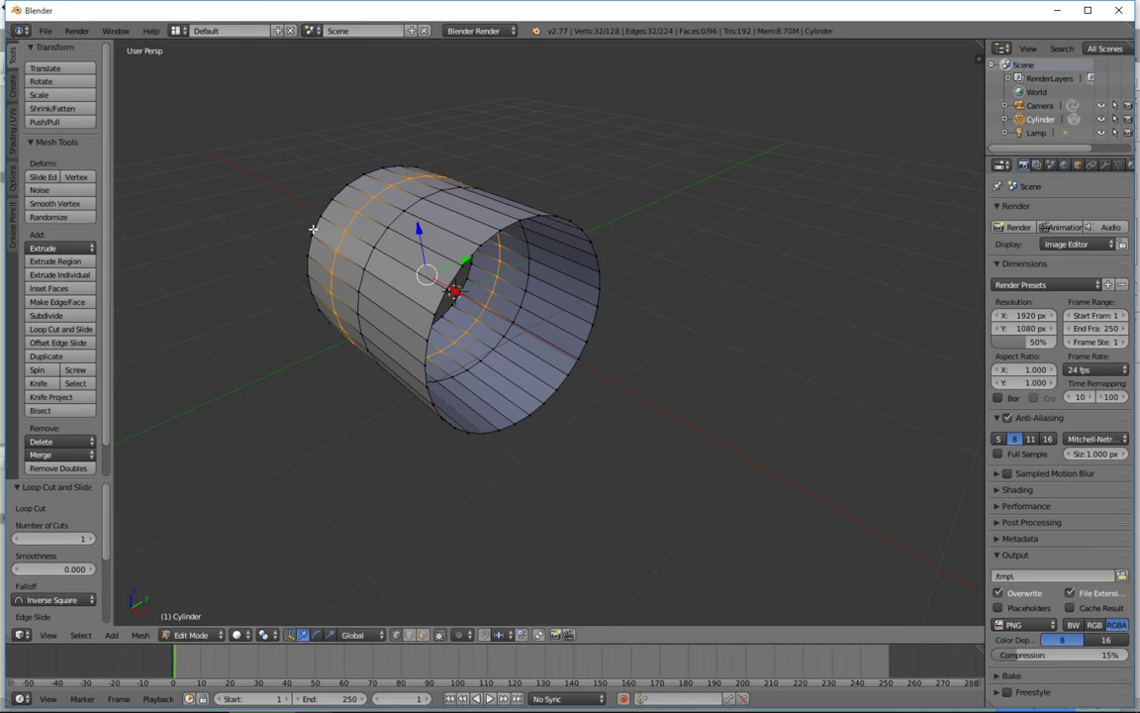
# Select the edge loop at the tube's far end and move it about -4.64 along X to lengthen the tube.
pyautogui.keyDown('alt'); pyautogui.rightClick(314, 225); pyautogui.keyUp('alt')
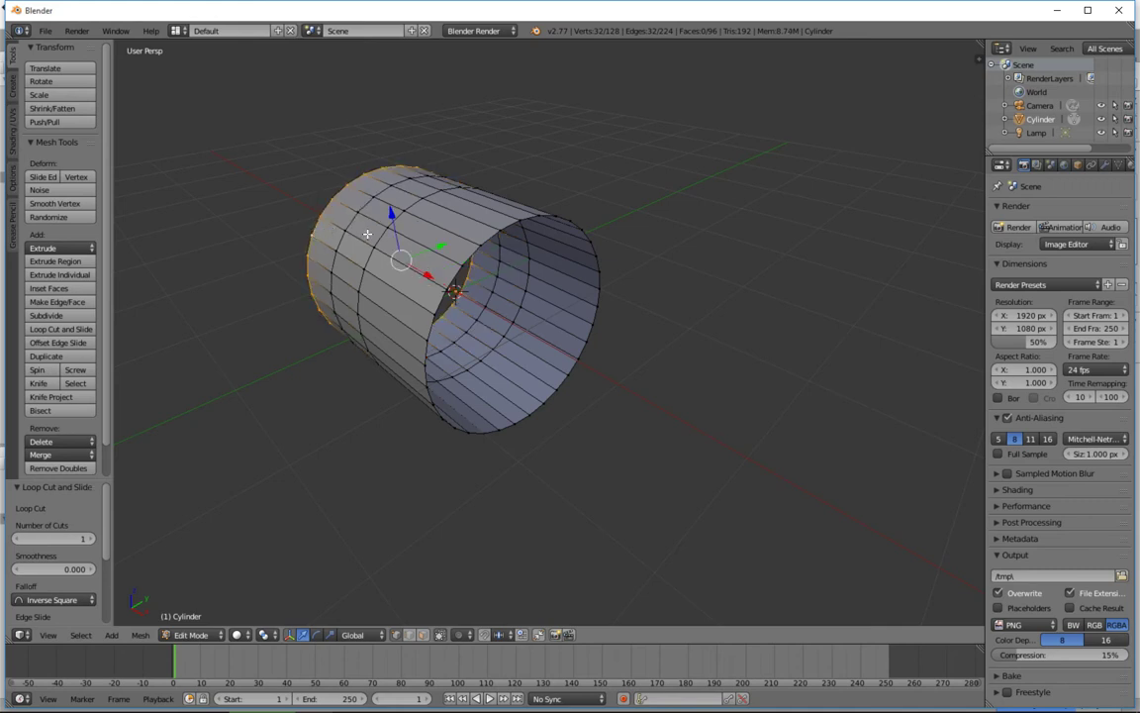
pyautogui.moveTo(367, 233); pyautogui.dragTo(445, 234, button='middle')
pyautogui.scroll(-6, 446, 234)
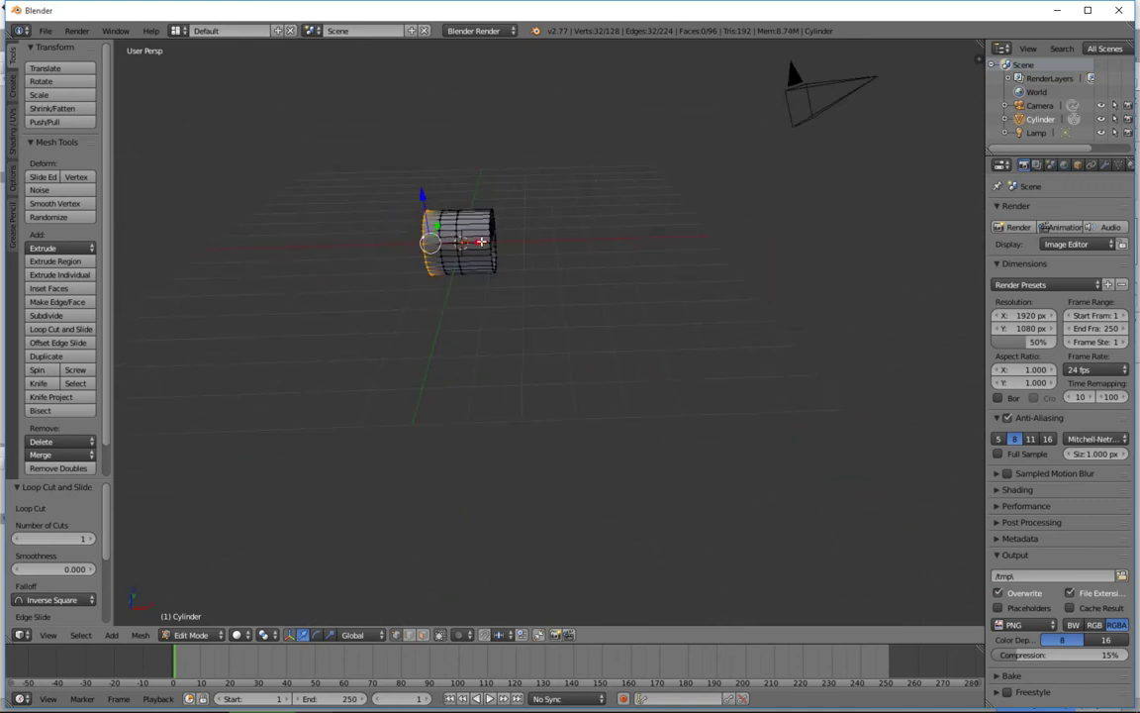
pyautogui.press('g')
pyautogui.press('x')
pyautogui.click(297, 235)
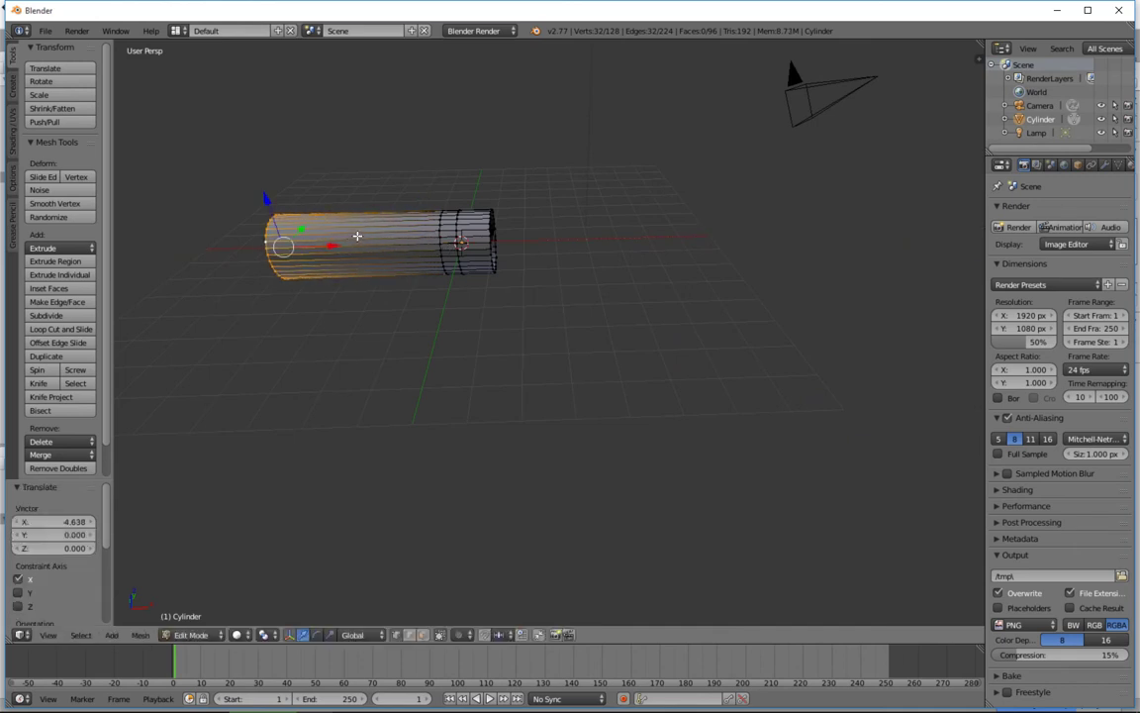
# Select the whole tube mesh and scale it up uniformly by about 12.57.
pyautogui.press('a')
pyautogui.press('a')
pyautogui.scroll(-4, 357, 236)
pyautogui.moveTo(426, 262); pyautogui.dragTo(469, 288, button='middle')
pyautogui.press('s')
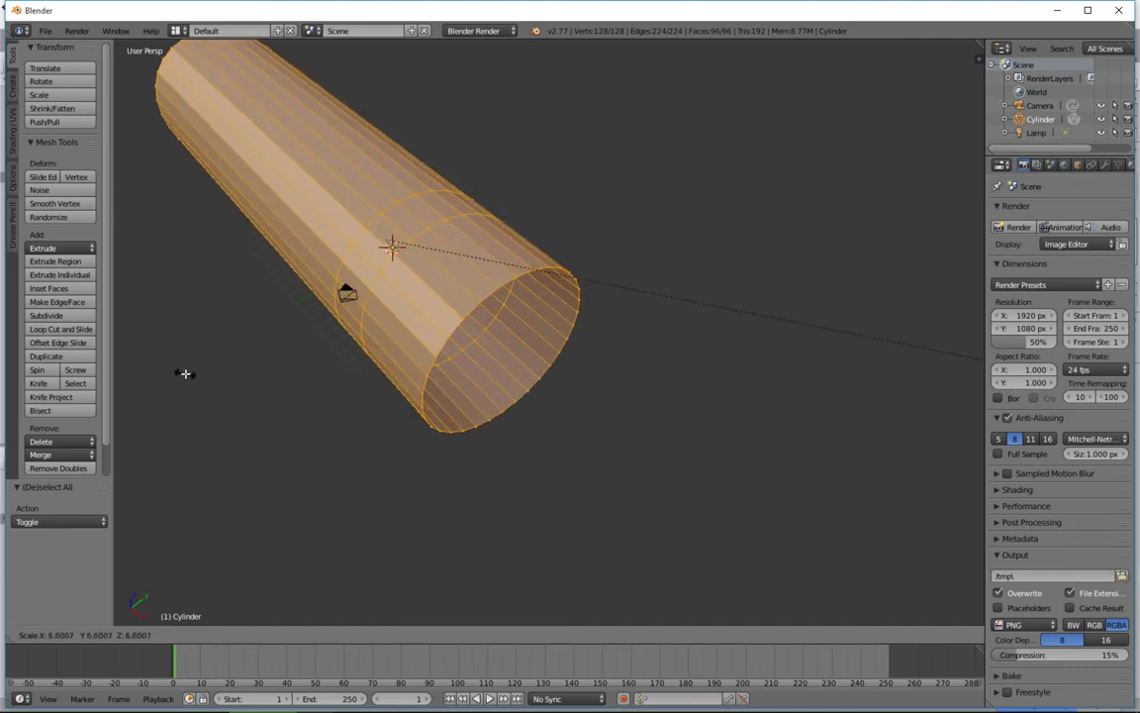
pyautogui.click(810, 374)
pyautogui.moveTo(596, 362); pyautogui.dragTo(562, 319, button='middle')
pyautogui.scroll(-4, 564, 319)
pyautogui.scroll(3, 424, 268)
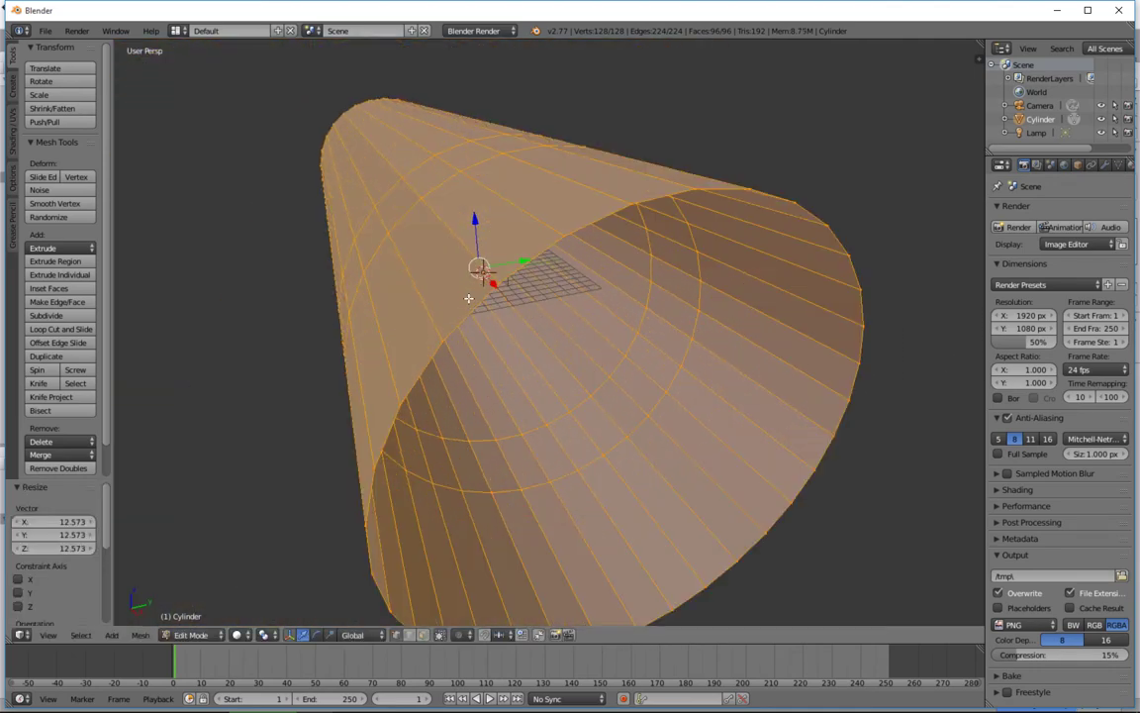
pyautogui.scroll(-3, 436, 297)
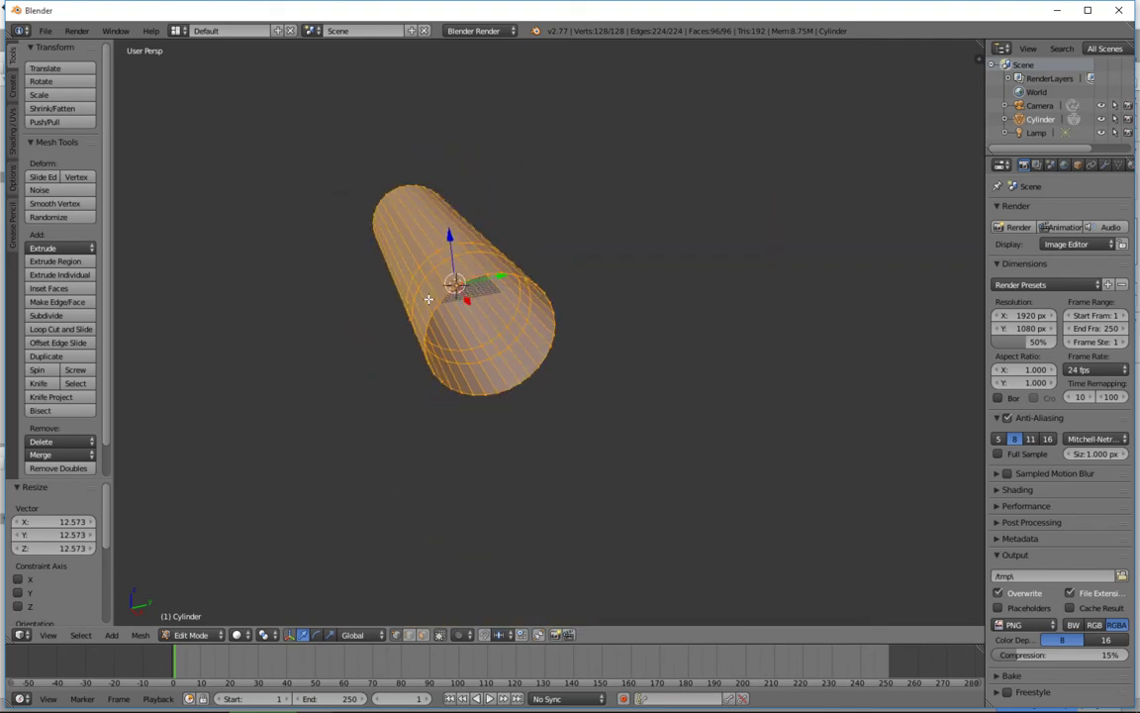
# Scale the whole tube by a factor of about 1.53, followed by a reduction of about 0.78.
pyautogui.press('s')
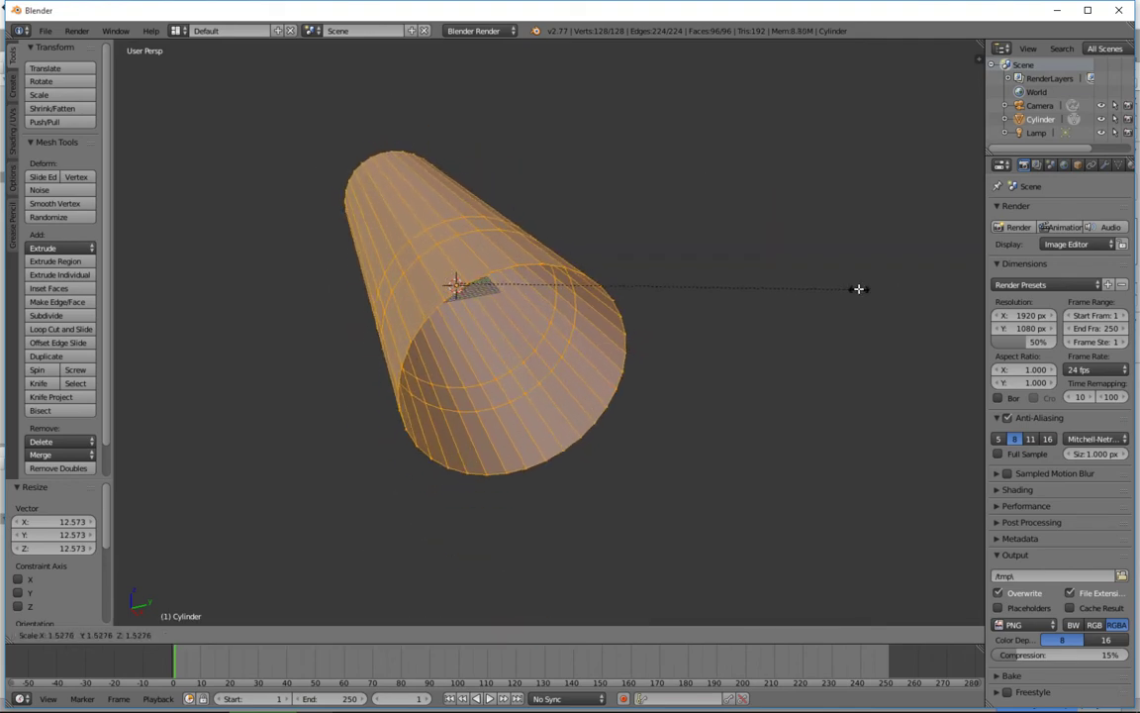
pyautogui.click(853, 289)
pyautogui.moveTo(369, 300); pyautogui.dragTo(339, 290, button='middle')
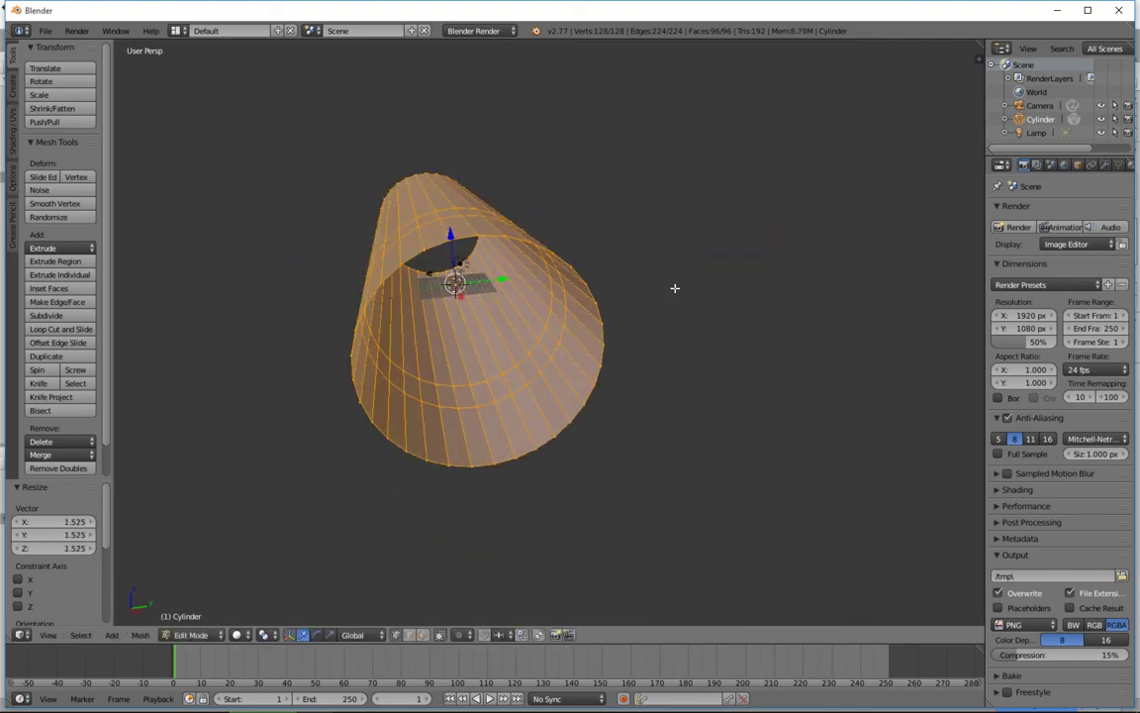
pyautogui.press('s')
pyautogui.click(708, 298)
pyautogui.moveTo(349, 325); pyautogui.dragTo(425, 313, button='middle')
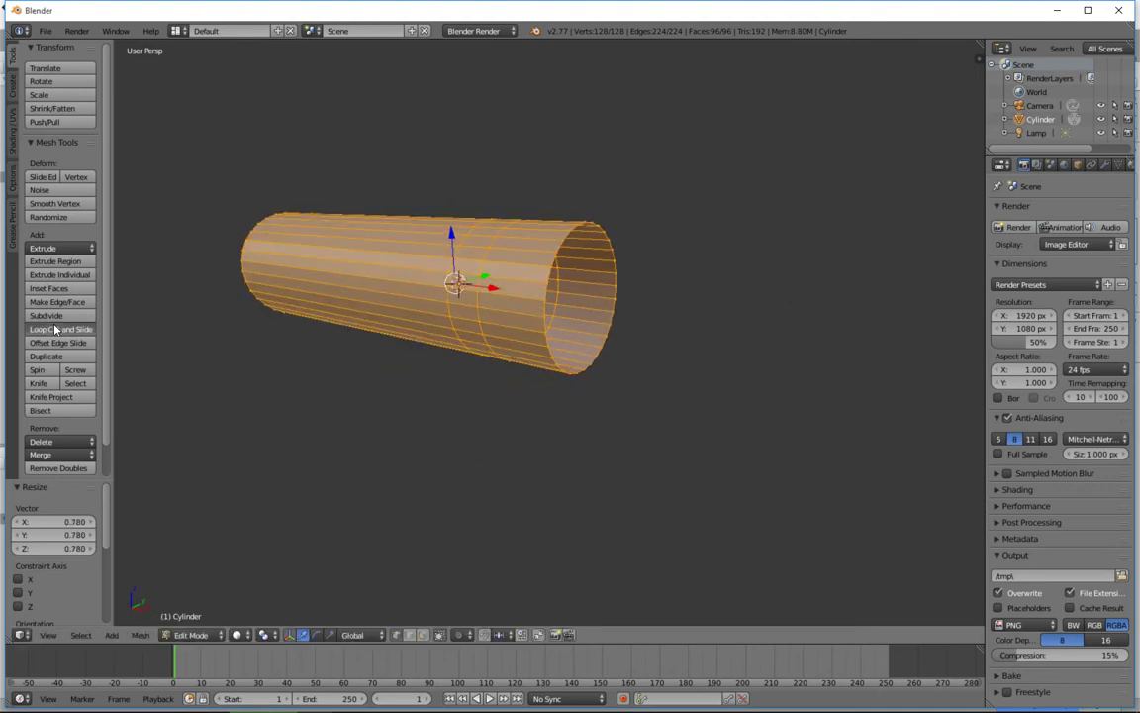
# Add three single loop cuts spread over the long, stretched section of the tube.
pyautogui.click(60, 328)
pyautogui.click(420, 268)
pyautogui.click(387, 273)
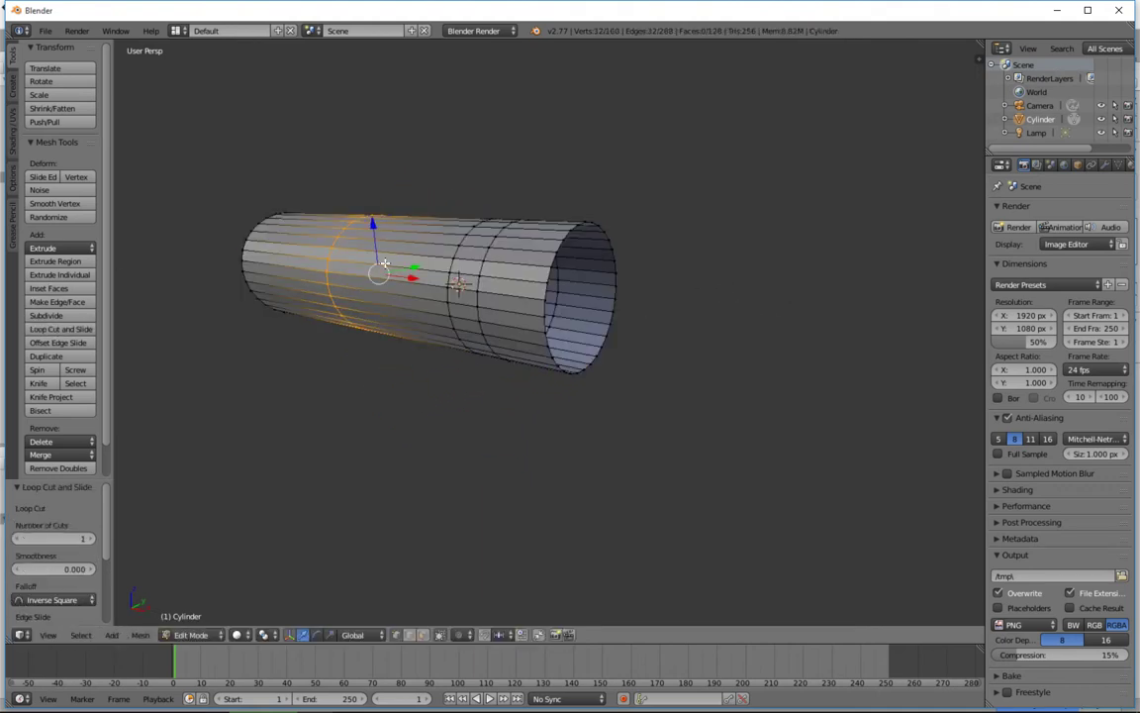
pyautogui.click(60, 329)
pyautogui.click(276, 270)
pyautogui.click(281, 265)
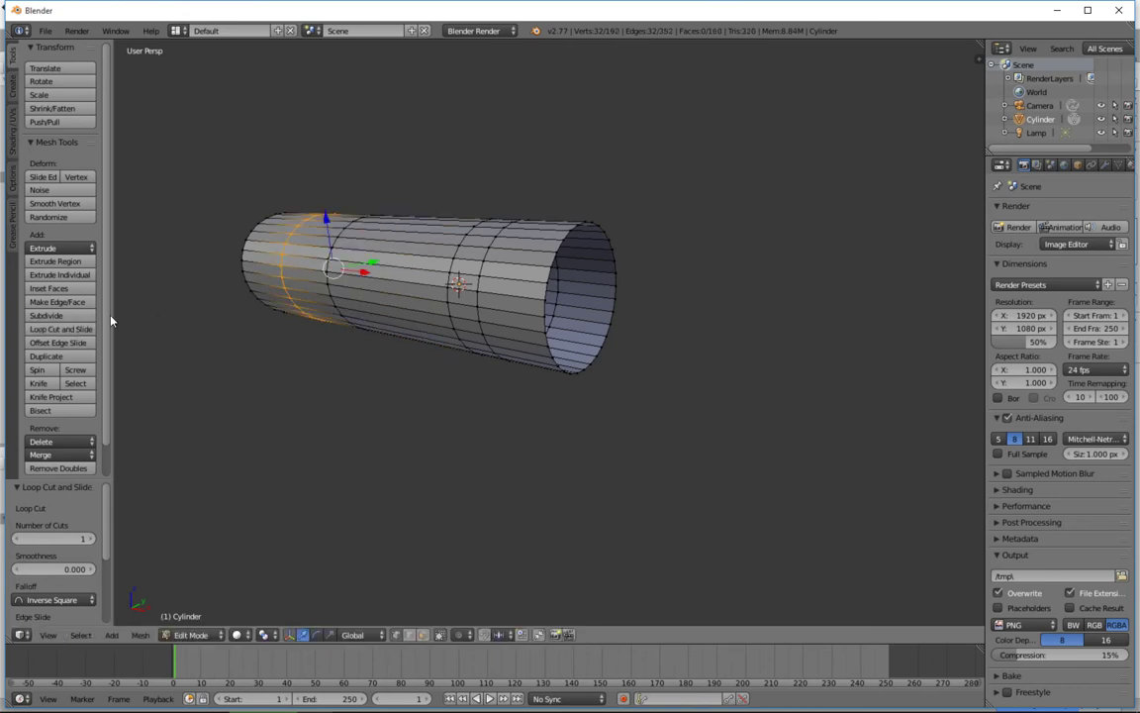
pyautogui.click(60, 329)
pyautogui.click(392, 302)
pyautogui.click(394, 300)
# Pull several single vertices on the tube's upper surface down along Z, by about 3.41 and 1.57, to roughen the ceiling.
pyautogui.moveTo(394, 300); pyautogui.dragTo(390, 247, button='middle')
pyautogui.rightClick(408, 226)
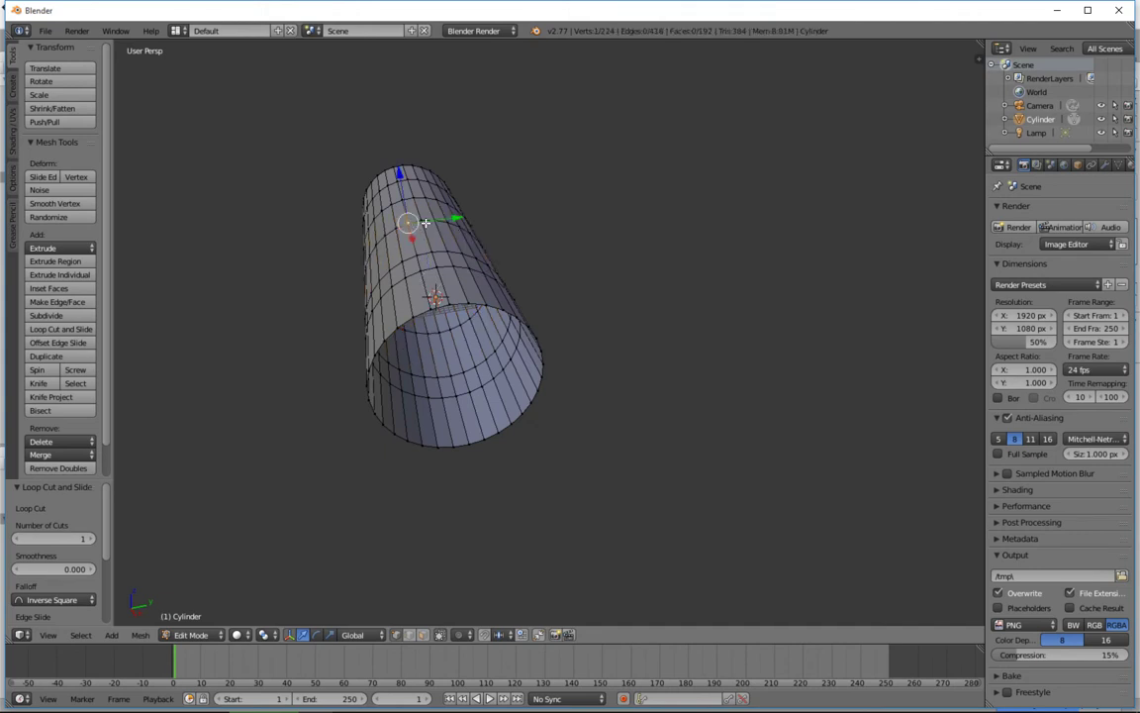
pyautogui.moveTo(404, 181); pyautogui.dragTo(428, 266)
pyautogui.rightClick(448, 223)
pyautogui.rightClick(435, 273)
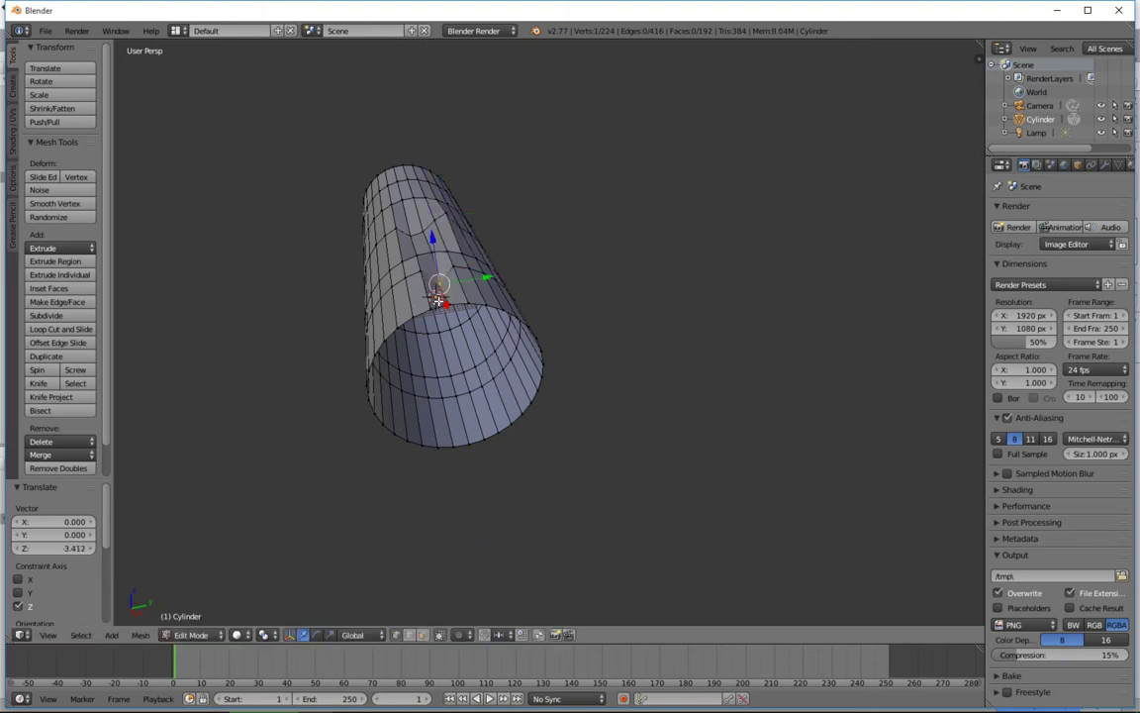
pyautogui.rightClick(406, 276)
pyautogui.moveTo(397, 239); pyautogui.dragTo(399, 253)
pyautogui.moveTo(391, 285); pyautogui.dragTo(378, 241, button='middle')
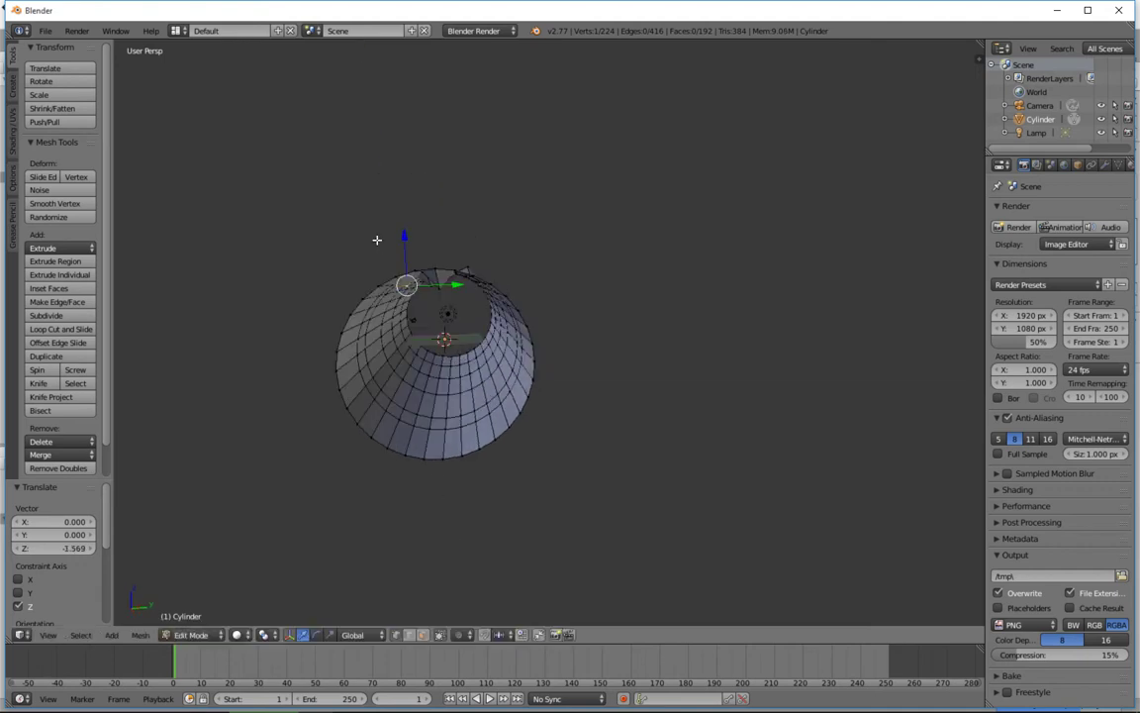
# Try raising a single vertex on the tube's floor by about 2.35 along Z, and undo the floor vertex moves.
pyautogui.press('g')
pyautogui.press('z')
pyautogui.click(448, 387)
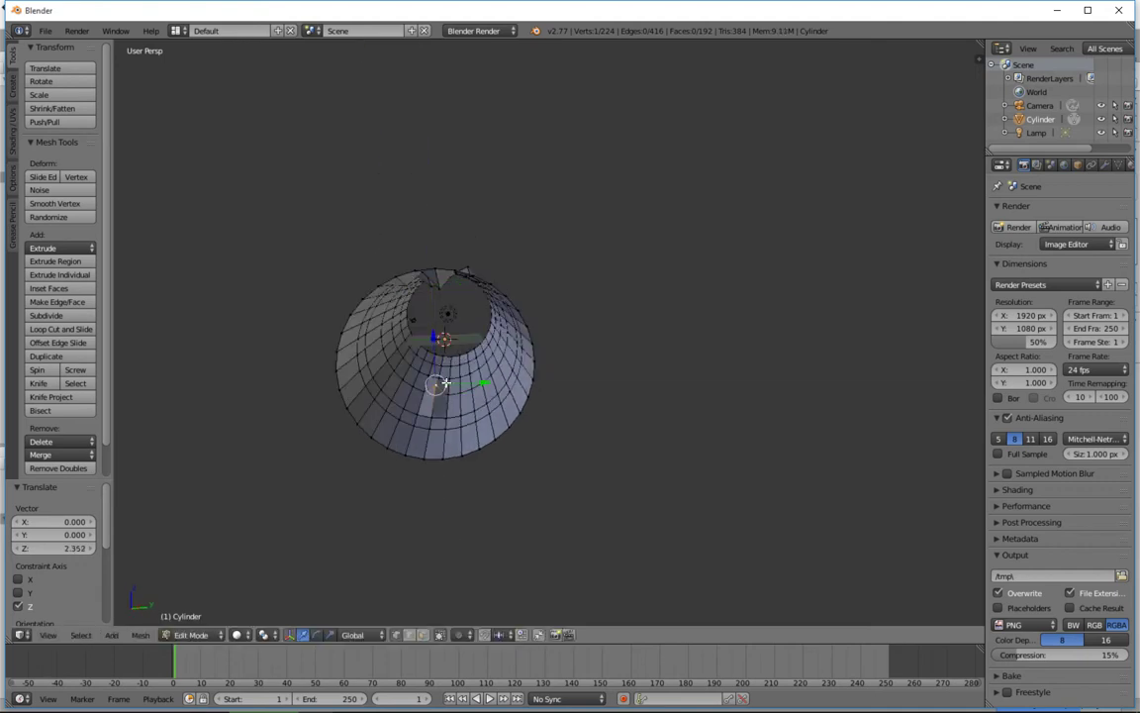
pyautogui.rightClick(451, 395)
pyautogui.hotkey('ctrl', 'z')
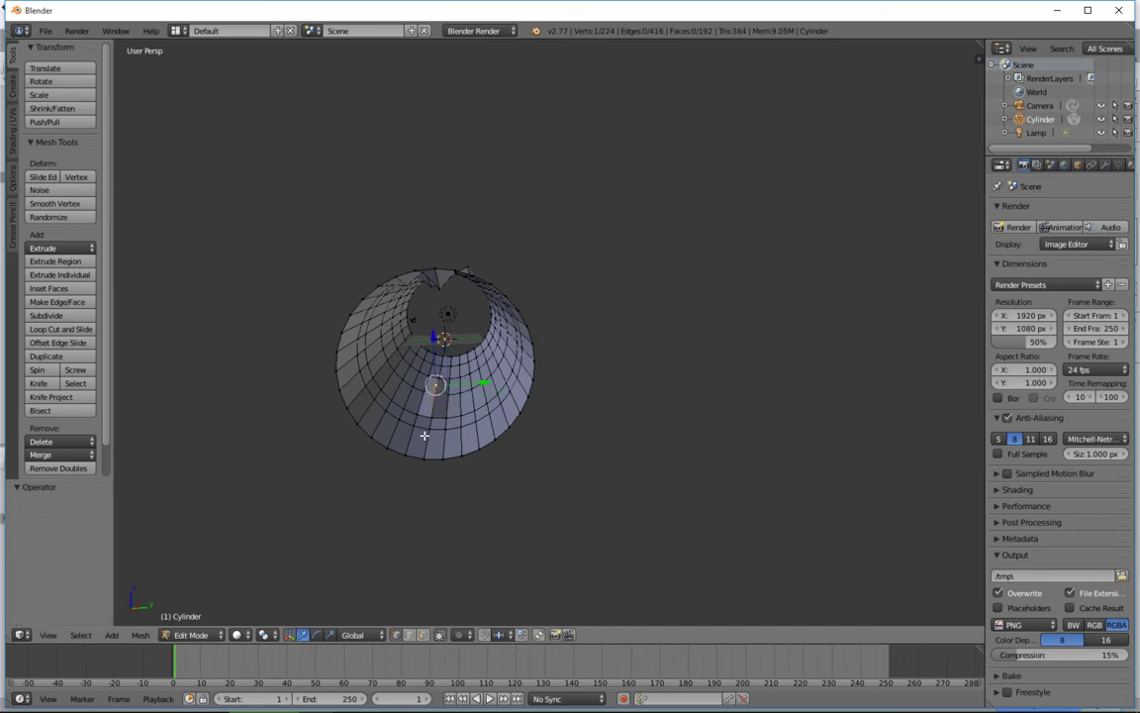
pyautogui.hotkey('ctrl', 'z')
# Select two neighbouring lengthwise vertex rows on the tube's floor in turn and raise them about 1.36 and 2.04 along Z.
pyautogui.keyDown('ctrl'); pyautogui.rightClick(424, 459); pyautogui.keyUp('ctrl')
pyautogui.moveTo(443, 415); pyautogui.dragTo(437, 387, button='middle')
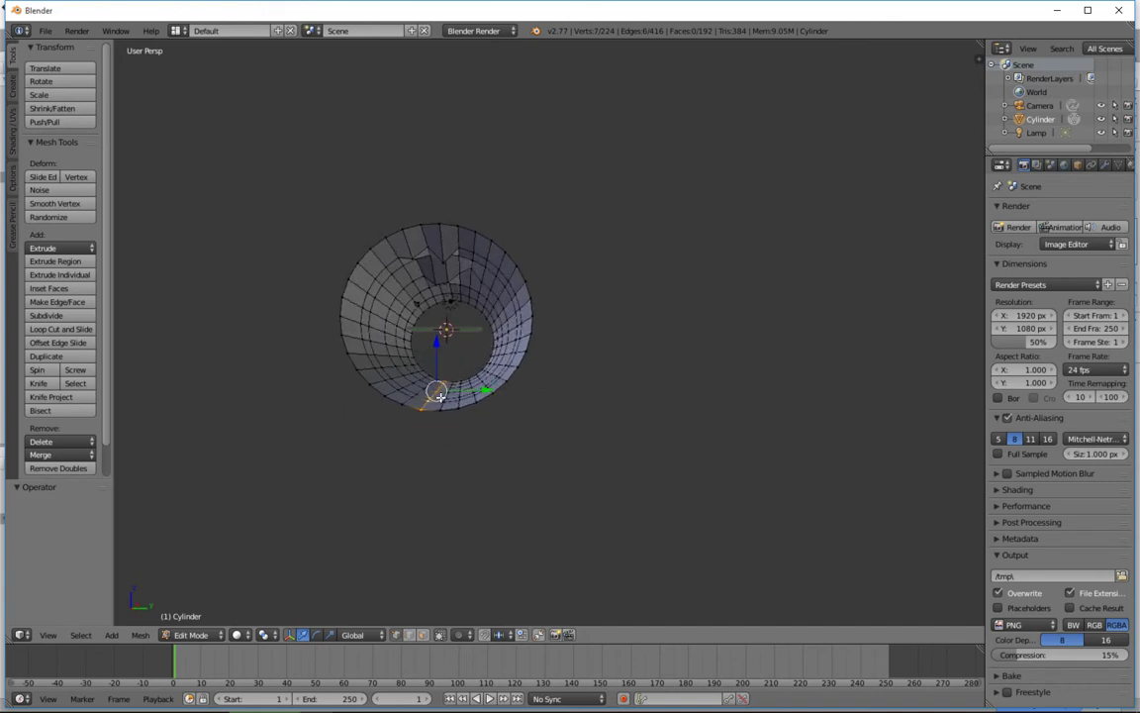
pyautogui.press('g')
pyautogui.press('z')
pyautogui.click(436, 342)
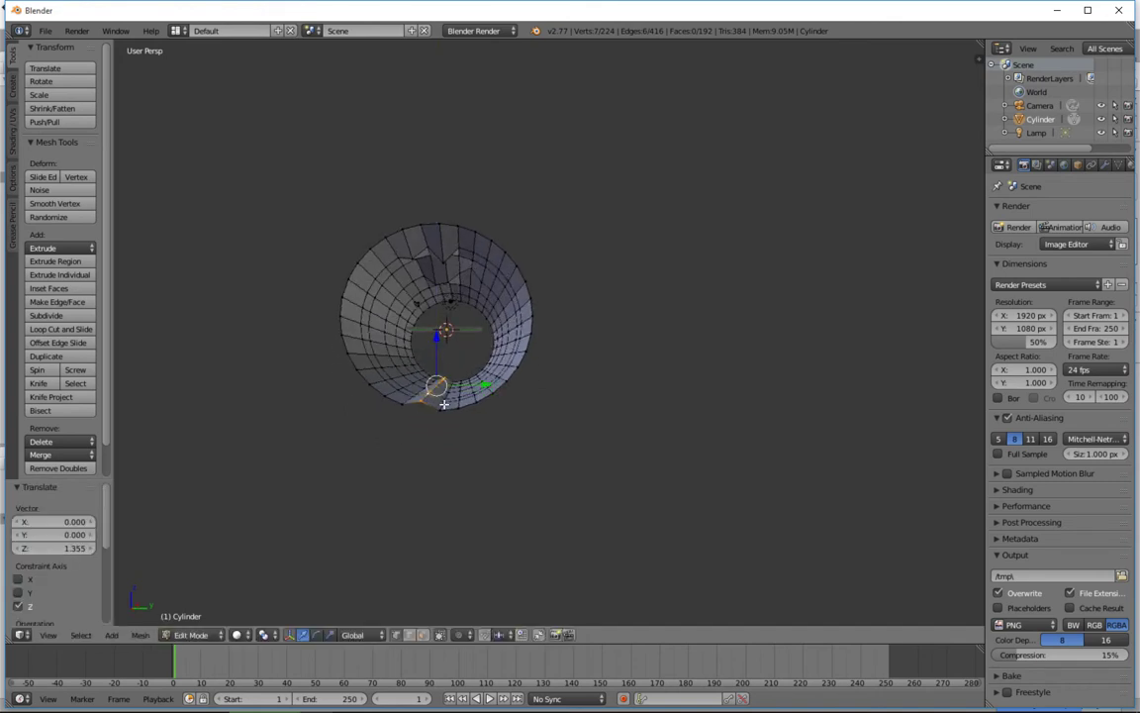
pyautogui.press('g')
pyautogui.press('z')
pyautogui.click(453, 391)
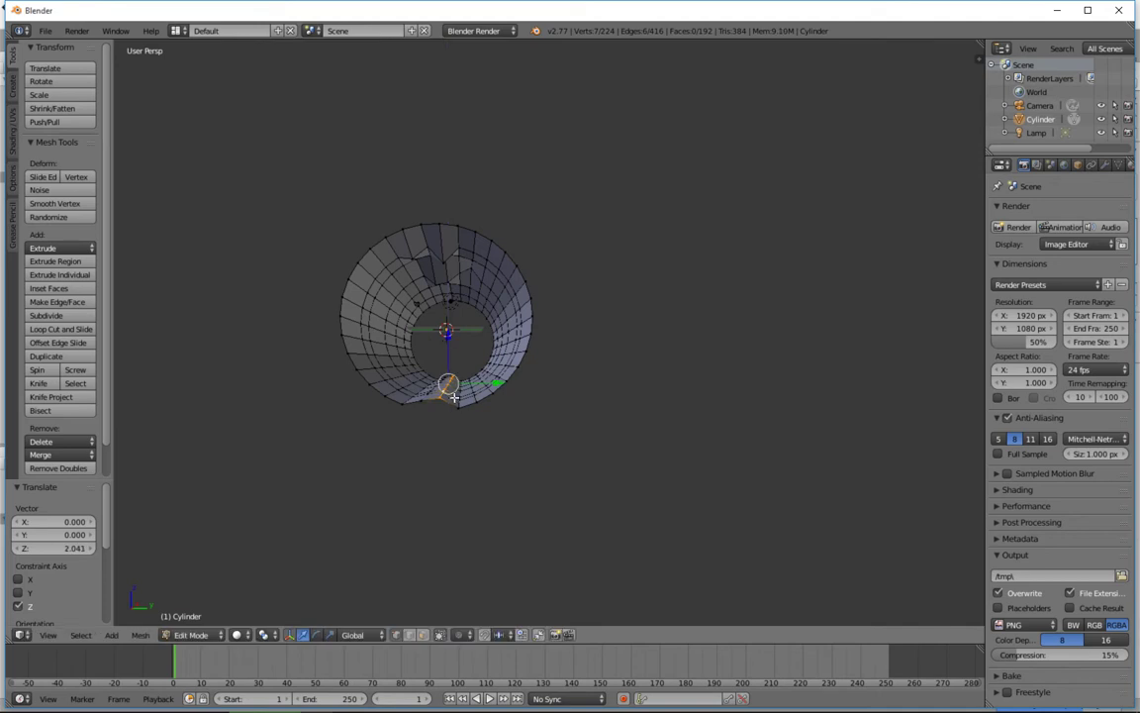
# Raise the next two lengthwise vertex rows of the floor by about 2.22 and 2.92 along Z.
pyautogui.press('g')
pyautogui.press('z')
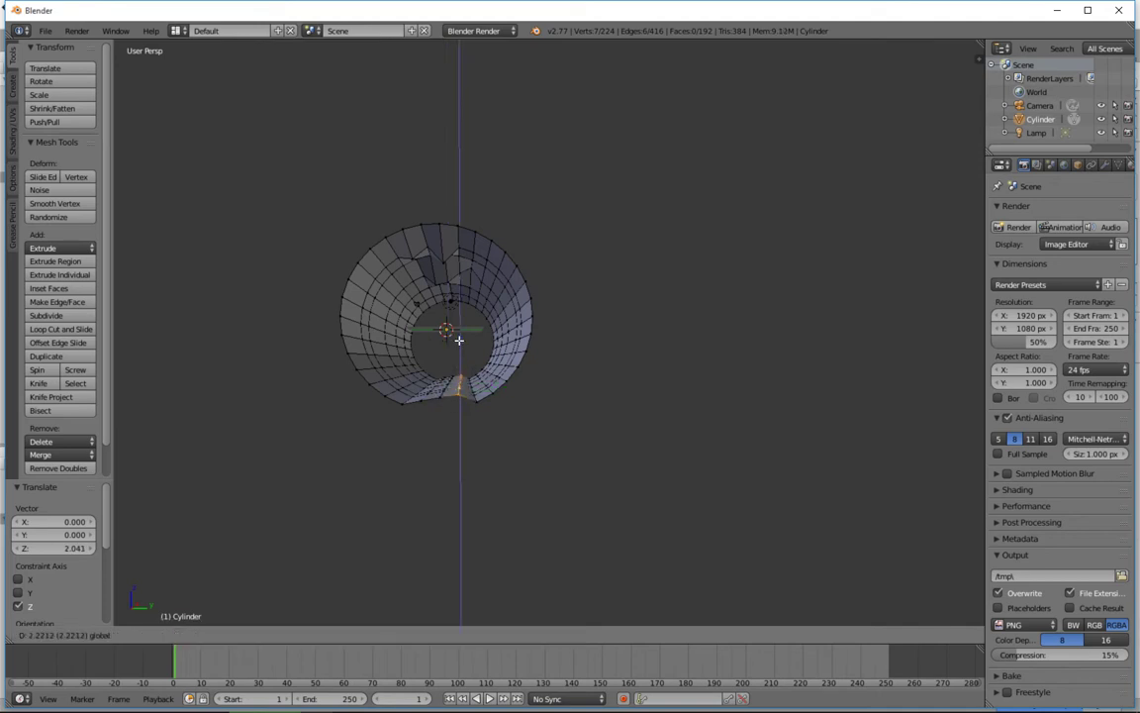
pyautogui.click(481, 400)
pyautogui.press('g')
pyautogui.press('z')
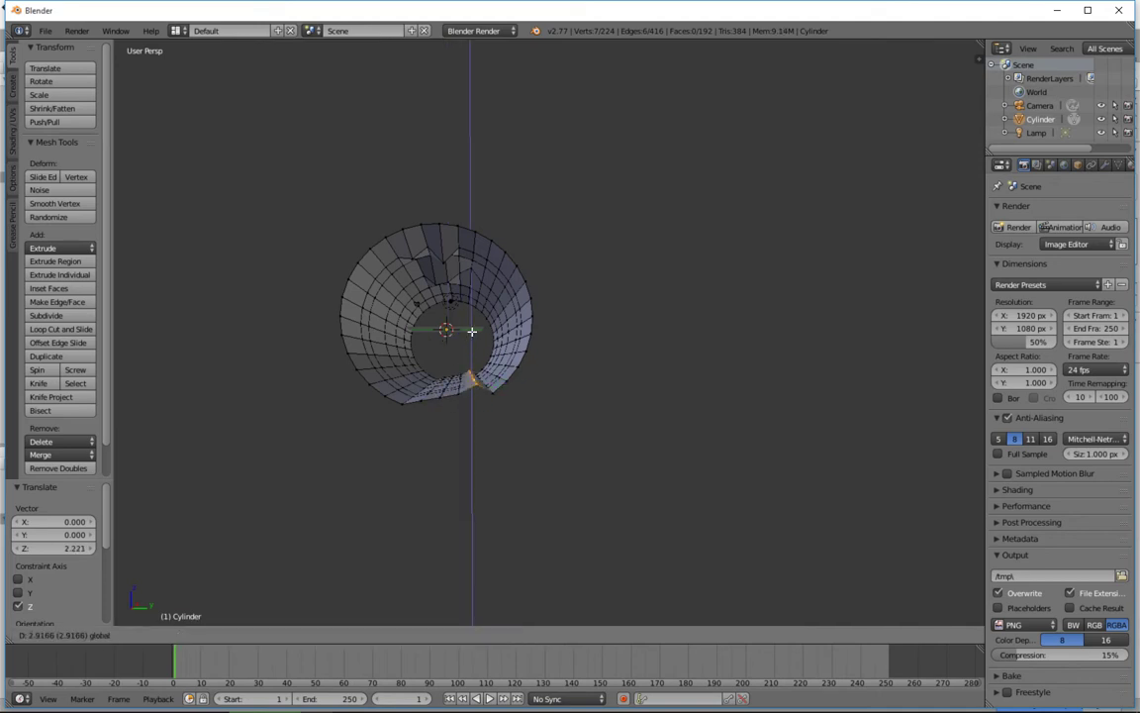
pyautogui.click(472, 331)
# Raise two lengthwise vertex rows on the opposite side of the floor along Z, the outer one by about 1.68.
pyautogui.keyDown('alt'); pyautogui.rightClick(398, 393); pyautogui.keyUp('alt')
pyautogui.click(409, 349)
pyautogui.moveTo(418, 338); pyautogui.dragTo(418, 330)
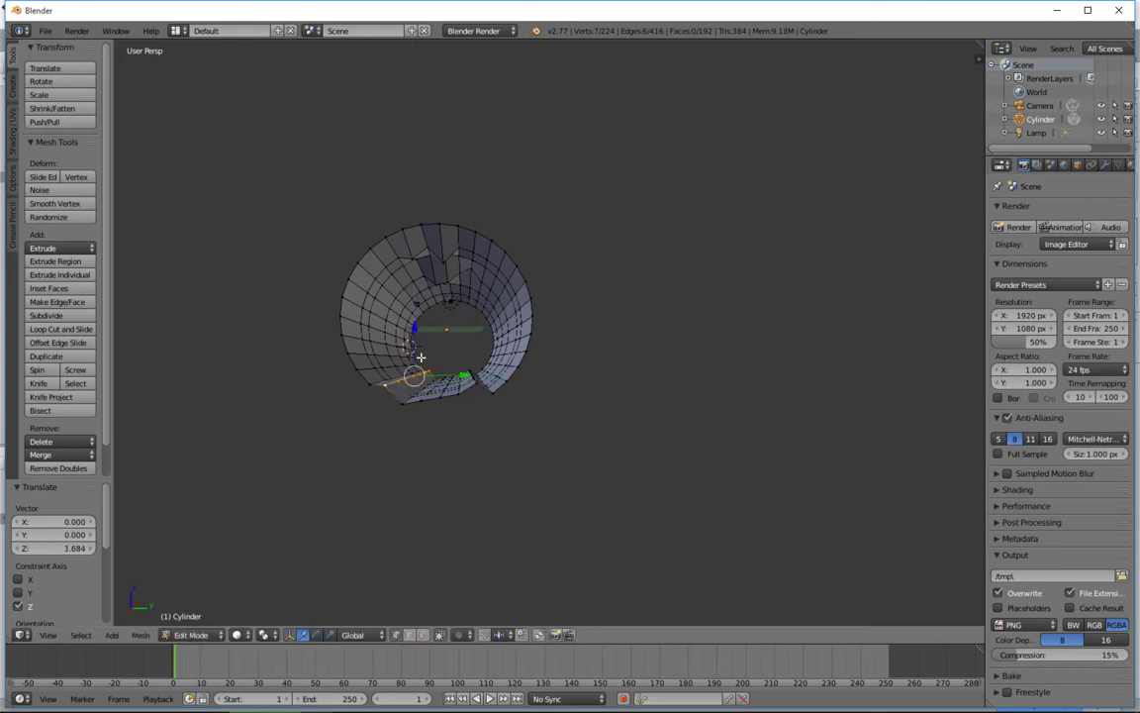
pyautogui.moveTo(420, 357); pyautogui.dragTo(428, 371, button='middle')
pyautogui.press('g')
pyautogui.press('z')
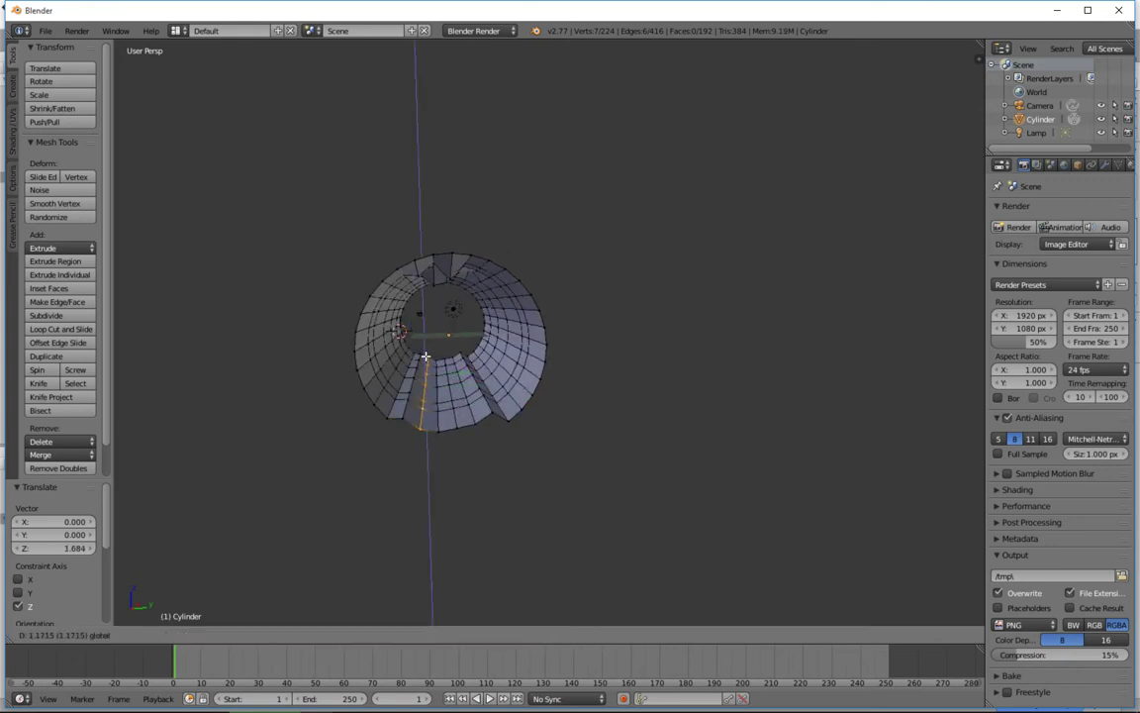
pyautogui.click(427, 348)
# Shift three single floor vertices along Z by about 2.5, -1.13 and 2.23 to make the floor uneven.
pyautogui.rightClick(436, 388)
pyautogui.moveTo(438, 350); pyautogui.dragTo(436, 338)
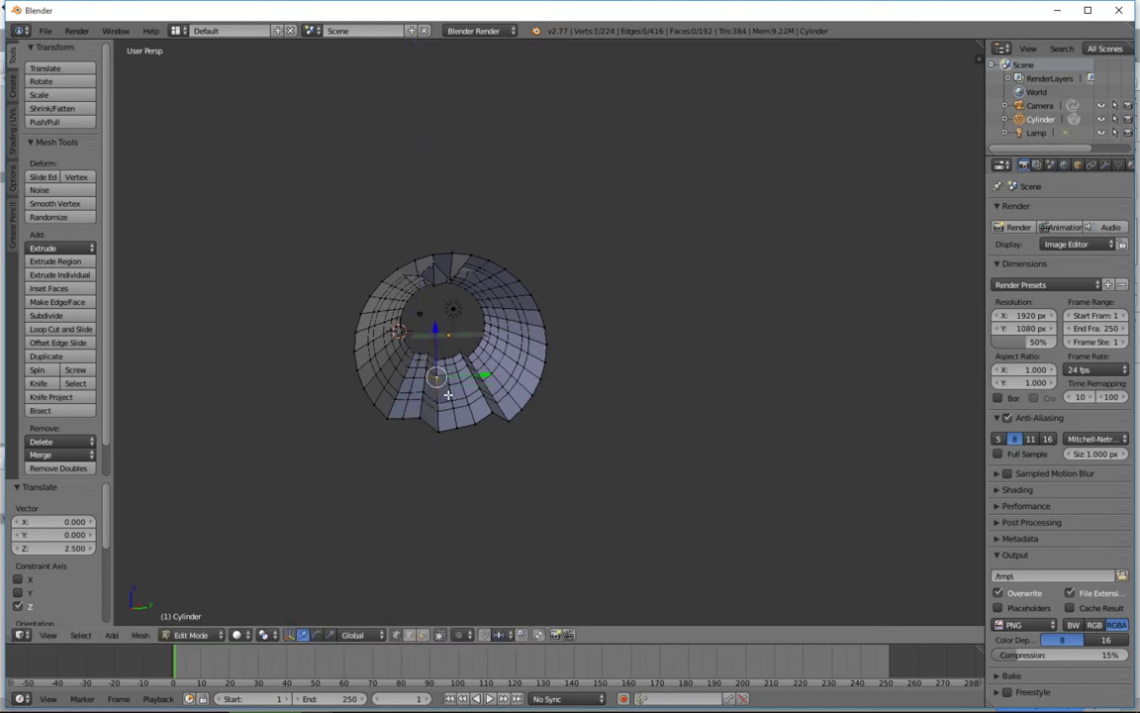
pyautogui.press('g')
pyautogui.press('z')
pyautogui.click(493, 370)
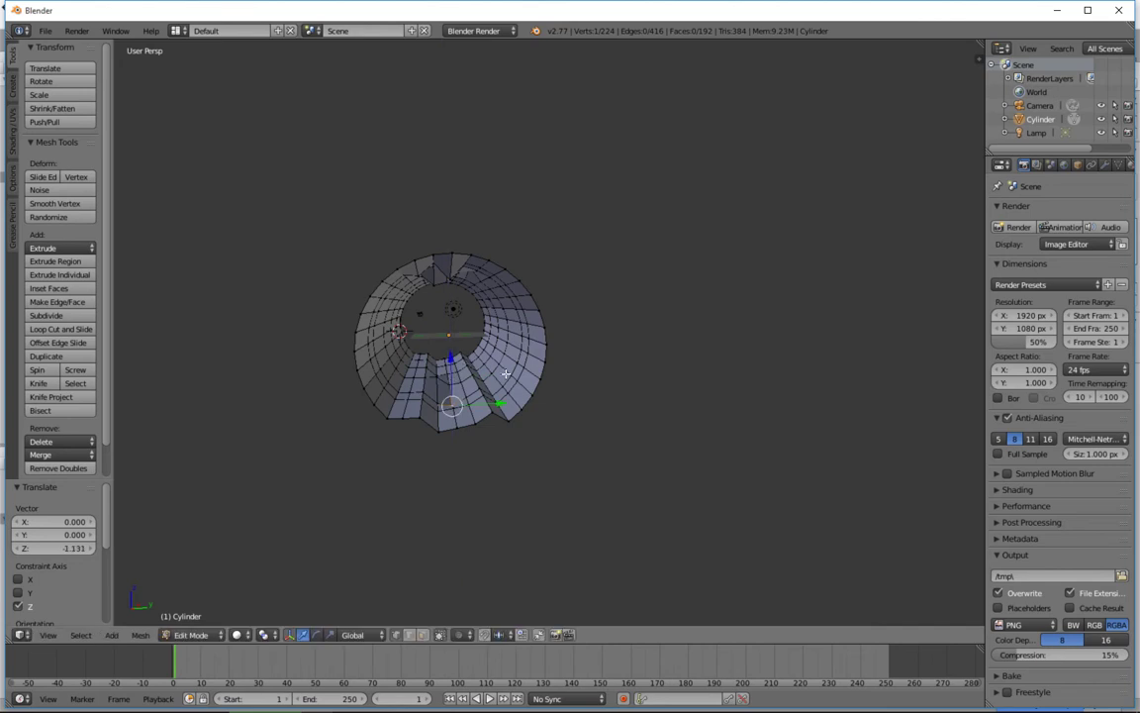
pyautogui.press('g')
pyautogui.press('z')
pyautogui.click(430, 351)
# Select the edge loop nearest the wide open end and shrink it to about 0.92 of its size.
pyautogui.moveTo(430, 351); pyautogui.dragTo(364, 382, button='middle')
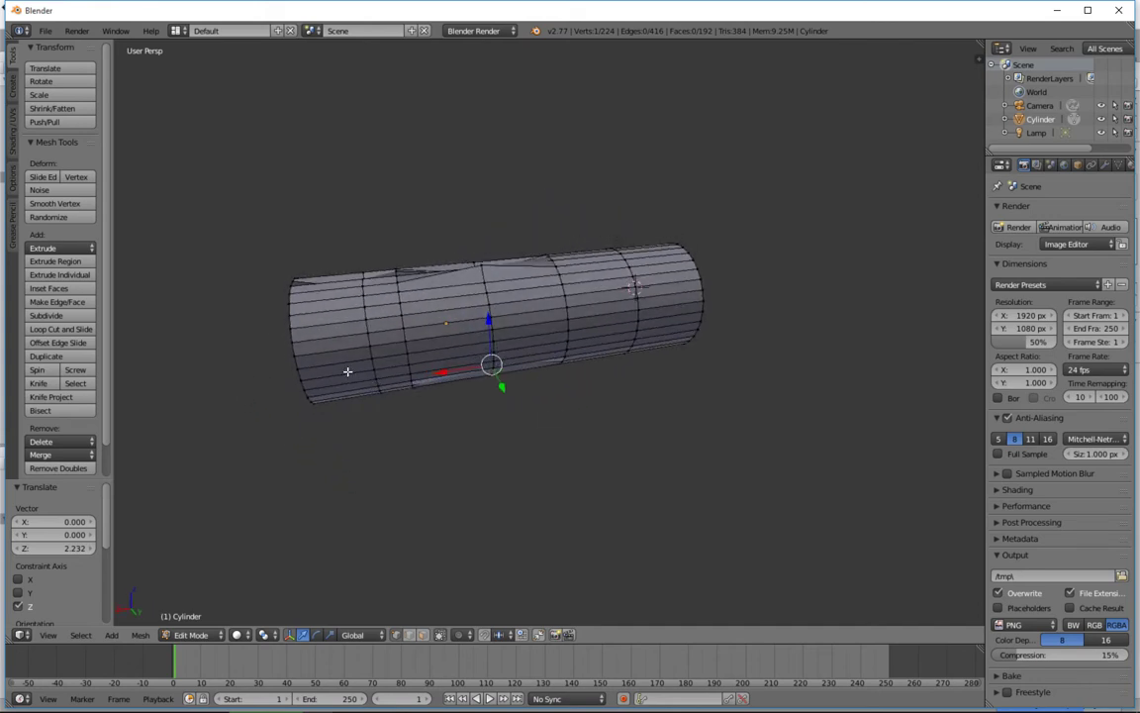
pyautogui.keyDown('alt'); pyautogui.rightClick(370, 352); pyautogui.keyUp('alt')
pyautogui.moveTo(371, 332); pyautogui.dragTo(491, 317, button='middle')
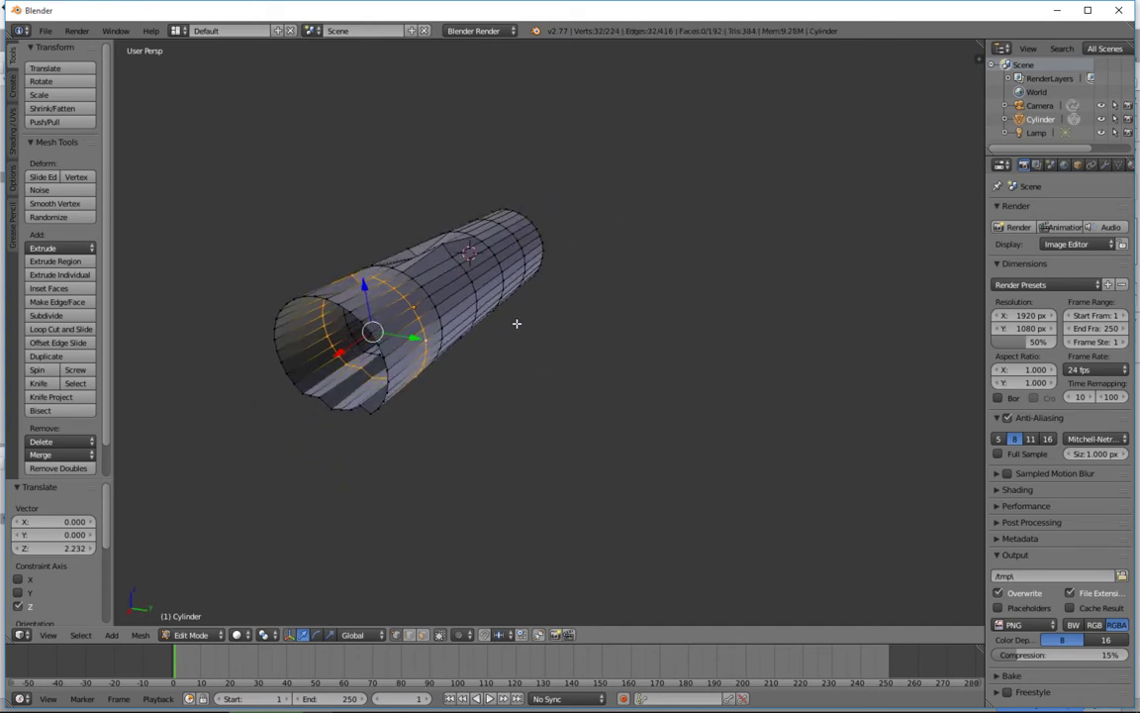
pyautogui.press('s')
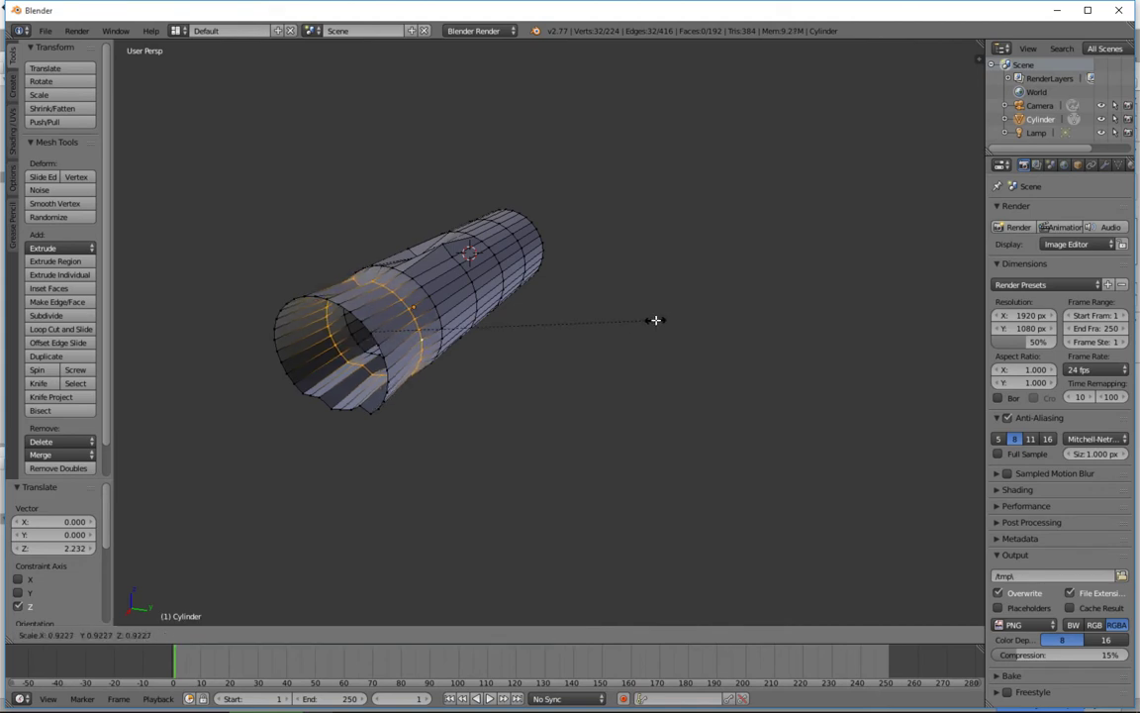
pyautogui.click(656, 321)
pyautogui.moveTo(573, 282); pyautogui.dragTo(526, 266, button='middle')
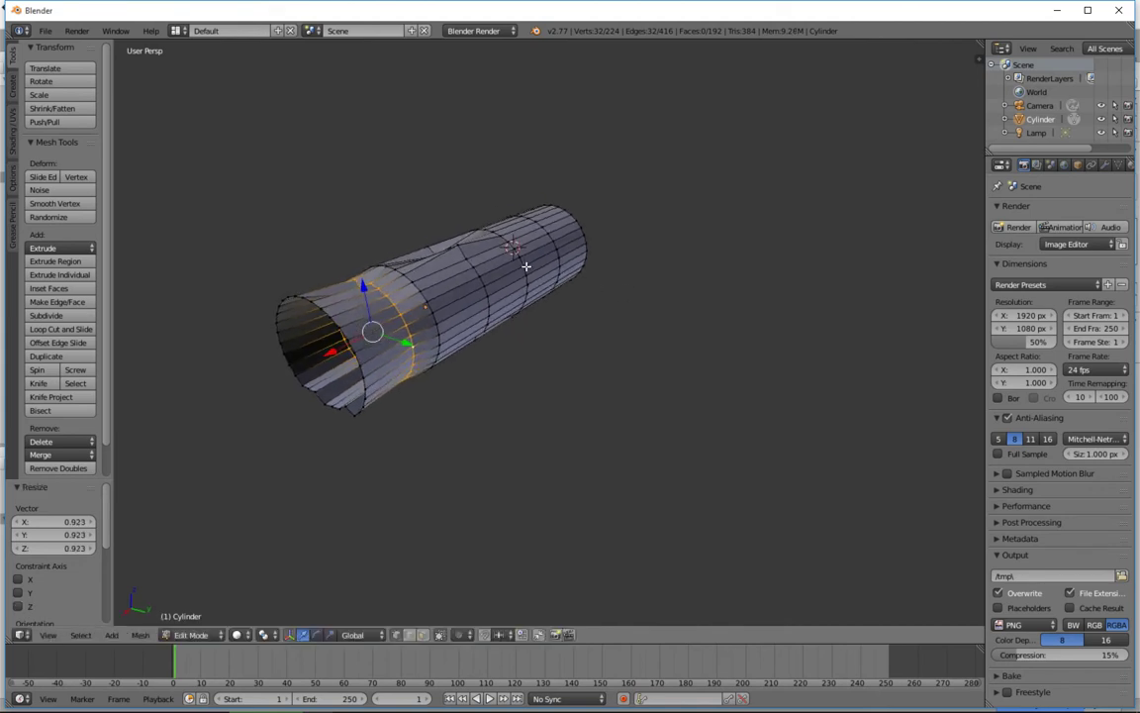
# Select the second edge loop in from the tube's far end and enlarge it by about 1.21.
pyautogui.keyDown('ctrl'); pyautogui.rightClick(526, 267); pyautogui.keyUp('ctrl')
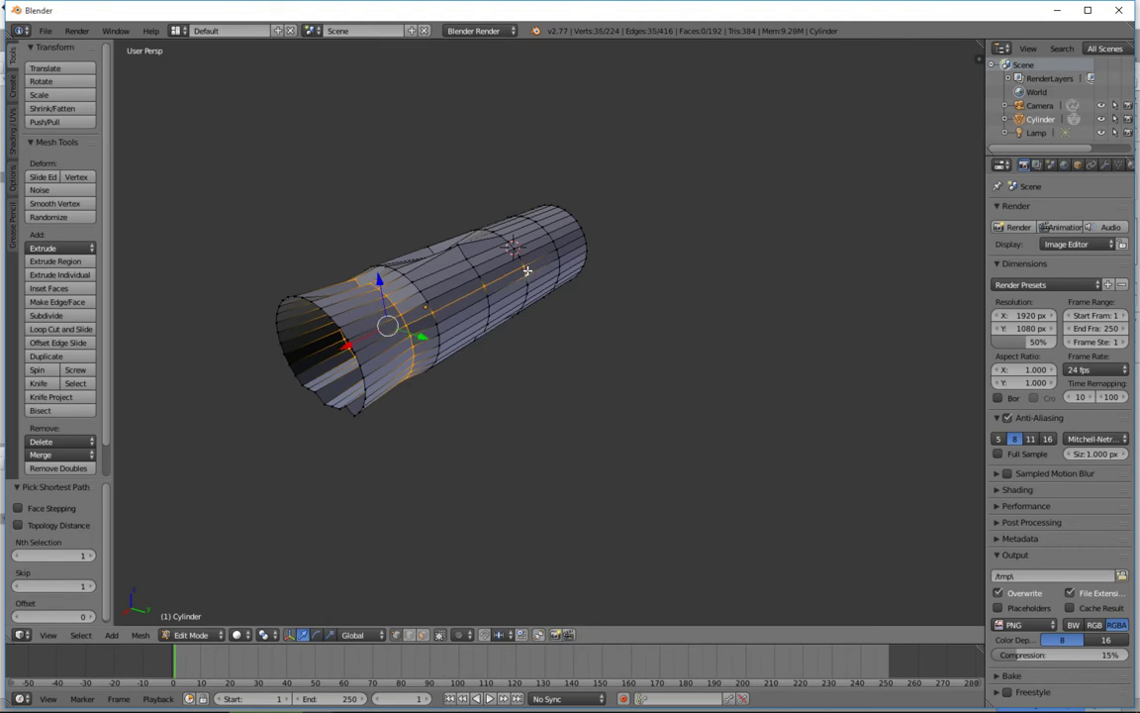
pyautogui.keyDown('alt'); pyautogui.rightClick(538, 284); pyautogui.keyUp('alt')
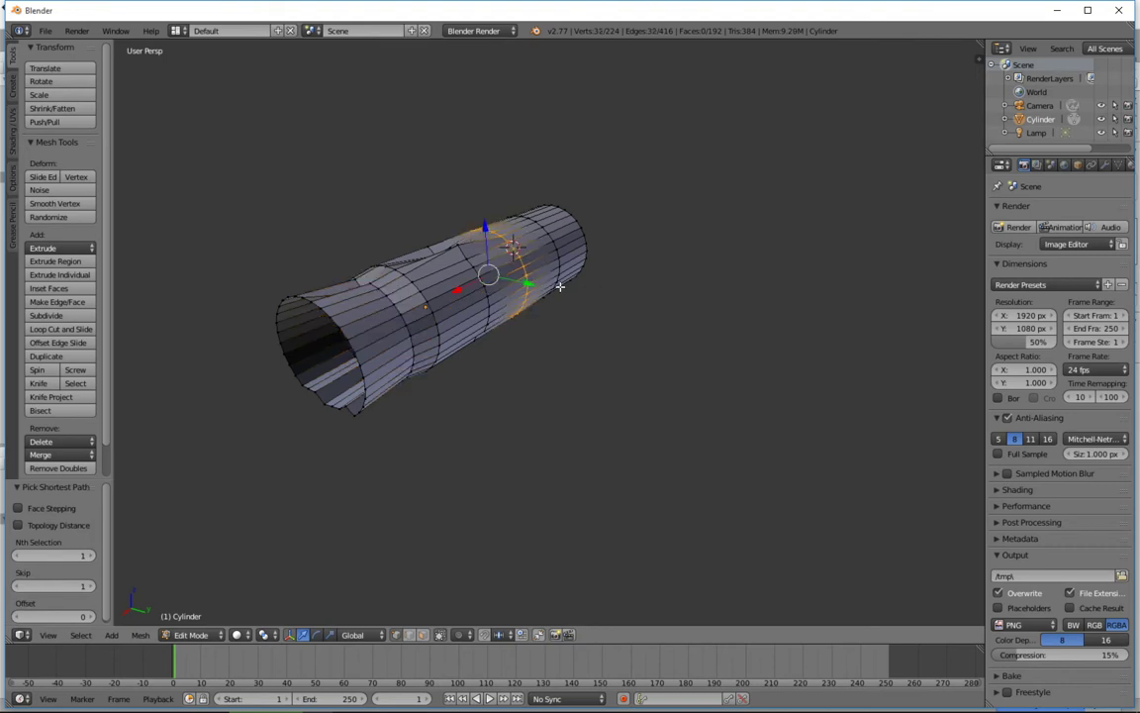
pyautogui.press('s')
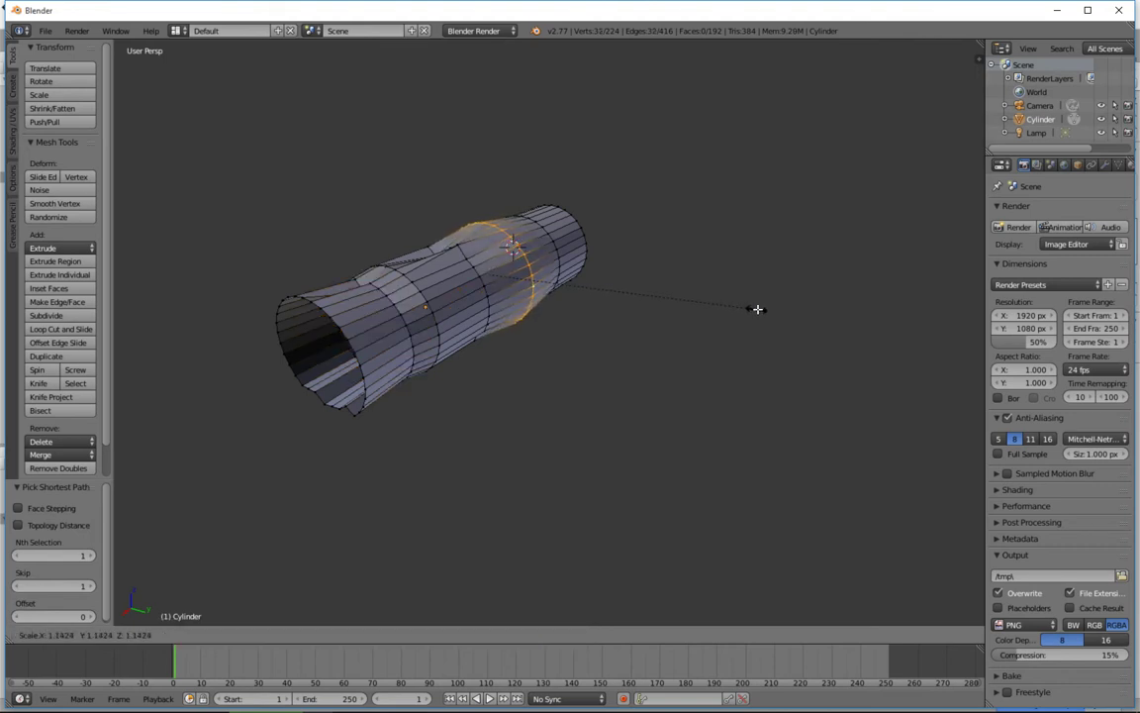
pyautogui.click(767, 313)
pyautogui.moveTo(744, 323); pyautogui.dragTo(341, 305, button='middle')
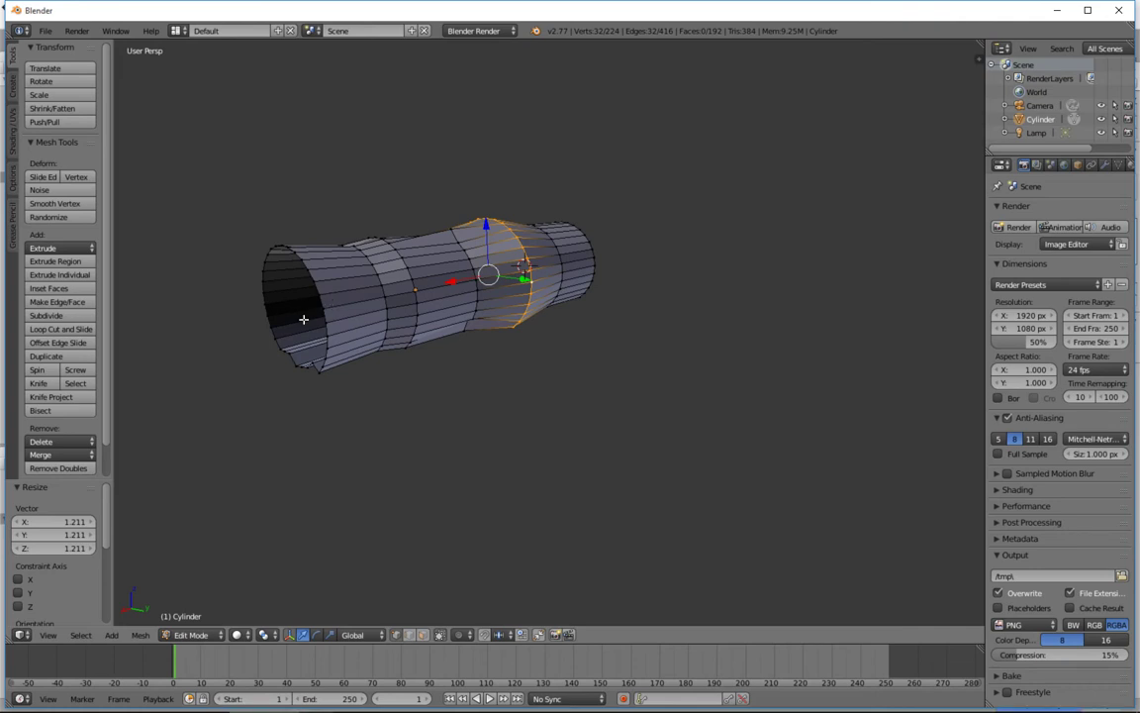
# Start saving the file and browse drive Y to the My Assets folder inside the Game Project 16-17 project's Assets.
pyautogui.hotkey('ctrl', 's')
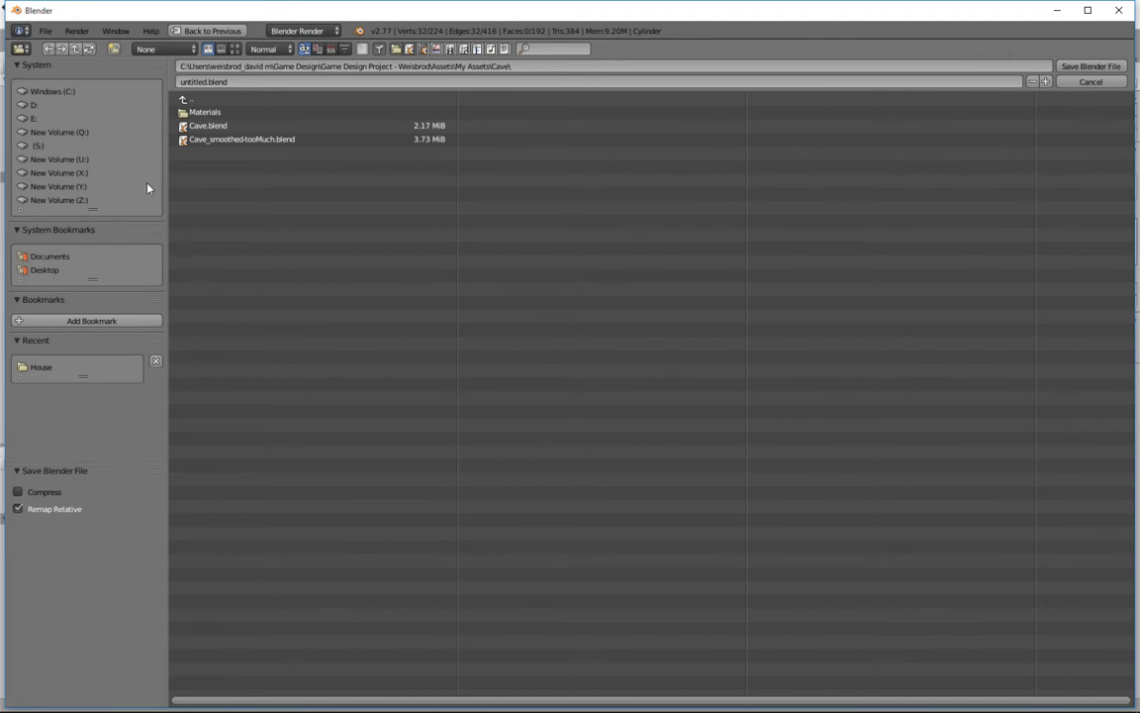
pyautogui.click(65, 203)
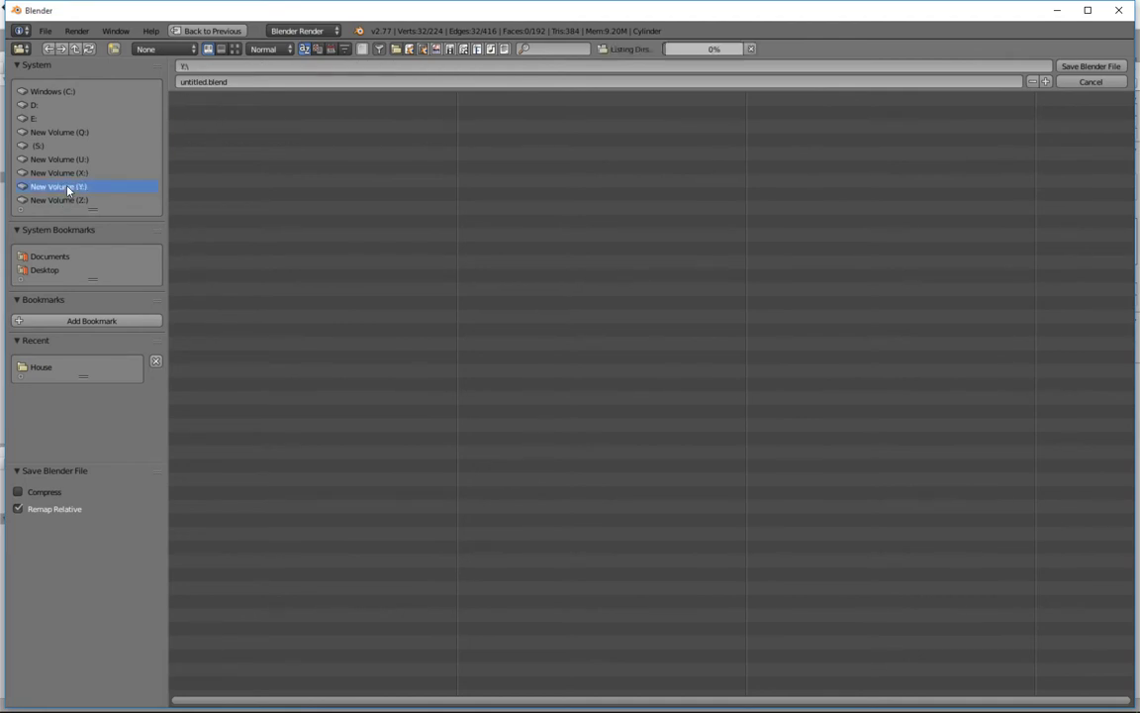
pyautogui.click(68, 187)
pyautogui.click(248, 358)
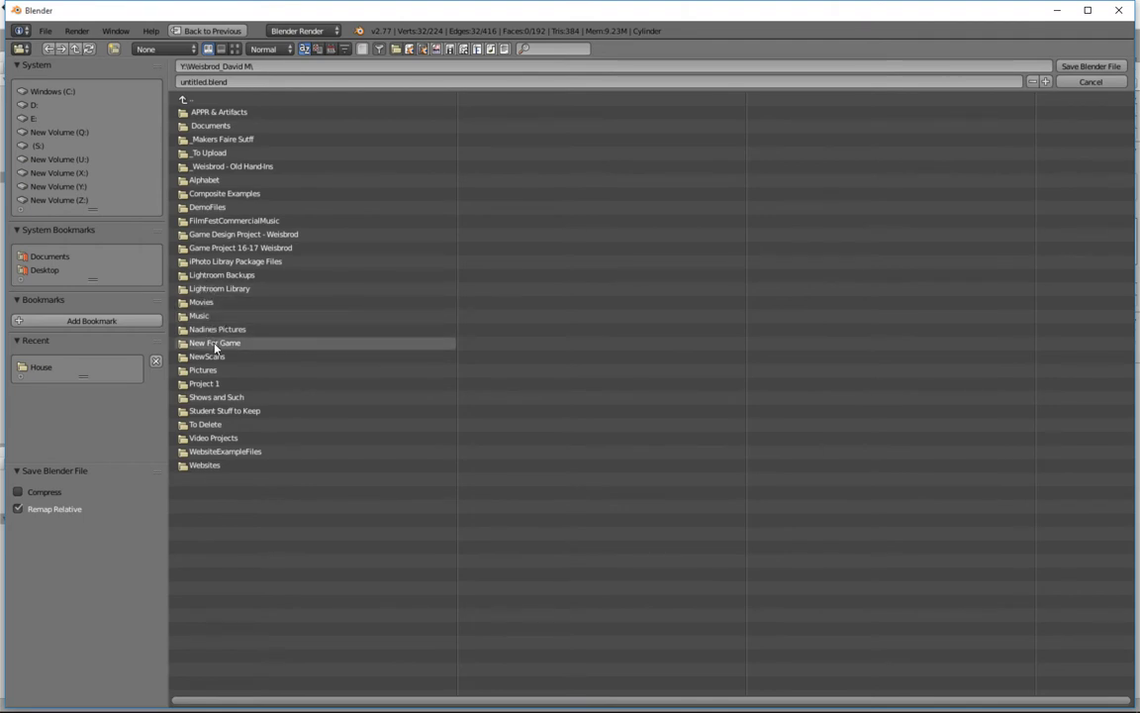
pyautogui.click(239, 250)
pyautogui.click(196, 113)
pyautogui.click(209, 126)
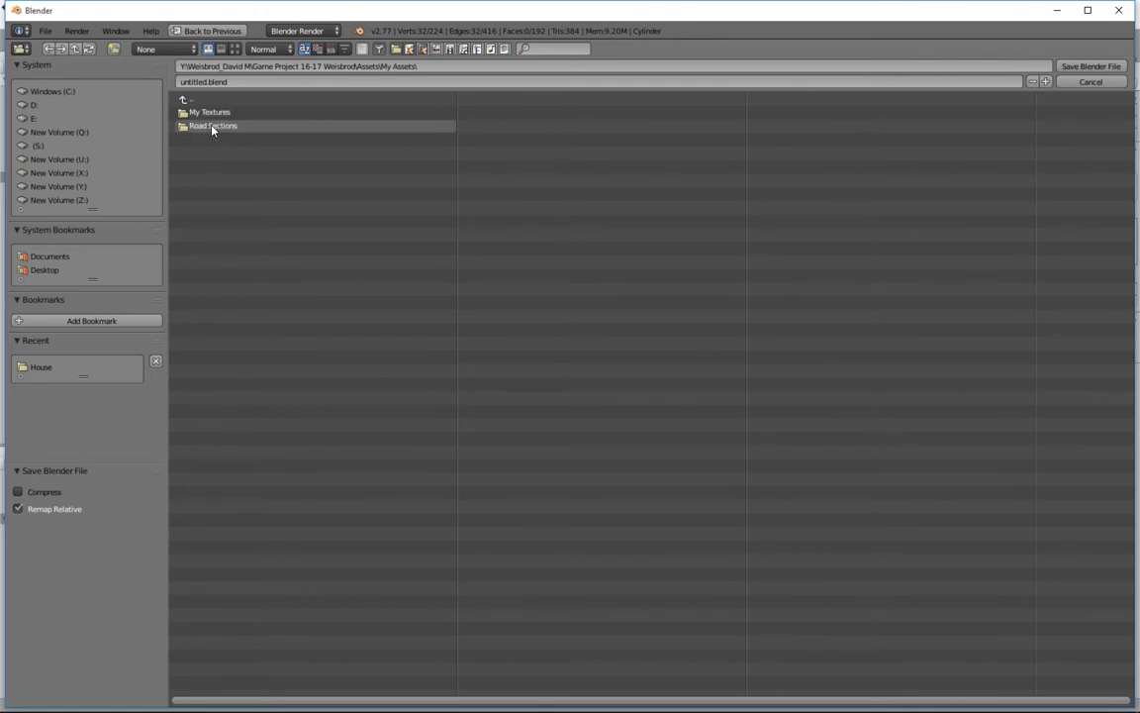
# Create a new folder named Cave in My Assets and open it.
pyautogui.click(114, 48)
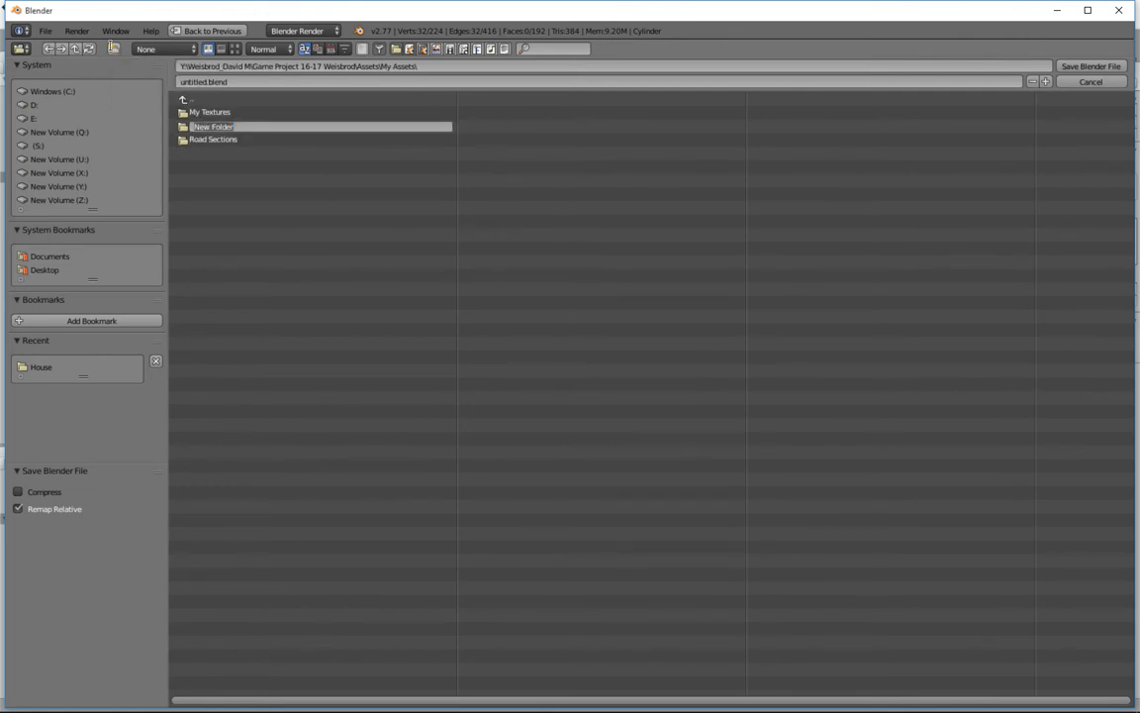
pyautogui.write('C')
pyautogui.write('Cave')
pyautogui.press('Return')
pyautogui.click(218, 112)
# Name the file Cave.blend and save it in the project's Assets/My Assets/Cave folder on drive Y.
pyautogui.click(205, 82)
pyautogui.moveTo(205, 82); pyautogui.dragTo(163, 82)
pyautogui.write('C')
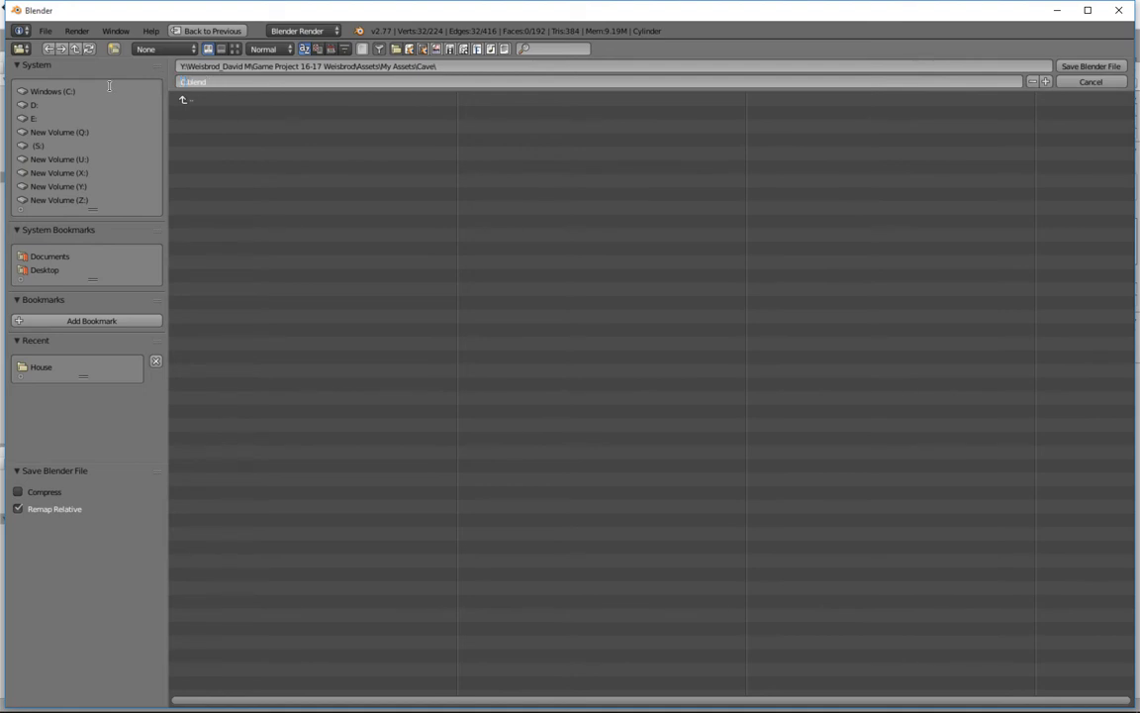
pyautogui.click(110, 91)
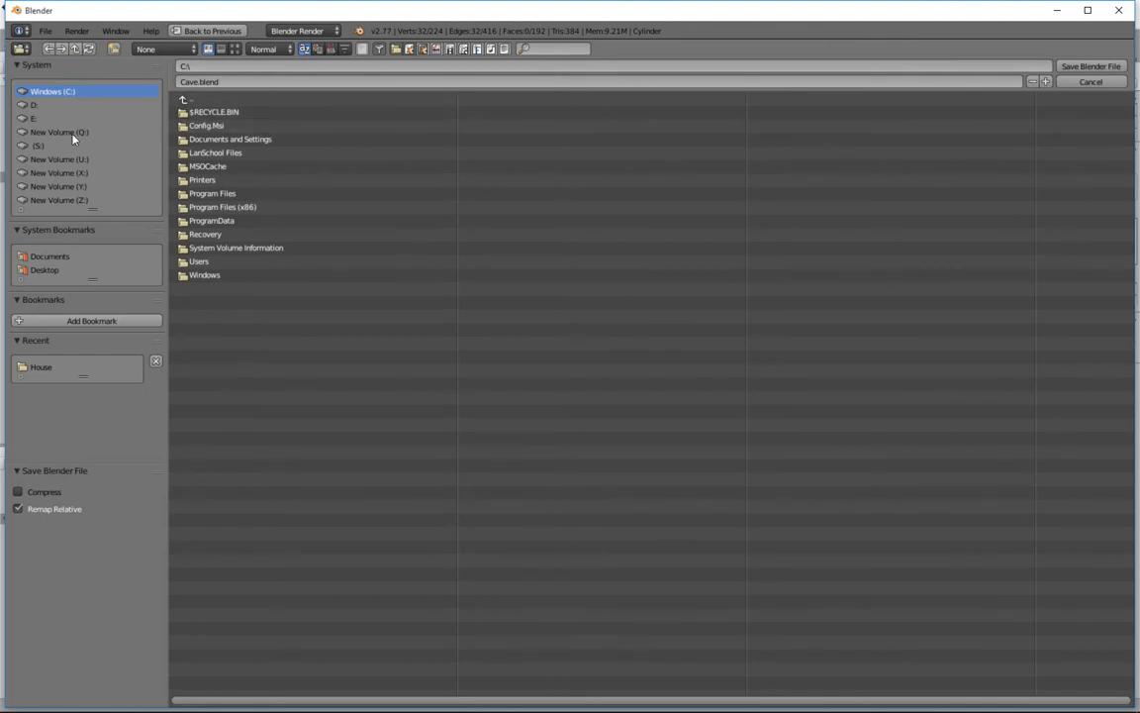
pyautogui.click(60, 186)
pyautogui.click(203, 321)
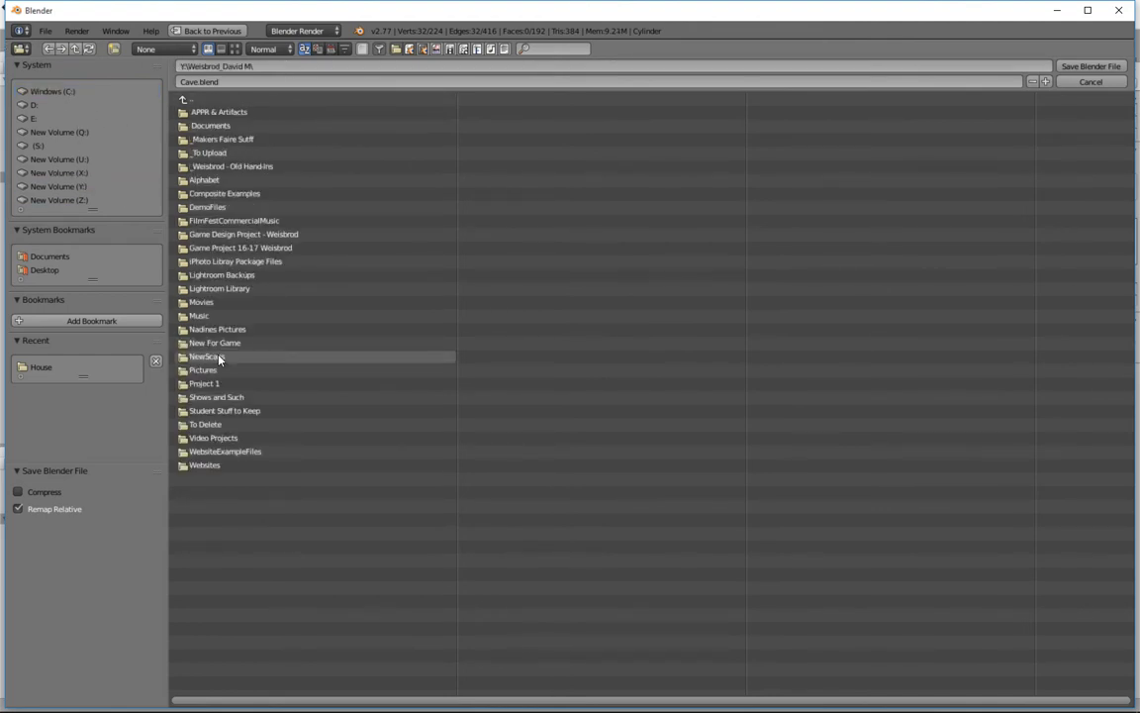
pyautogui.click(231, 248)
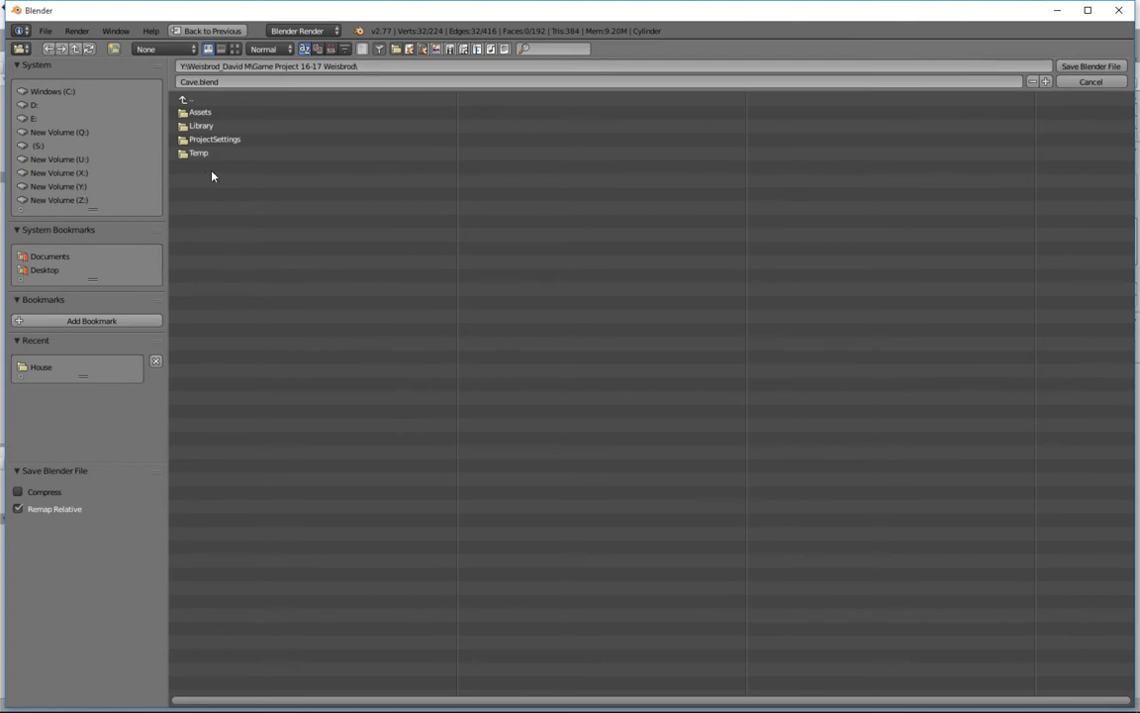
pyautogui.click(201, 113)
pyautogui.click(210, 126)
pyautogui.click(221, 116)
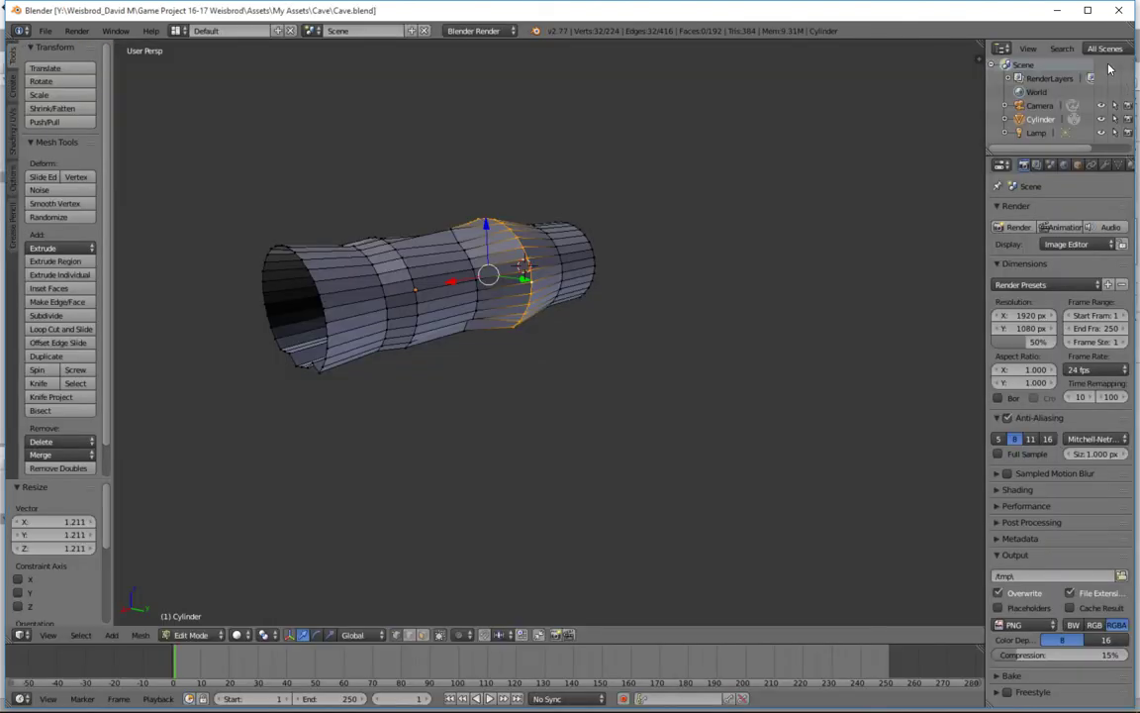
pyautogui.click(1091, 65)
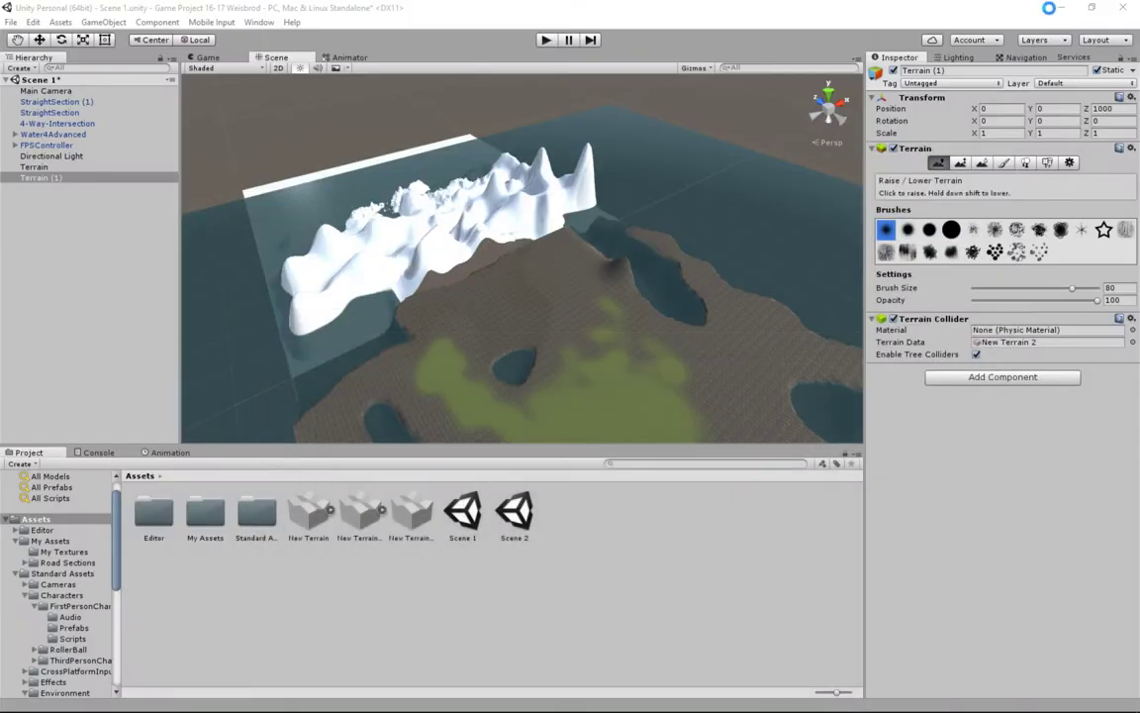
# Switch to Unity and place the Cave model from My Assets/Cave on the island terrain near the mountains.
pyautogui.click(594, 586)
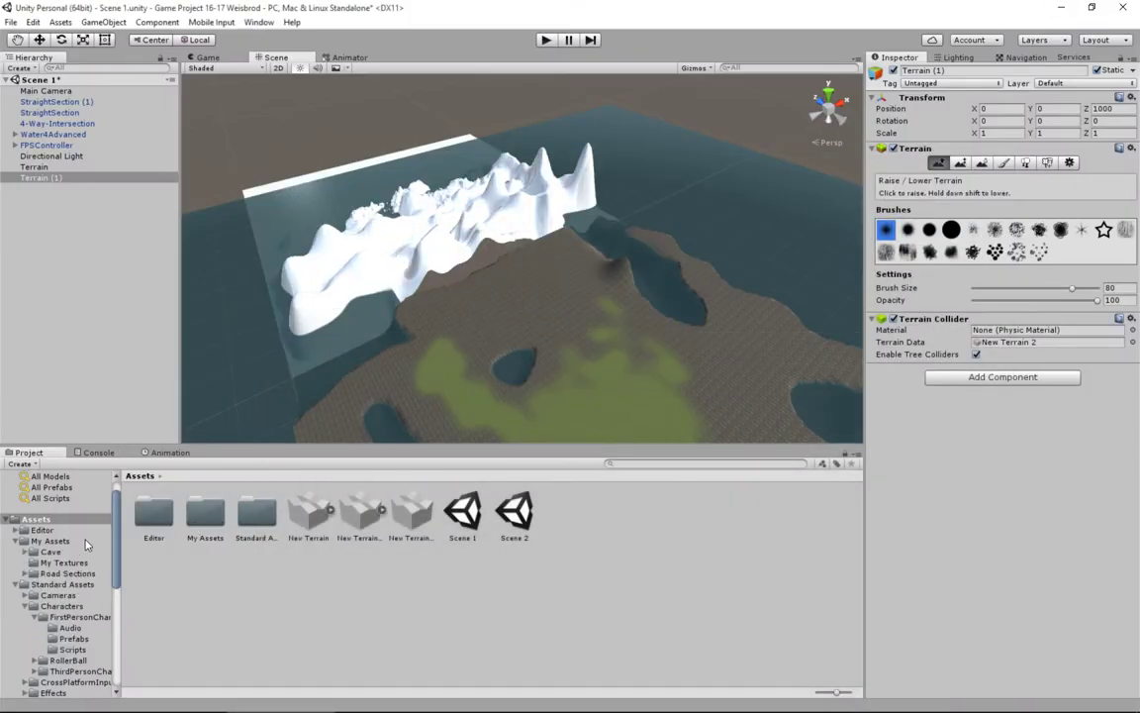
pyautogui.click(55, 541)
pyautogui.doubleClick(154, 512)
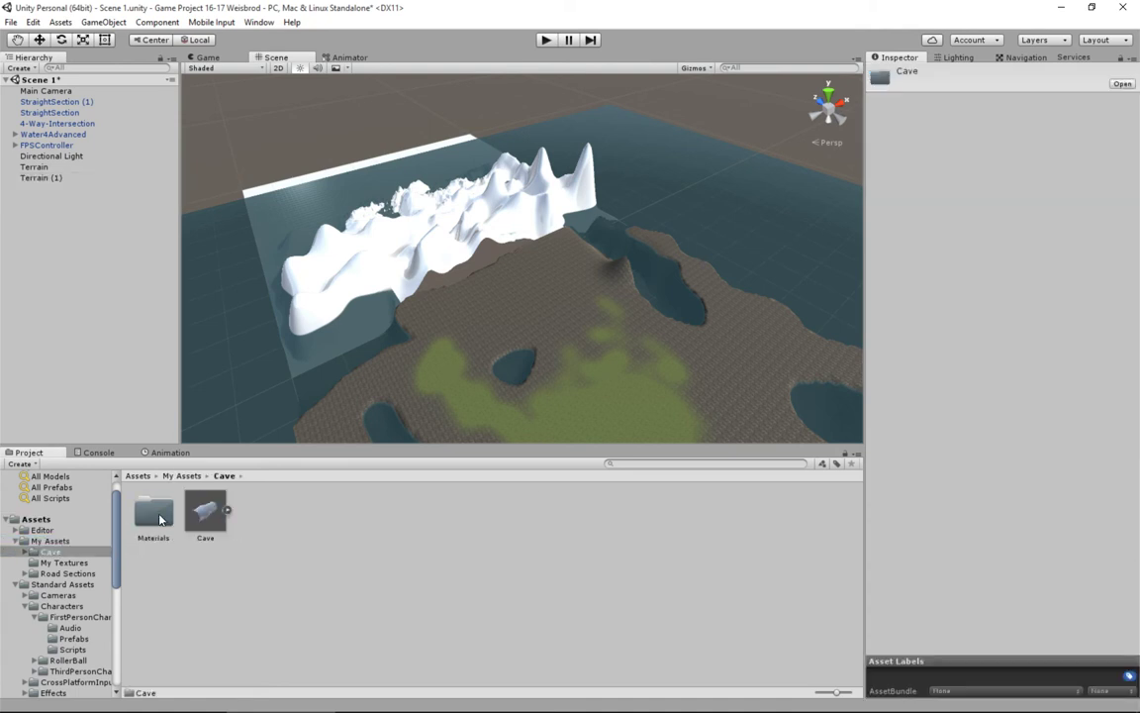
pyautogui.moveTo(199, 520); pyautogui.dragTo(497, 277)
# Rotate the cave model to about -86.9 degrees on Z so that one end faces the mountains.
pyautogui.keyDown('alt'); pyautogui.moveTo(497, 326); pyautogui.dragTo(523, 295); pyautogui.keyUp('alt')
pyautogui.moveTo(524, 295); pyautogui.dragTo(598, 271, button='middle')
pyautogui.moveTo(715, 206); pyautogui.dragTo(636, 215, button='middle')
pyautogui.scroll(10, 540, 259)
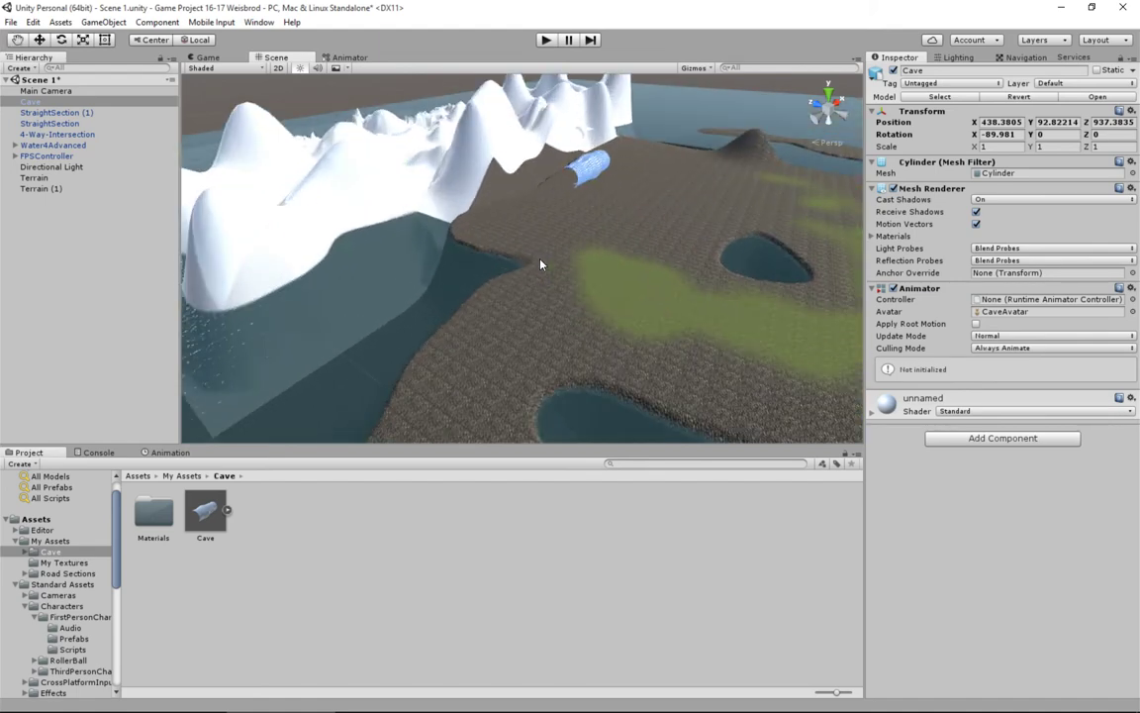
pyautogui.scroll(-5, 565, 263)
pyautogui.moveTo(543, 198); pyautogui.dragTo(669, 226, button='middle')
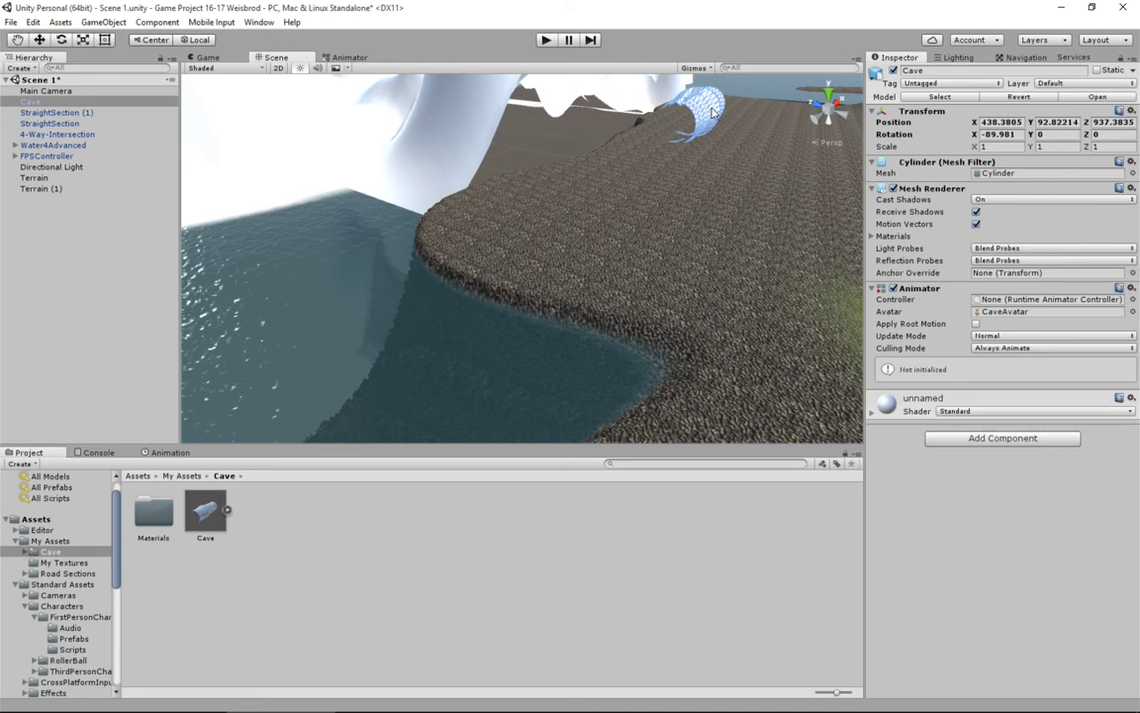
pyautogui.moveTo(672, 133); pyautogui.dragTo(673, 208, button='middle')
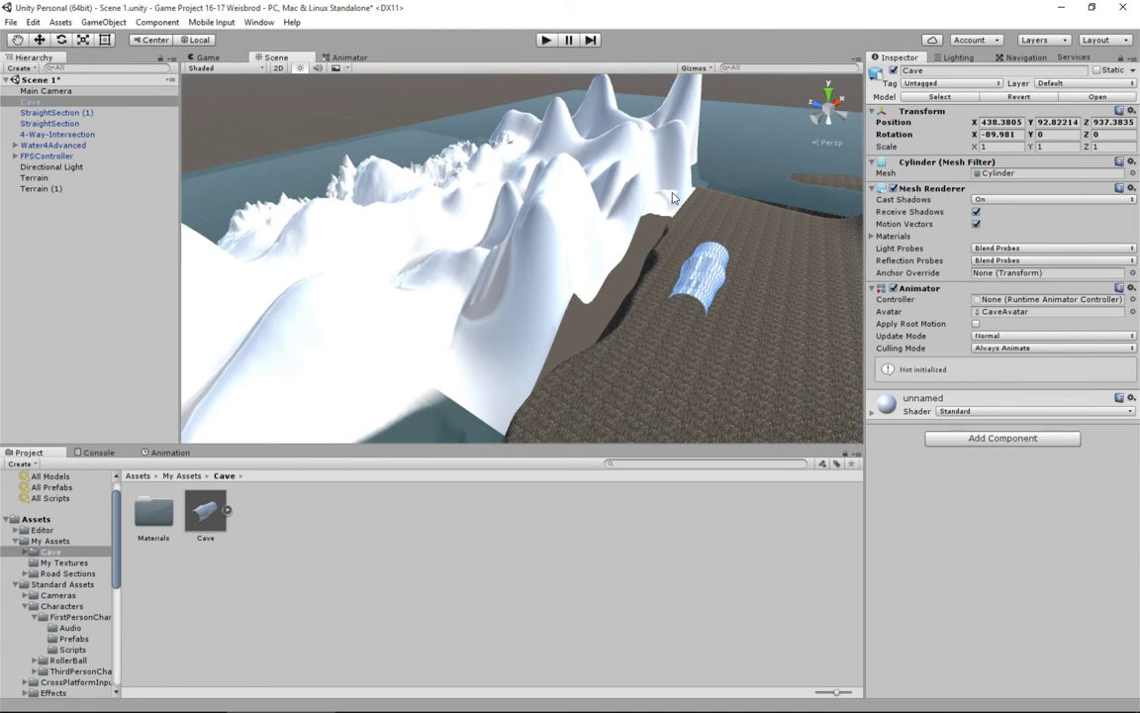
pyautogui.click(61, 39)
pyautogui.moveTo(681, 310); pyautogui.dragTo(879, 256)
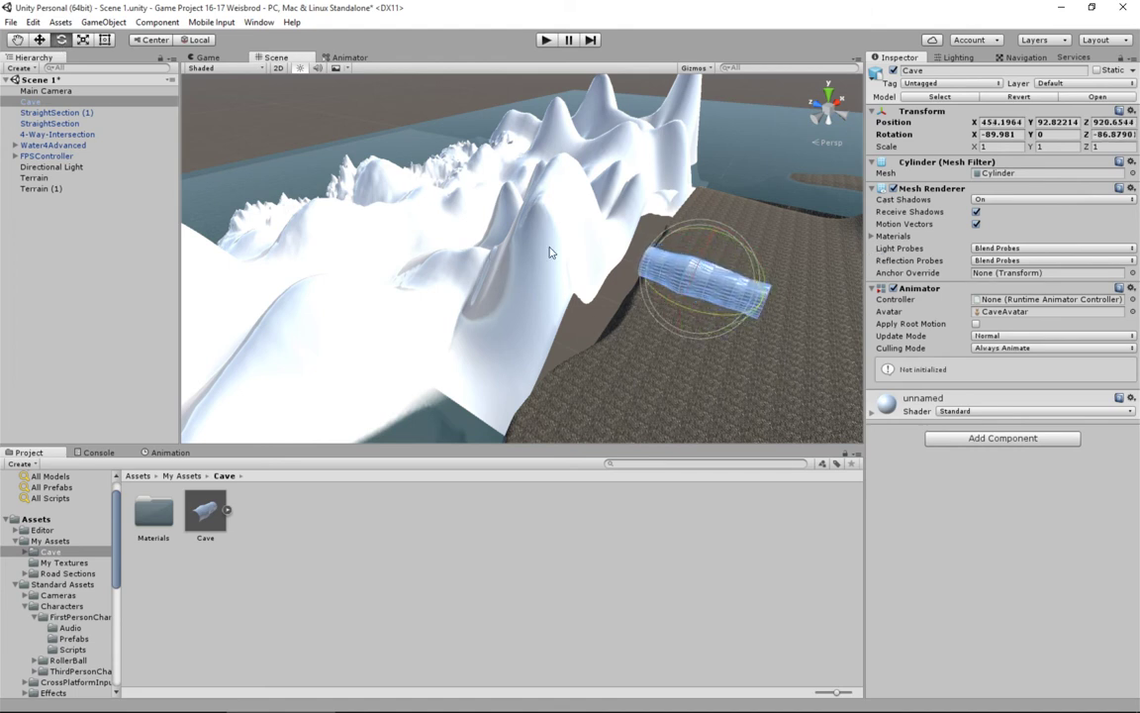
# Move the cave to the foot of the mountains, at about X 459.9, Y 92.8, Z 1023.1.
pyautogui.press('w')
pyautogui.moveTo(715, 277); pyautogui.dragTo(534, 226)
pyautogui.moveTo(556, 299); pyautogui.dragTo(440, 288, button='right')
pyautogui.moveTo(323, 294); pyautogui.dragTo(330, 208, button='middle')
pyautogui.moveTo(331, 141); pyautogui.dragTo(451, 232, button='middle')
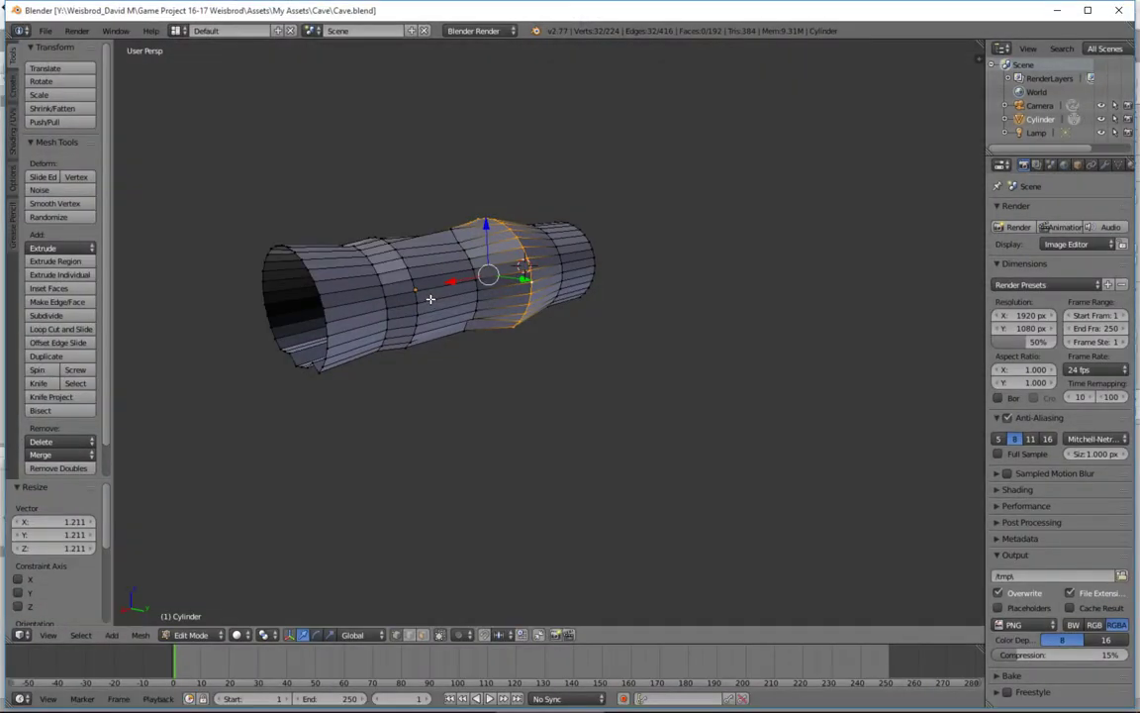
# Switch to Blender, scale the whole cave mesh up by about 2.3 and save over Cave.blend.
pyautogui.scroll(-4, 443, 334)
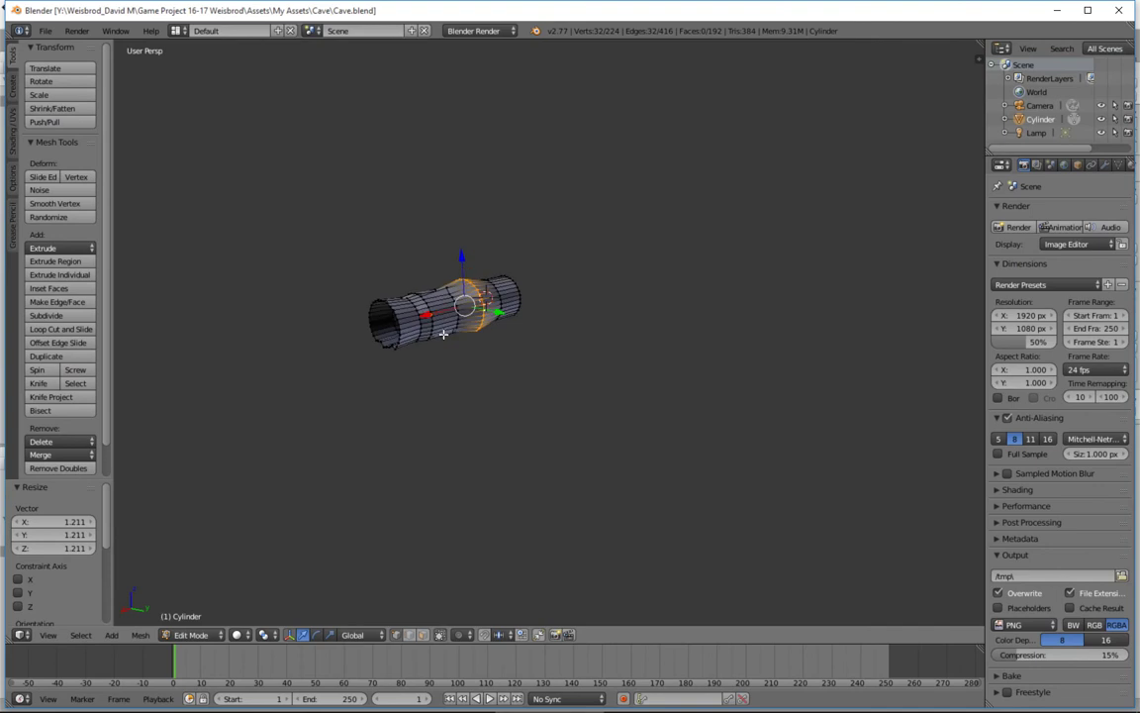
pyautogui.press('a')
pyautogui.press('a')
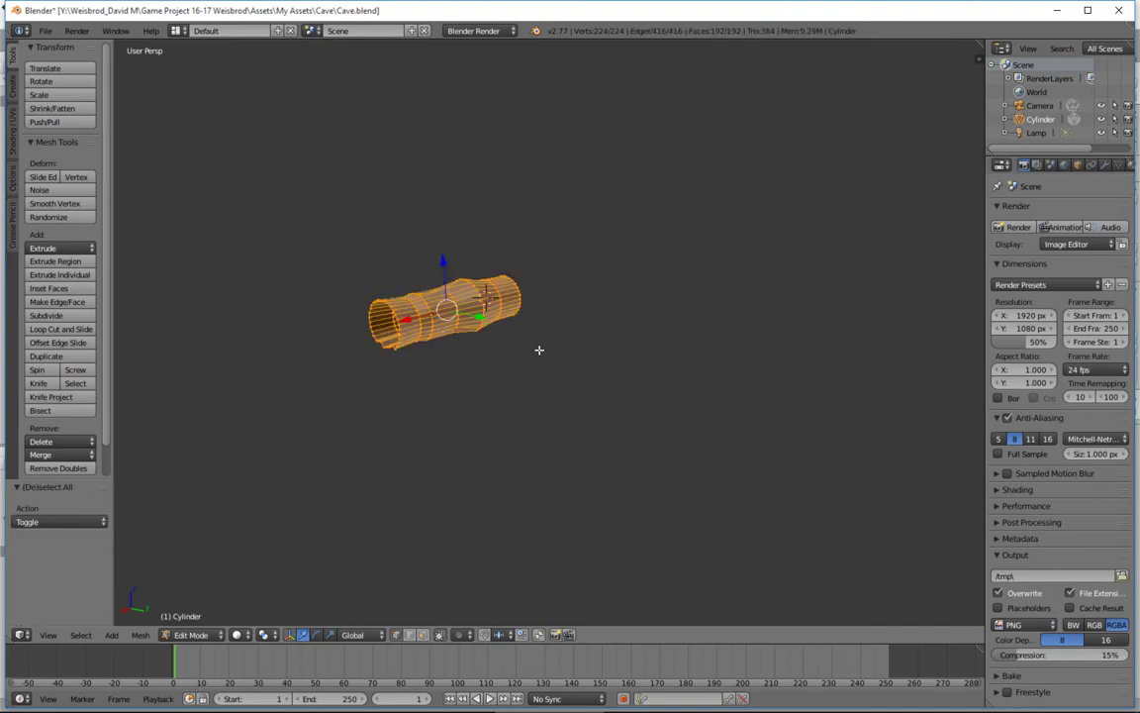
pyautogui.press('s')
pyautogui.click(704, 379)
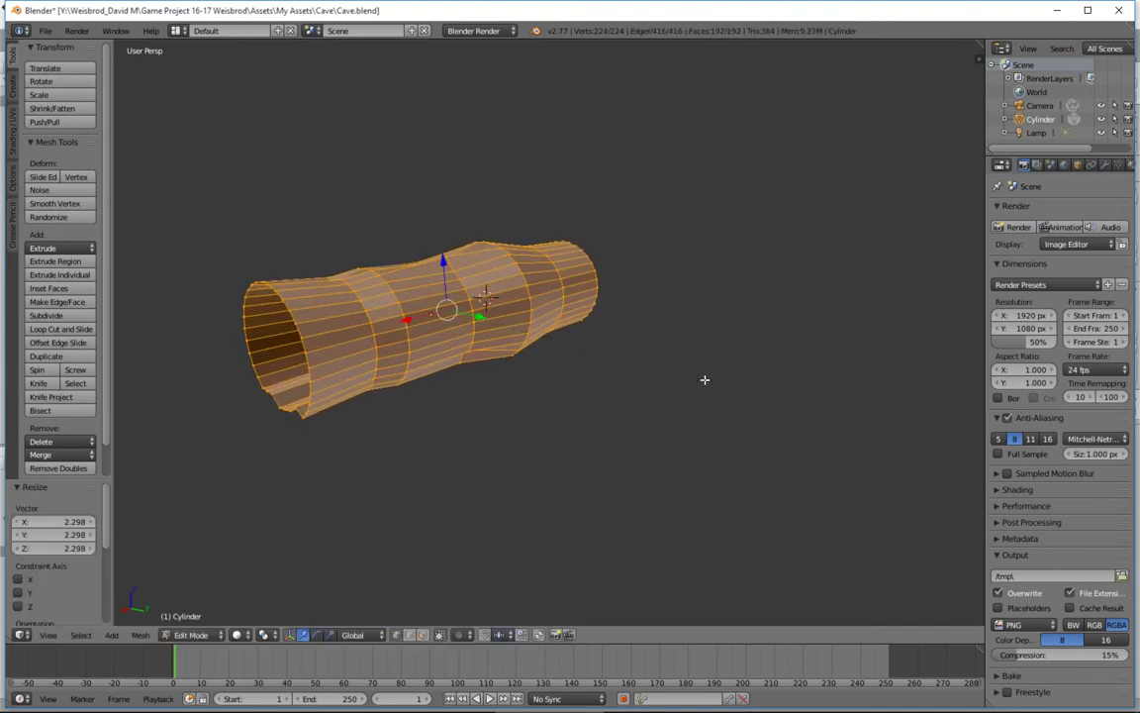
pyautogui.hotkey('ctrl', 's')
pyautogui.click(701, 377)
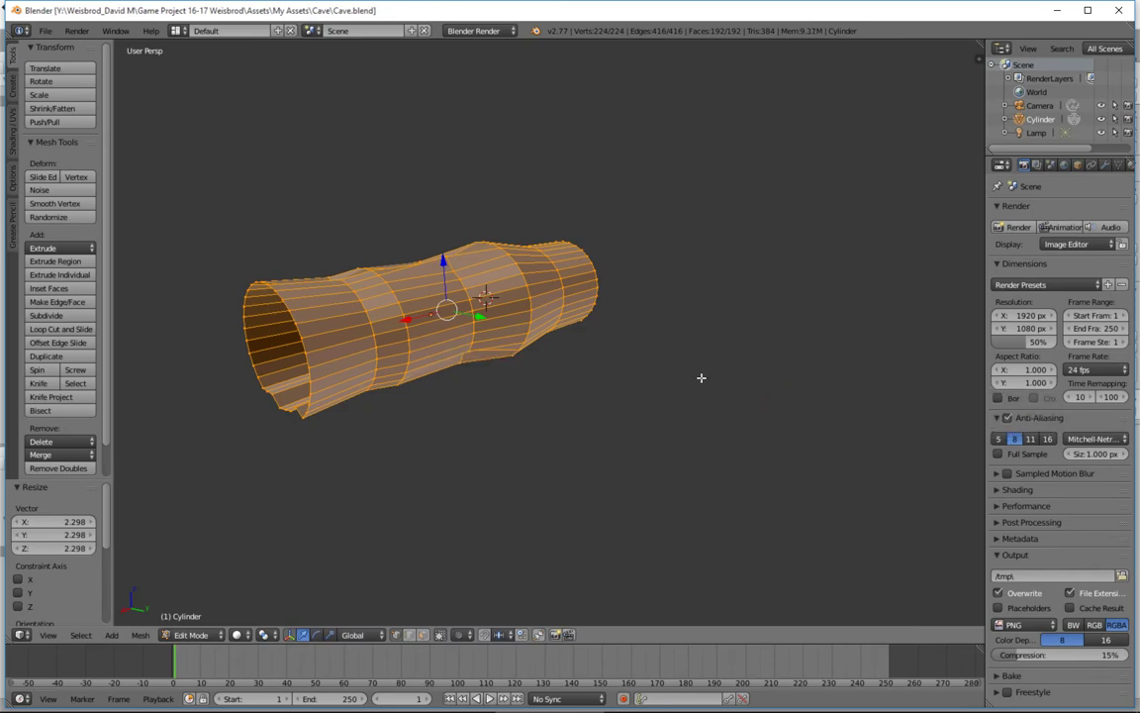
# Switch to Unity and push the enlarged cave deeper into the mountain, to about X 462.7, Z 1073.3.
pyautogui.hotkey('alt', 'Tab')
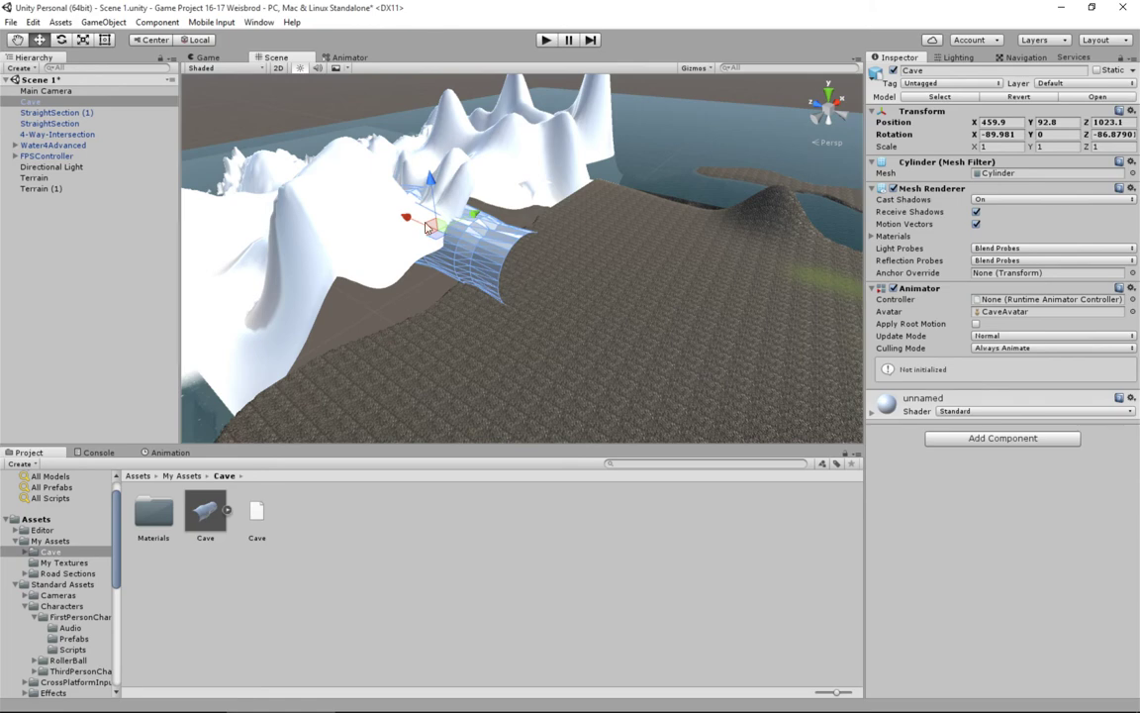
pyautogui.moveTo(406, 217); pyautogui.dragTo(374, 209)
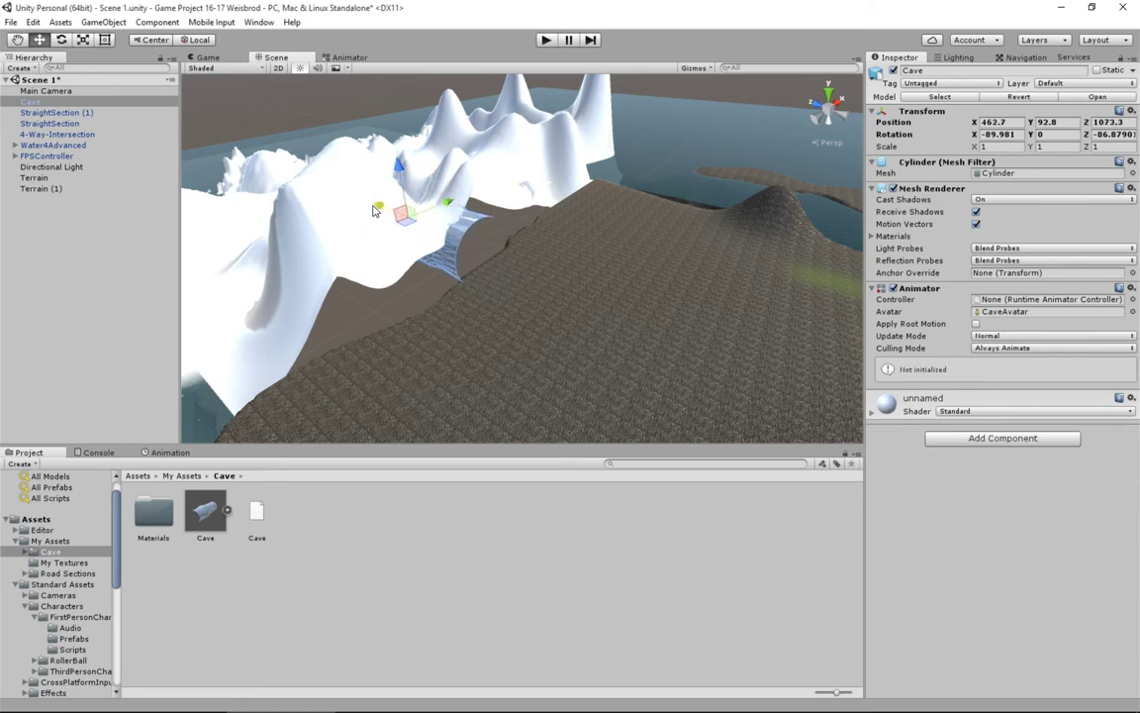
pyautogui.moveTo(436, 307); pyautogui.dragTo(384, 275, button='middle')
pyautogui.moveTo(411, 276); pyautogui.dragTo(277, 279, button='right')
pyautogui.press('f')
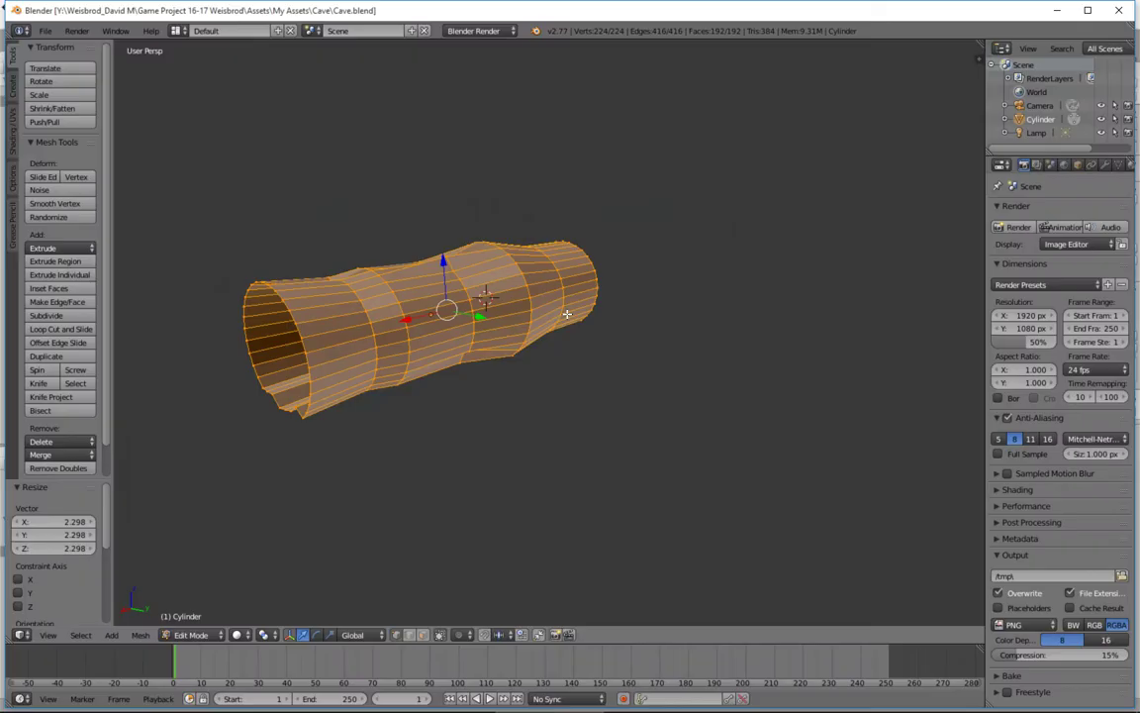
# Switch to Blender, flip the normals of the whole cave mesh and save over Cave.blend.
pyautogui.click(137, 636)
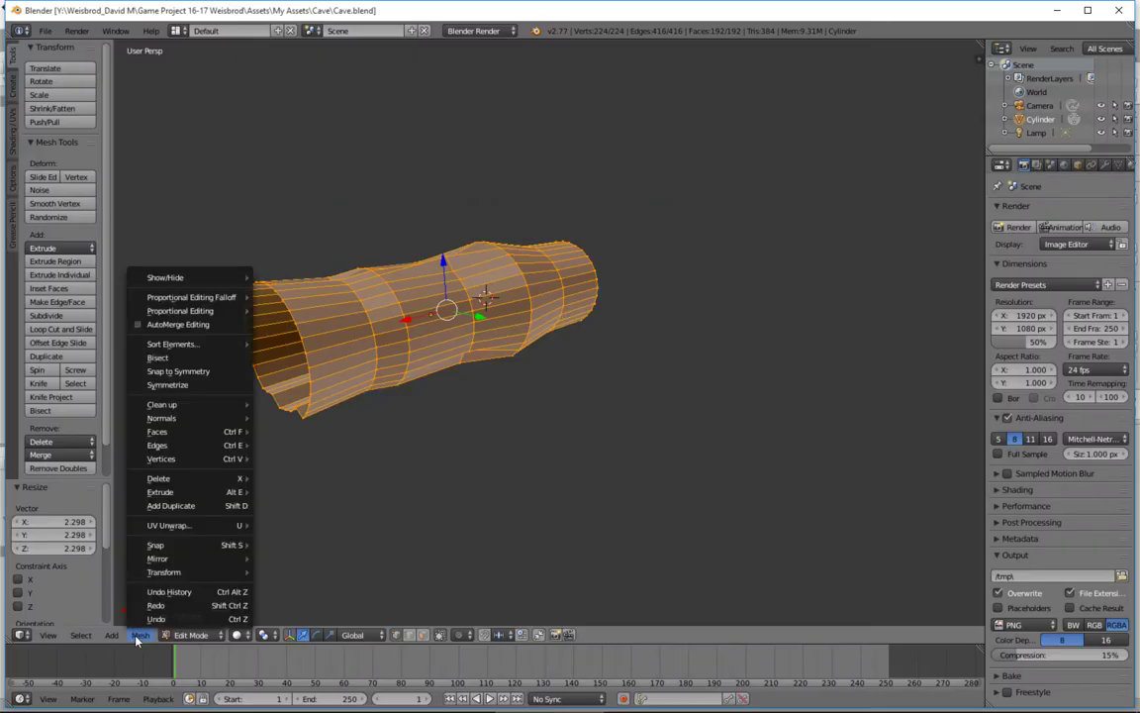
pyautogui.moveTo(171, 429)
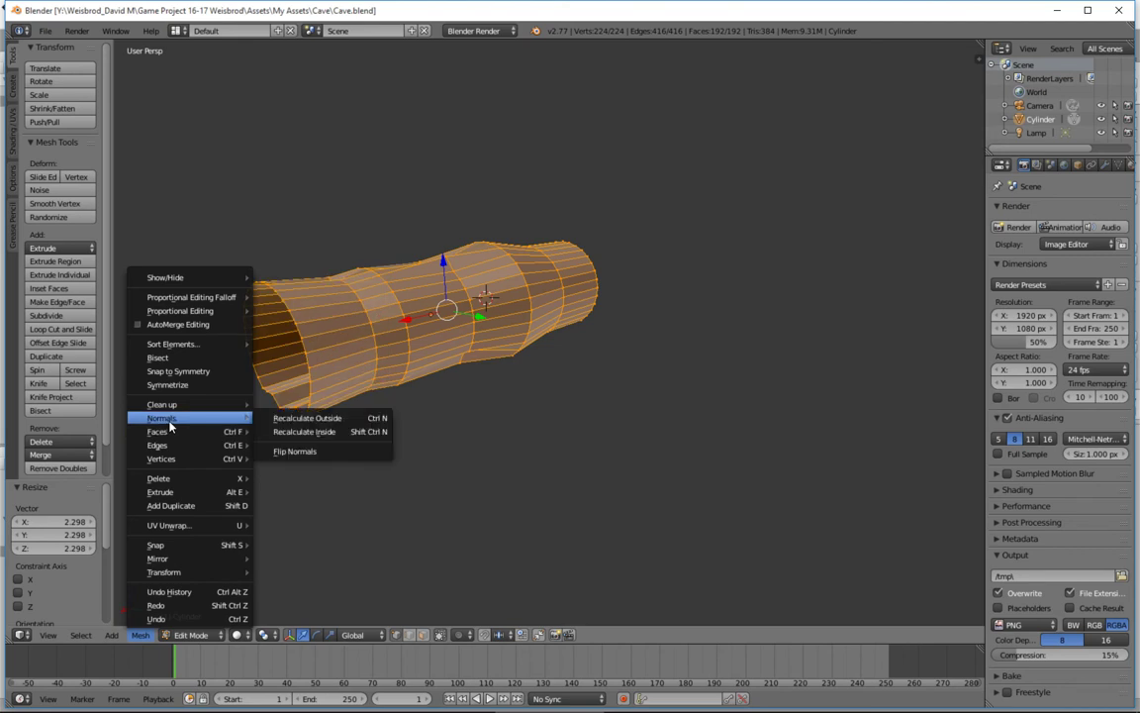
pyautogui.click(312, 452)
pyautogui.moveTo(311, 437); pyautogui.dragTo(384, 405, button='middle')
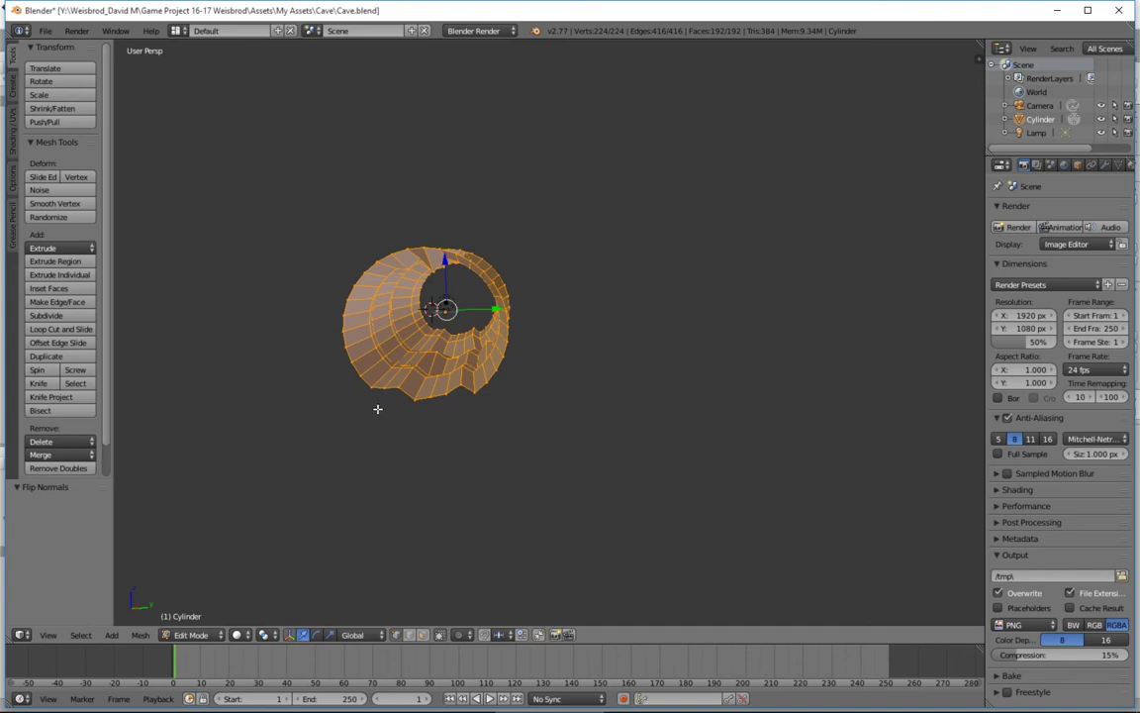
pyautogui.hotkey('ctrl', 's')
pyautogui.click(377, 409)
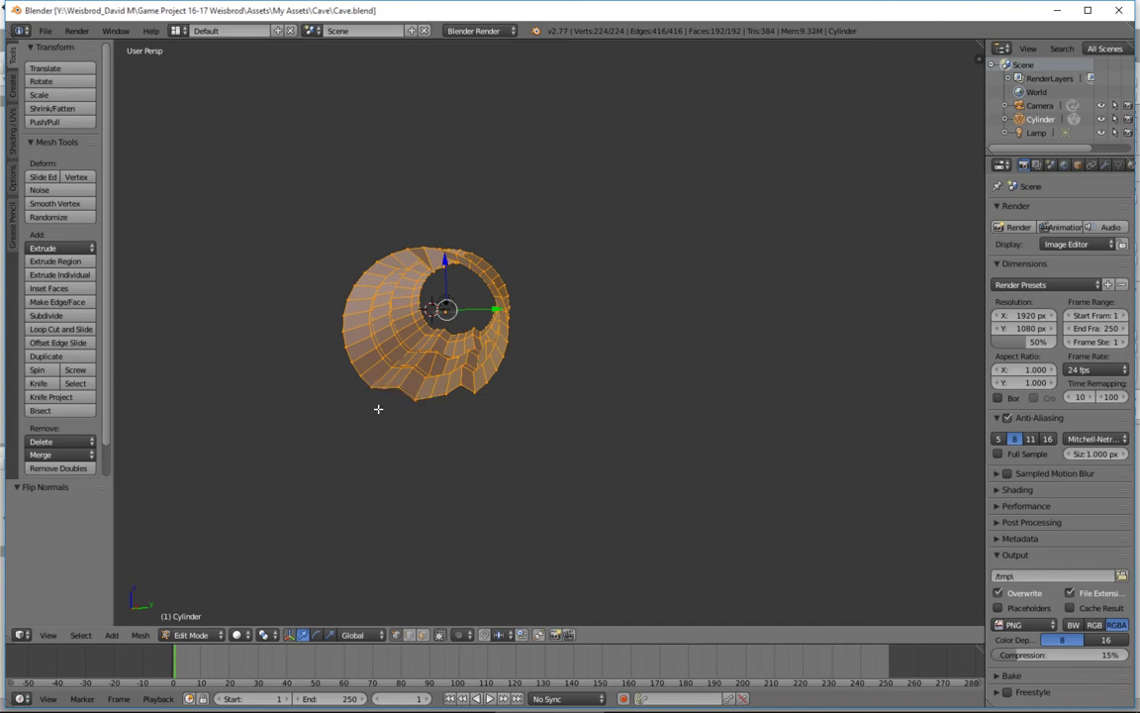
# Switch to Unity and examine the cave's inner and outer surfaces from its entrance.
pyautogui.hotkey('alt', 'Tab')
pyautogui.keyDown('alt'); pyautogui.moveTo(567, 343); pyautogui.dragTo(515, 352); pyautogui.keyUp('alt')
pyautogui.moveTo(514, 352); pyautogui.dragTo(496, 356, button='right')
pyautogui.scroll(-3, 496, 356)
pyautogui.moveTo(496, 357); pyautogui.dragTo(488, 355, button='middle')
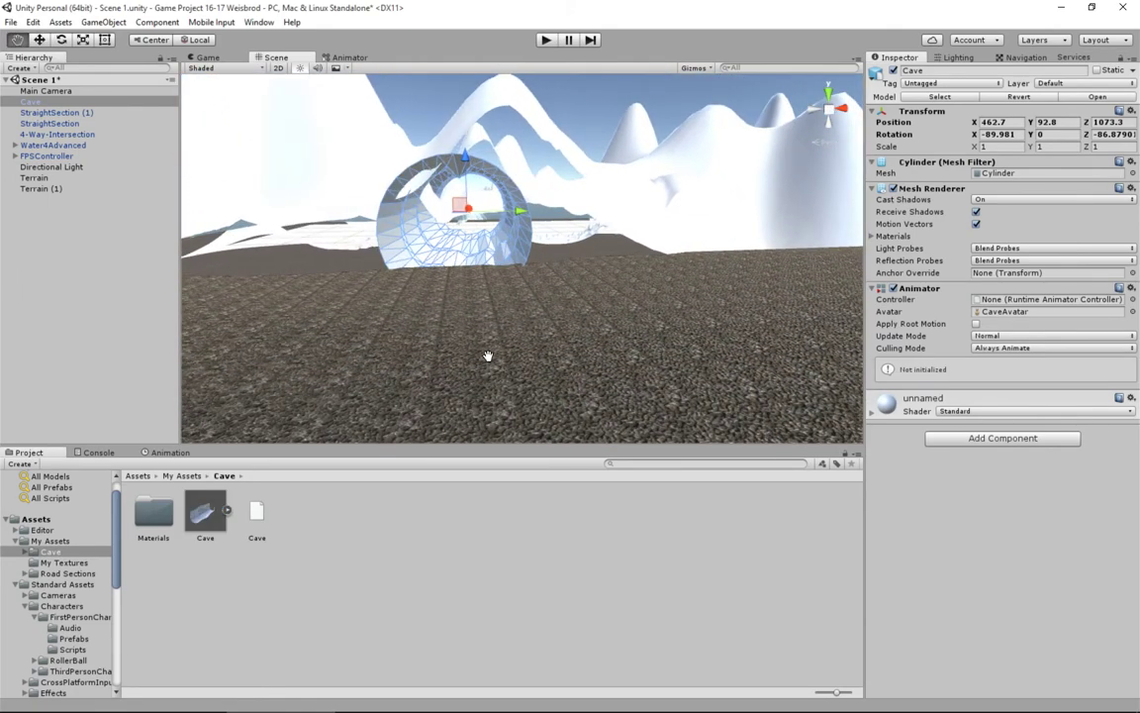
pyautogui.scroll(4, 477, 313)
pyautogui.moveTo(477, 313); pyautogui.dragTo(493, 316, button='middle')
pyautogui.scroll(3, 497, 316)
pyautogui.press('w')
pyautogui.scroll(-10, 500, 323)
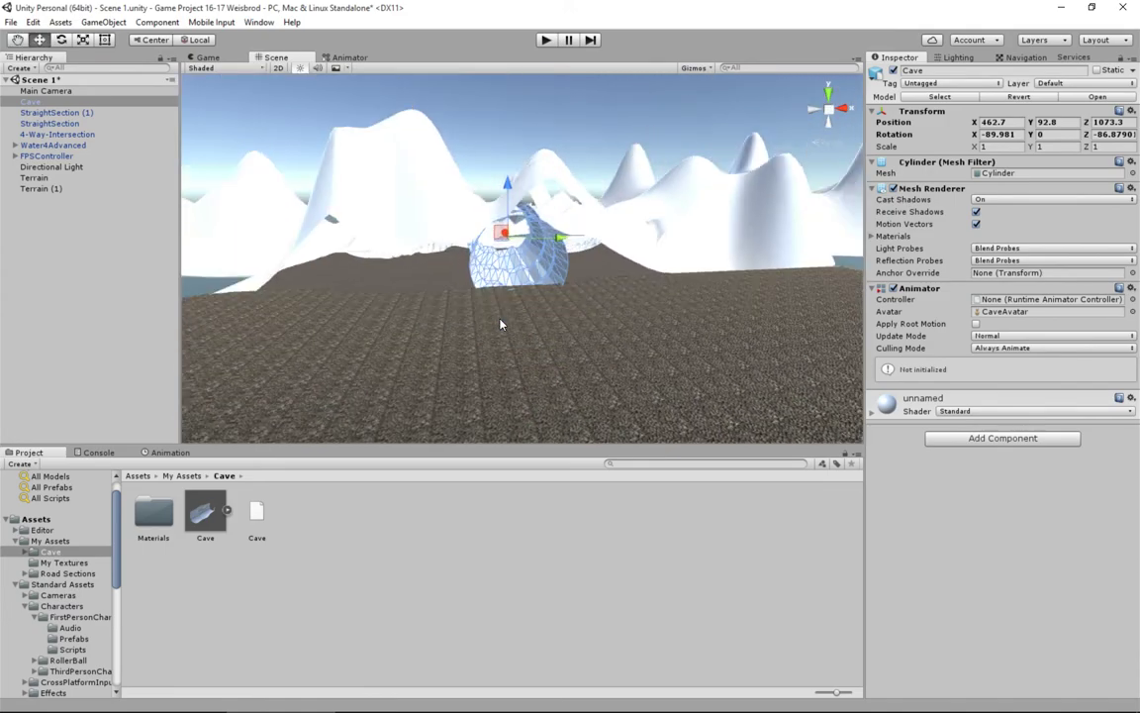
# Switch to Blender, extrude the cave entrance's edge loop, scale it outward by about 1.64 into a flat flange, and save over Cave.blend.
pyautogui.hotkey('alt', 'Tab')
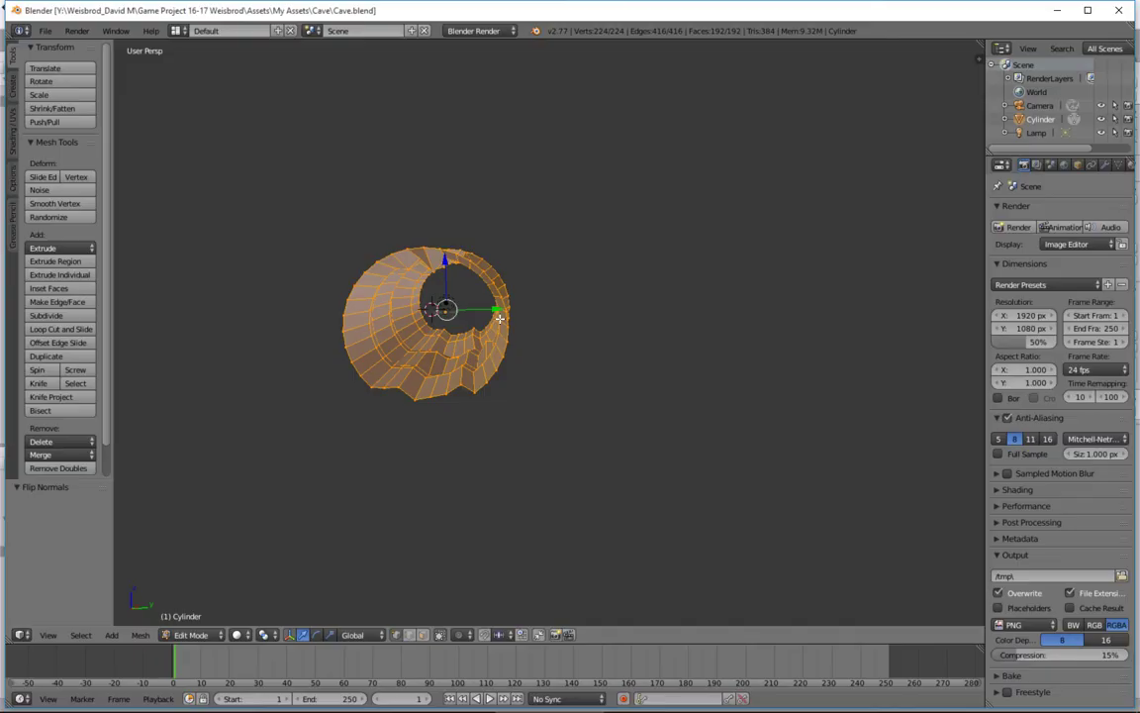
pyautogui.keyDown('alt'); pyautogui.rightClick(363, 381); pyautogui.keyUp('alt')
pyautogui.moveTo(368, 377)
pyautogui.mouseDown(button='middle')
pyautogui.moveTo(397, 400)
pyautogui.moveTo(486, 384)
pyautogui.moveTo(401, 391)
pyautogui.moveTo(388, 367)
pyautogui.mouseUp(button='middle')
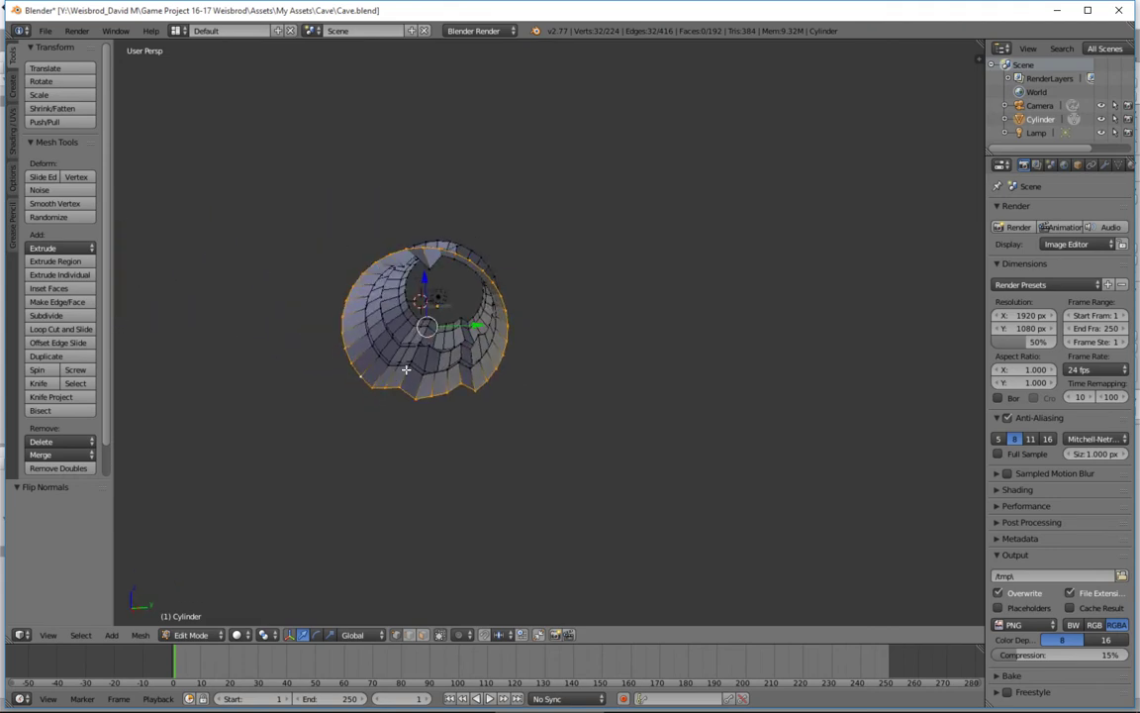
pyautogui.press('e')
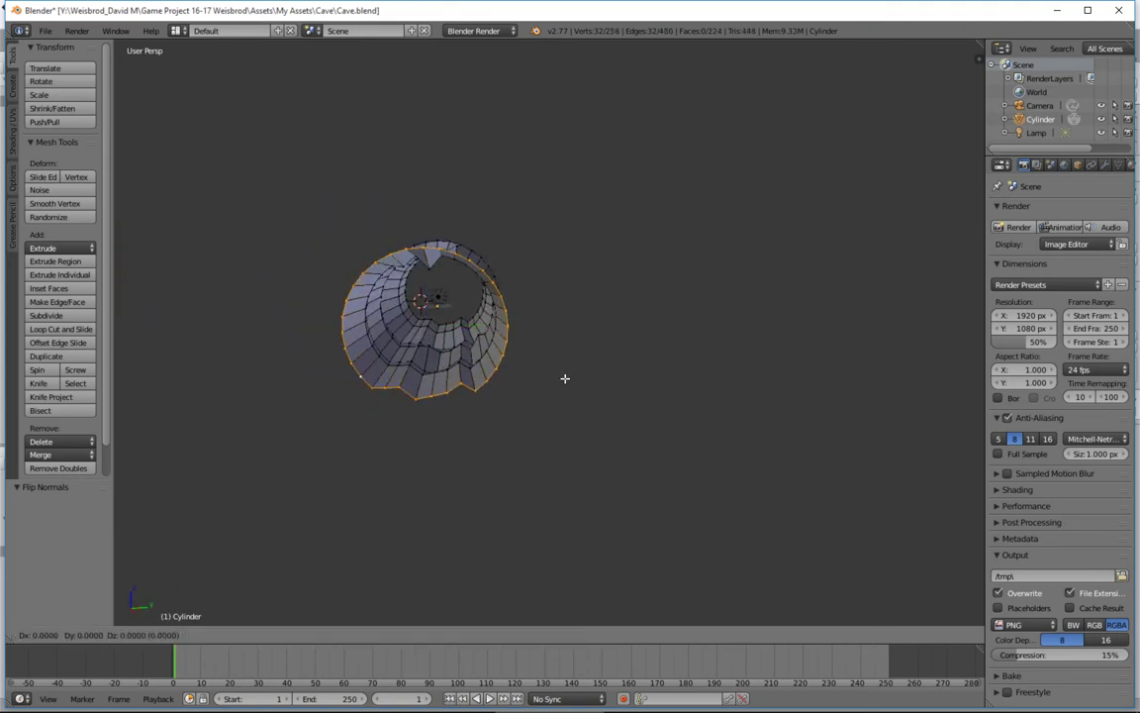
pyautogui.rightClick(565, 378)
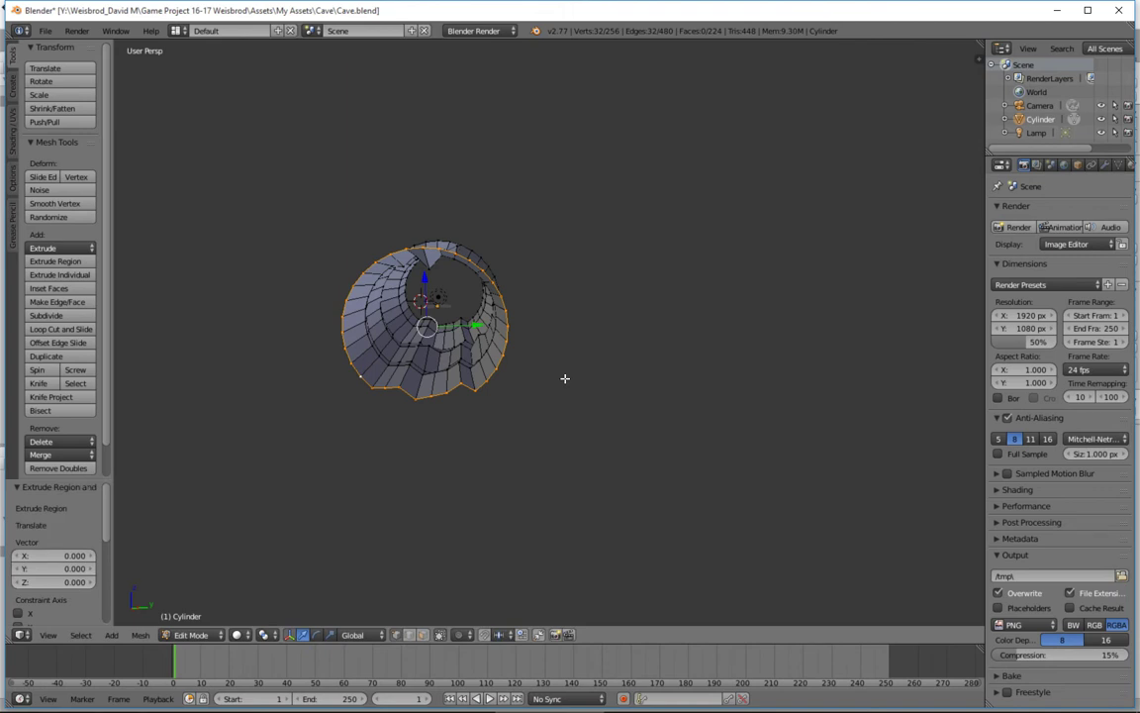
pyautogui.press('s')
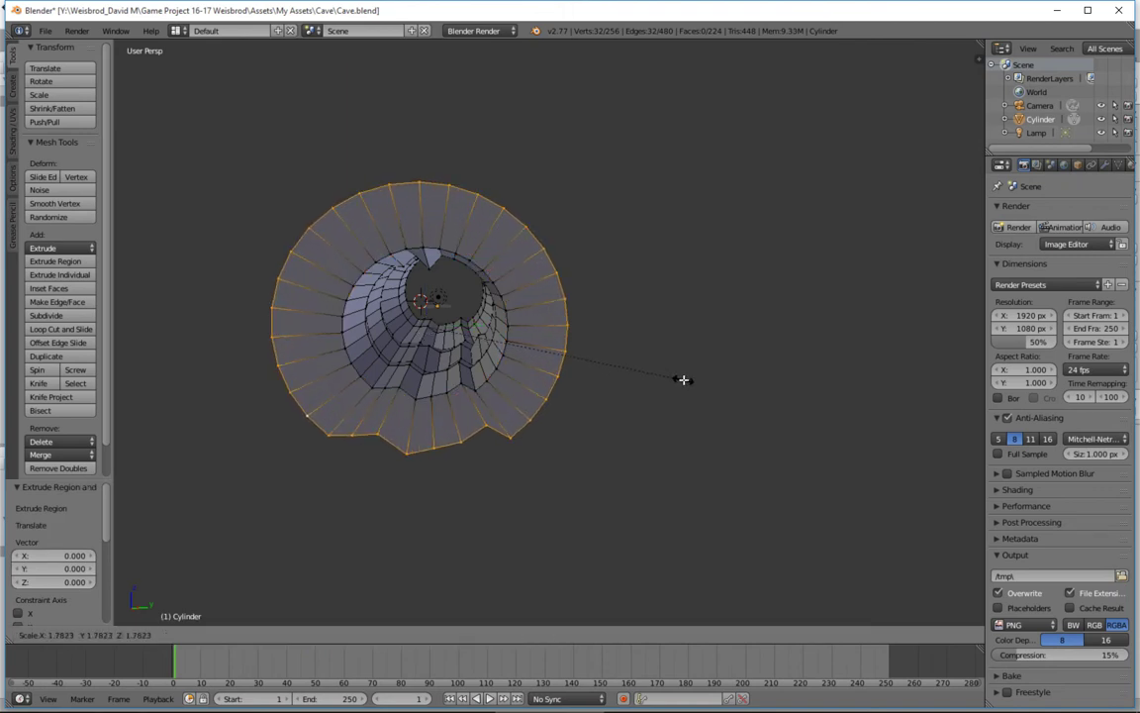
pyautogui.click(661, 379)
pyautogui.moveTo(661, 379); pyautogui.dragTo(667, 409, button='middle')
pyautogui.hotkey('ctrl', 's')
pyautogui.press('Return')
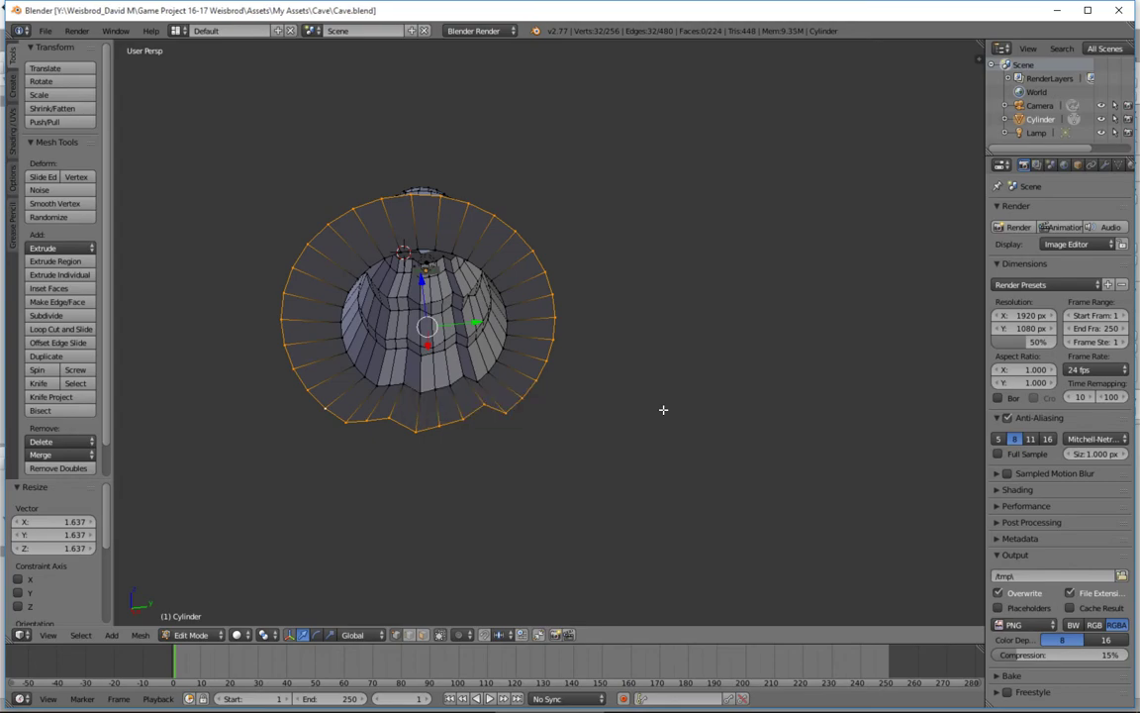
# Switch to Unity and examine how the entrance flange sits against the mountain and terrain.
pyautogui.hotkey('alt', 'Tab')
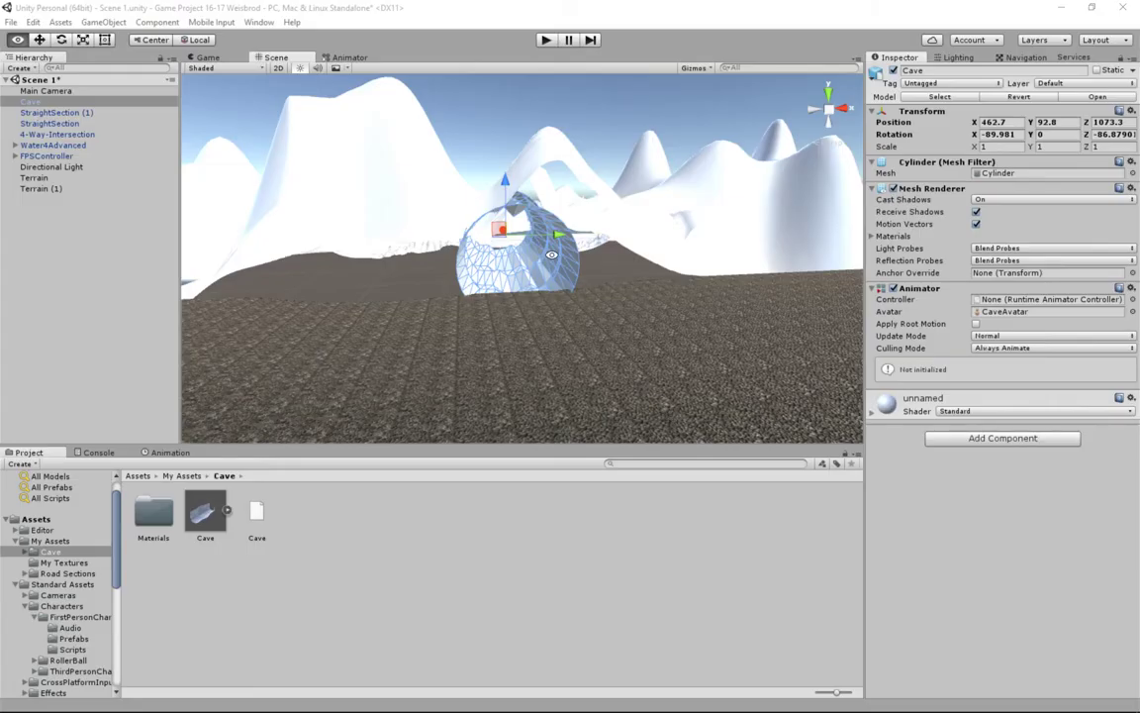
pyautogui.moveTo(554, 260)
pyautogui.mouseDown(button='middle')
pyautogui.moveTo(603, 270)
pyautogui.moveTo(538, 271)
pyautogui.mouseUp(button='middle')
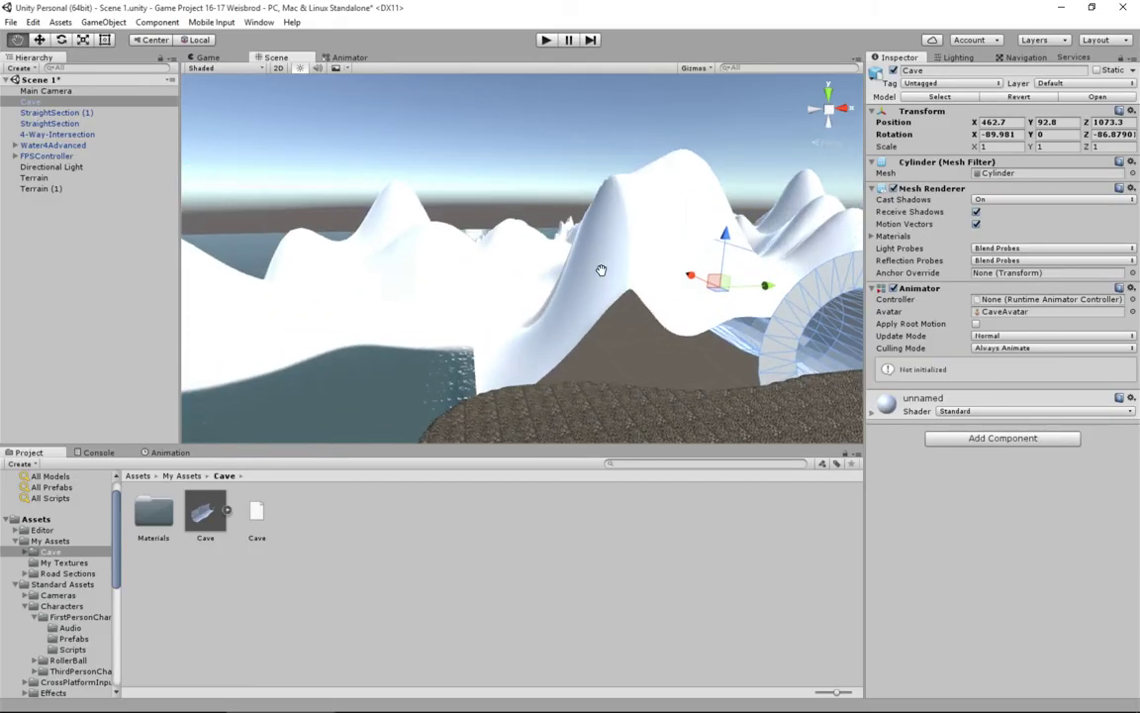
pyautogui.moveTo(539, 271); pyautogui.dragTo(643, 323, button='right')
pyautogui.moveTo(644, 323); pyautogui.dragTo(600, 311, button='middle')
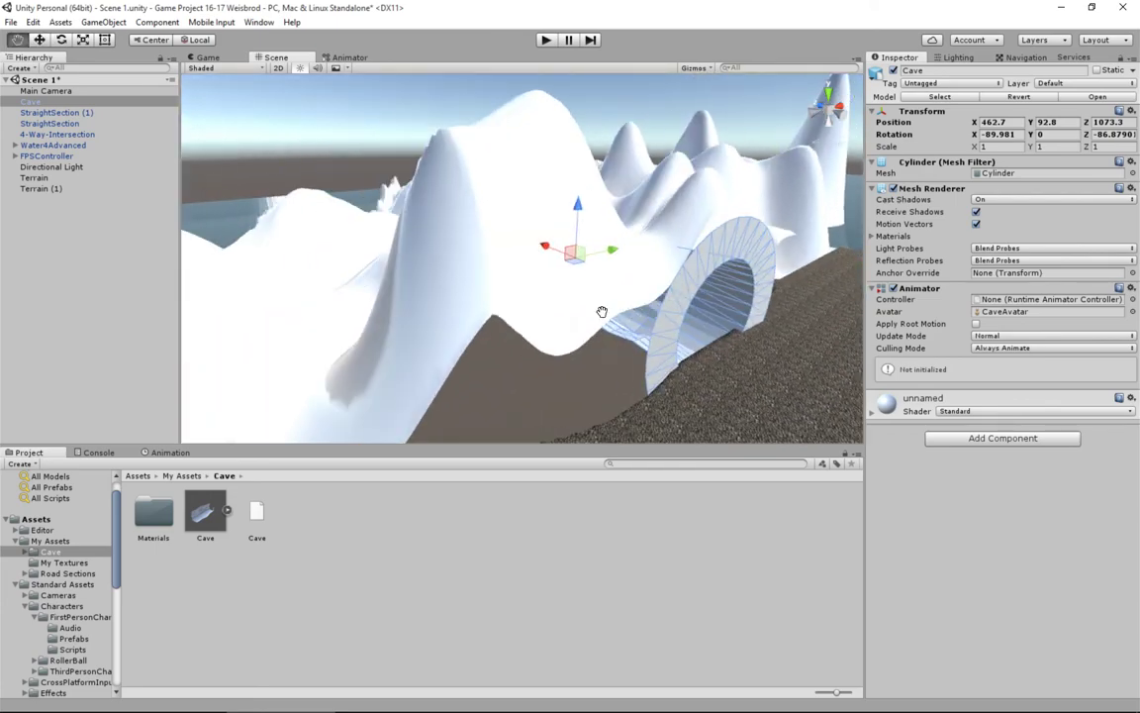
# Switch to Blender, extrude the flange's outer edge about 17.9 backward along X for thickness, and save over Cave.blend.
pyautogui.hotkey('alt', 'Tab')
pyautogui.moveTo(353, 275); pyautogui.dragTo(473, 282, button='middle')
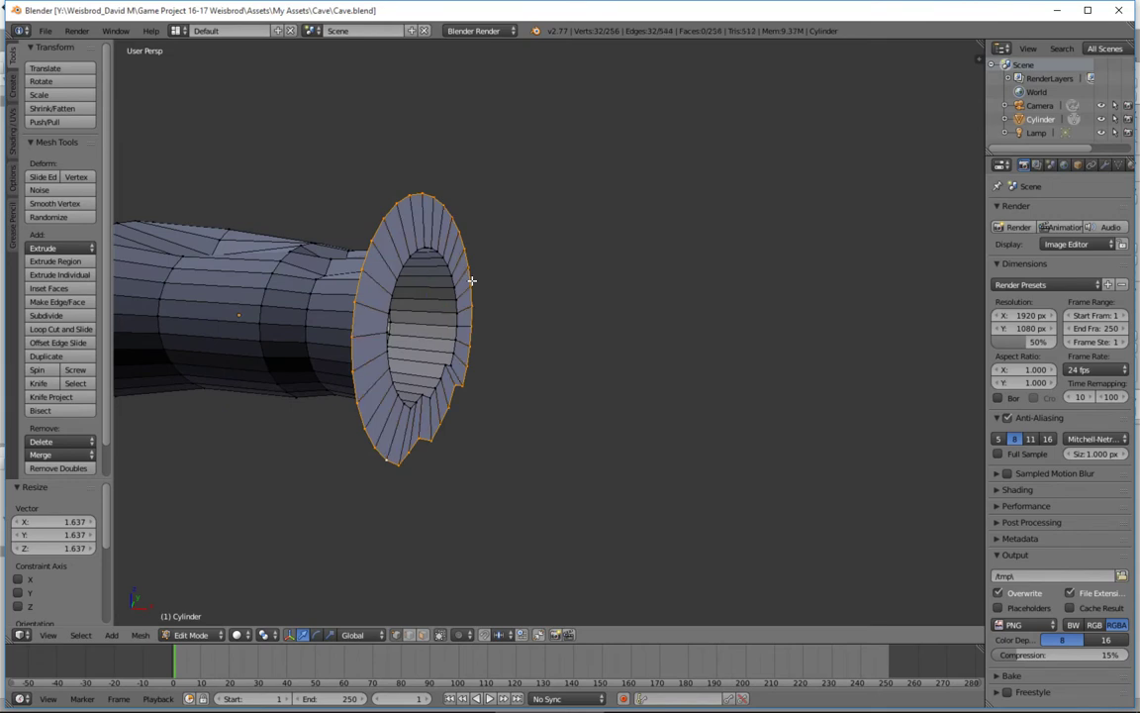
pyautogui.press('e')
pyautogui.rightClick(473, 281)
pyautogui.moveTo(476, 329); pyautogui.dragTo(437, 325)
pyautogui.hotkey('ctrl', 's')
pyautogui.click(437, 325)
# Switch to Unity and inspect the thickened flange around the cave entrance.
pyautogui.hotkey('alt', 'Tab')
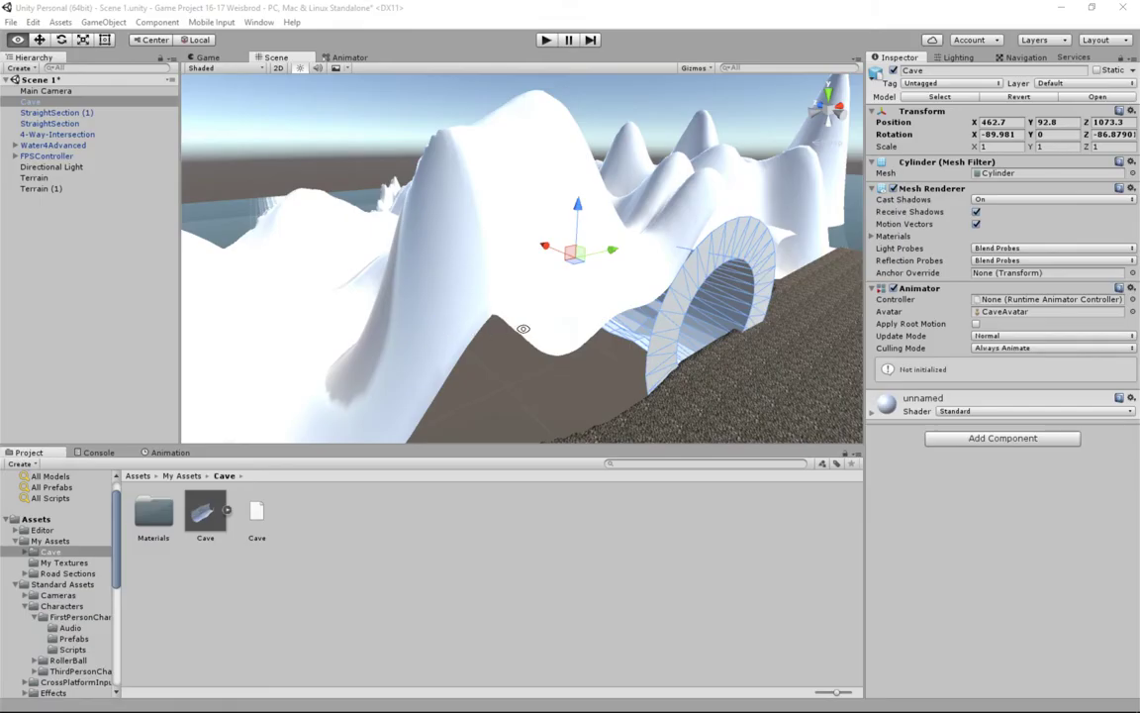
pyautogui.moveTo(639, 324); pyautogui.dragTo(584, 314, button='middle')
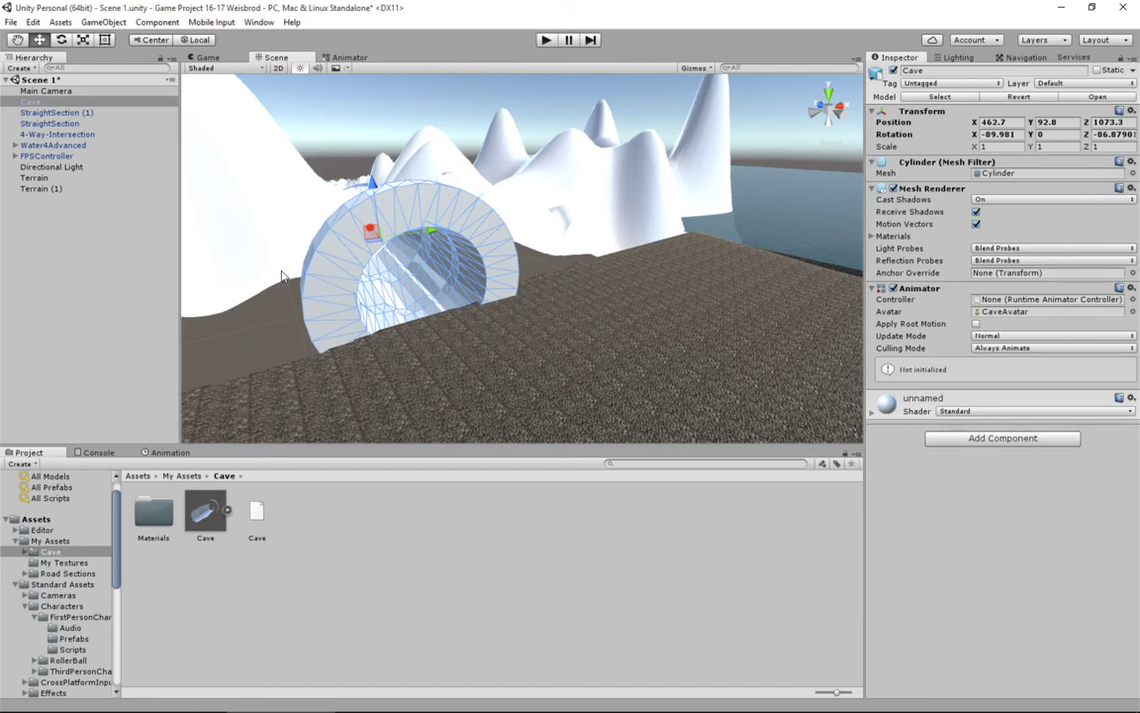
pyautogui.keyDown('alt'); pyautogui.moveTo(282, 277); pyautogui.dragTo(406, 252); pyautogui.keyUp('alt')
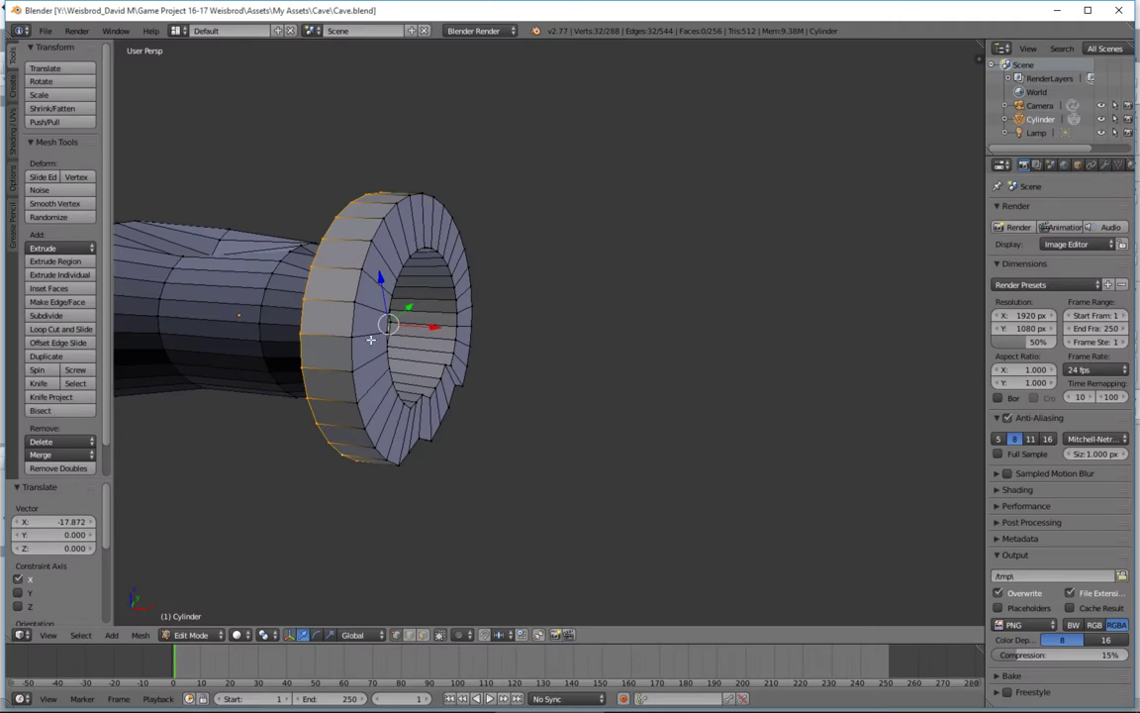
pyautogui.moveTo(335, 293); pyautogui.dragTo(278, 312, button='middle')
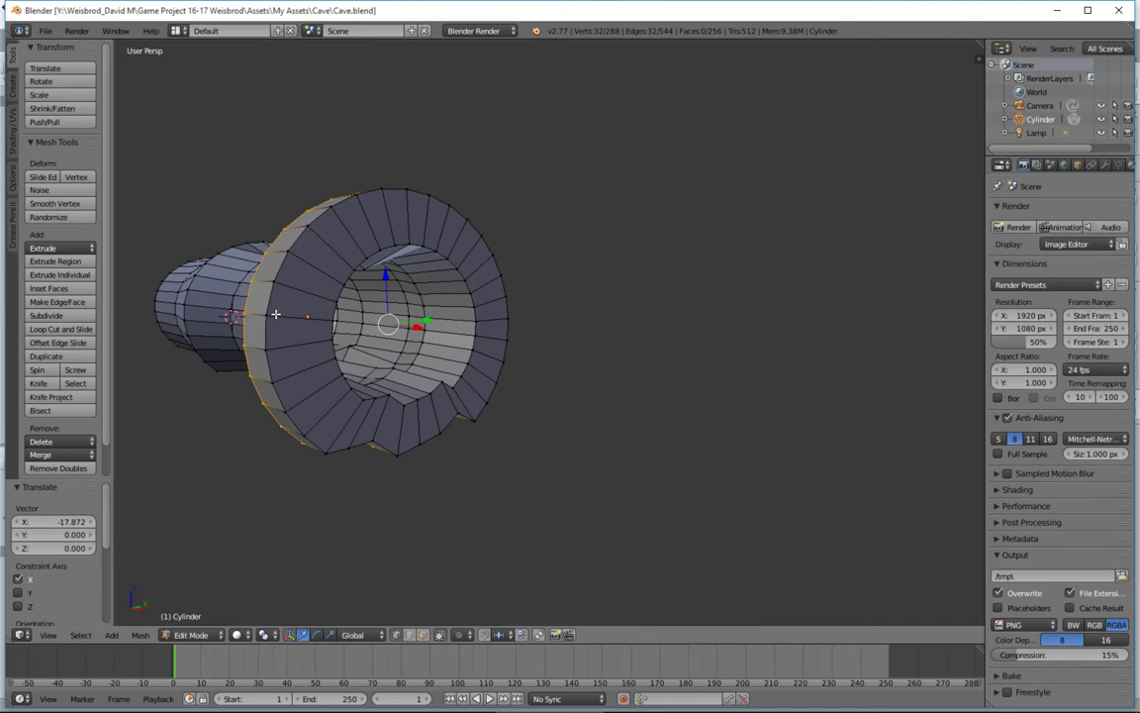
pyautogui.rightClick(270, 314)
pyautogui.keyDown('shift'); pyautogui.rightClick(270, 350); pyautogui.keyUp('shift')
pyautogui.keyDown('shift'); pyautogui.rightClick(275, 382); pyautogui.keyUp('shift')
pyautogui.keyDown('shift'); pyautogui.rightClick(283, 409); pyautogui.keyUp('shift')
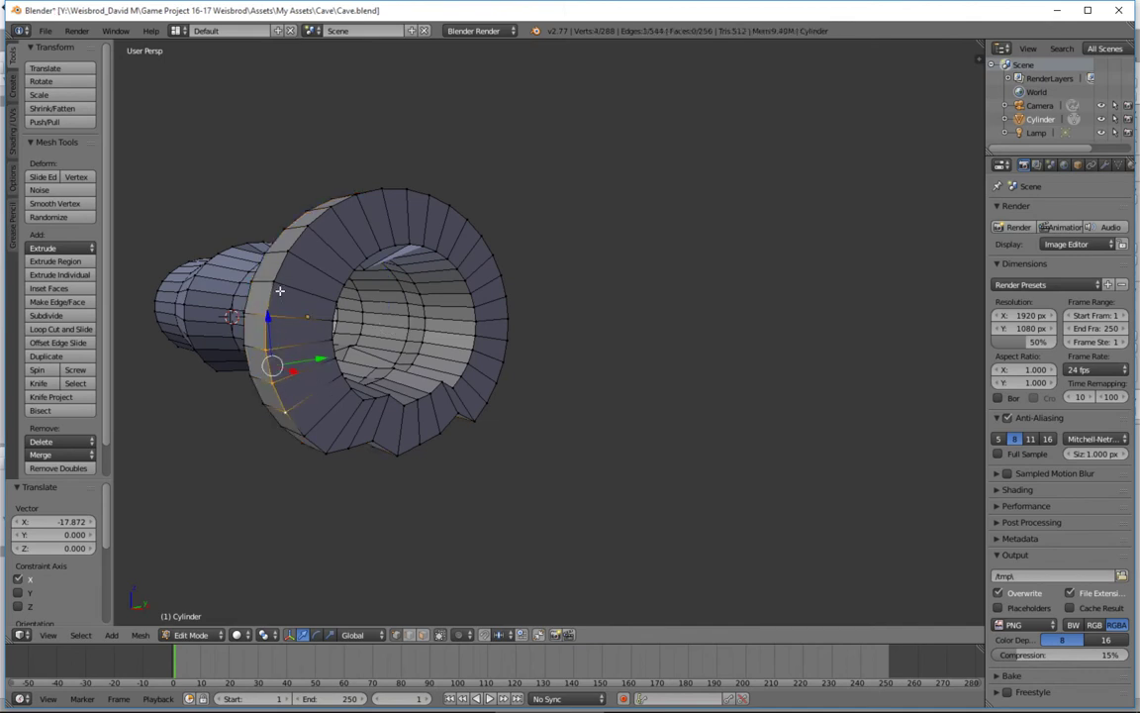
pyautogui.press('a')
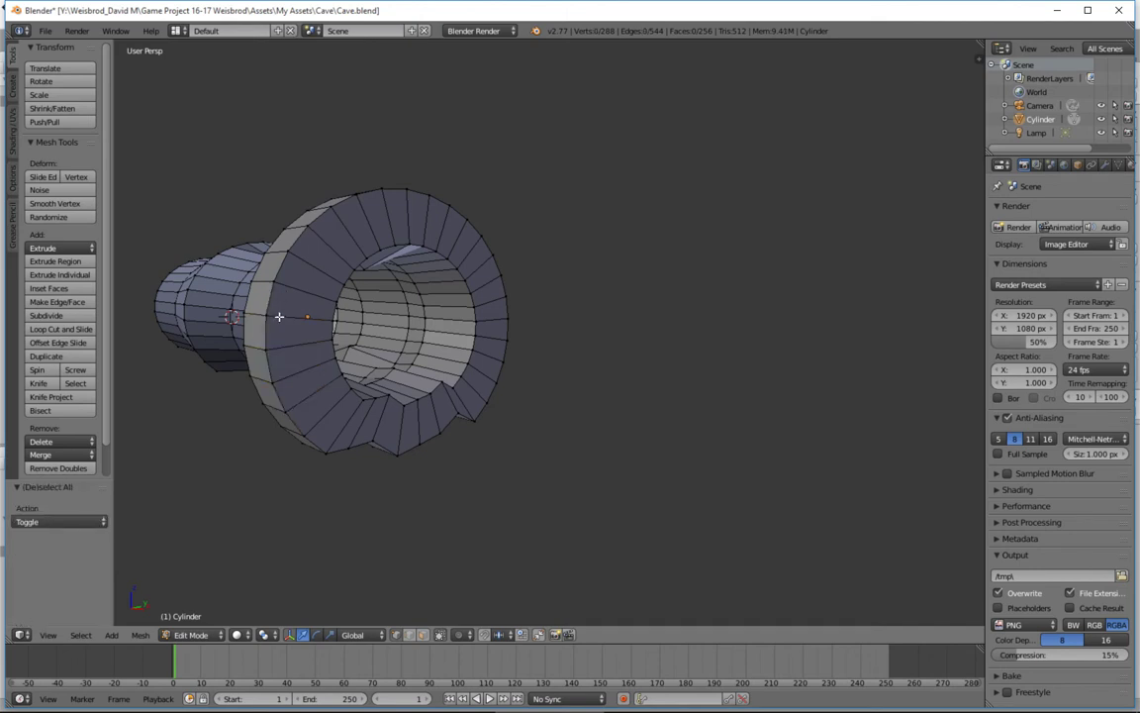
# Circle-select the front and back rim vertices on one side of the flange and stretch them outward along negative Y.
pyautogui.press('c')
pyautogui.moveTo(274, 316)
pyautogui.mouseDown()
pyautogui.moveTo(281, 270)
pyautogui.moveTo(273, 347)
pyautogui.moveTo(286, 406)
pyautogui.mouseUp()
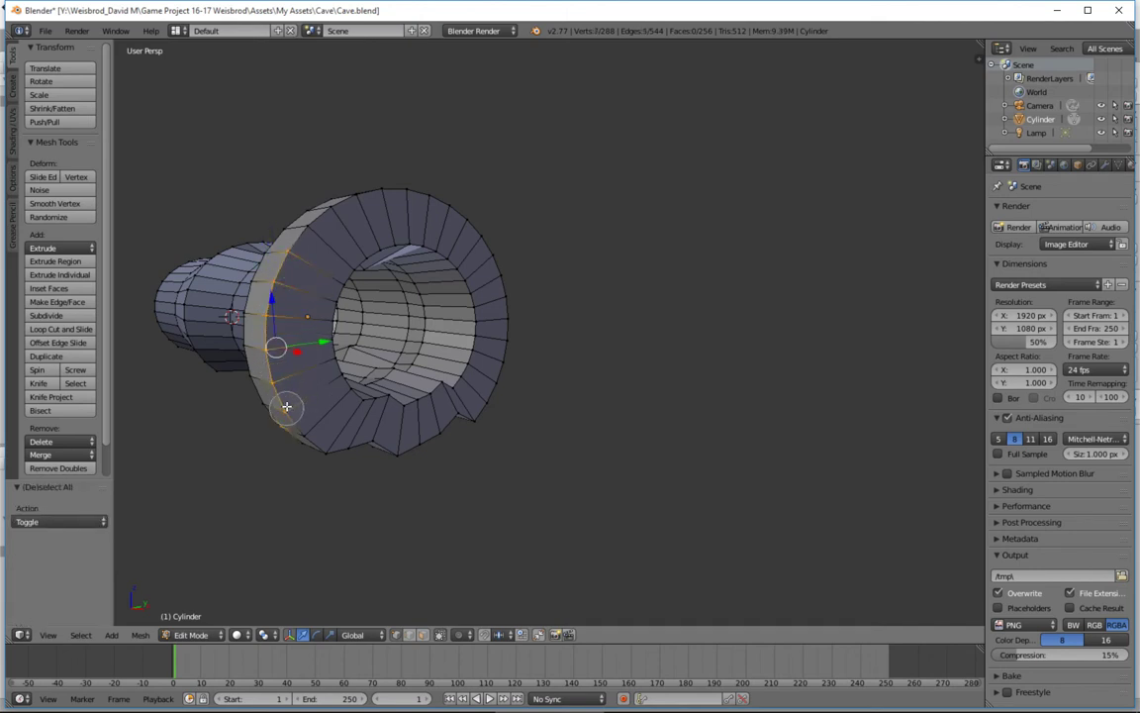
pyautogui.rightClick(277, 297)
pyautogui.moveTo(277, 297)
pyautogui.mouseDown(button='middle')
pyautogui.moveTo(313, 318)
pyautogui.moveTo(488, 323)
pyautogui.mouseUp(button='middle')
pyautogui.press('c')
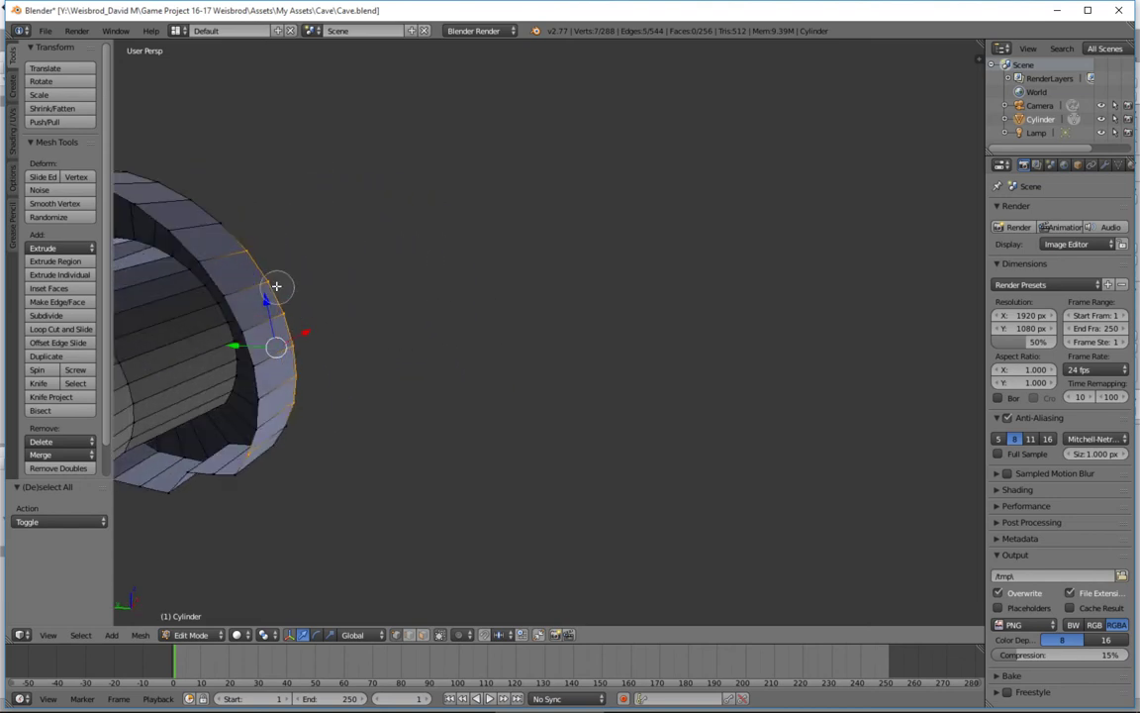
pyautogui.moveTo(222, 280)
pyautogui.mouseDown()
pyautogui.moveTo(258, 313)
pyautogui.moveTo(268, 424)
pyautogui.moveTo(243, 309)
pyautogui.moveTo(224, 262)
pyautogui.moveTo(208, 260)
pyautogui.mouseUp()
pyautogui.rightClick(209, 259)
pyautogui.moveTo(408, 326); pyautogui.dragTo(213, 326, button='middle')
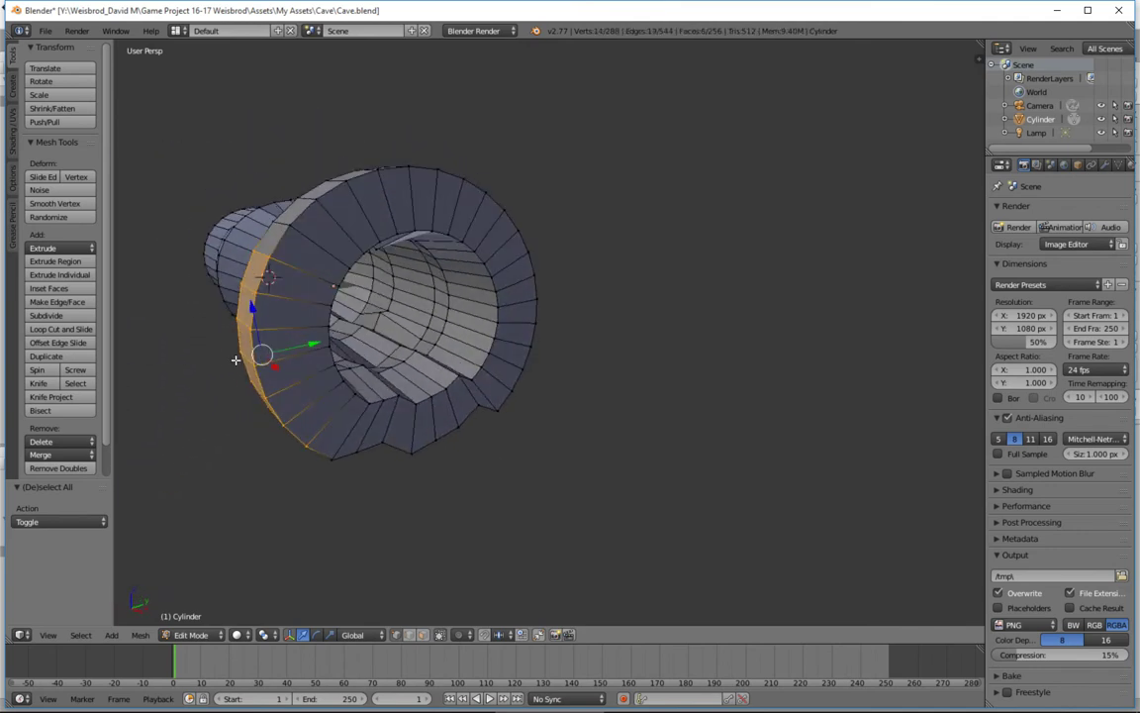
pyautogui.press('g')
pyautogui.press('y')
pyautogui.click(298, 344)
pyautogui.moveTo(298, 345); pyautogui.dragTo(316, 353, button='middle')
pyautogui.scroll(-5, 282, 350)
pyautogui.scroll(2, 298, 331)
pyautogui.moveTo(265, 332); pyautogui.dragTo(250, 341)
# Move the stretched flange's upper edge outward along negative Y, raise it 3.55 along Z, and save over Cave.blend.
pyautogui.rightClick(280, 279)
pyautogui.press('g')
pyautogui.press('y')
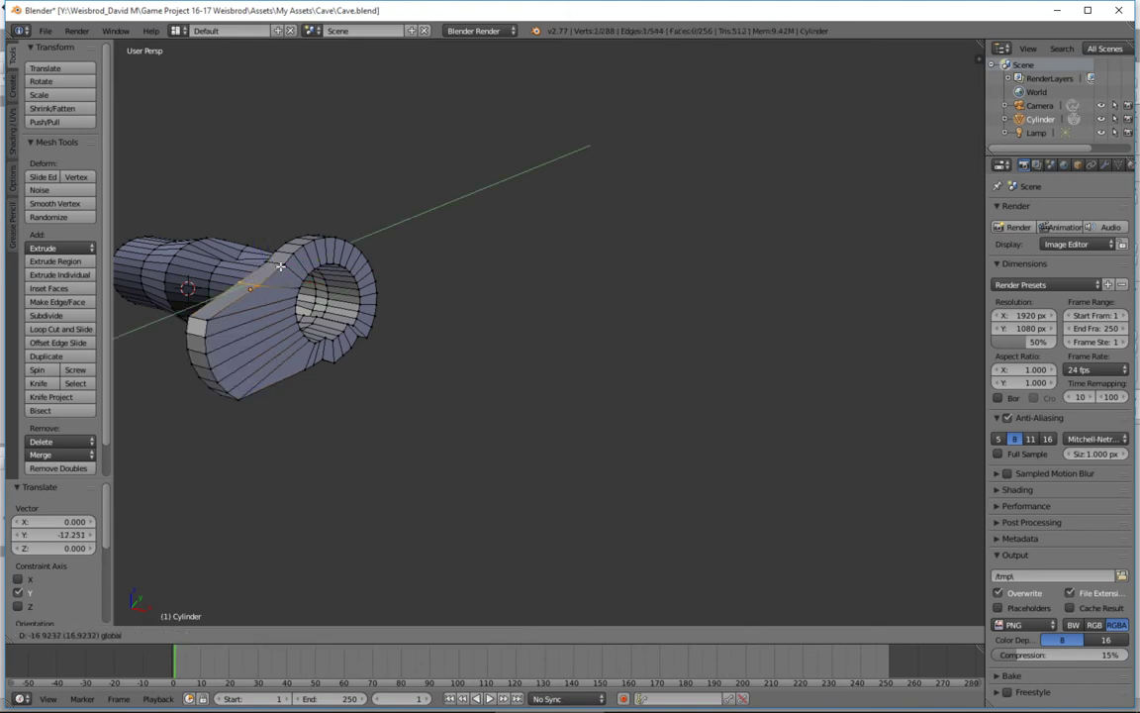
pyautogui.click(240, 269)
pyautogui.press('g')
pyautogui.press('z')
pyautogui.click(246, 245)
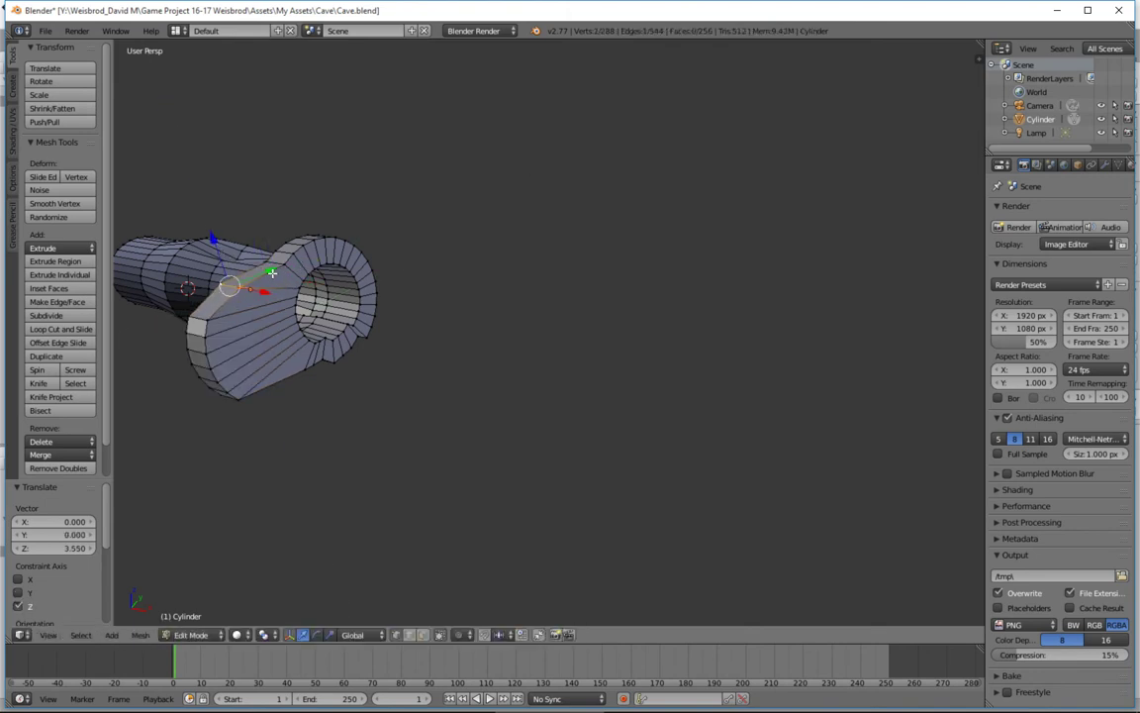
pyautogui.moveTo(259, 276); pyautogui.dragTo(248, 322, button='middle')
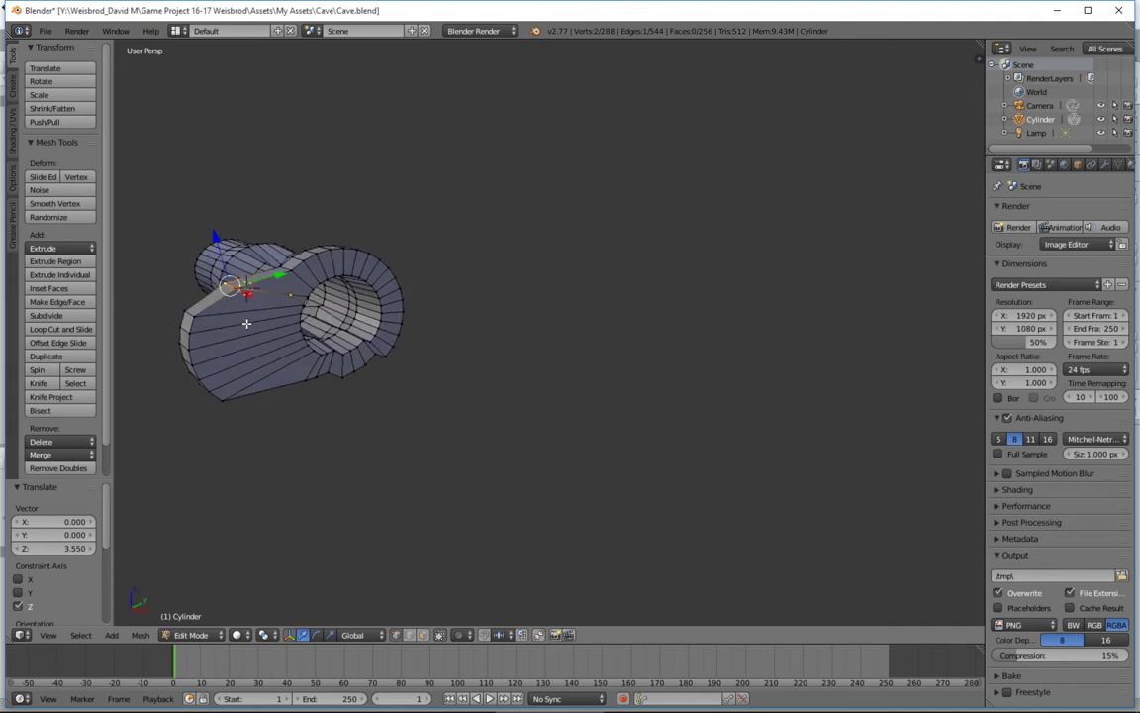
pyautogui.hotkey('ctrl', 's')
# Switch to Unity and examine the widened flange beside the mountain from several angles.
pyautogui.hotkey('alt', 'Tab')
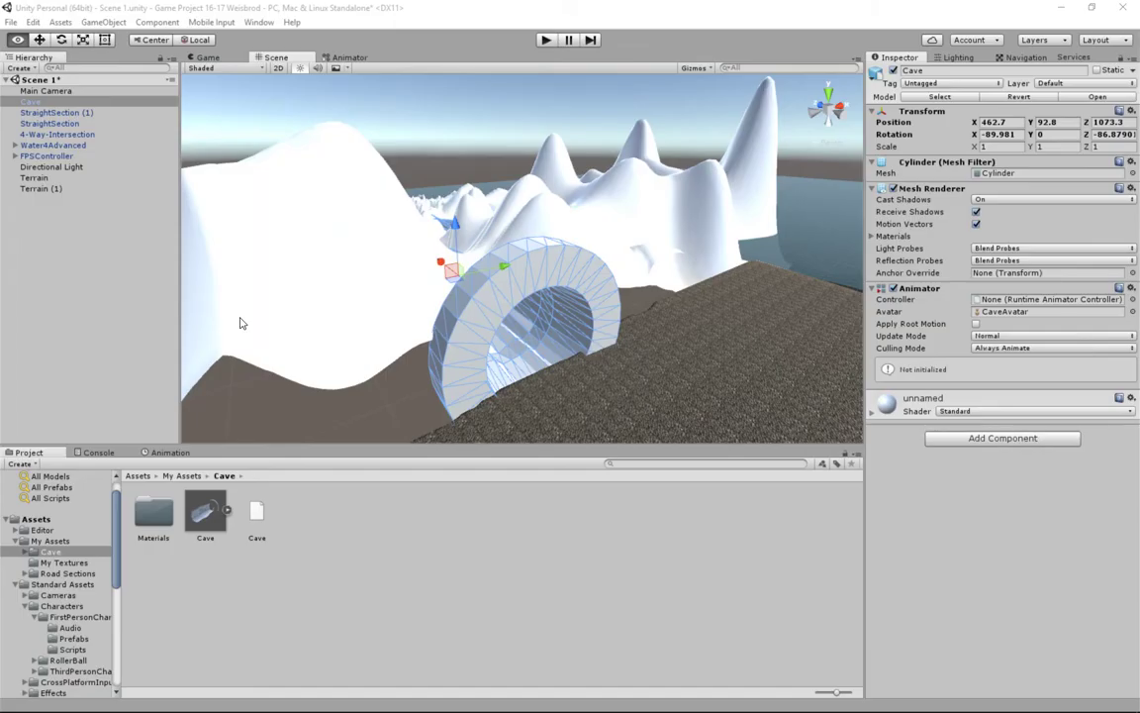
pyautogui.moveTo(438, 358); pyautogui.dragTo(478, 352, button='middle')
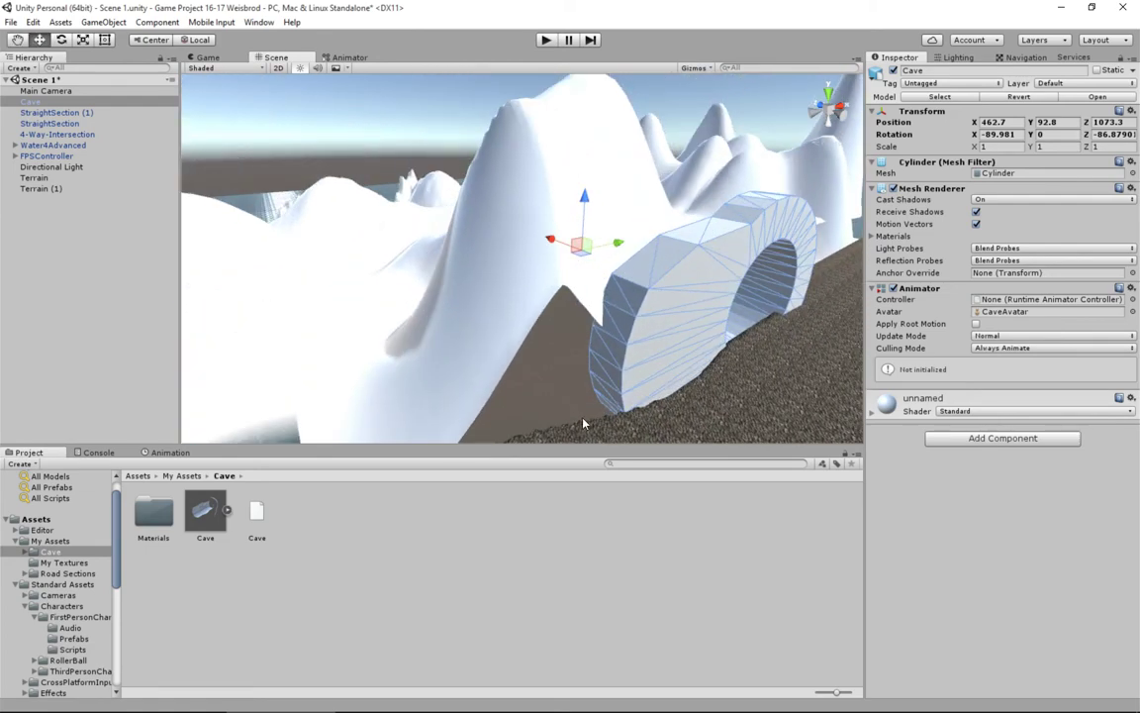
pyautogui.moveTo(601, 424); pyautogui.dragTo(577, 406, button='middle')
pyautogui.moveTo(693, 368); pyautogui.dragTo(601, 405, button='middle')
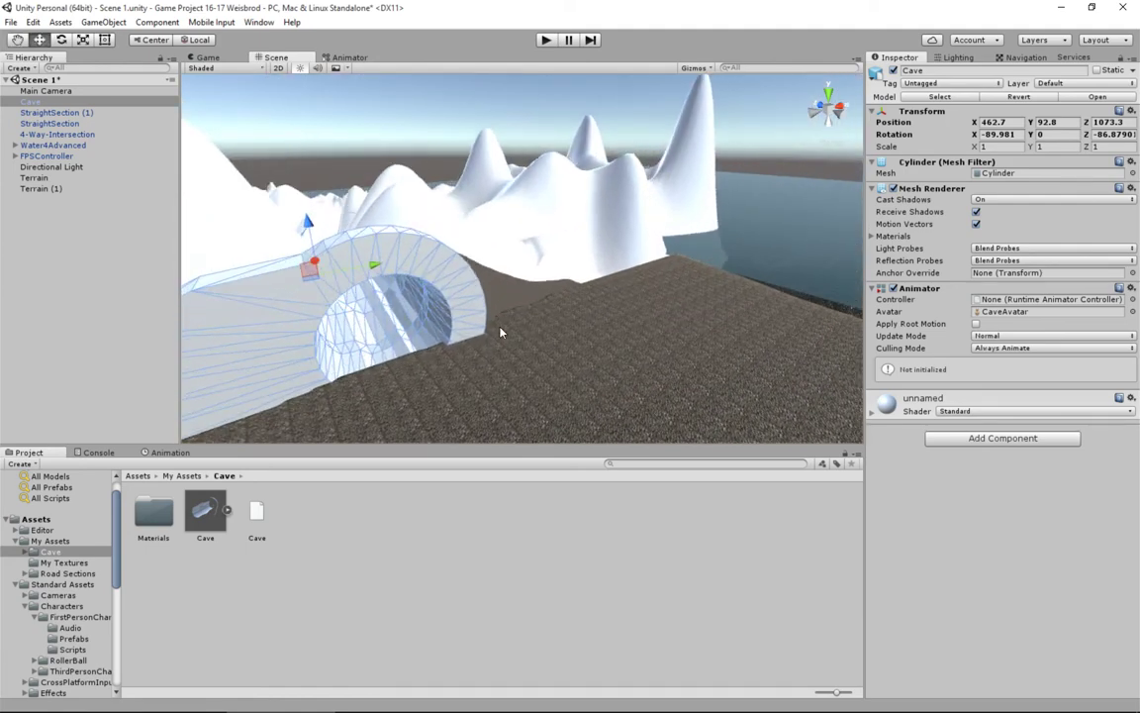
pyautogui.moveTo(489, 355); pyautogui.dragTo(539, 336, button='middle')
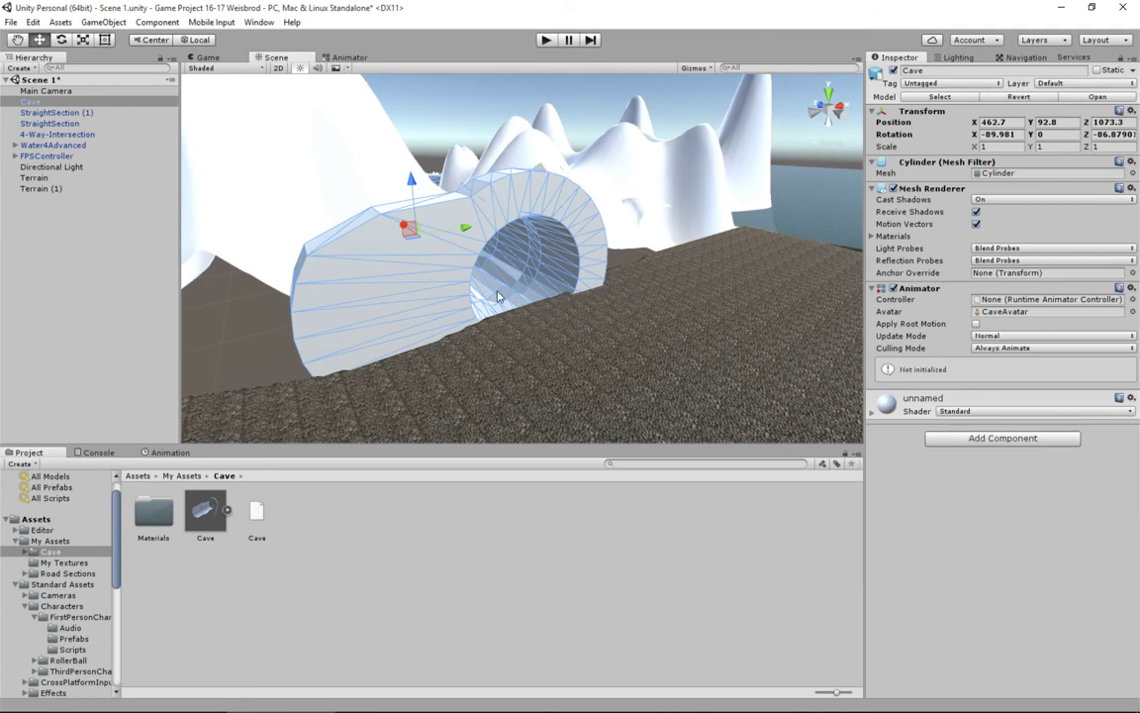
pyautogui.moveTo(532, 258); pyautogui.dragTo(516, 272, button='right')
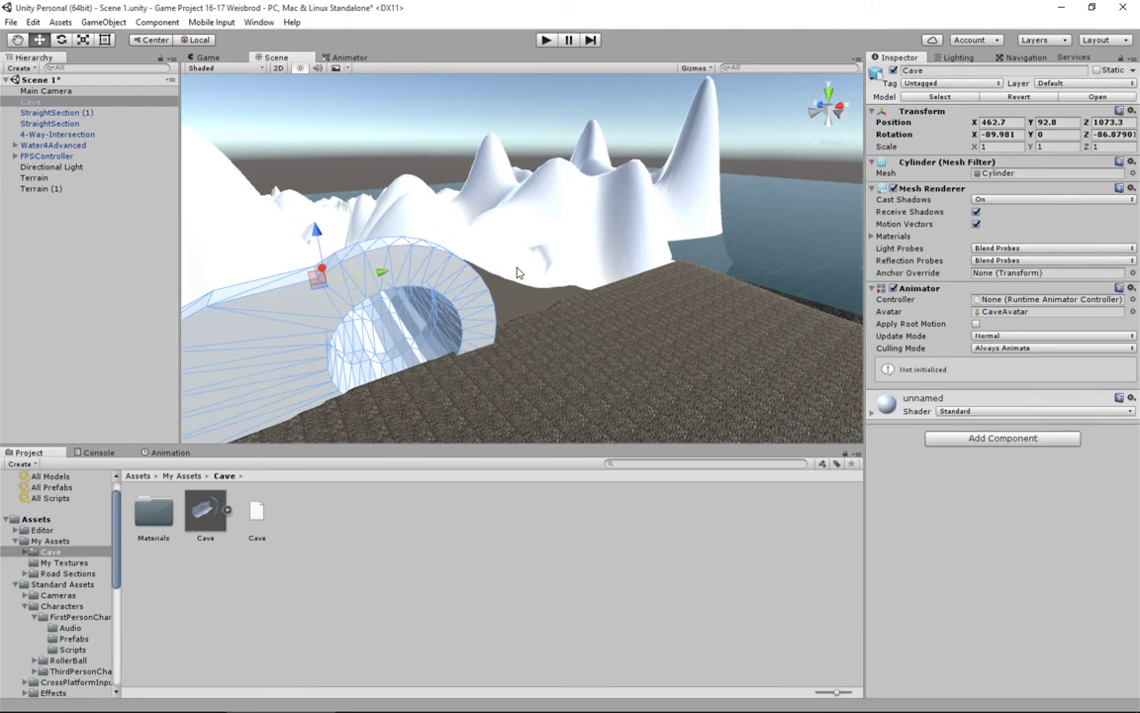
# Compare the flange's shape in Blender with its fit against the mountain terrain in Unity.
pyautogui.hotkey('alt', 'Tab')
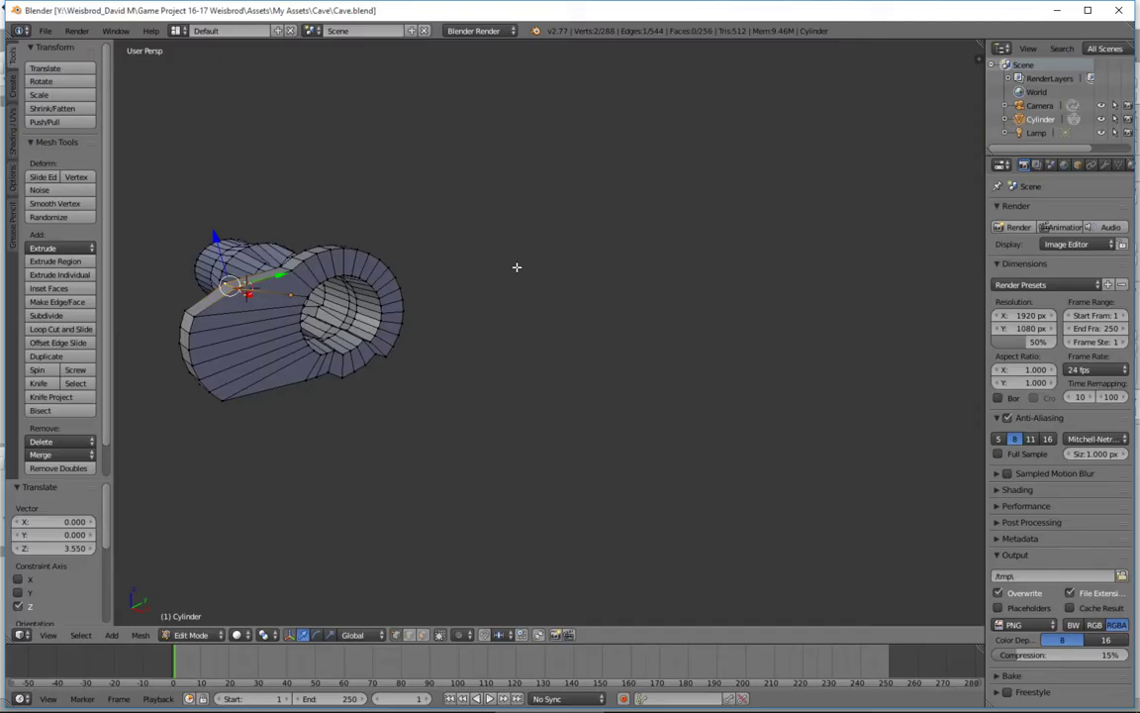
pyautogui.hotkey('alt', 'Tab')
pyautogui.hotkey('alt', 'Tab')
pyautogui.press('super+Tab')
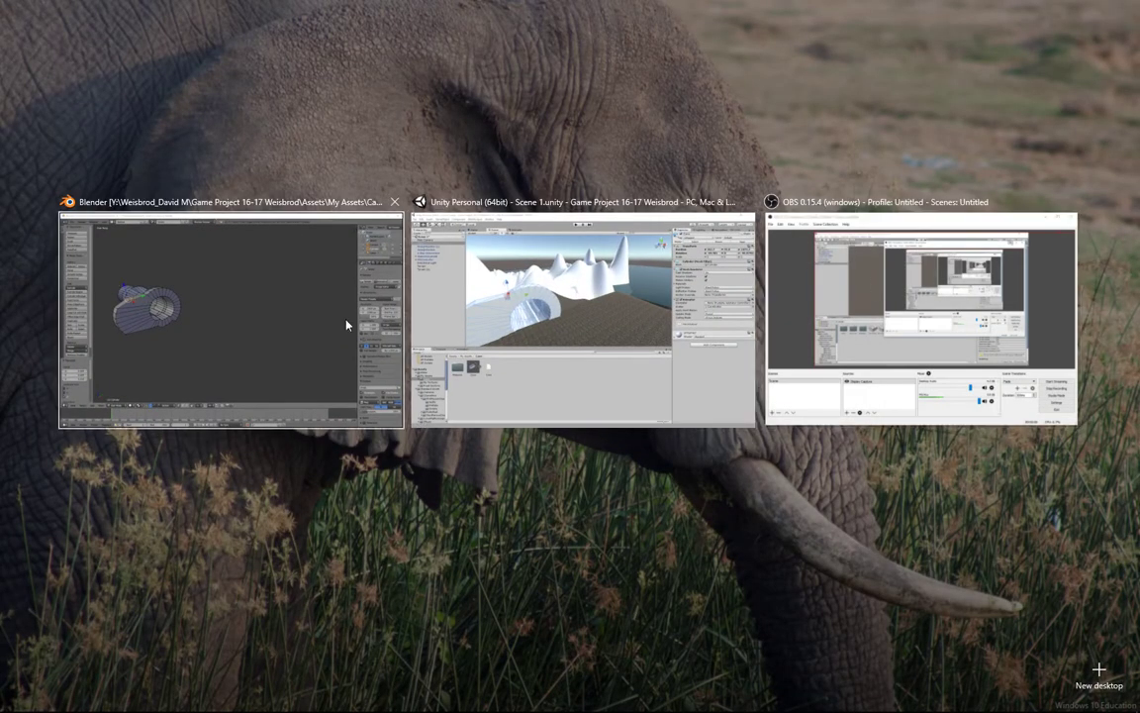
pyautogui.click(305, 348)
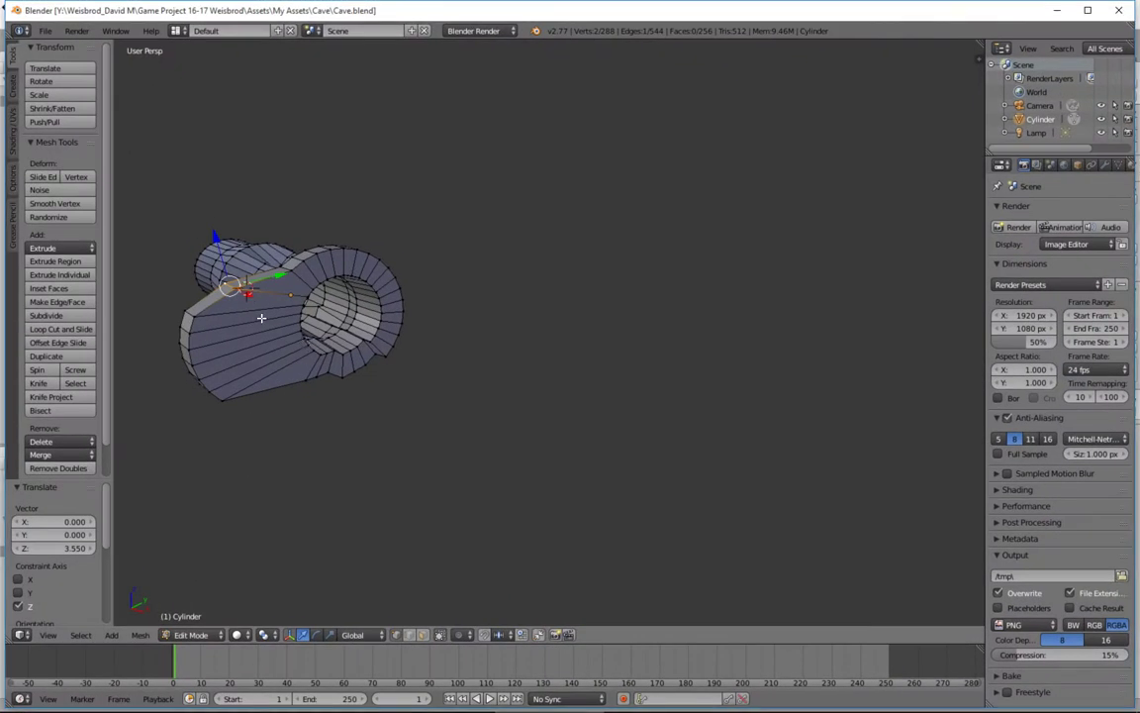
pyautogui.moveTo(264, 308); pyautogui.dragTo(381, 366, button='middle')
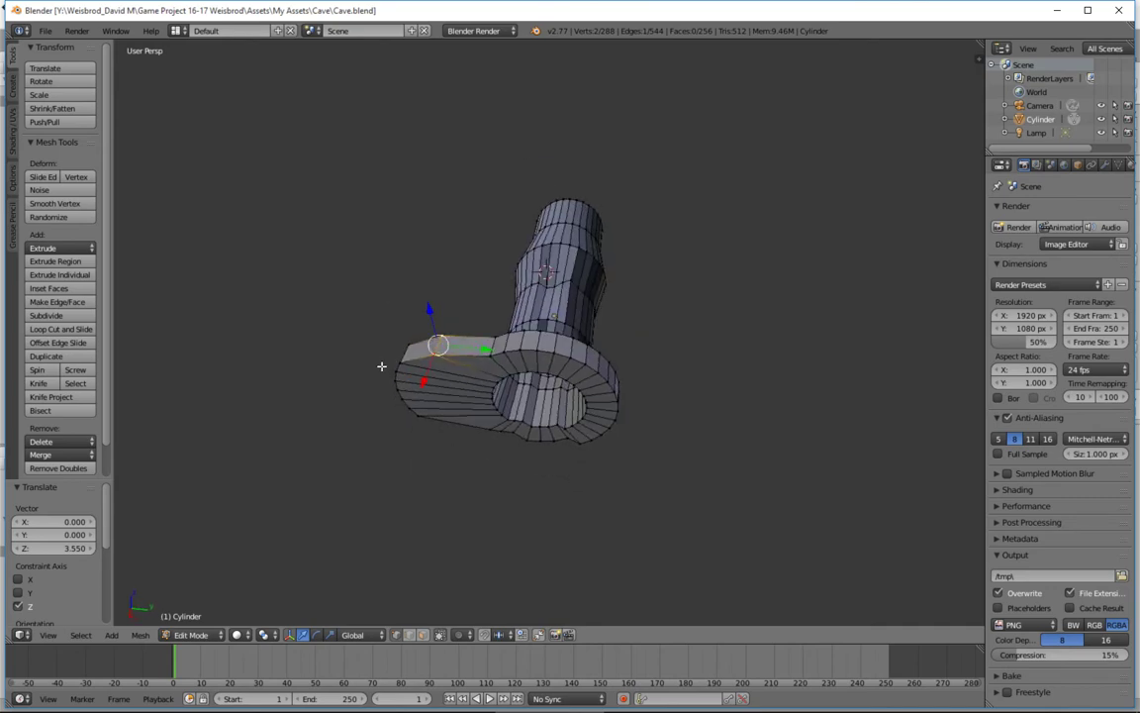
pyautogui.hotkey('alt', 'Tab')
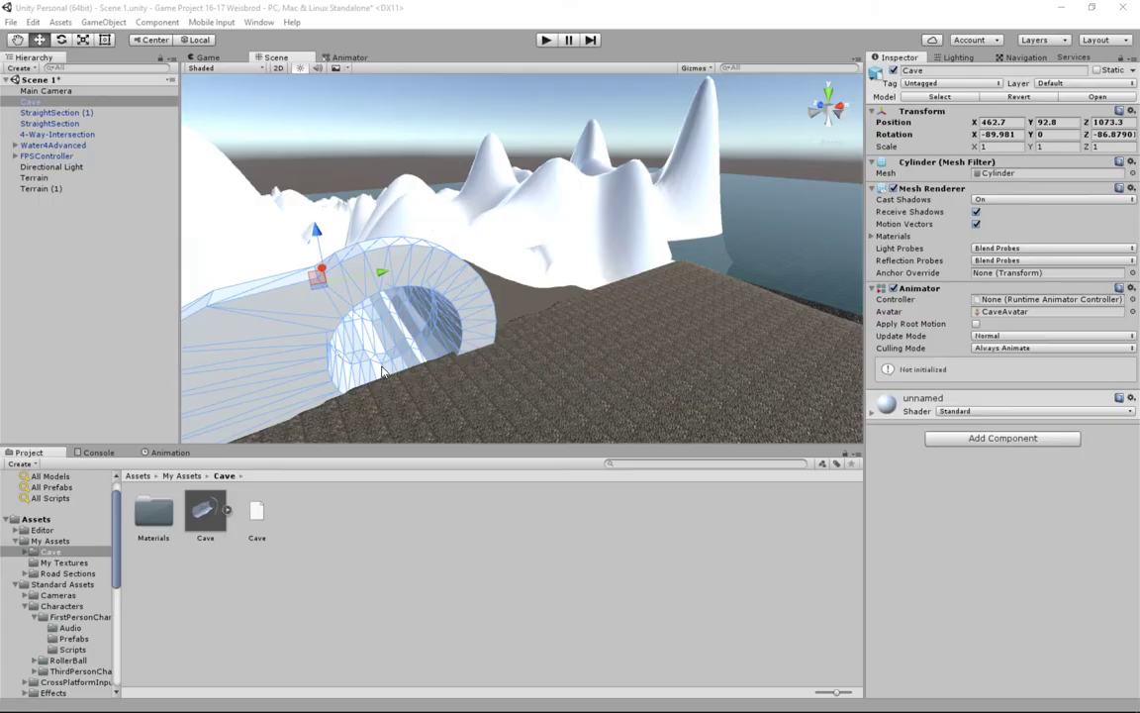
pyautogui.keyDown('alt'); pyautogui.moveTo(539, 266); pyautogui.dragTo(509, 310); pyautogui.keyUp('alt')
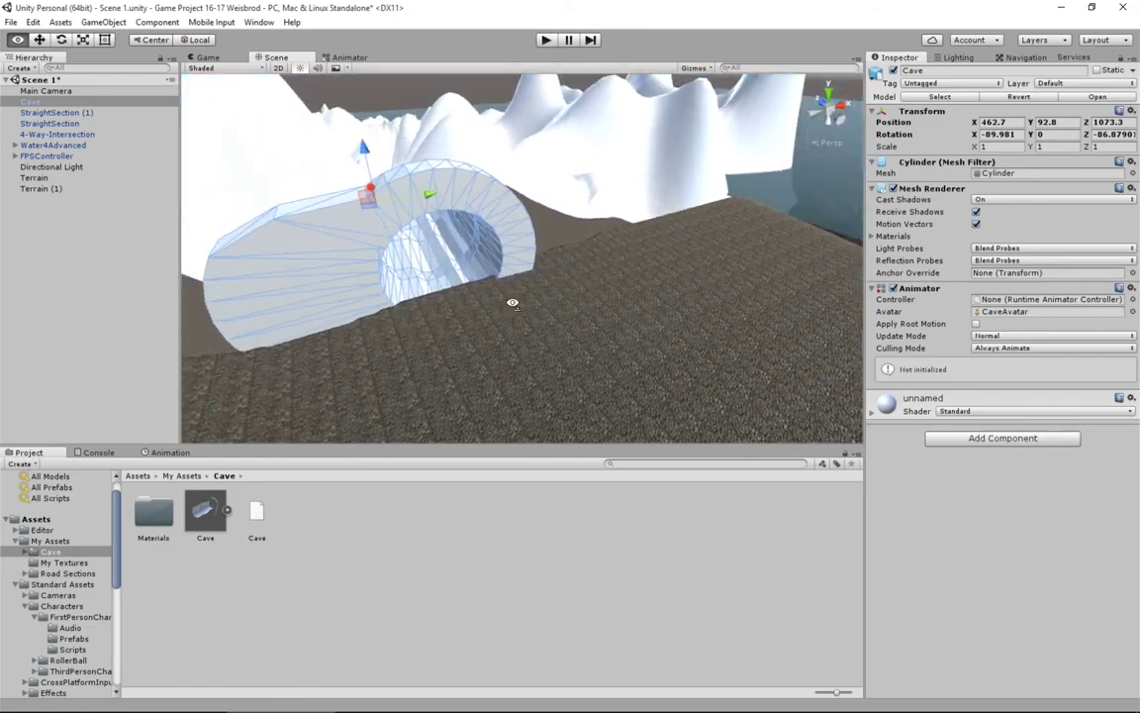
# Switch to Blender, try repositioning one vertex on the stretched flange's upper edge, and undo the move.
pyautogui.hotkey('alt', 'Tab')
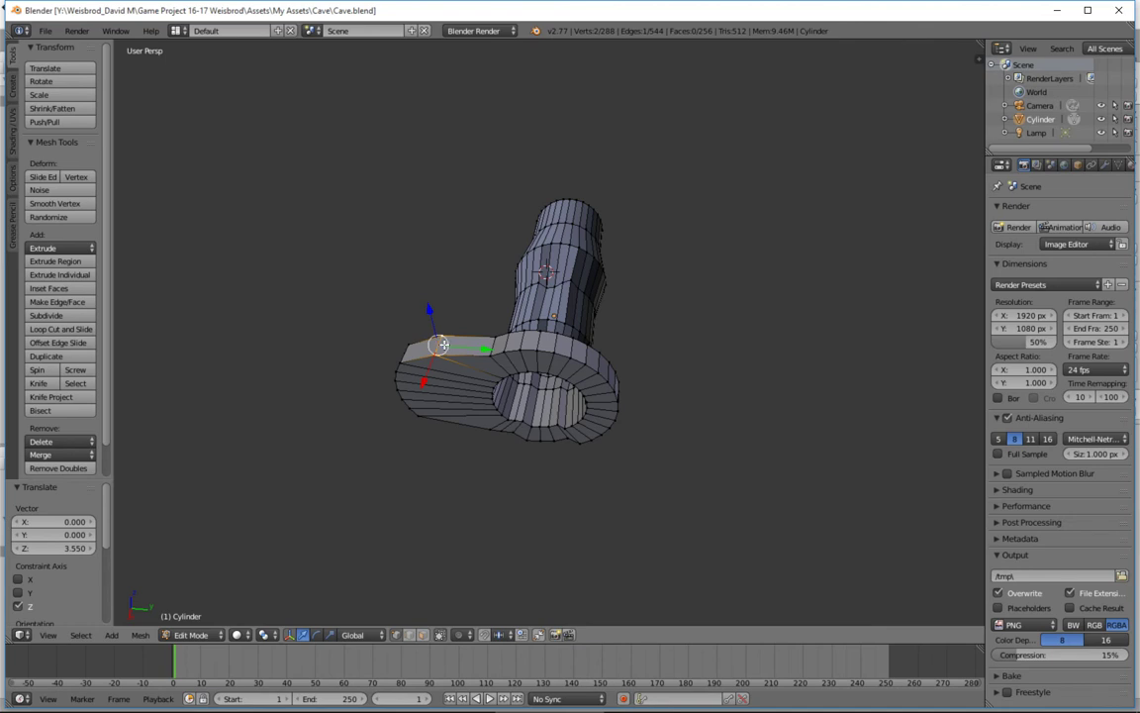
pyautogui.press('g')
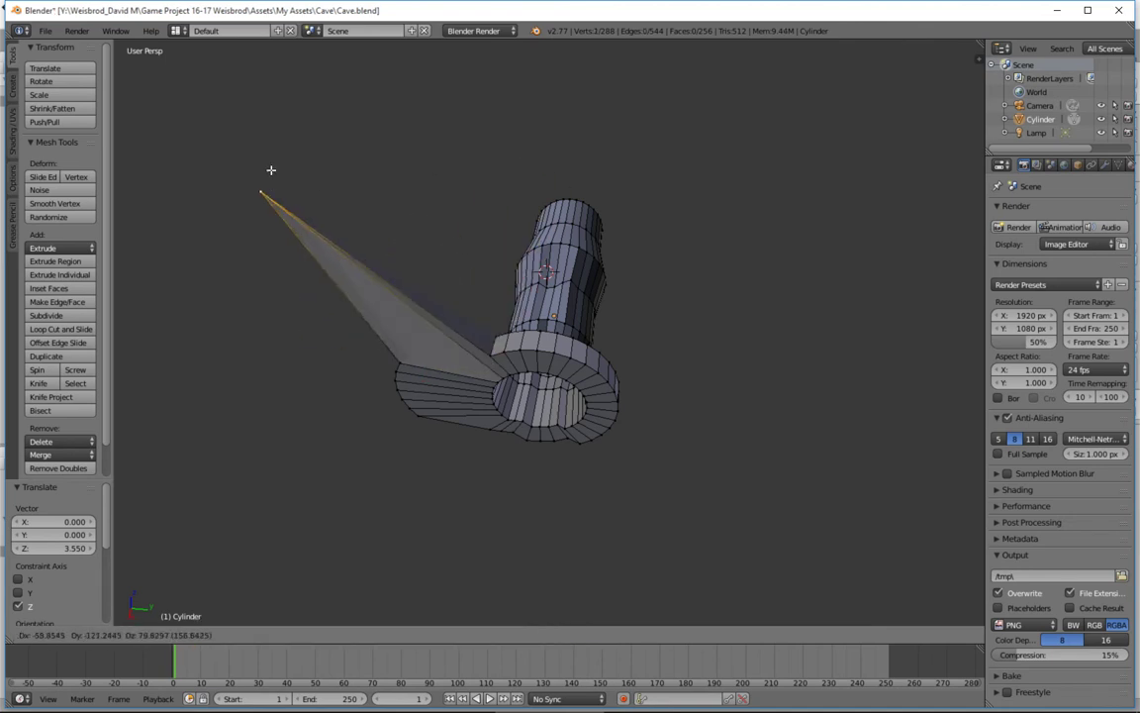
pyautogui.click(476, 368)
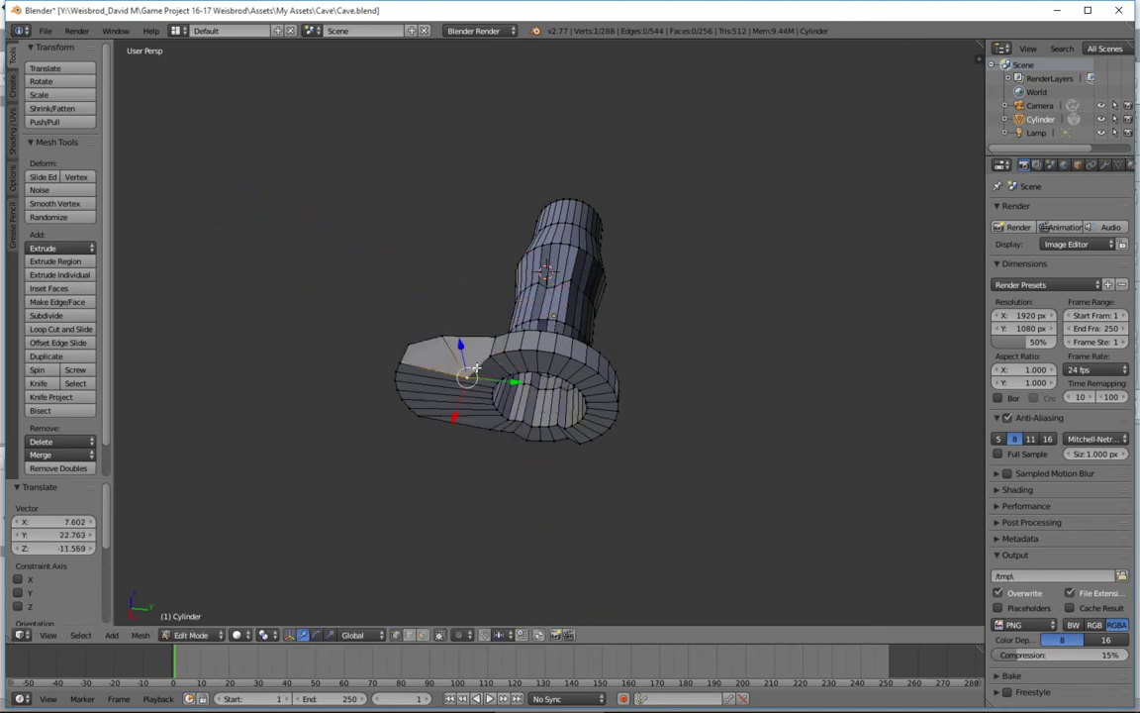
pyautogui.hotkey('ctrl', 'z')
# Select the edge ring at the tunnel's far end and extrude it outward along negative X.
pyautogui.moveTo(427, 465); pyautogui.dragTo(544, 440, button='middle')
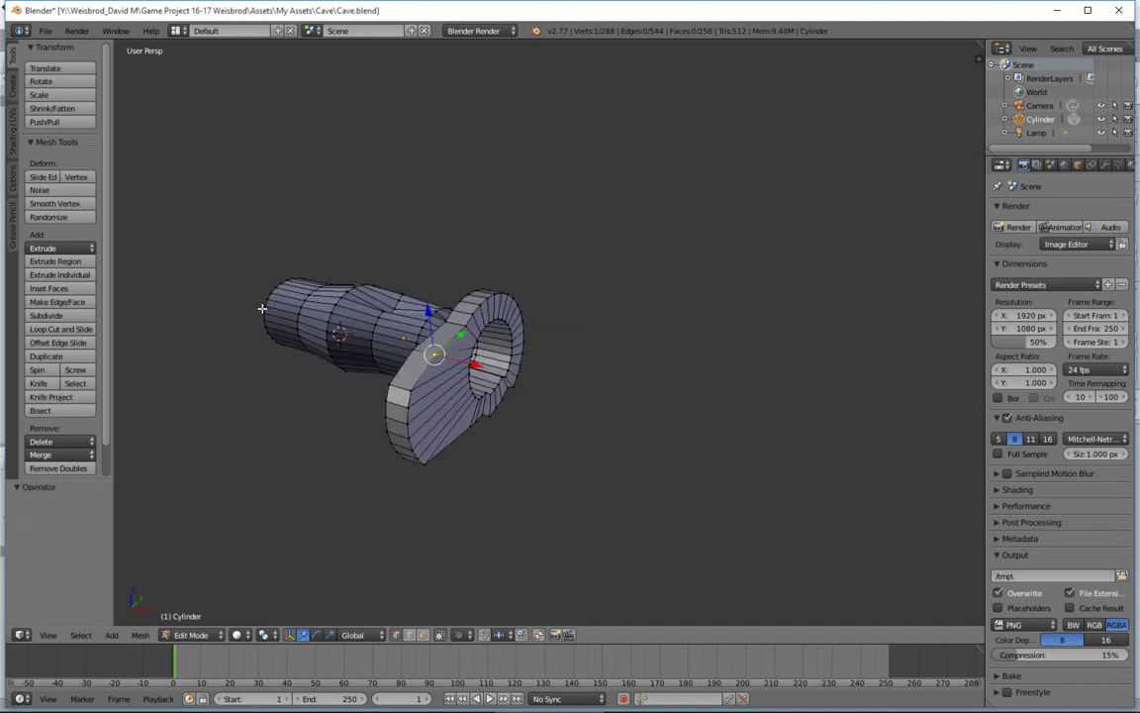
pyautogui.press('super')
pyautogui.click(316, 181)
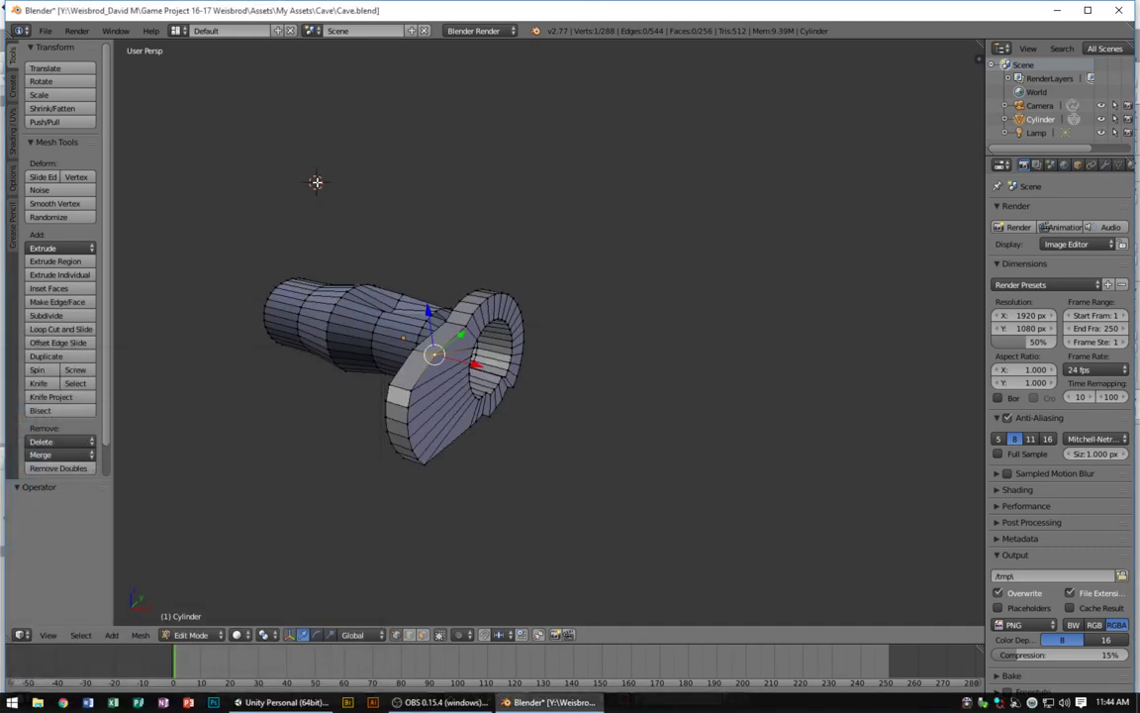
pyautogui.scroll(5, 302, 318)
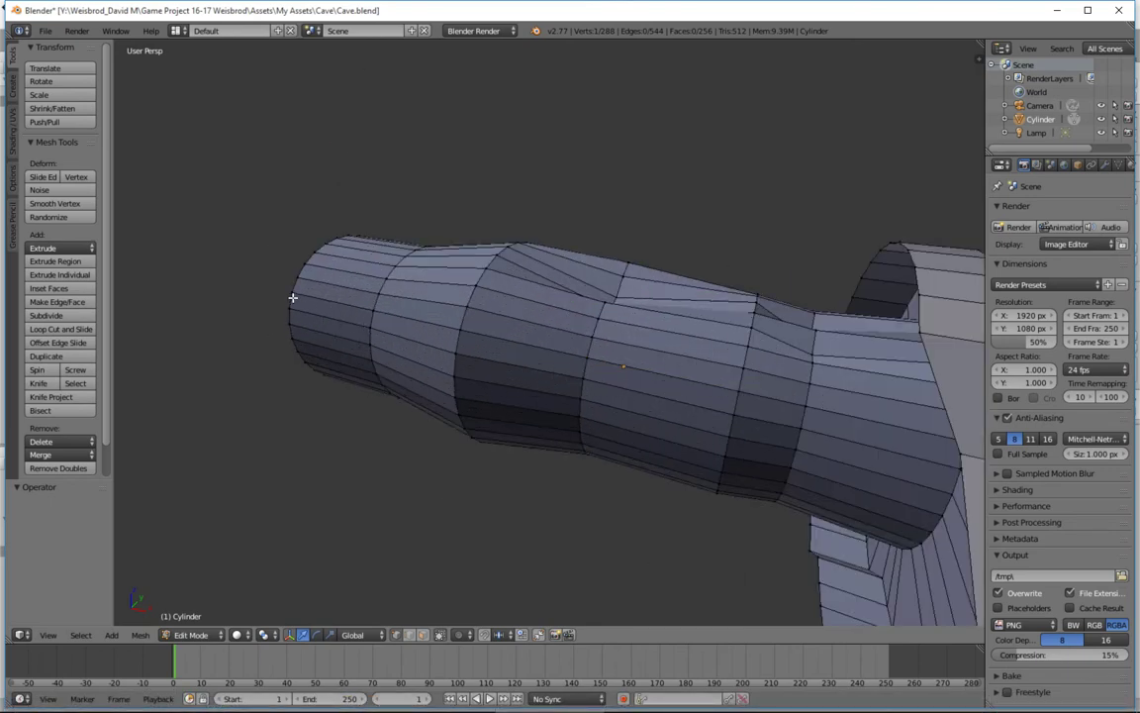
pyautogui.keyDown('alt'); pyautogui.rightClick(294, 301); pyautogui.keyUp('alt')
pyautogui.moveTo(372, 295); pyautogui.dragTo(431, 278, button='middle')
pyautogui.press('e')
pyautogui.rightClick(430, 278)
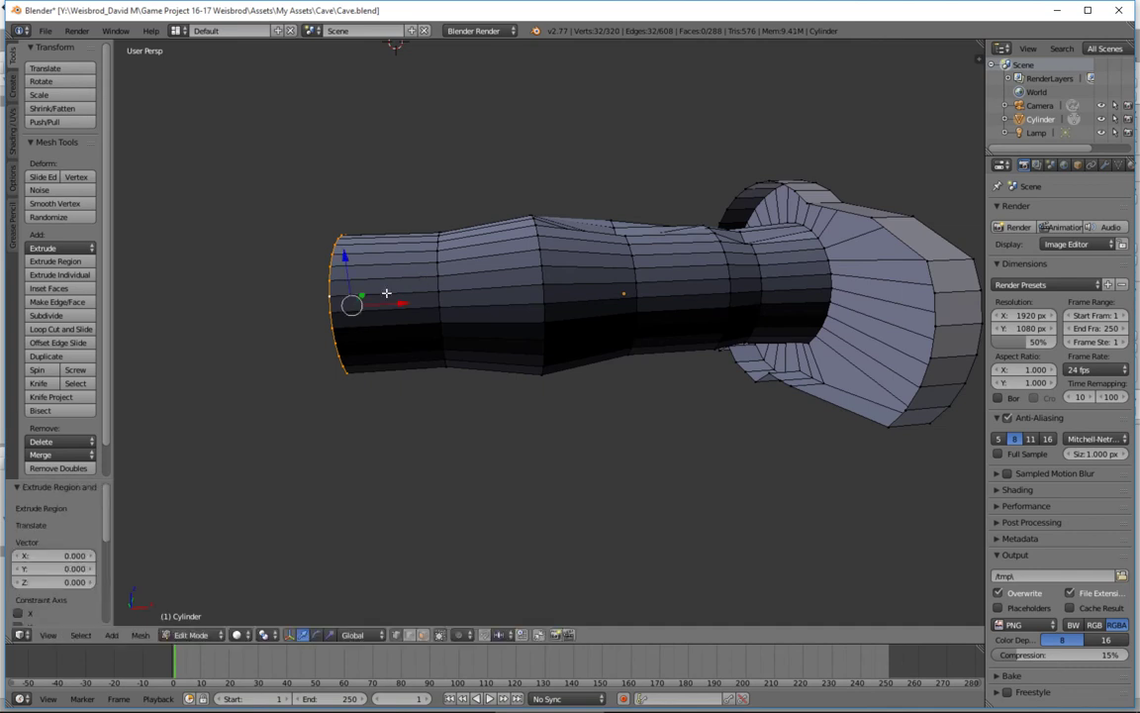
pyautogui.moveTo(397, 304); pyautogui.dragTo(325, 304)
pyautogui.click(325, 304)
# Scale the extruded end ring by 1.197 to flare the tunnel's far end.
pyautogui.press('s')
pyautogui.click(368, 337)
pyautogui.moveTo(373, 343); pyautogui.dragTo(295, 332, button='middle')
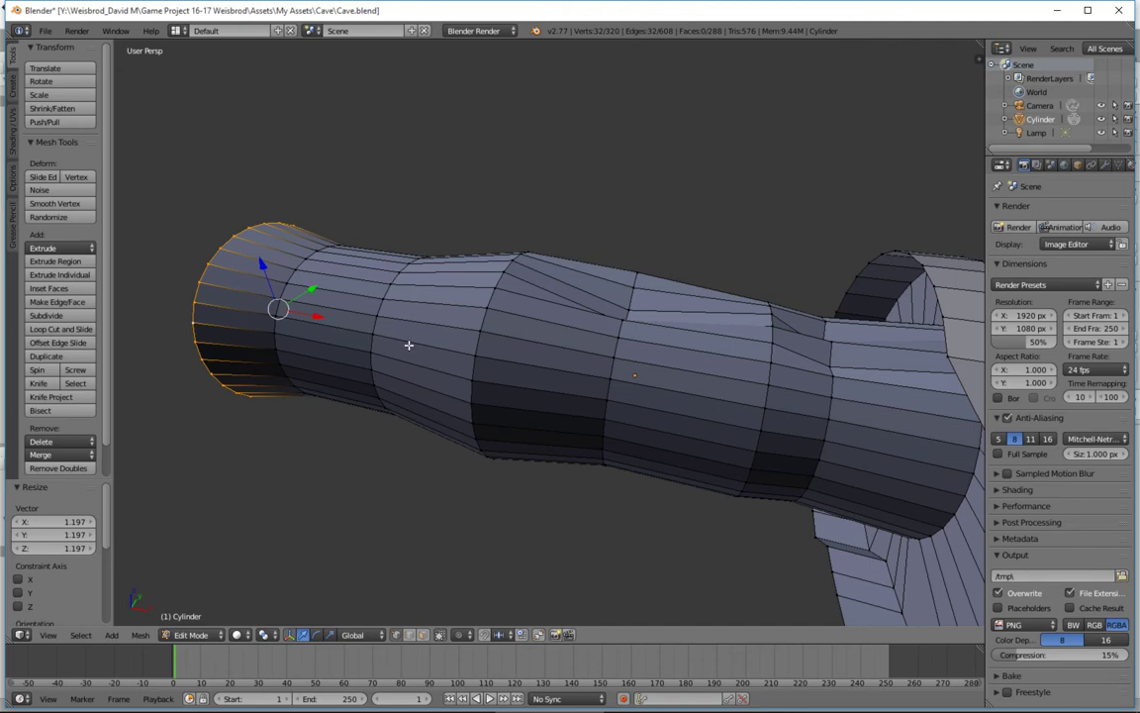
# Add one loop cut in each of the two tunnel segments on the flange side of the flared end section.
pyautogui.moveTo(420, 353); pyautogui.dragTo(455, 315, button='middle')
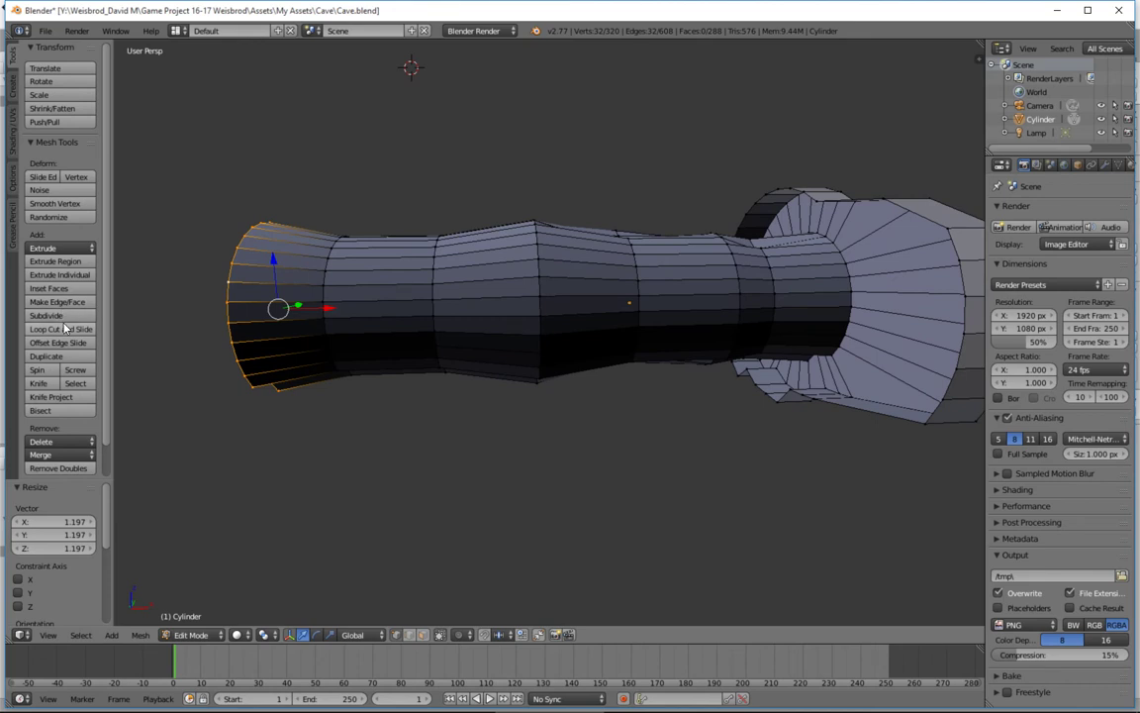
pyautogui.click(65, 327)
pyautogui.click(410, 313)
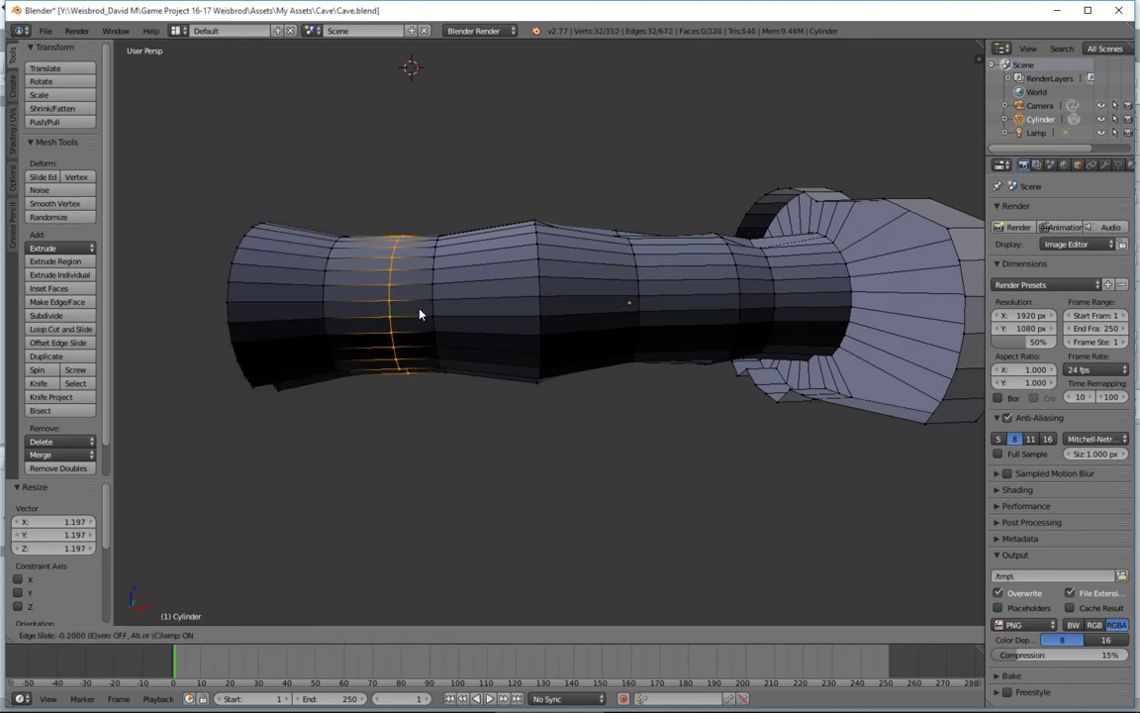
pyautogui.click(419, 314)
pyautogui.click(61, 328)
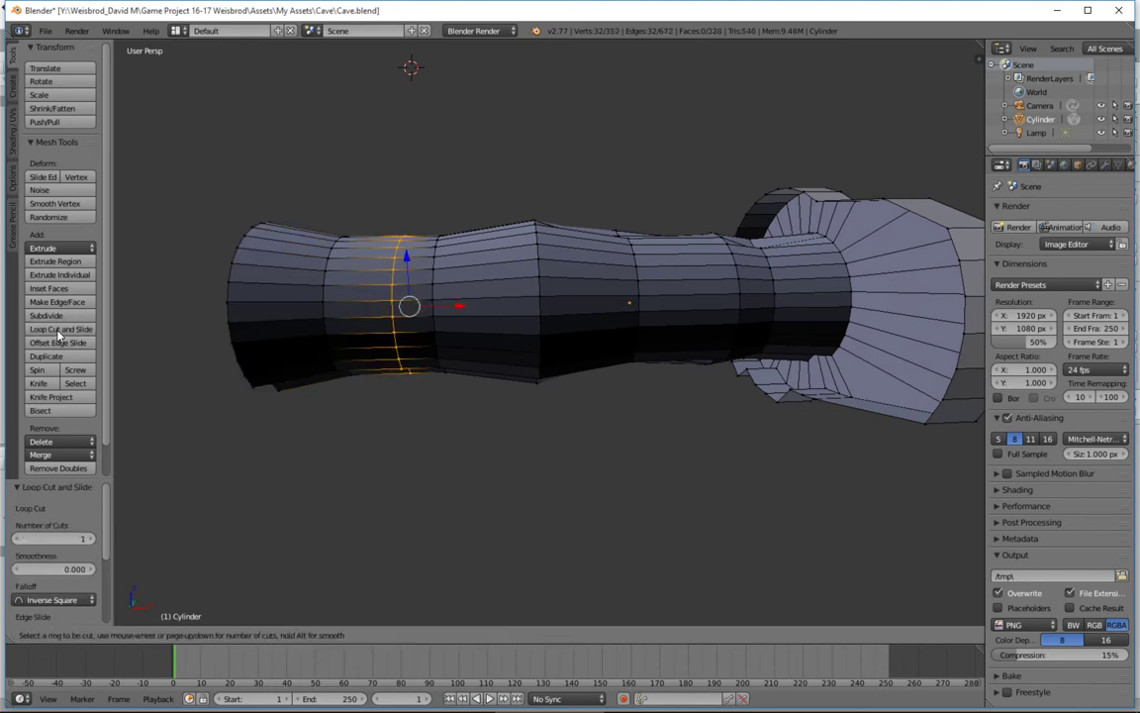
pyautogui.click(470, 313)
pyautogui.click(472, 311)
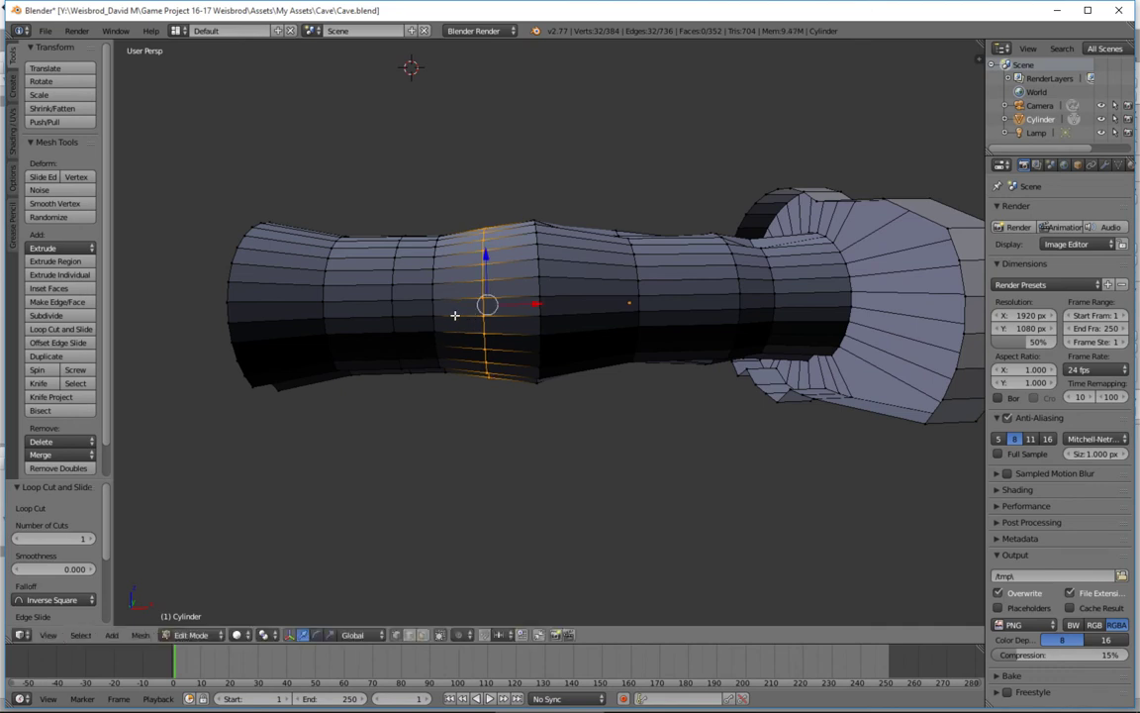
# Try opening the tunnel's side by deleting seven vertices of the ring between the new loops, and undo the deletion.
pyautogui.moveTo(442, 313); pyautogui.dragTo(449, 299, button='middle')
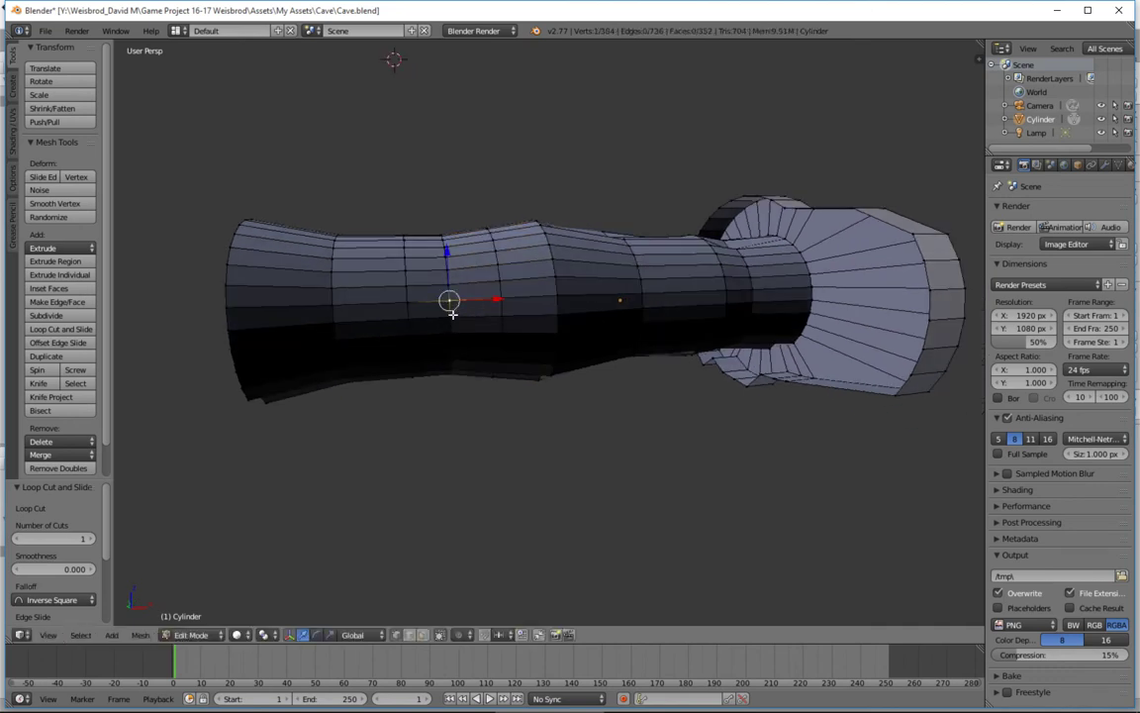
pyautogui.moveTo(450, 287); pyautogui.dragTo(436, 334, button='middle')
pyautogui.keyDown('shift'); pyautogui.rightClick(445, 333); pyautogui.keyUp('shift')
pyautogui.keyDown('shift'); pyautogui.rightClick(452, 347); pyautogui.keyUp('shift')
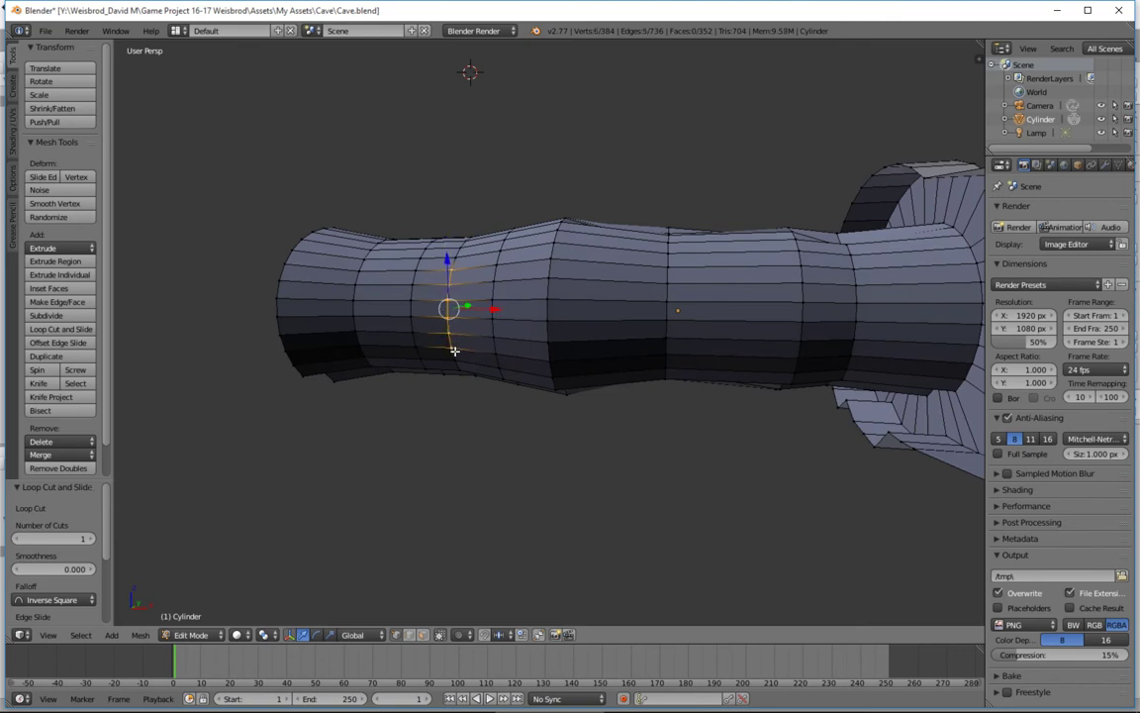
pyautogui.keyDown('shift'); pyautogui.rightClick(454, 359); pyautogui.keyUp('shift')
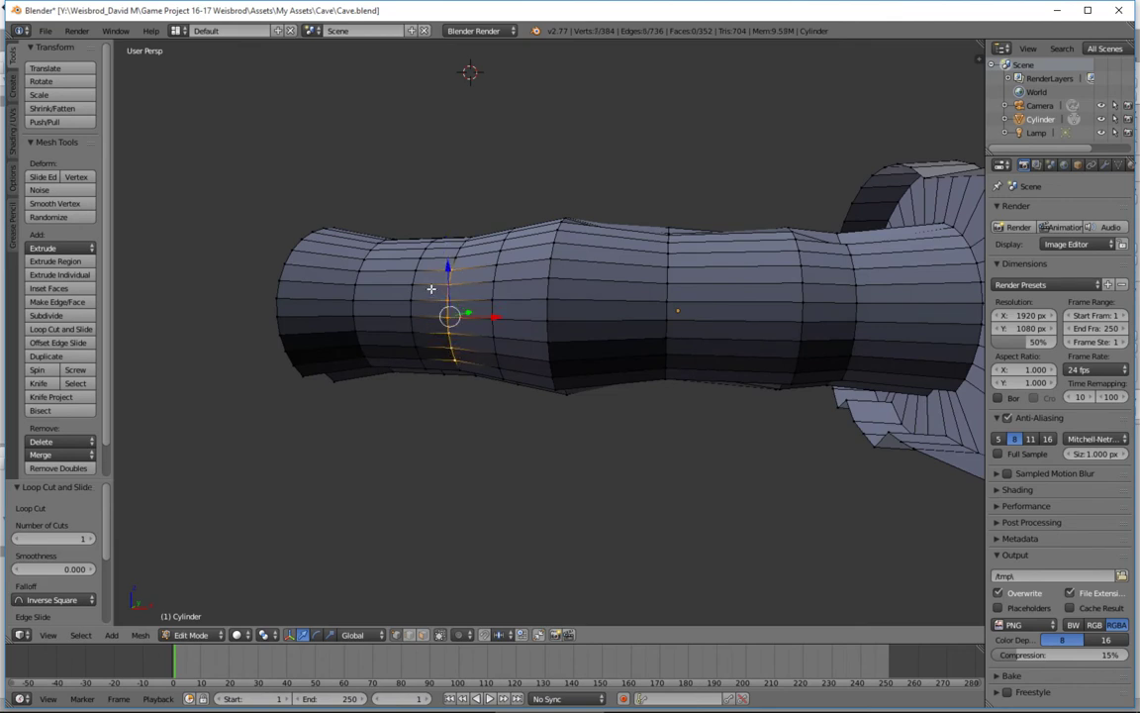
pyautogui.press('x')
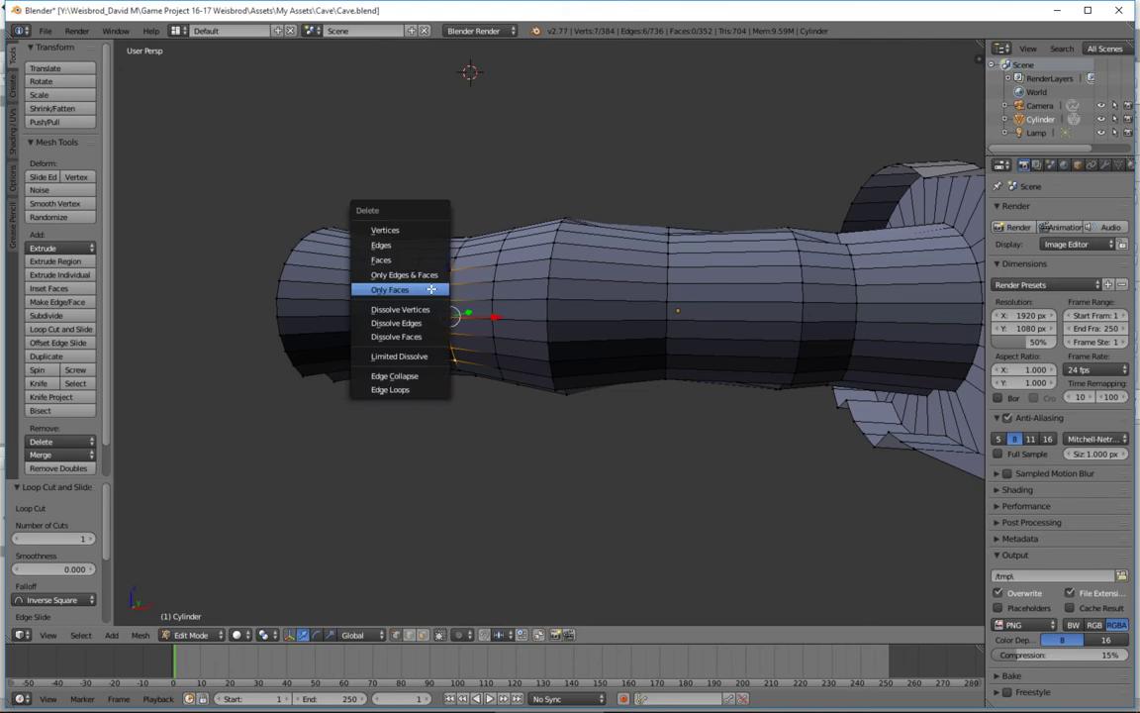
pyautogui.click(366, 208)
pyautogui.moveTo(499, 254); pyautogui.dragTo(480, 277, button='middle')
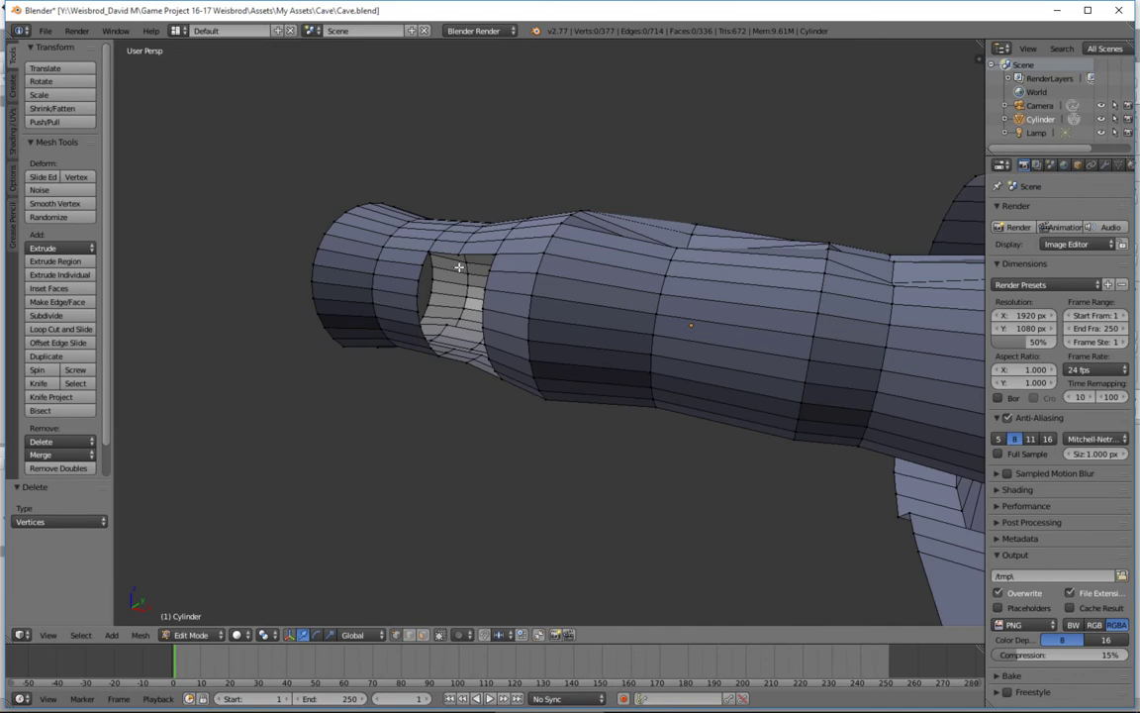
pyautogui.hotkey('ctrl', 'z')
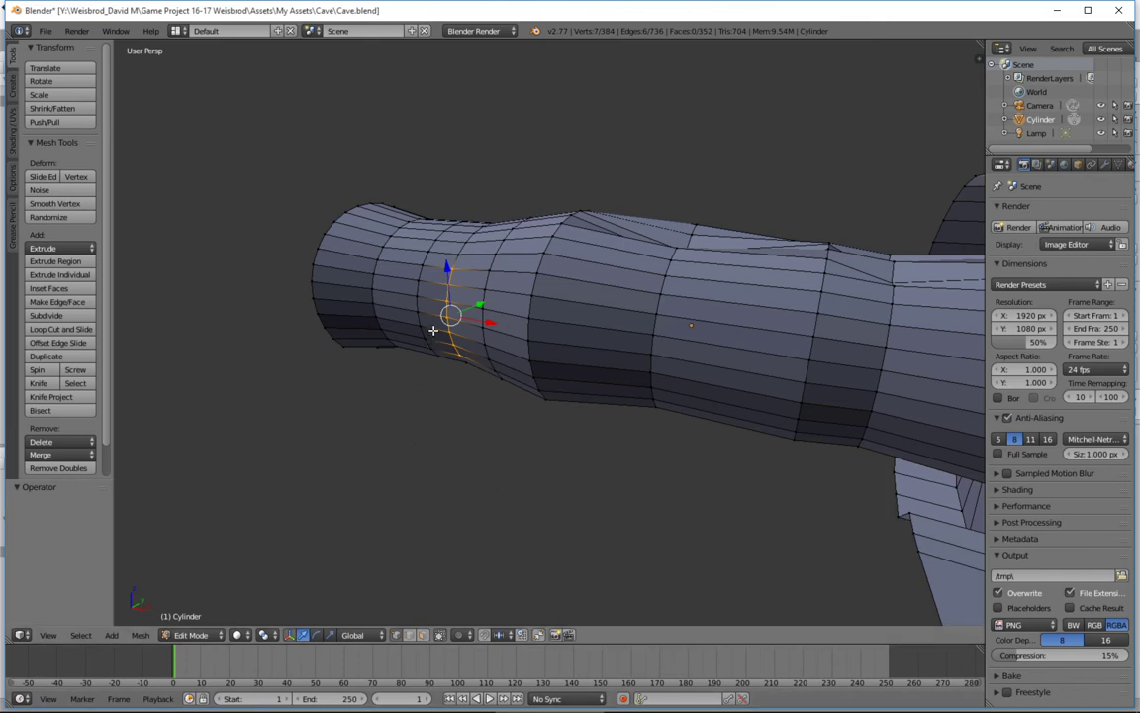
# Select six adjacent faces on the tunnel's side between the new loops and try extruding them along negative Y.
pyautogui.press('a')
pyautogui.rightClick(431, 292)
pyautogui.keyDown('shift'); pyautogui.rightClick(472, 300); pyautogui.keyUp('shift')
pyautogui.keyDown('shift'); pyautogui.rightClick(472, 316); pyautogui.keyUp('shift')
pyautogui.keyDown('shift'); pyautogui.rightClick(433, 327); pyautogui.keyUp('shift')
pyautogui.keyDown('shift'); pyautogui.rightClick(439, 308); pyautogui.keyUp('shift')
pyautogui.moveTo(470, 334); pyautogui.dragTo(438, 338, button='middle')
pyautogui.press('e')
pyautogui.click(452, 325)
pyautogui.press('g')
pyautogui.press('y')
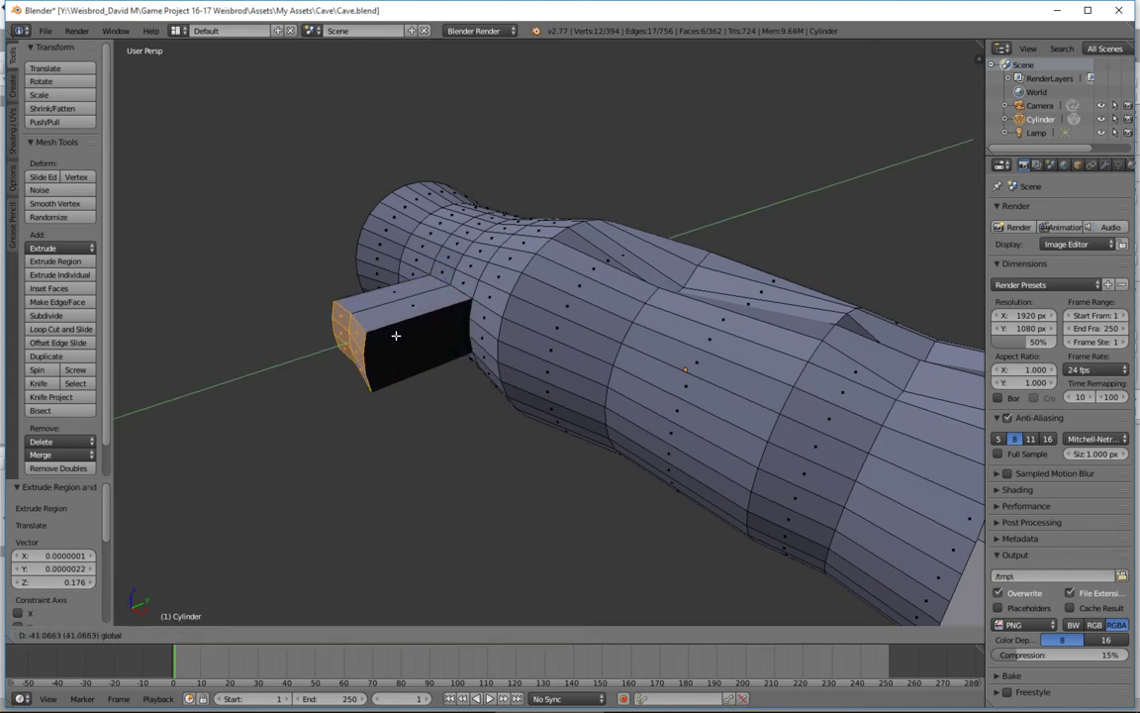
pyautogui.click(395, 334)
# Undo the side extrusion and part of its face selection.
pyautogui.hotkey('ctrl', 'z')
pyautogui.hotkey('ctrl', 'z')
pyautogui.hotkey('ctrl', 'z')
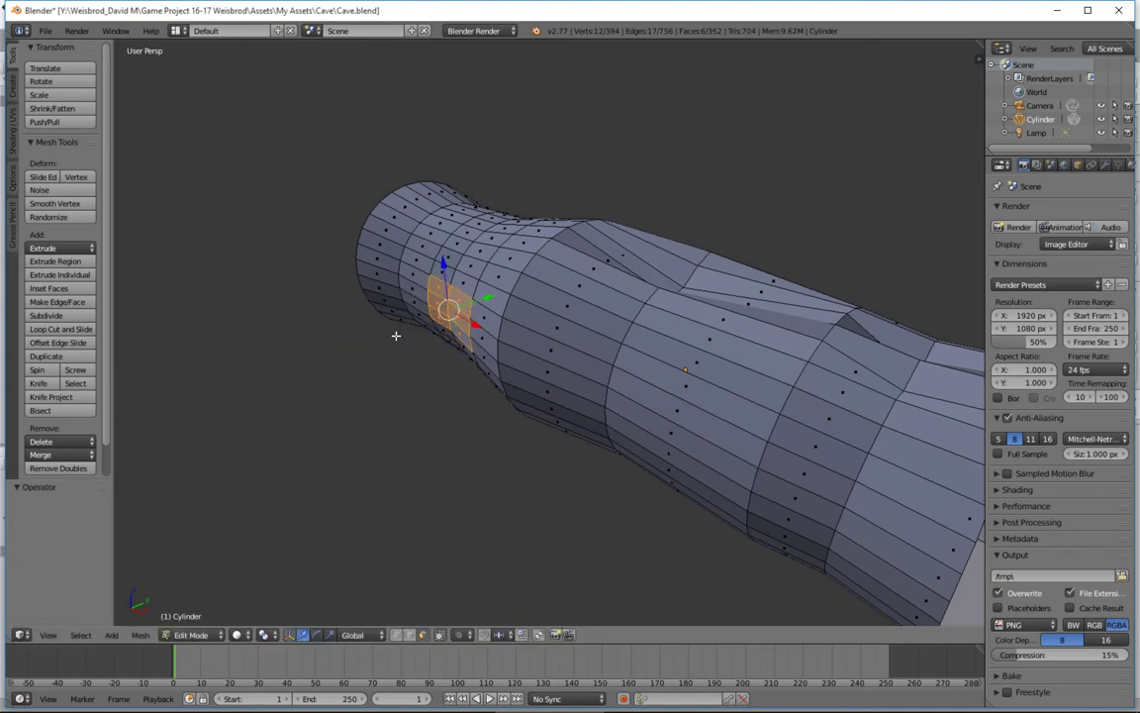
pyautogui.hotkey('ctrl', 'z')
pyautogui.hotkey('ctrl', 'z')
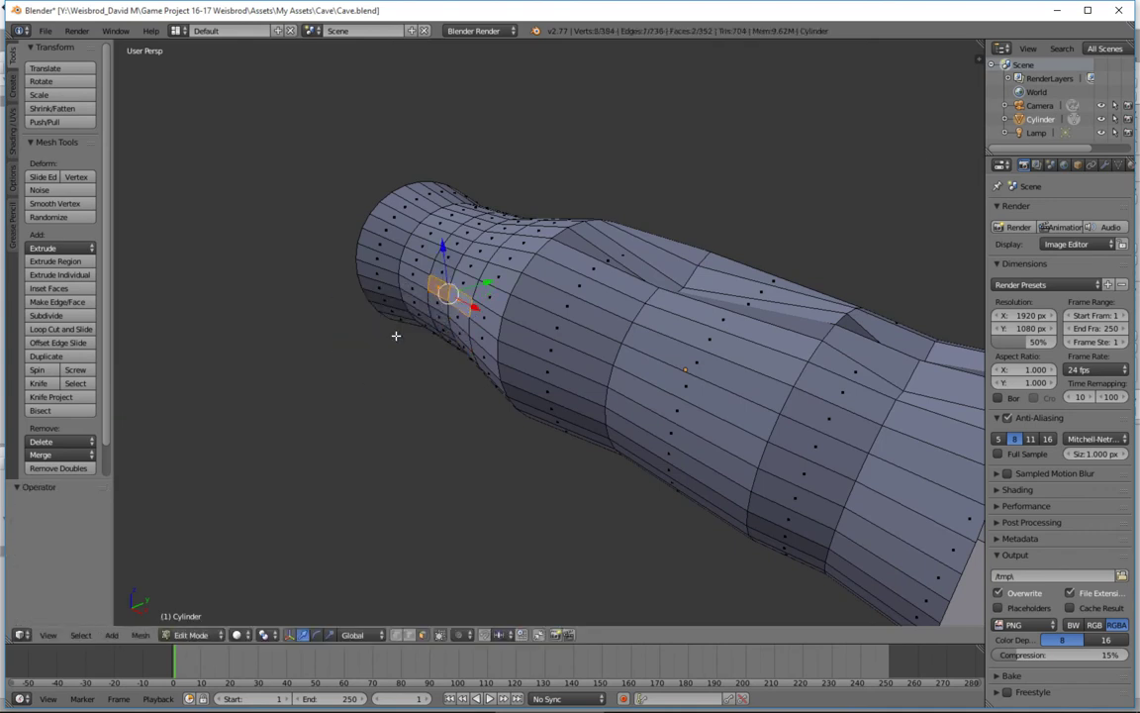
# Select eight adjacent side vertices of the ring between the new loops and delete them to open a hole.
pyautogui.press('a')
pyautogui.moveTo(474, 442); pyautogui.dragTo(471, 308, button='middle')
pyautogui.rightClick(448, 284)
pyautogui.keyDown('shift'); pyautogui.rightClick(447, 301); pyautogui.keyUp('shift')
pyautogui.keyDown('shift'); pyautogui.rightClick(447, 317); pyautogui.keyUp('shift')
pyautogui.keyDown('shift'); pyautogui.rightClick(448, 333); pyautogui.keyUp('shift')
pyautogui.keyDown('shift'); pyautogui.rightClick(451, 347); pyautogui.keyUp('shift')
pyautogui.keyDown('shift'); pyautogui.rightClick(454, 271); pyautogui.keyUp('shift')
pyautogui.keyDown('shift'); pyautogui.rightClick(461, 257); pyautogui.keyUp('shift')
pyautogui.keyDown('shift'); pyautogui.rightClick(461, 355); pyautogui.keyUp('shift')
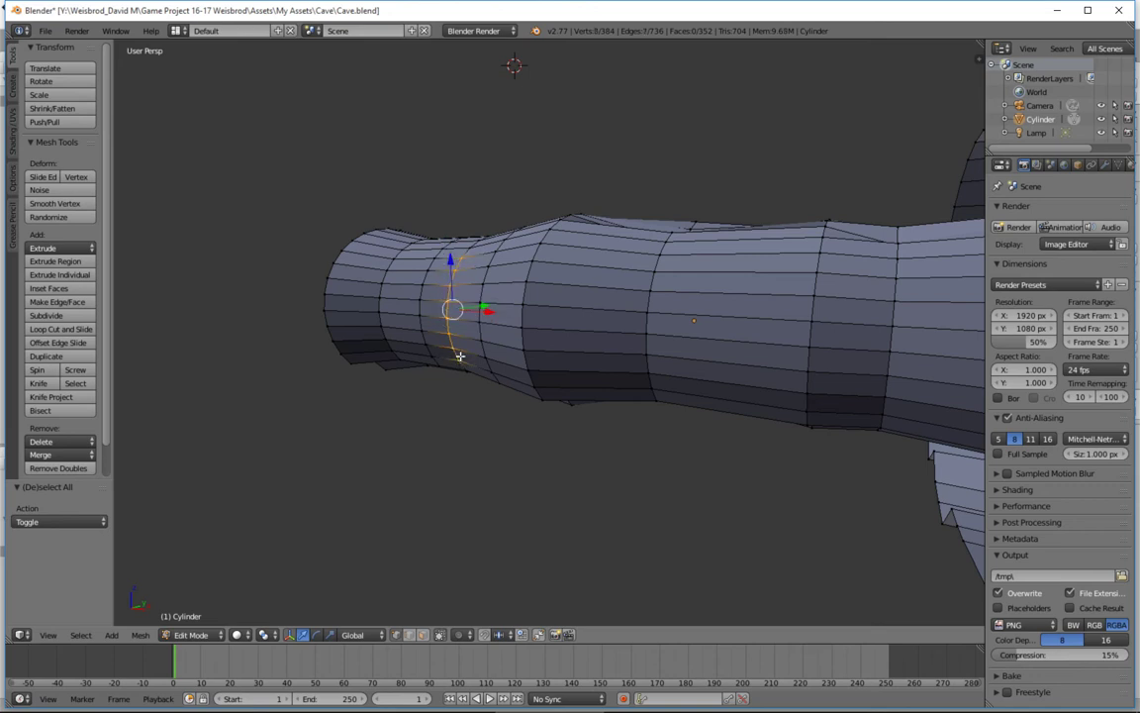
pyautogui.moveTo(467, 354); pyautogui.dragTo(506, 306, button='middle')
pyautogui.press('x')
pyautogui.click(462, 357)
# Shift a vertex midway up the hole's flange-side rim along positive X to make the rim irregular.
pyautogui.rightClick(502, 304)
pyautogui.moveTo(535, 303); pyautogui.dragTo(547, 303)
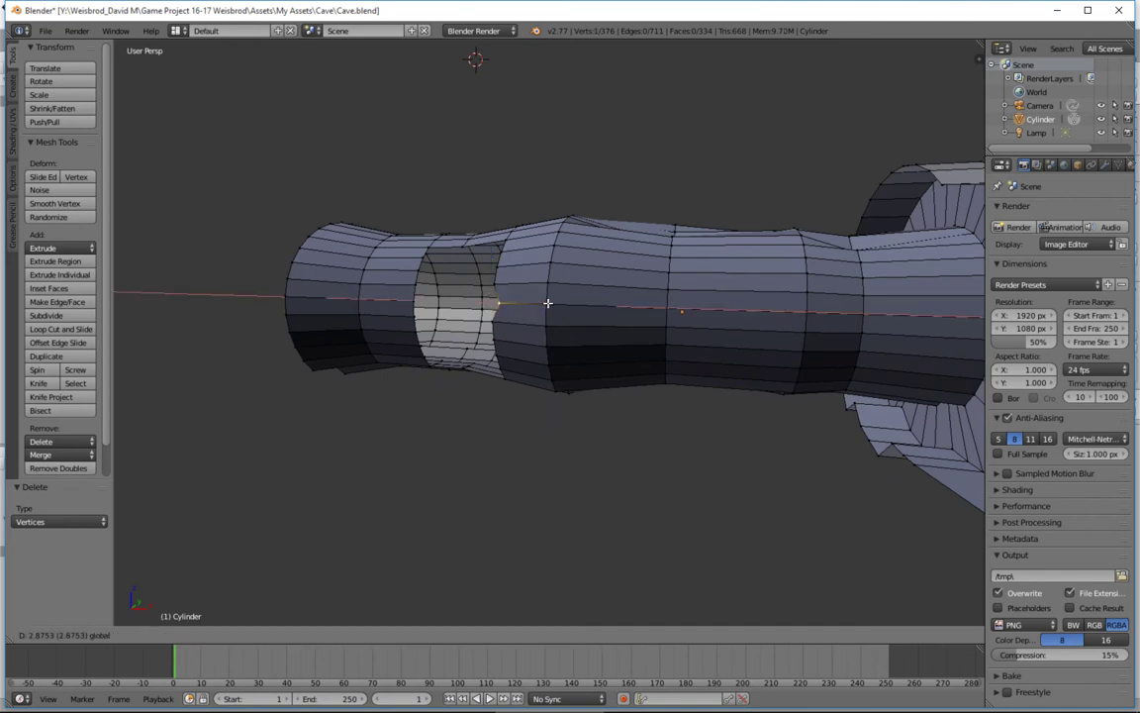
pyautogui.write('4.3')
pyautogui.press('Return')
pyautogui.press('g')
pyautogui.press('x')
pyautogui.click(508, 308)
pyautogui.press('g')
pyautogui.press('x')
pyautogui.click(538, 316)
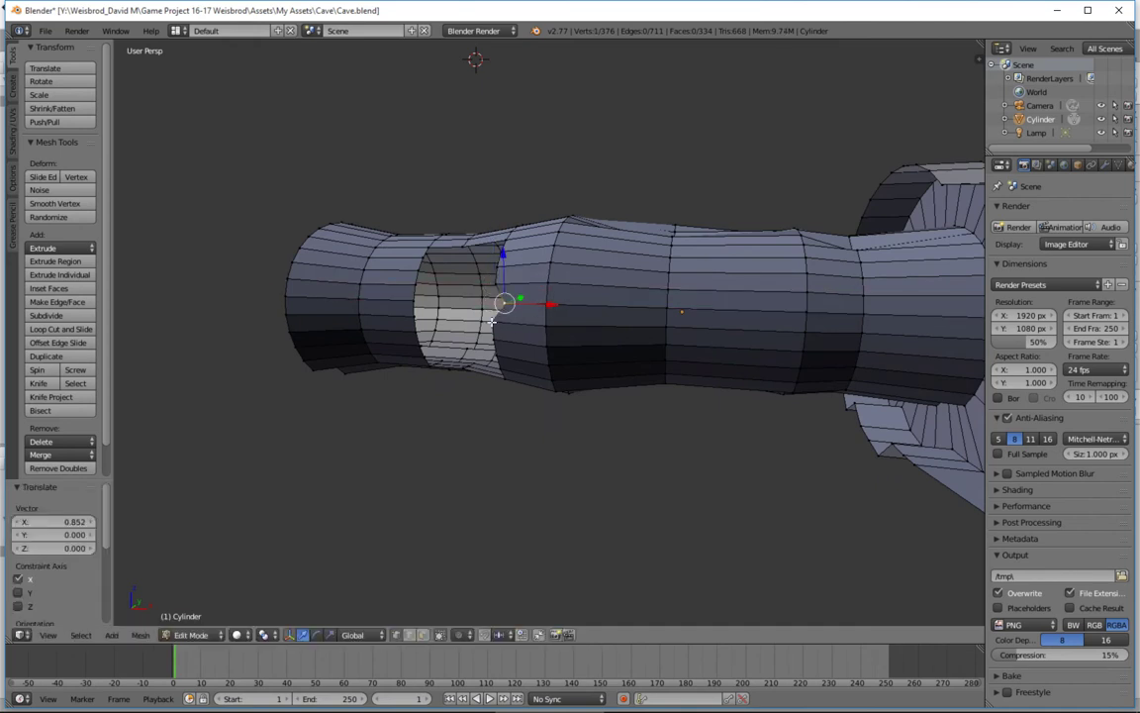
# Adjust the lower vertices of the hole's flange-side rim along X for an uneven outline.
pyautogui.press('g')
pyautogui.press('x')
pyautogui.click(506, 334)
pyautogui.press('g')
pyautogui.press('x')
pyautogui.click(502, 358)
pyautogui.rightClick(503, 359)
pyautogui.moveTo(537, 358); pyautogui.dragTo(558, 376)
pyautogui.rightClick(504, 371)
# Move two upper vertices of the hole's flange-side rim along positive X, by about 5.4 and 1.9.
pyautogui.rightClick(495, 286)
pyautogui.moveTo(542, 288); pyautogui.dragTo(548, 289)
pyautogui.click(547, 288)
pyautogui.moveTo(462, 240); pyautogui.dragTo(476, 246, button='middle')
pyautogui.press('g')
pyautogui.press('x')
pyautogui.click(532, 267)
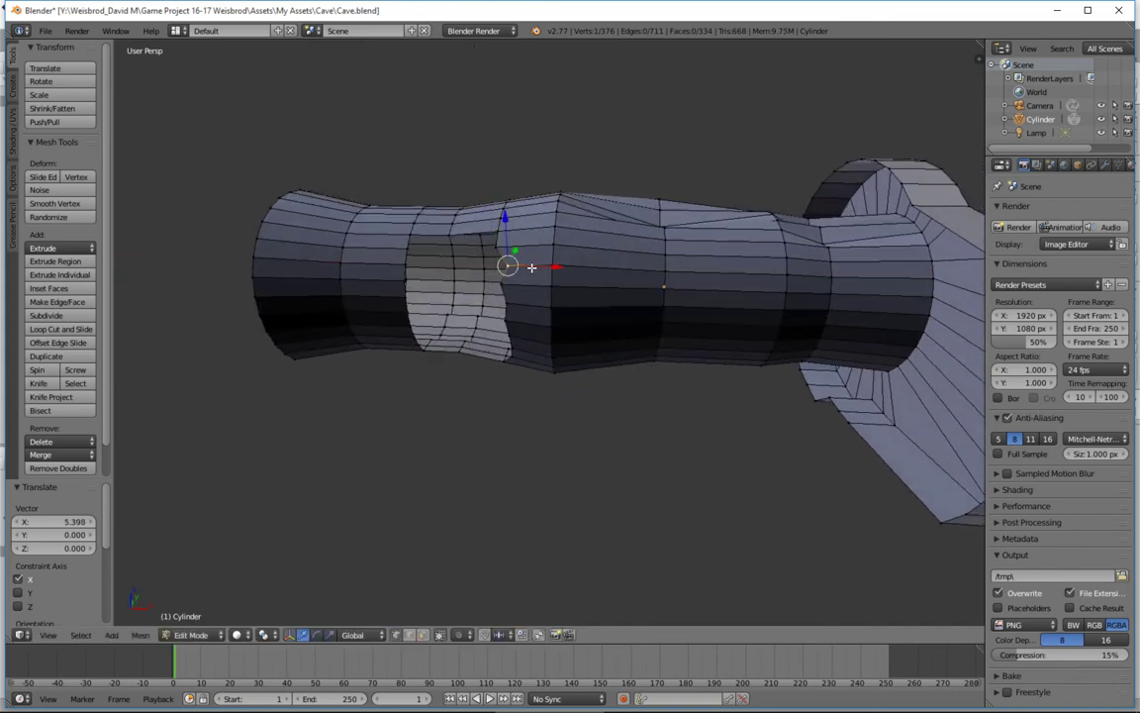
pyautogui.rightClick(502, 245)
pyautogui.press('g')
pyautogui.press('x')
pyautogui.click(549, 250)
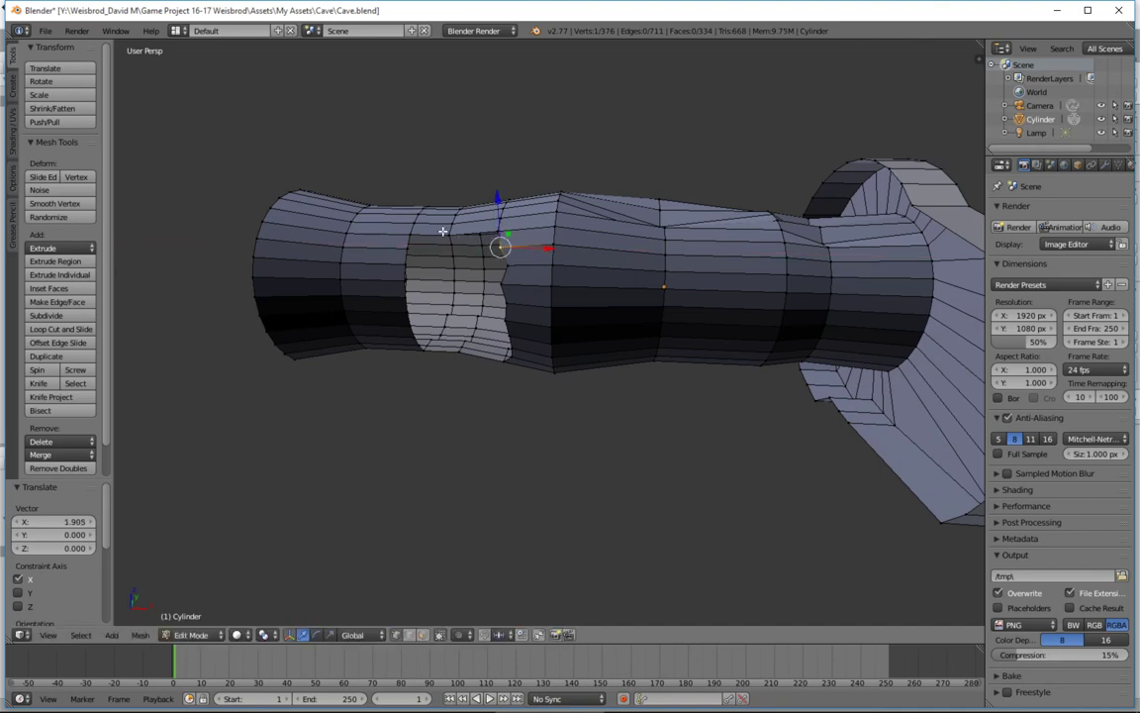
# Move one vertex of the hole's edge 3.536 along Y and pull far-end rim vertices along negative X, the uppermost by 8.293.
pyautogui.moveTo(400, 184); pyautogui.dragTo(394, 271, button='middle')
pyautogui.press('g')
pyautogui.press('y')
pyautogui.click(401, 210)
pyautogui.click(401, 274)
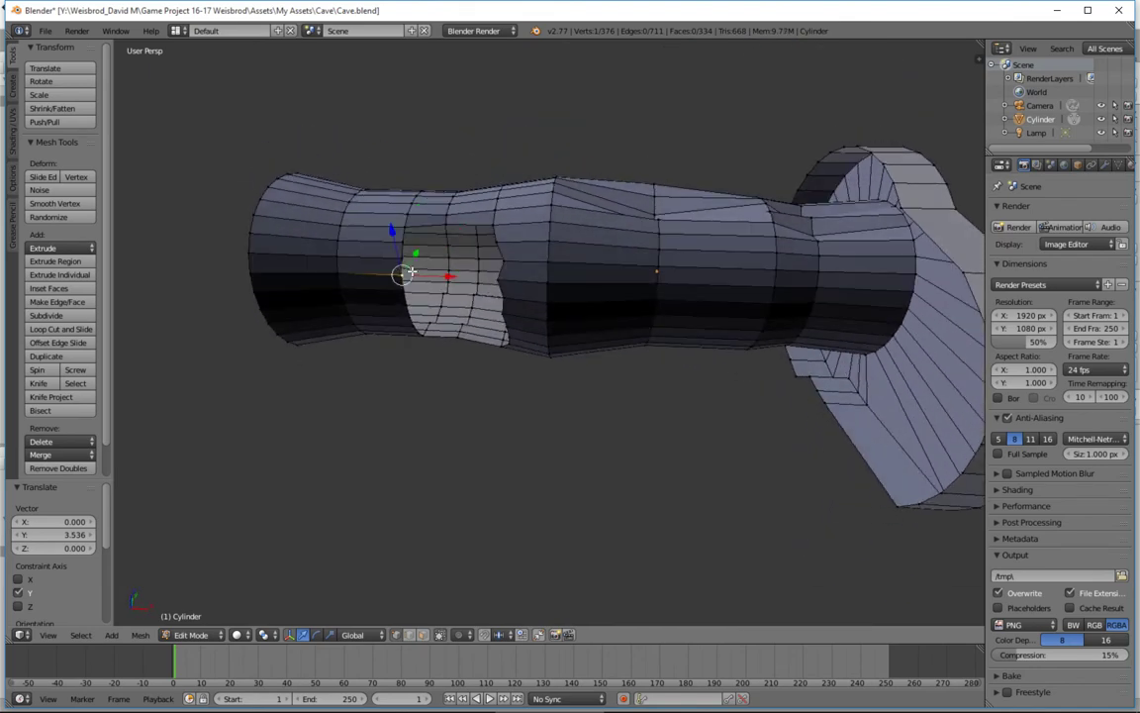
pyautogui.moveTo(436, 276); pyautogui.dragTo(411, 260)
pyautogui.rightClick(401, 257)
pyautogui.moveTo(488, 308); pyautogui.dragTo(491, 255, button='middle')
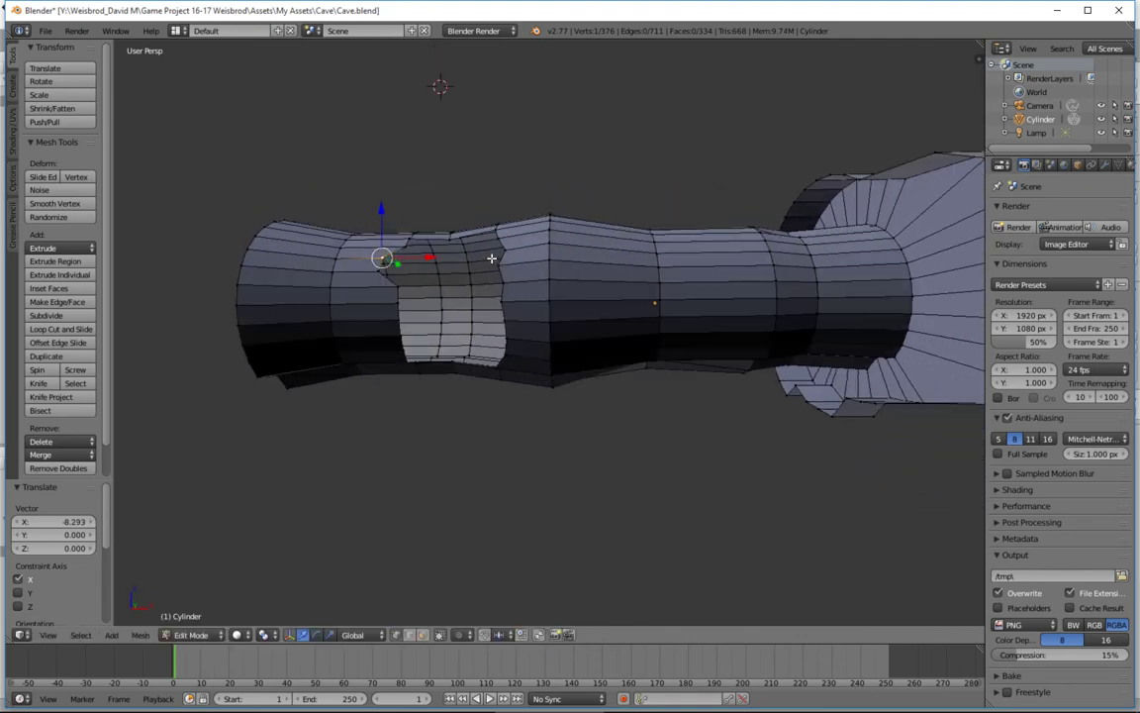
# Select the hole's whole rim loop and extrude it 76.371 along negative Y to form a side passage.
pyautogui.keyDown('alt'); pyautogui.rightClick(395, 313); pyautogui.keyUp('alt')
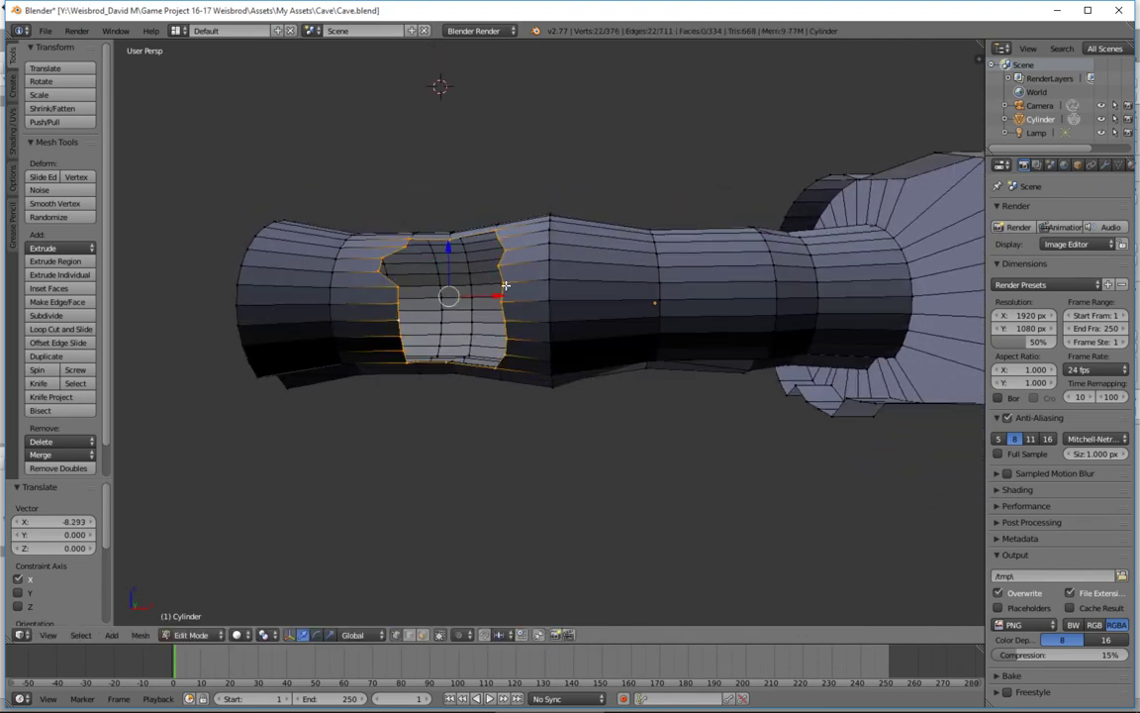
pyautogui.moveTo(446, 271); pyautogui.dragTo(398, 353, button='middle')
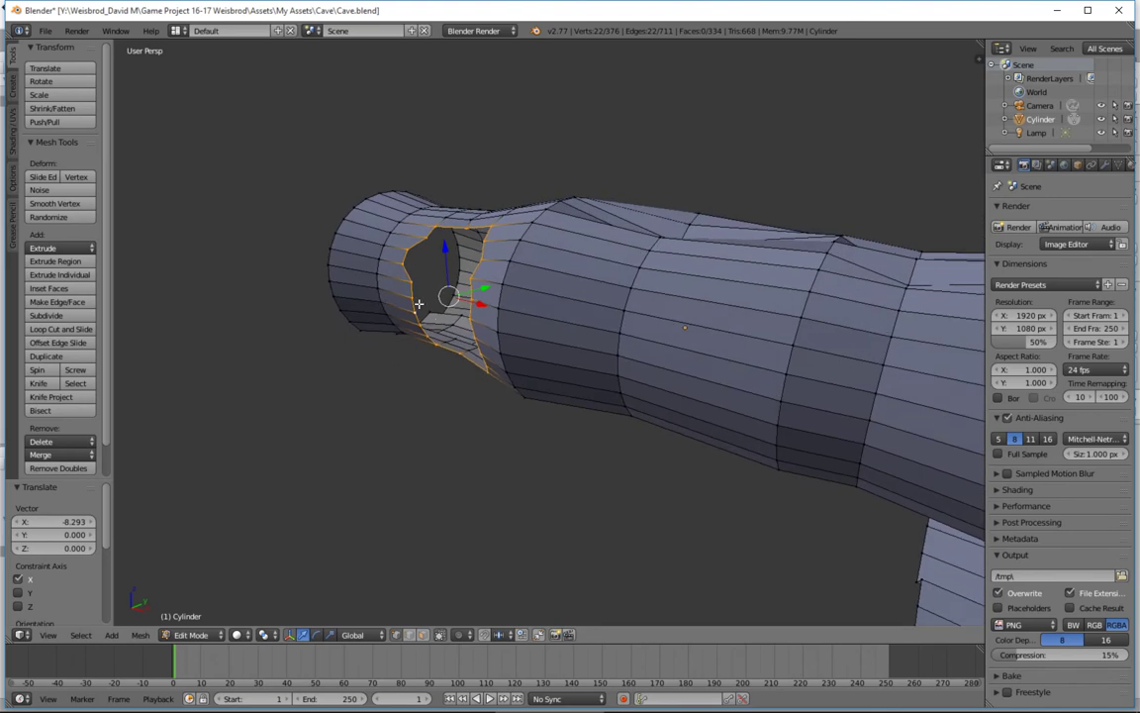
pyautogui.press('e')
pyautogui.rightClick(451, 296)
pyautogui.press('g')
pyautogui.press('y')
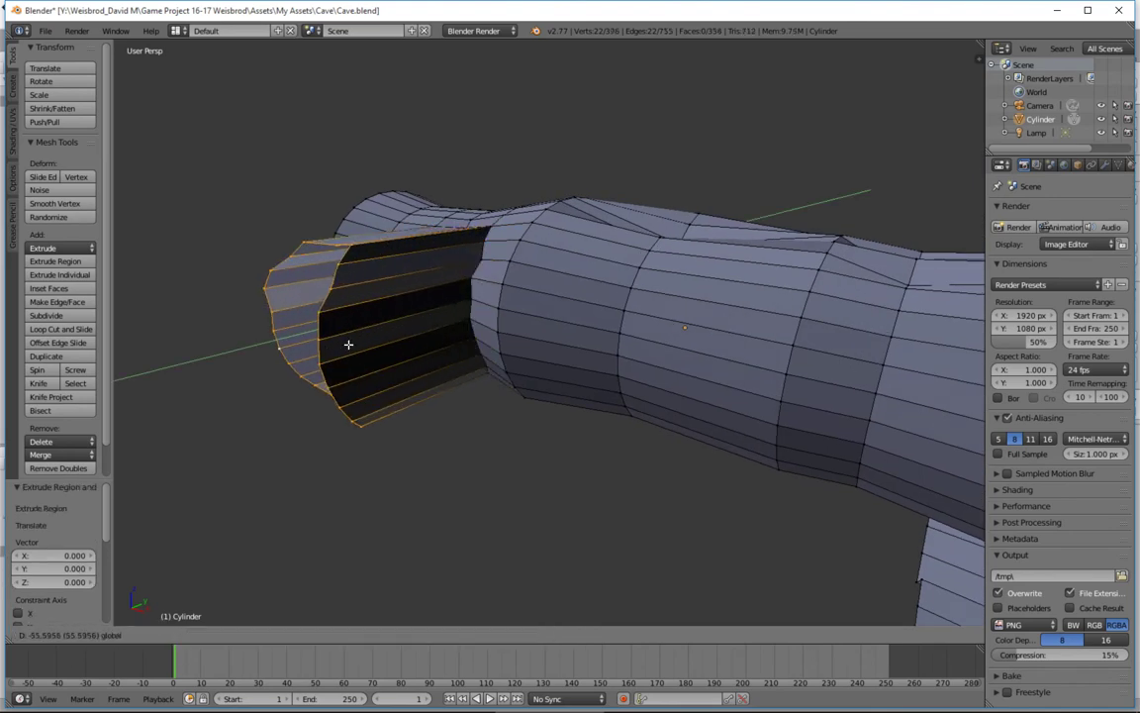
pyautogui.click(282, 363)
pyautogui.moveTo(282, 364); pyautogui.dragTo(446, 360, button='middle')
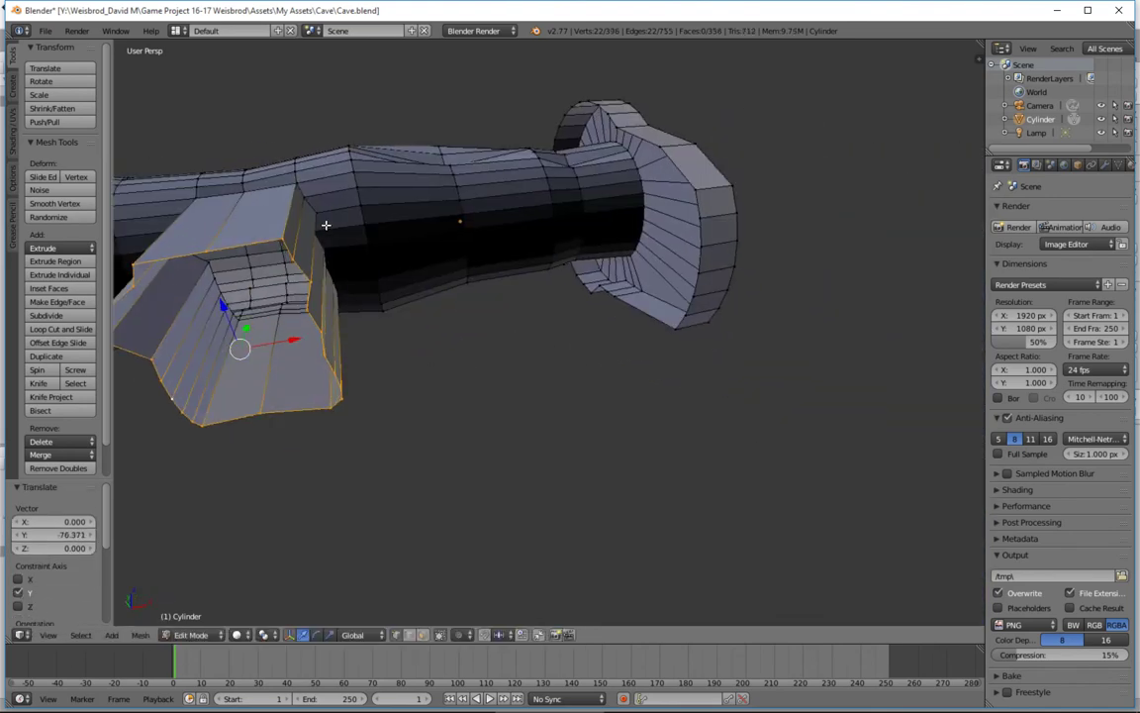
# Scale the side passage's end ring by 0.636 to taper it.
pyautogui.moveTo(442, 303); pyautogui.dragTo(293, 318, button='middle')
pyautogui.press('s')
pyautogui.click(304, 387)
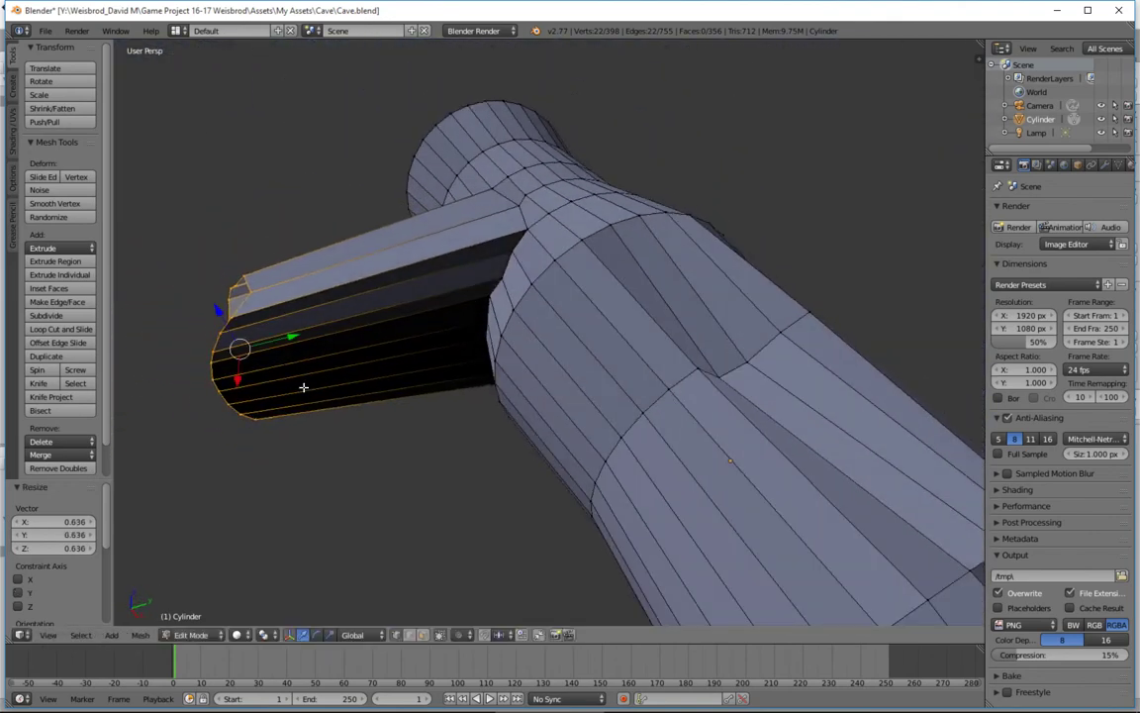
# Extrude the side passage's end ring again, 29.407 along negative Y.
pyautogui.press('e')
pyautogui.click(301, 386)
pyautogui.moveTo(298, 338); pyautogui.dragTo(176, 364)
# Rotate the side passage's end ring 13.463° about X and lower it 5.806 along Z.
pyautogui.moveTo(234, 362); pyautogui.dragTo(473, 271, button='middle')
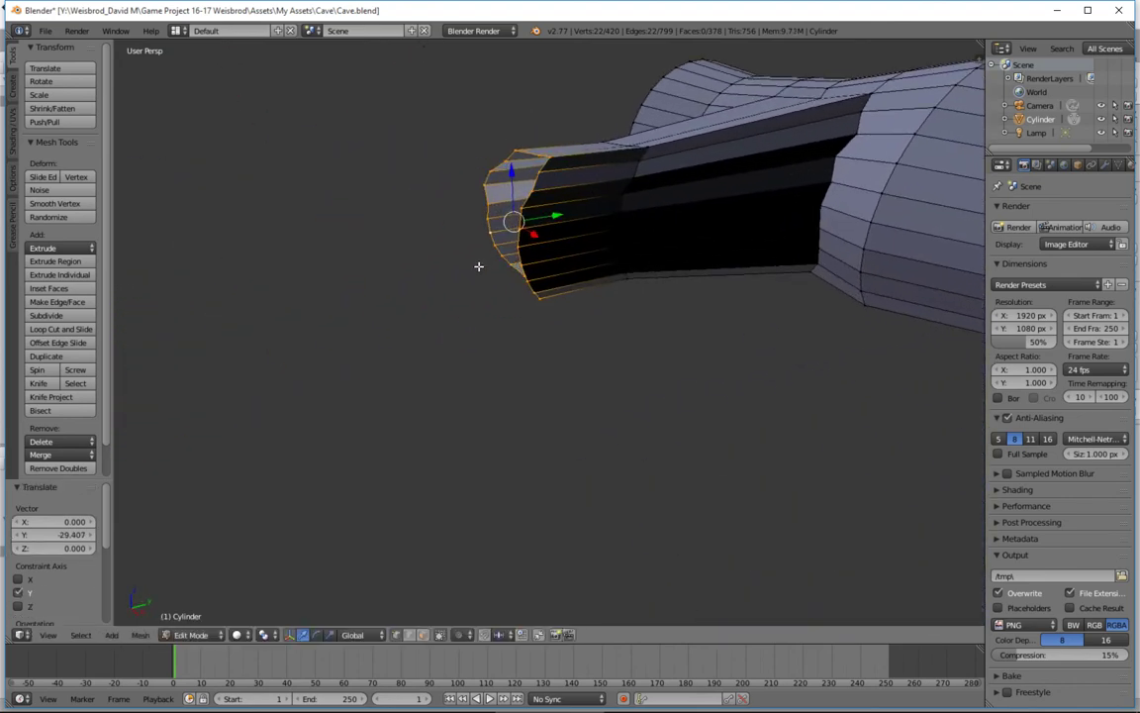
pyautogui.click(316, 634)
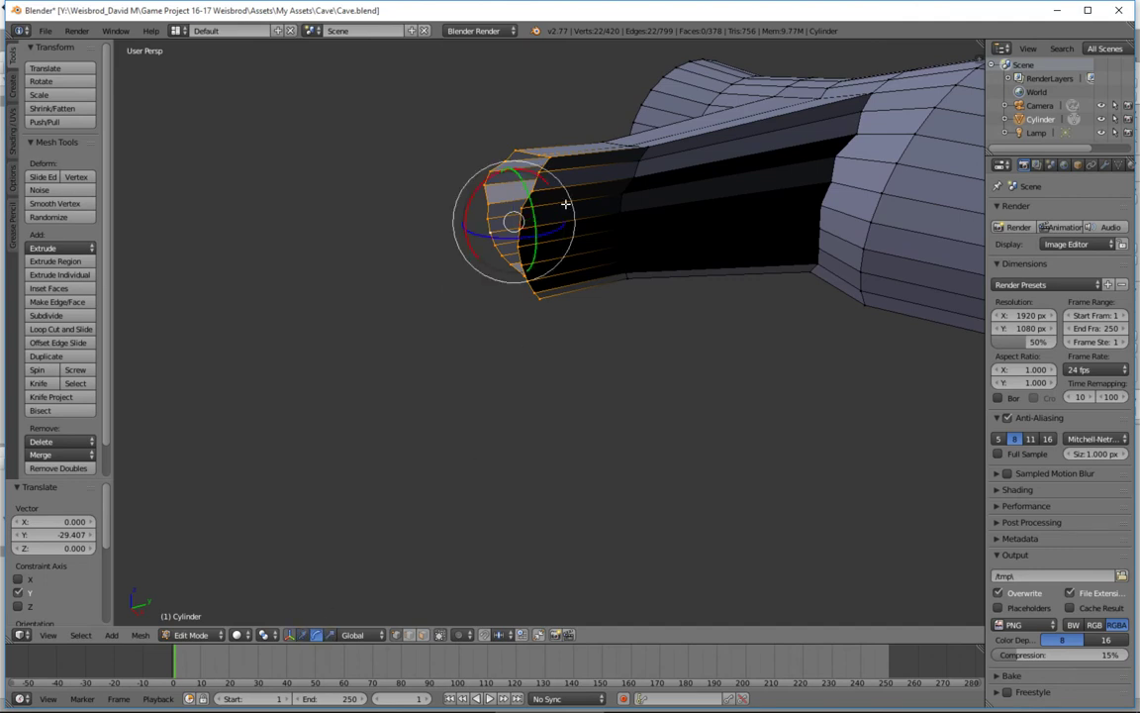
pyautogui.moveTo(481, 183); pyautogui.dragTo(480, 184)
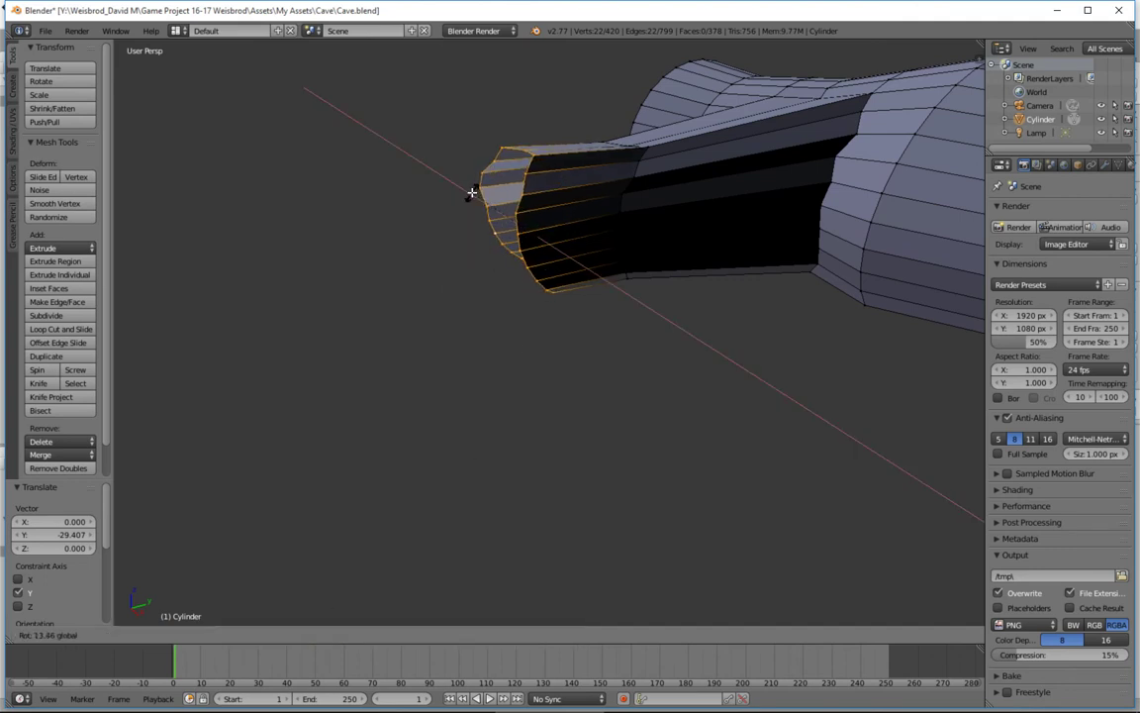
pyautogui.click(471, 191)
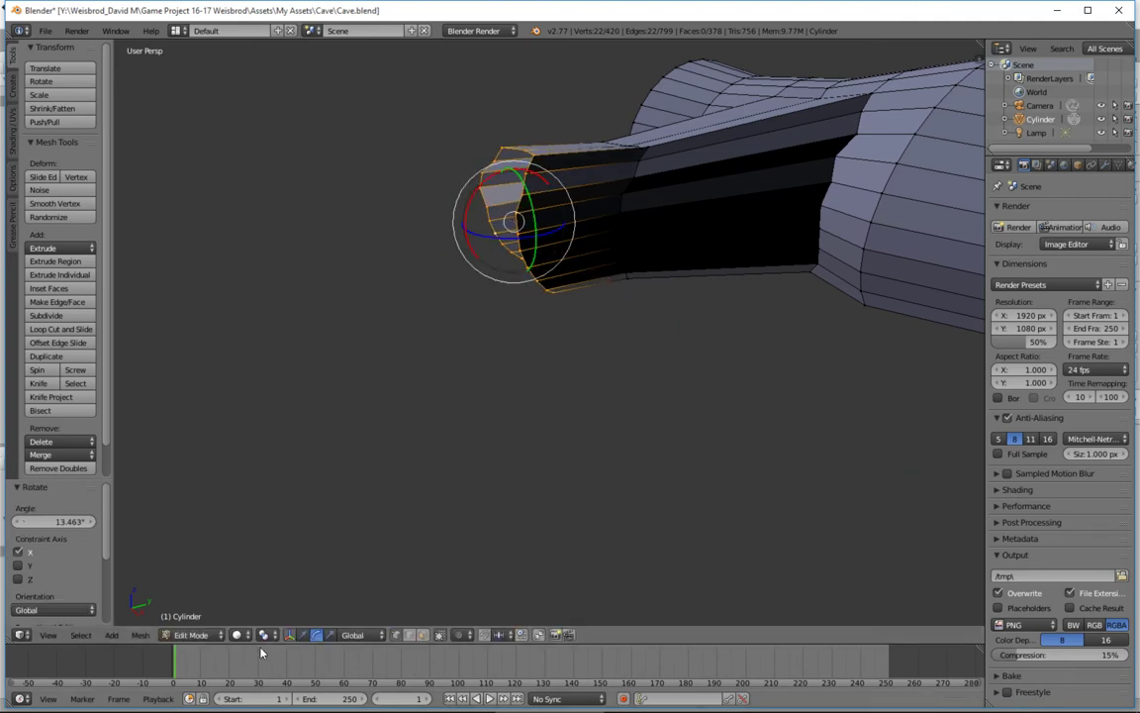
pyautogui.press('g')
pyautogui.press('z')
pyautogui.click(522, 192)
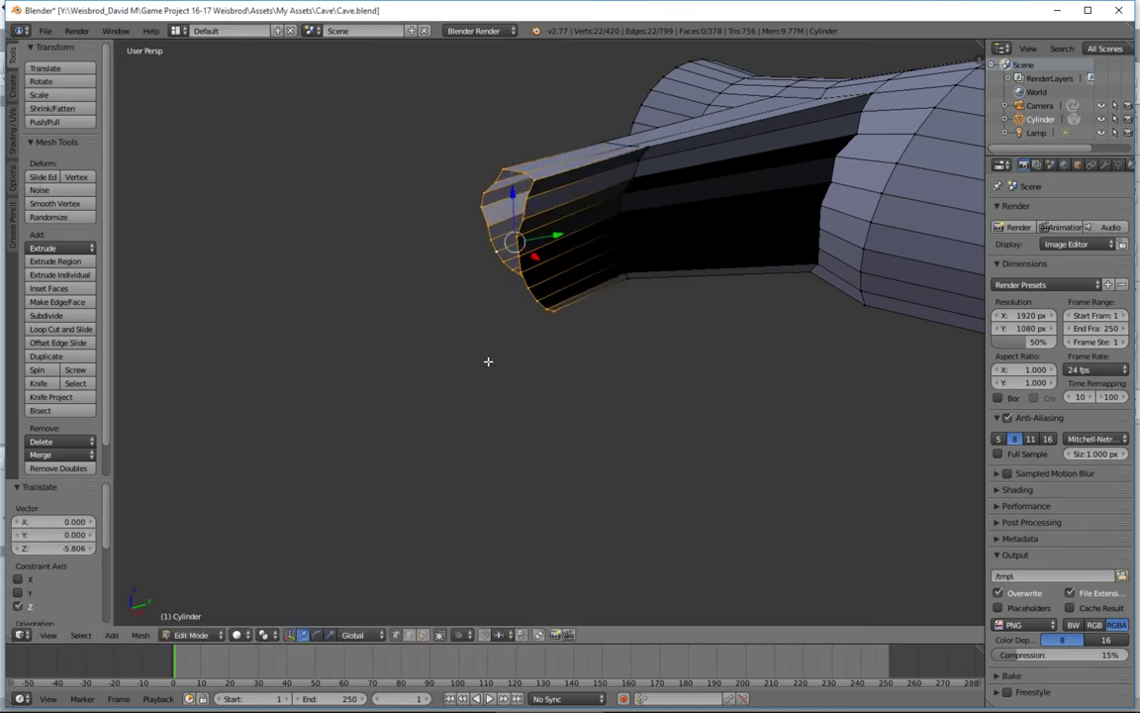
# Extrude the side passage's end ring and move the new ring 22.072 along negative Y.
pyautogui.press('e')
pyautogui.click(464, 299)
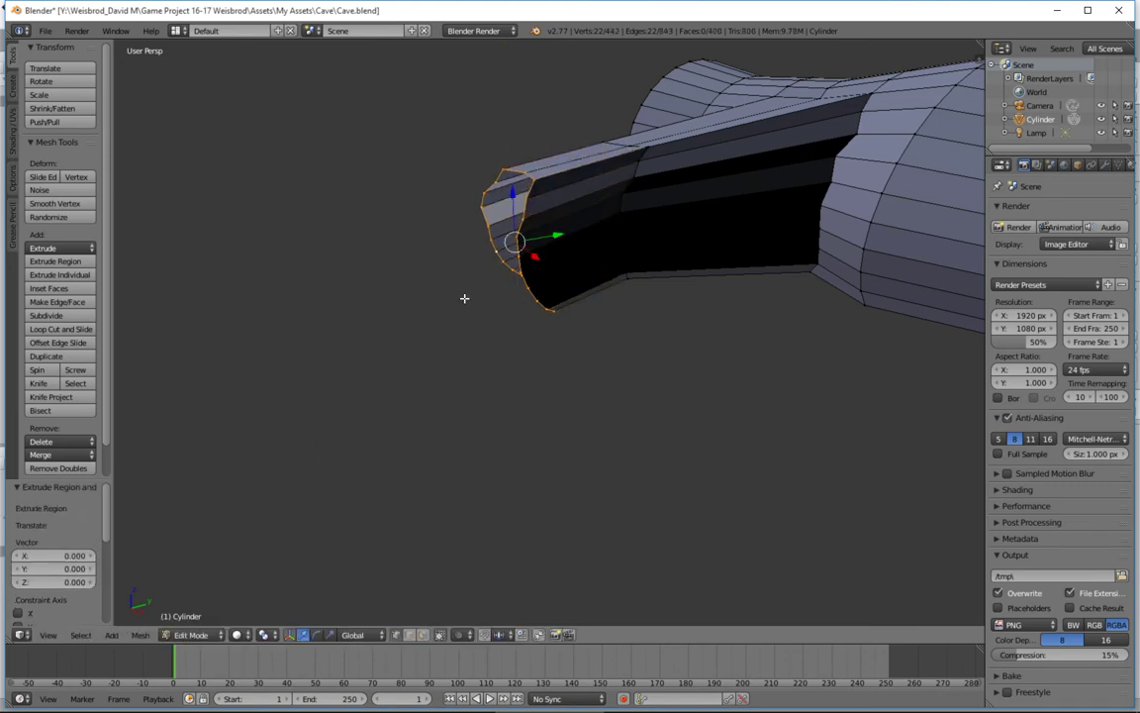
pyautogui.moveTo(558, 235); pyautogui.dragTo(488, 252)
pyautogui.click(477, 253)
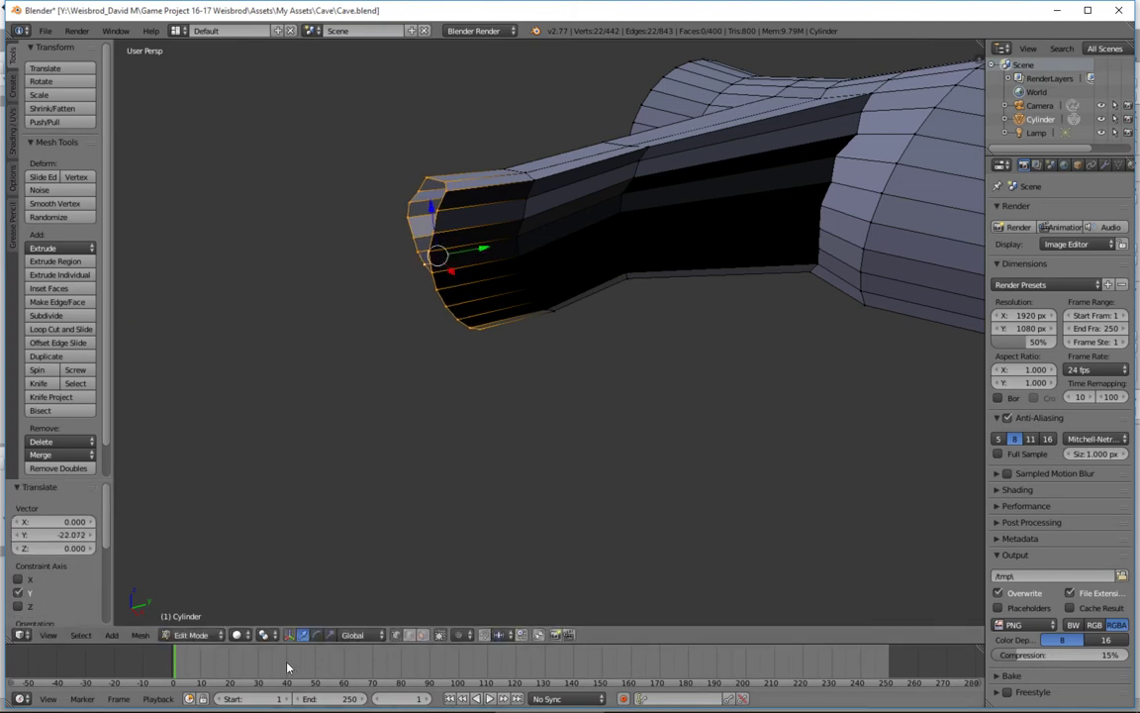
# Rotate the new end ring 16.714° about X and lower it 5.290 along Z.
pyautogui.click(316, 634)
pyautogui.moveTo(409, 216)
pyautogui.mouseDown()
pyautogui.moveTo(387, 224)
pyautogui.moveTo(394, 231)
pyautogui.mouseUp()
pyautogui.click(301, 634)
pyautogui.press('g')
pyautogui.press('z')
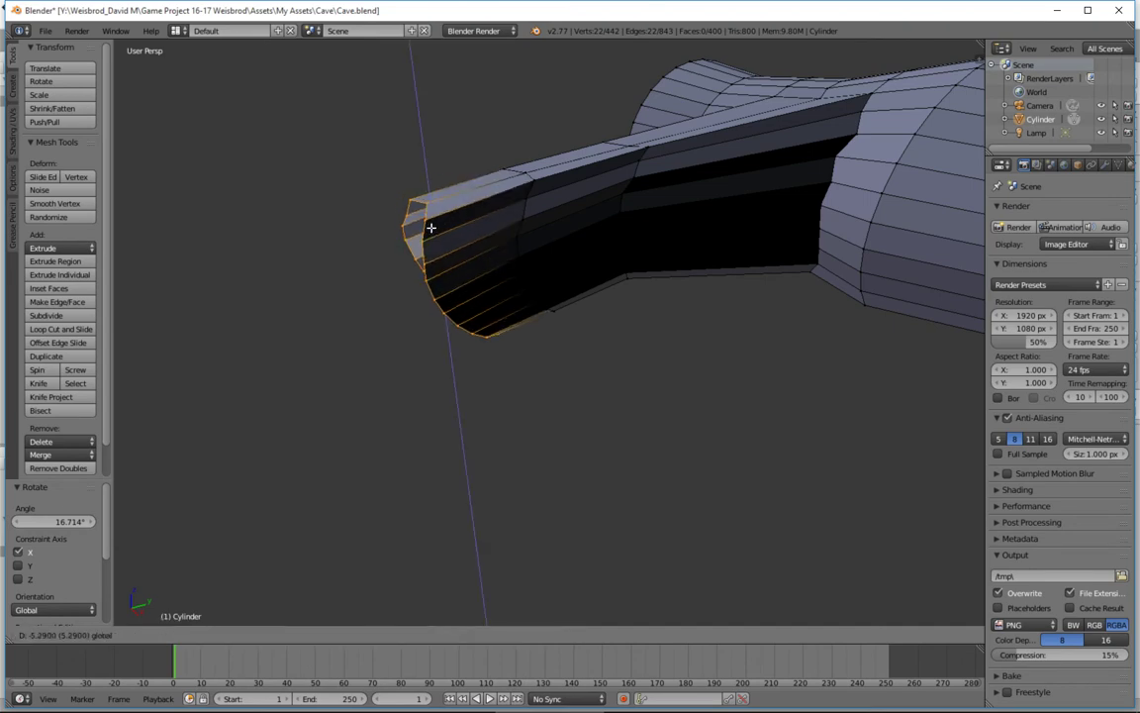
pyautogui.click(430, 230)
pyautogui.moveTo(427, 269); pyautogui.dragTo(416, 272, button='middle')
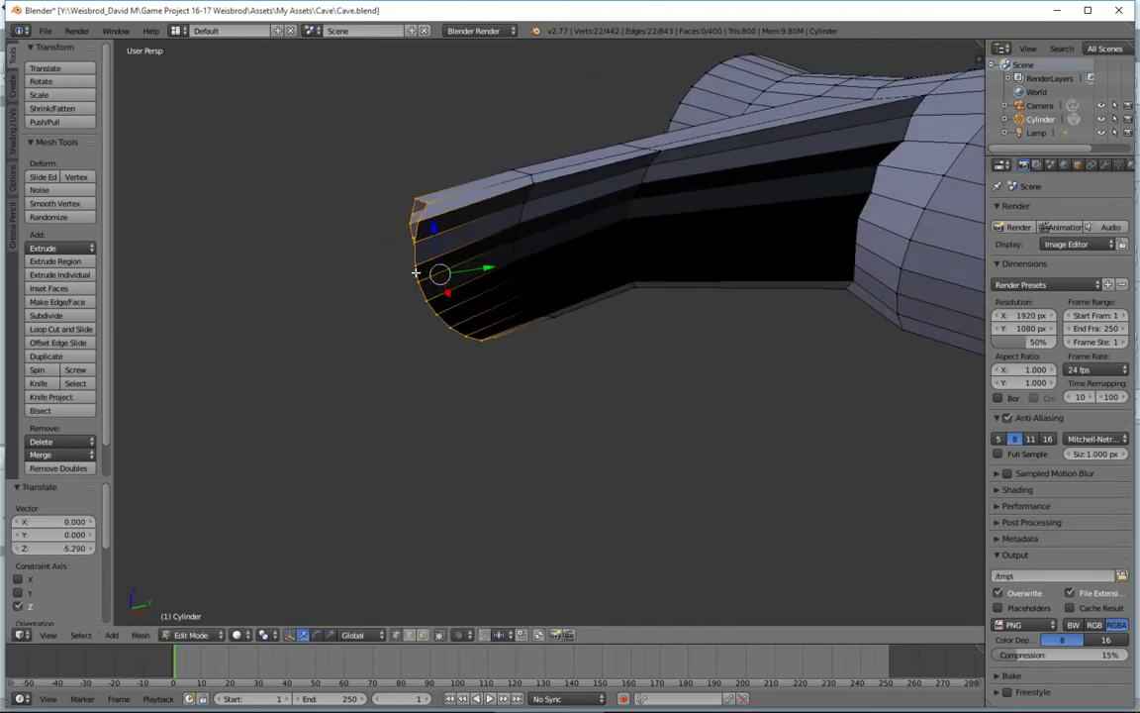
# Extrude another side passage section along negative Y and lower its end ring 8.037 along Z.
pyautogui.moveTo(417, 390); pyautogui.dragTo(408, 325, button='middle')
pyautogui.press('e')
pyautogui.click(453, 336)
pyautogui.moveTo(491, 273); pyautogui.dragTo(414, 281)
pyautogui.moveTo(351, 234); pyautogui.dragTo(355, 264)
pyautogui.moveTo(435, 297); pyautogui.dragTo(498, 312, button='middle')
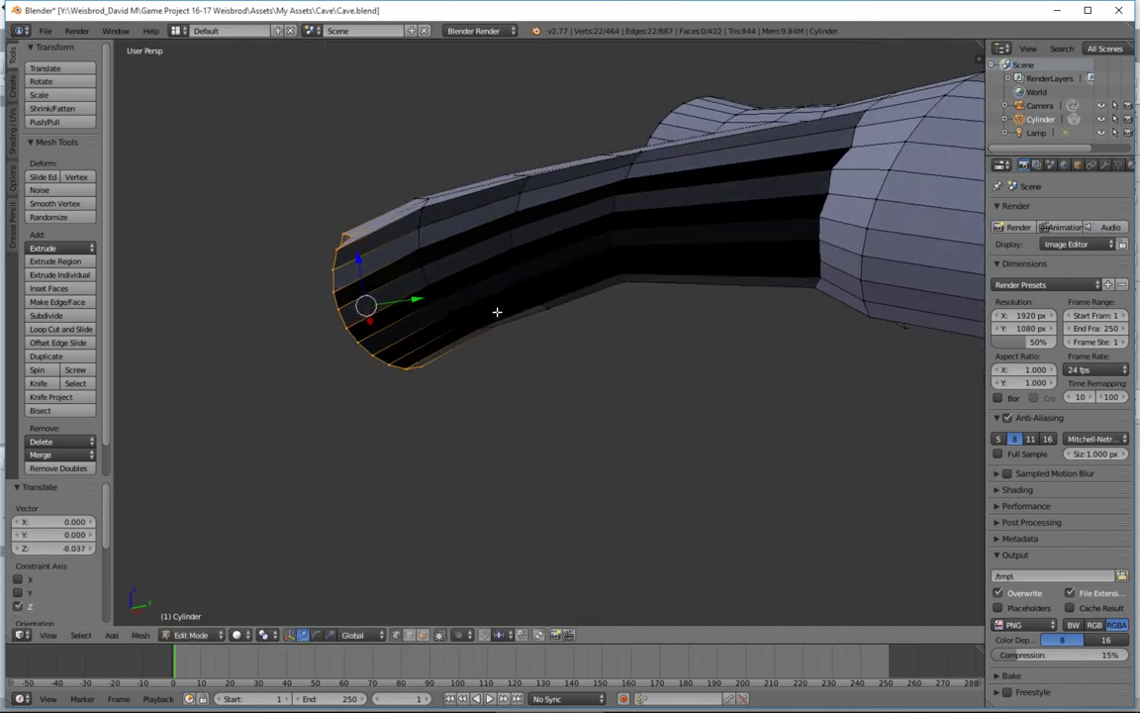
# Rotate the side passage's end ring -5.061° about X.
pyautogui.press('r')
pyautogui.press('x')
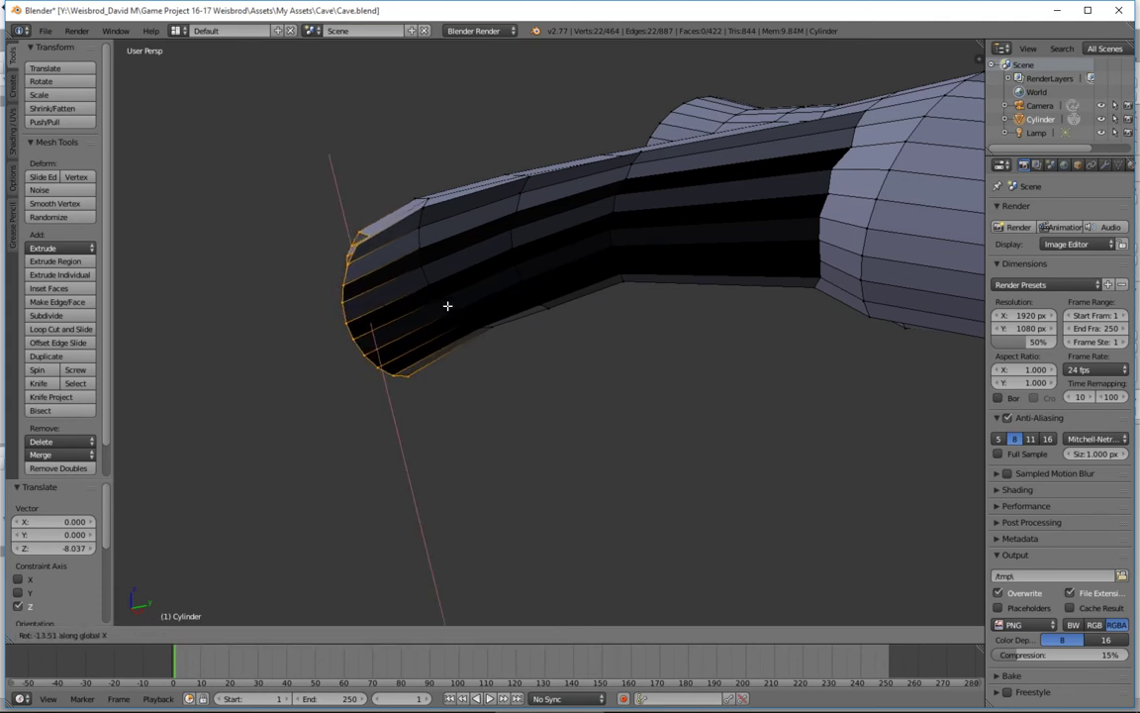
pyautogui.click(445, 302)
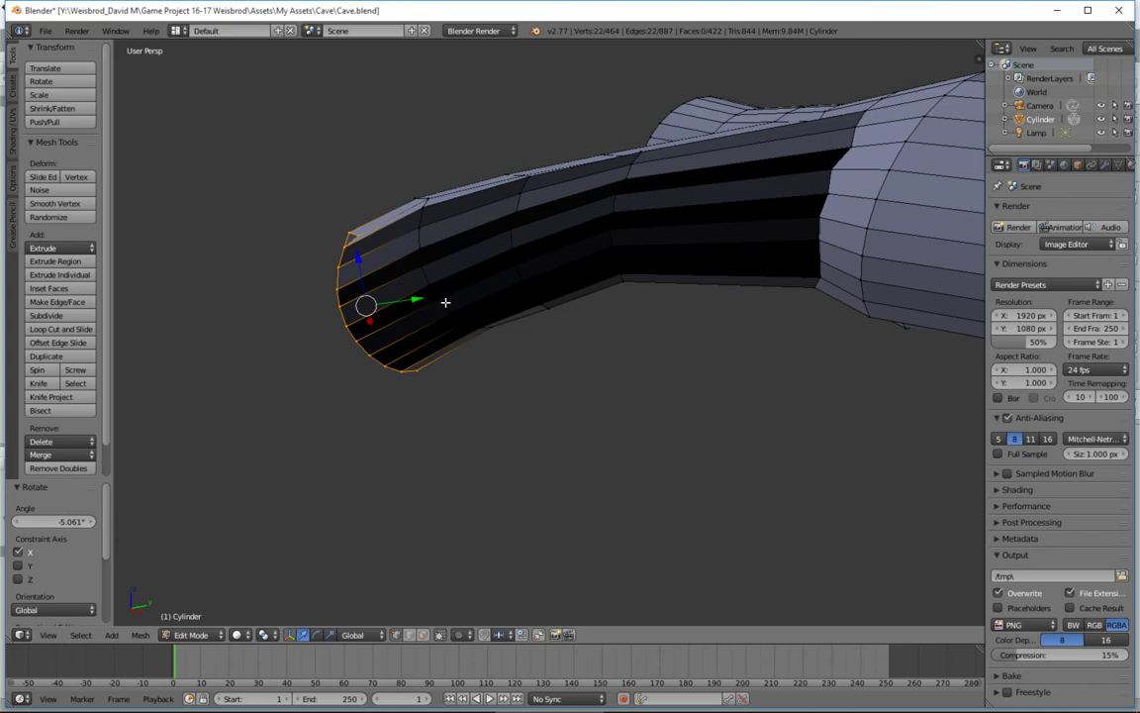
pyautogui.moveTo(459, 300)
pyautogui.mouseDown(button='middle')
pyautogui.moveTo(571, 304)
pyautogui.moveTo(478, 290)
pyautogui.moveTo(447, 298)
pyautogui.moveTo(458, 298)
pyautogui.mouseUp(button='middle')
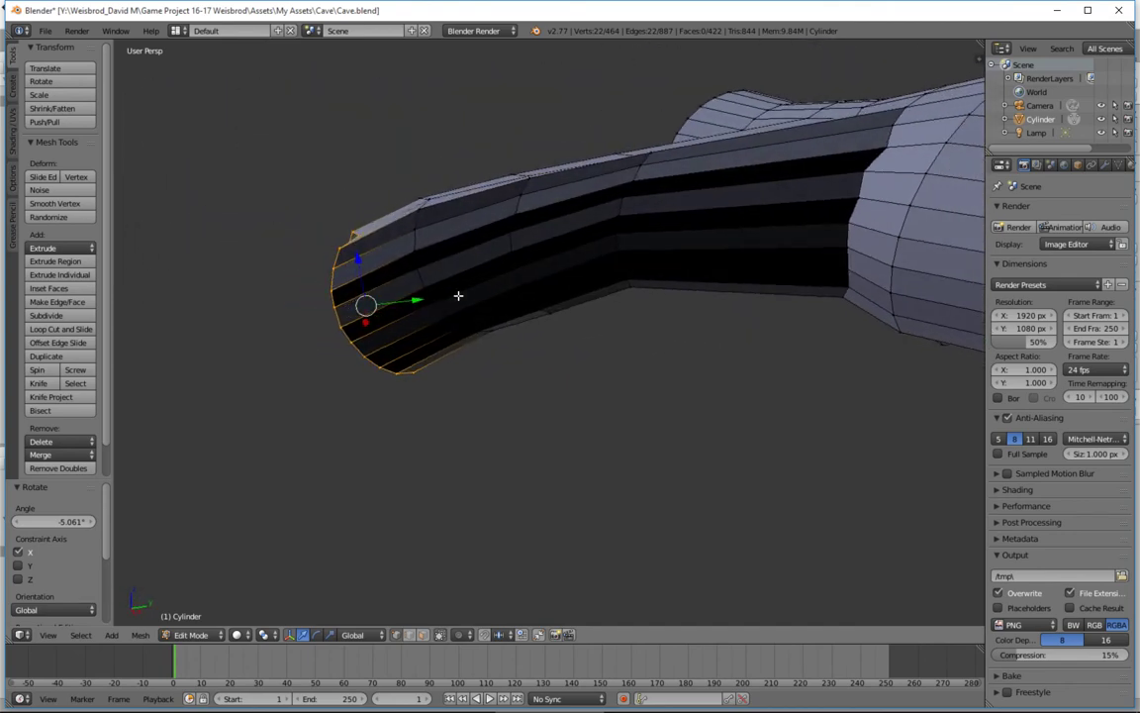
# Extrude the end ring along negative Y, scale it by 0.644 and lower it 4.508 along Z.
pyautogui.press('e')
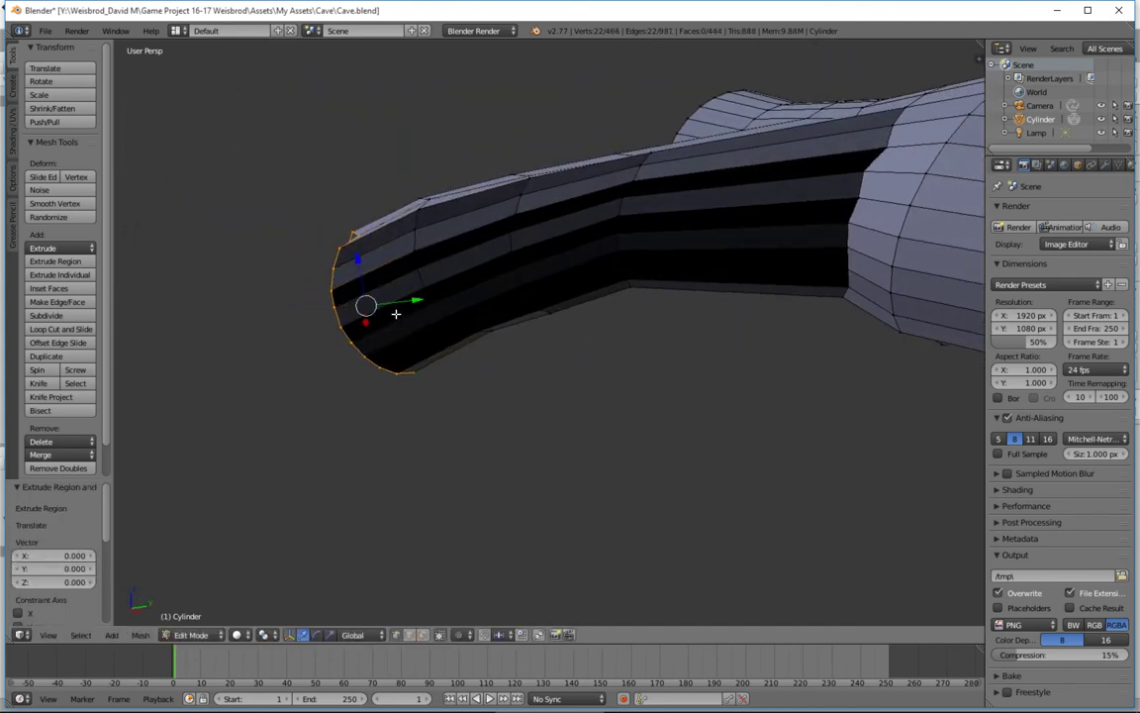
pyautogui.press('y')
pyautogui.click(369, 311)
pyautogui.press('s')
pyautogui.click(443, 344)
pyautogui.moveTo(442, 343); pyautogui.dragTo(317, 287, button='middle')
pyautogui.press('g')
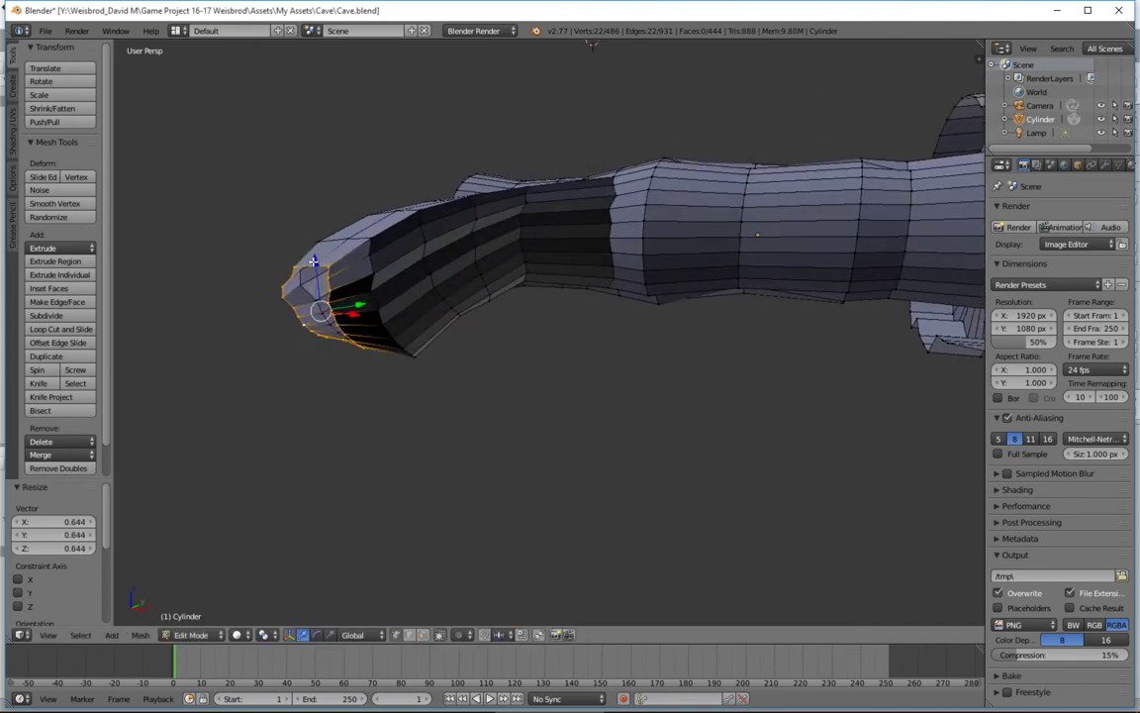
pyautogui.press('z')
pyautogui.click(484, 307)
# Extrude the narrowed ring once more along negative Y and lower it 9.774 along Z.
pyautogui.press('e')
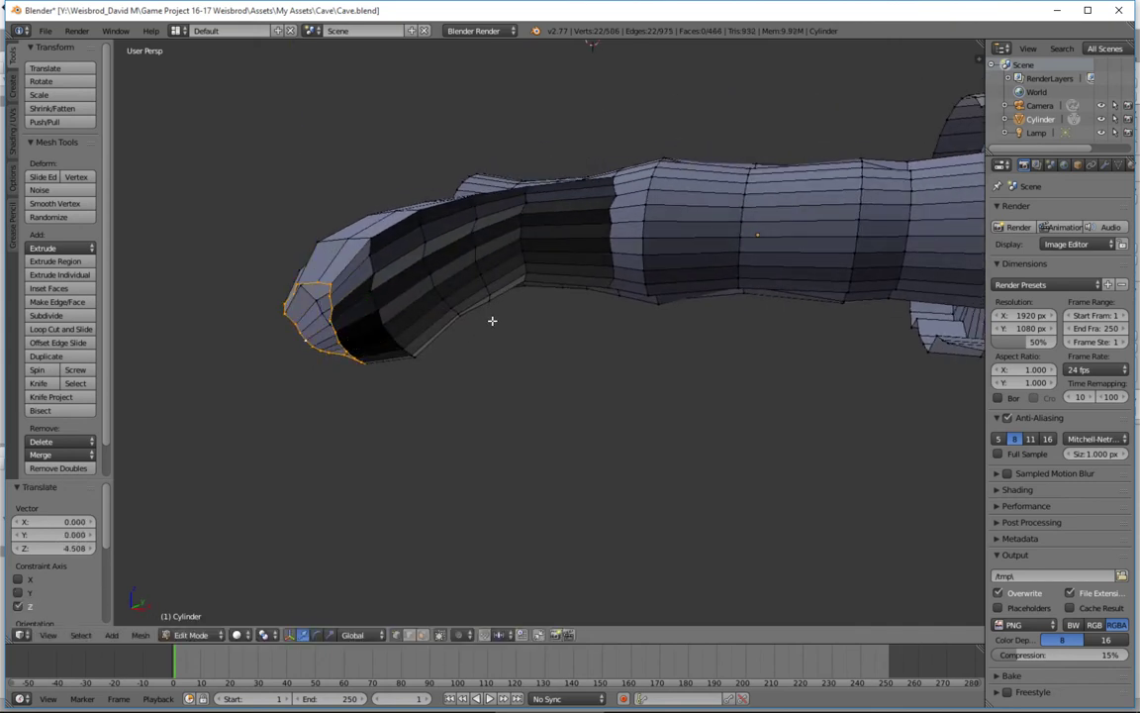
pyautogui.click(492, 321)
pyautogui.moveTo(362, 321); pyautogui.dragTo(322, 343)
pyautogui.press('g')
pyautogui.press('z')
pyautogui.click(313, 310)
pyautogui.moveTo(415, 336); pyautogui.dragTo(545, 341, button='middle')
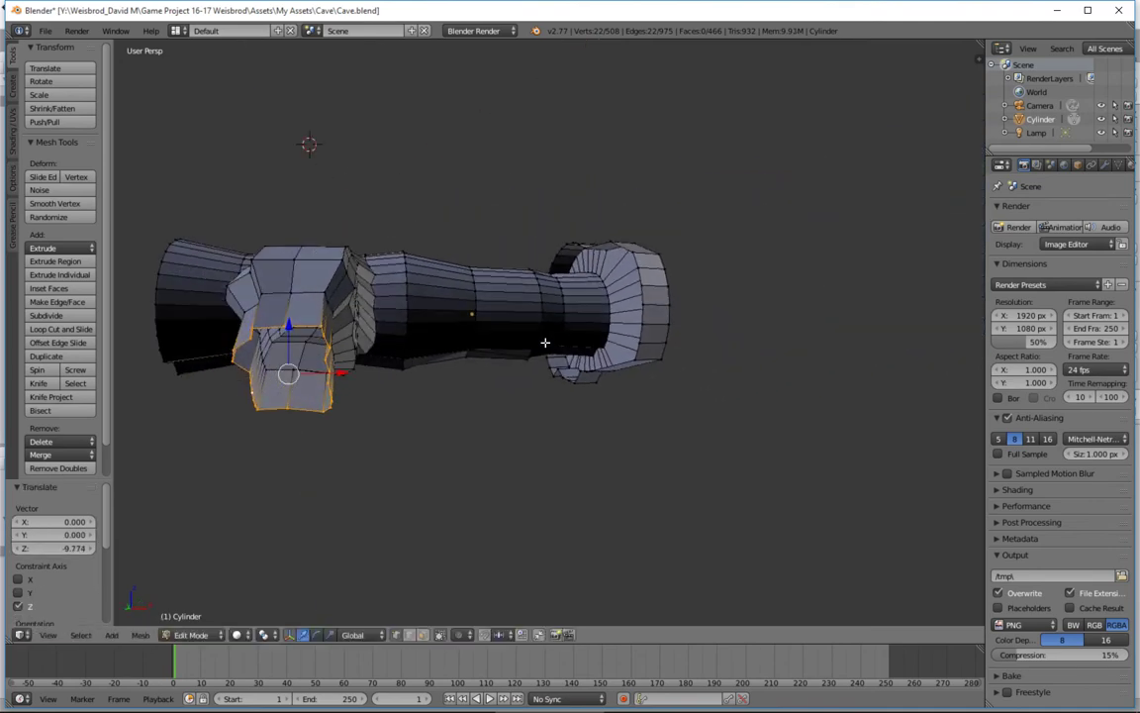
# Merge the end ring at its center and shift the closing vertex 2.948 along Z and 1.621 along Y.
pyautogui.hotkey('alt', 'm')
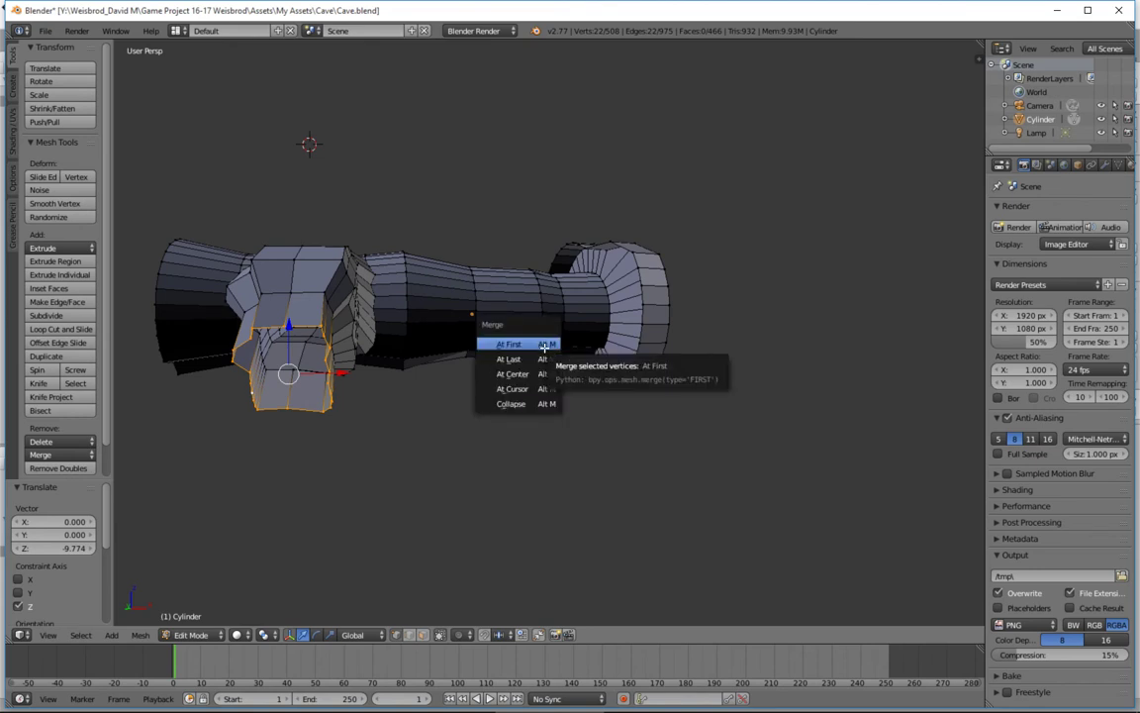
pyautogui.click(540, 373)
pyautogui.moveTo(540, 373); pyautogui.dragTo(352, 370, button='middle')
pyautogui.moveTo(348, 370); pyautogui.dragTo(364, 362)
pyautogui.moveTo(311, 333); pyautogui.dragTo(311, 310)
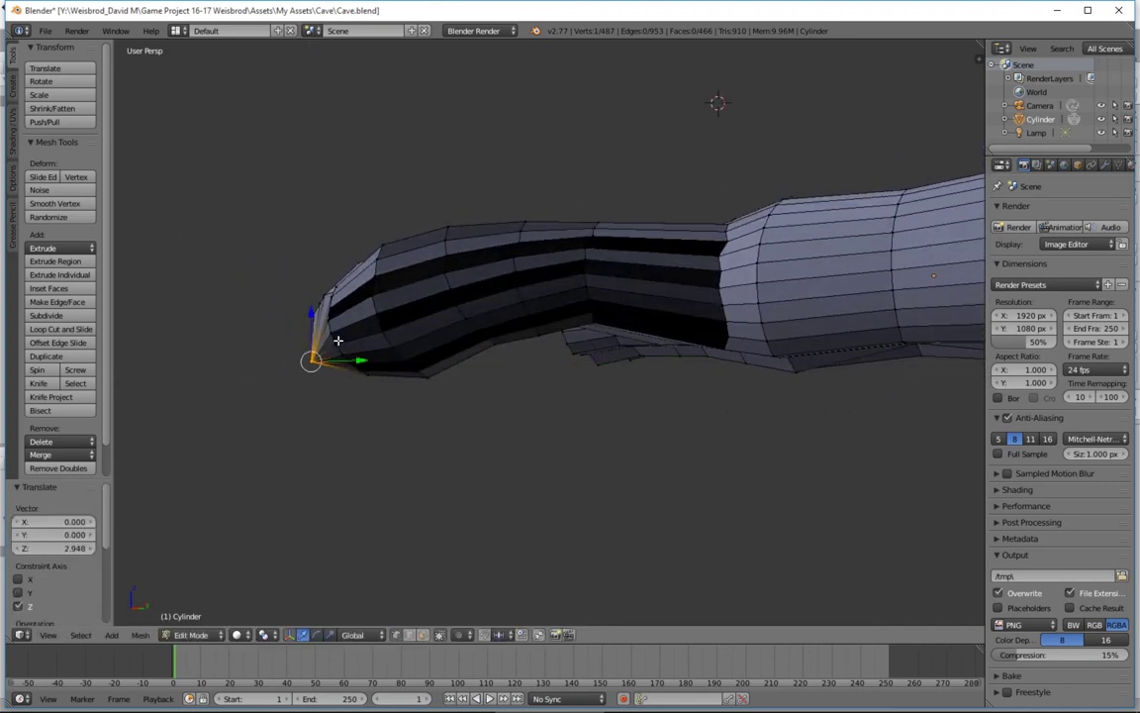
pyautogui.moveTo(355, 365); pyautogui.dragTo(361, 361)
pyautogui.moveTo(363, 360); pyautogui.dragTo(396, 174, button='middle')
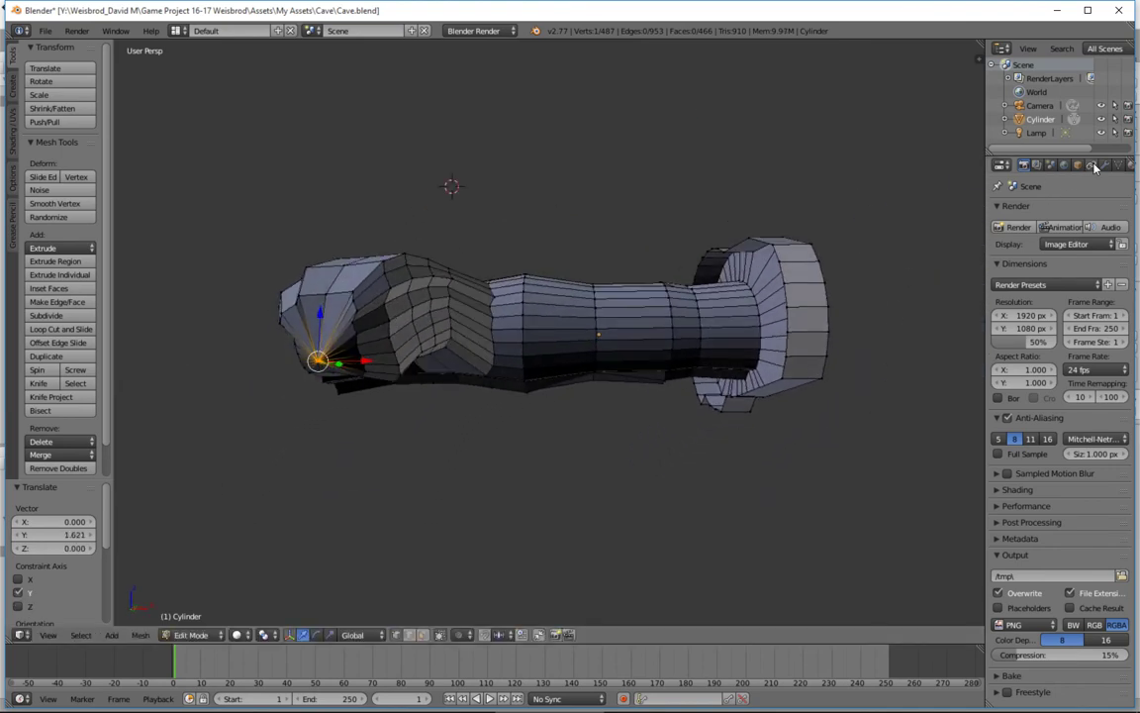
# Add a Subdivision Surface modifier to the cave with 3 view and 3 render subdivisions.
pyautogui.click(1106, 164)
pyautogui.click(1072, 210)
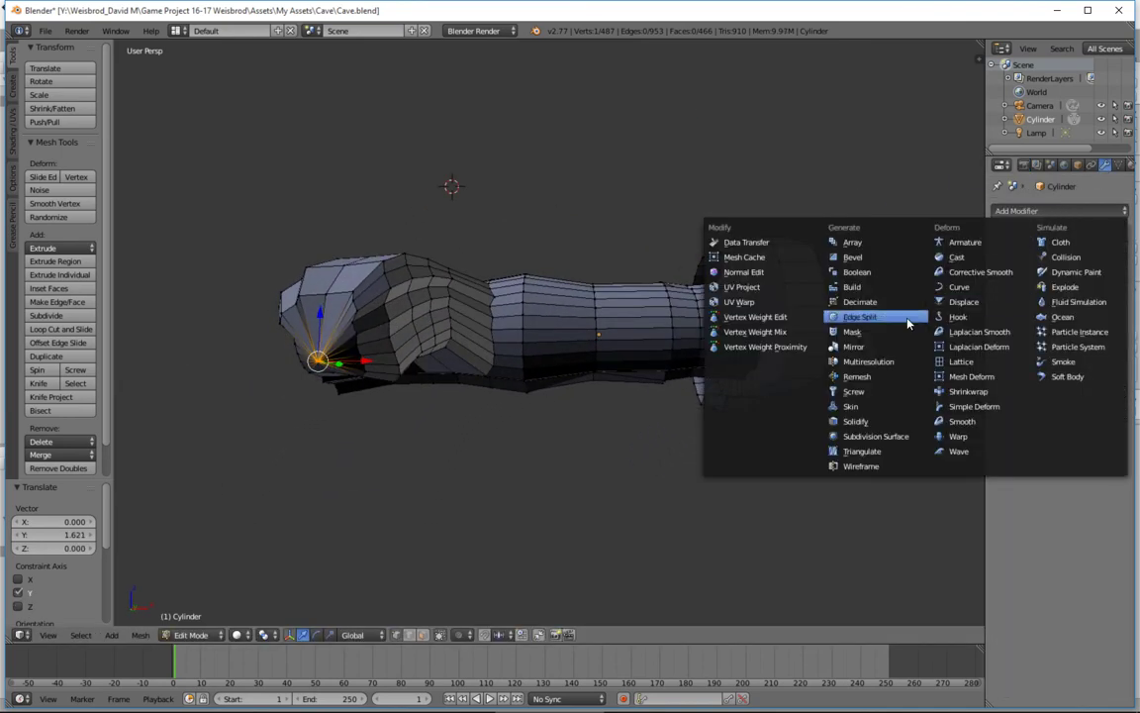
pyautogui.click(873, 435)
pyautogui.moveTo(824, 373); pyautogui.dragTo(858, 395, button='middle')
pyautogui.click(1051, 304)
pyautogui.click(1051, 304)
pyautogui.click(1051, 318)
# Raise one vertex on top of the side passage 4.569 along Z and raise another one nearer the tip.
pyautogui.moveTo(925, 288); pyautogui.dragTo(554, 297, button='middle')
pyautogui.press('g')
pyautogui.press('z')
pyautogui.click(459, 94)
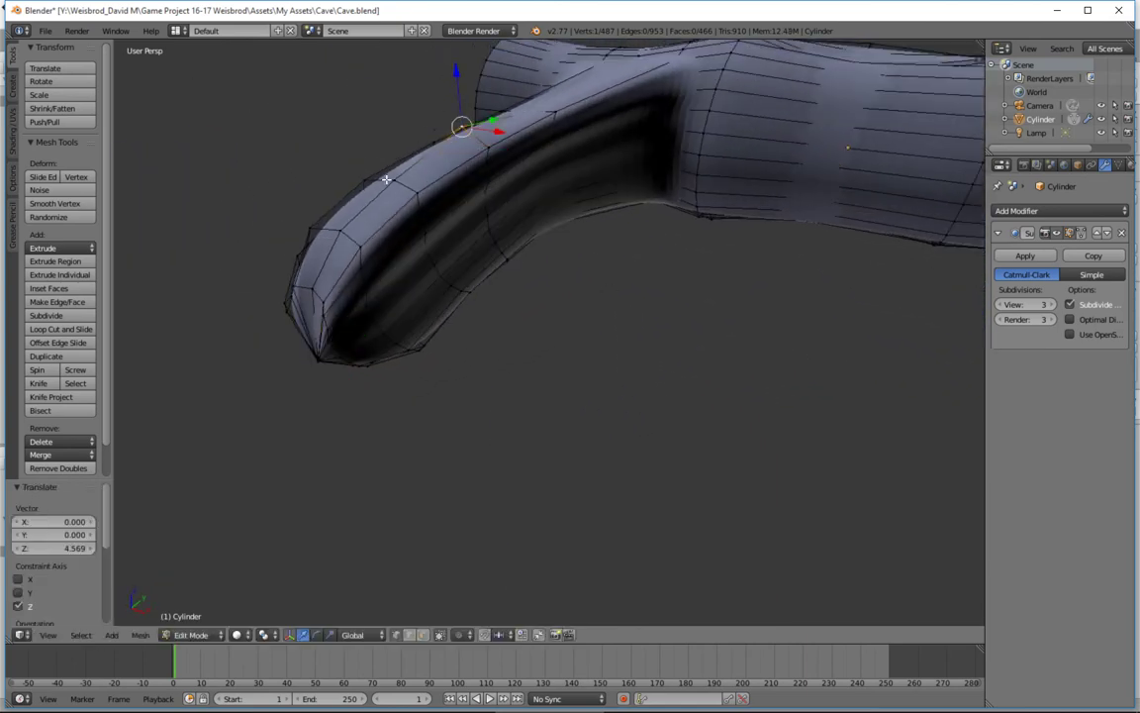
pyautogui.rightClick(390, 178)
pyautogui.moveTo(387, 126); pyautogui.dragTo(373, 69)
pyautogui.moveTo(445, 101); pyautogui.dragTo(420, 168, button='middle')
# Move another vertex of the side passage 21.455 along negative X.
pyautogui.rightClick(310, 202)
pyautogui.press('g')
pyautogui.press('x')
pyautogui.click(419, 224)
pyautogui.moveTo(420, 224); pyautogui.dragTo(466, 317, button='middle')
# Add one loop cut across the long faces of the entrance flange's extended side.
pyautogui.scroll(-6, 466, 317)
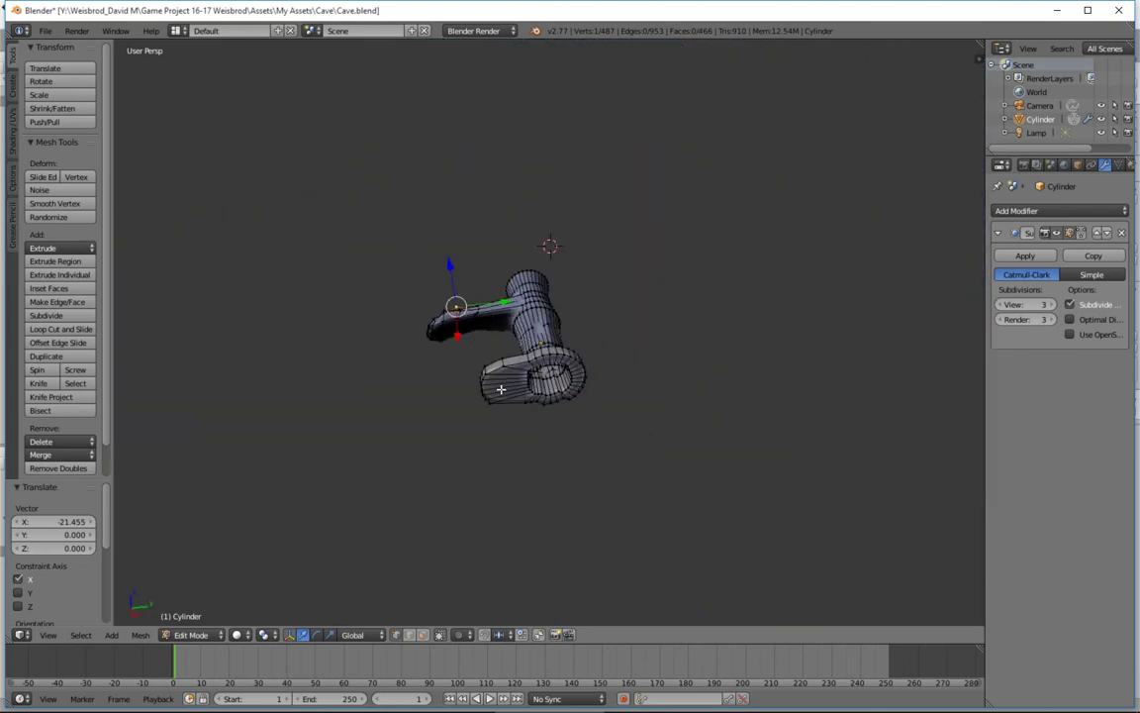
pyautogui.scroll(3, 455, 309)
pyautogui.scroll(5, 499, 386)
pyautogui.moveTo(509, 359); pyautogui.dragTo(425, 331, button='middle')
pyautogui.click(60, 329)
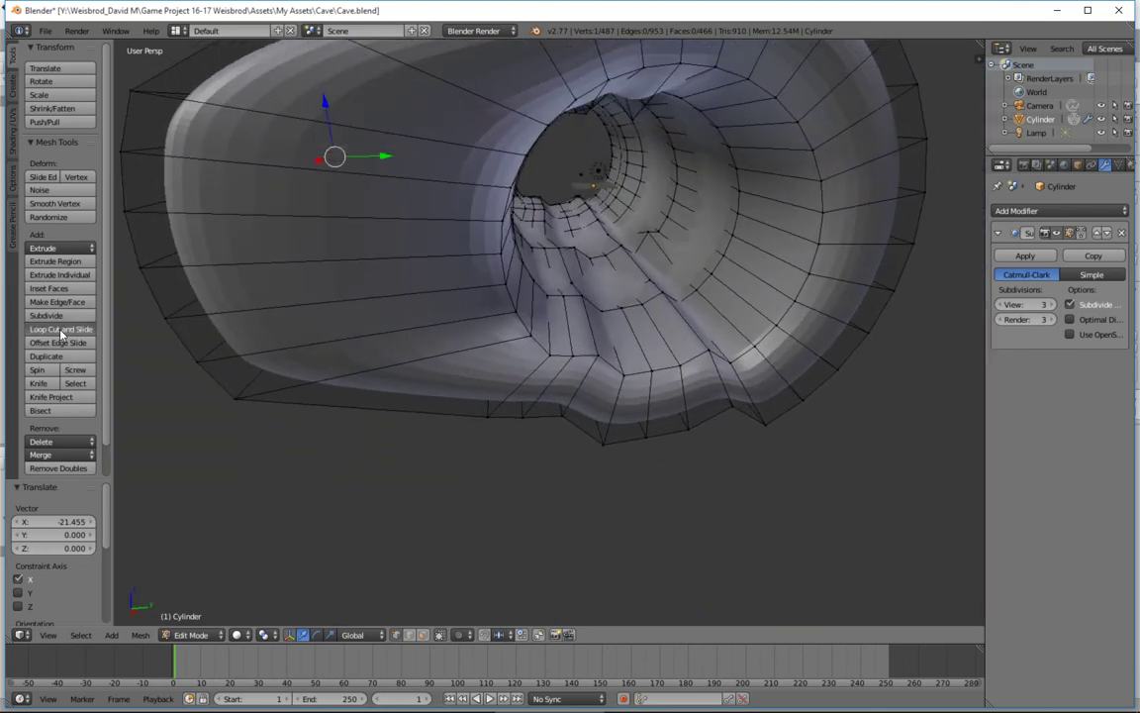
pyautogui.click(377, 223)
pyautogui.click(368, 218)
# Shift three vertices of the flange's new loop unevenly along Y, the uppermost by 12.437.
pyautogui.rightClick(322, 269)
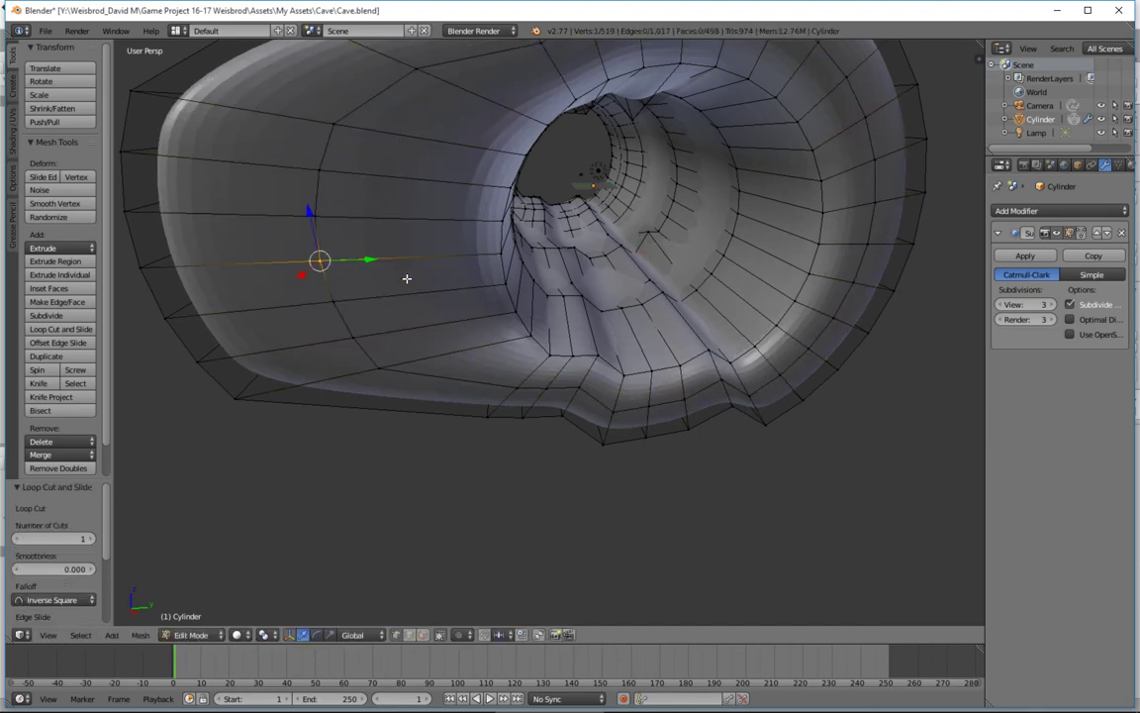
pyautogui.moveTo(397, 280); pyautogui.dragTo(521, 276, button='middle')
pyautogui.moveTo(347, 267); pyautogui.dragTo(366, 268)
pyautogui.rightClick(319, 169)
pyautogui.moveTo(346, 170); pyautogui.dragTo(334, 170)
pyautogui.rightClick(375, 77)
pyautogui.moveTo(406, 78); pyautogui.dragTo(432, 117)
pyautogui.moveTo(432, 117); pyautogui.dragTo(418, 242, button='middle')
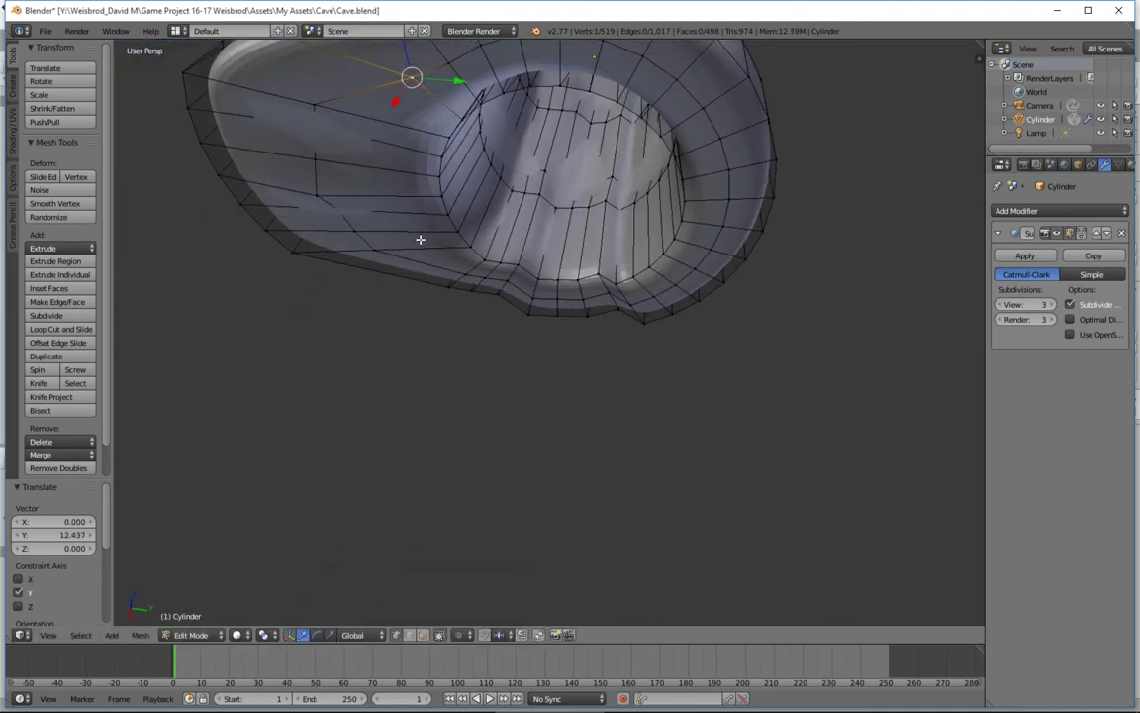
# Move a lower vertex beside the entrance opening 10.850 along X and reposition the vertex above it.
pyautogui.rightClick(454, 227)
pyautogui.moveTo(445, 259); pyautogui.dragTo(436, 280)
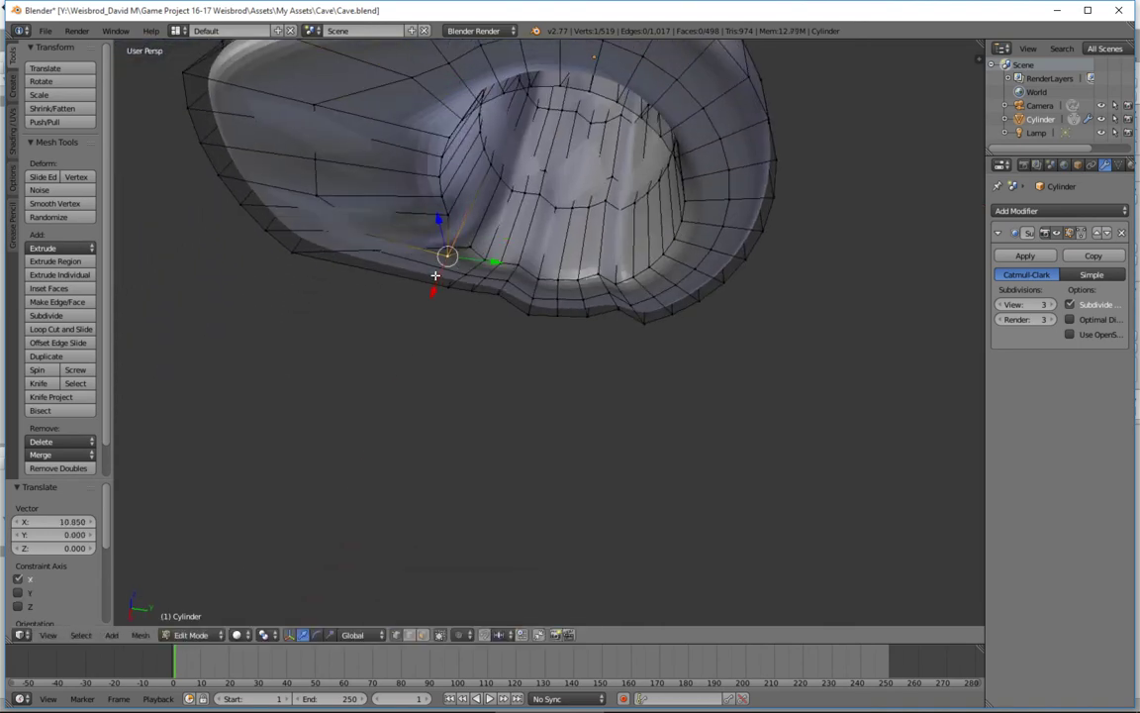
pyautogui.rightClick(442, 195)
pyautogui.moveTo(427, 230); pyautogui.dragTo(419, 201)
pyautogui.rightClick(440, 157)
# Push two vertices on the opposite side of the entrance inward along negative X, by 11.626 and 11.314.
pyautogui.rightClick(683, 225)
pyautogui.moveTo(700, 246); pyautogui.dragTo(859, 232, button='middle')
pyautogui.moveTo(729, 232); pyautogui.dragTo(689, 226)
pyautogui.rightClick(675, 268)
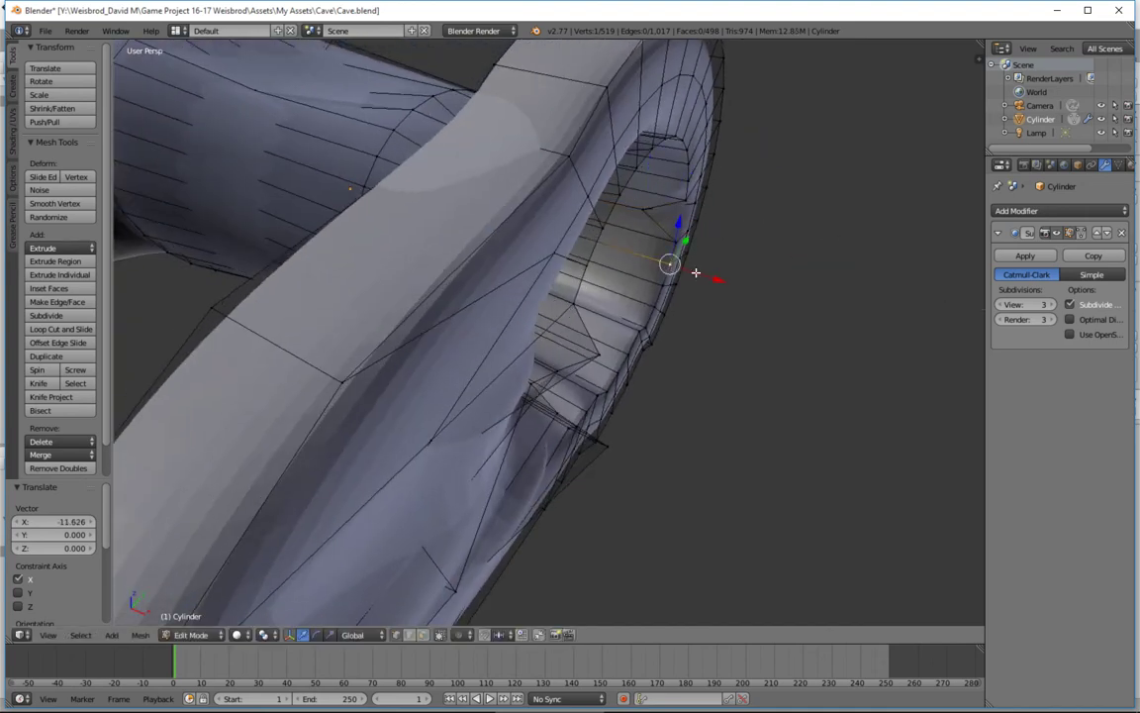
pyautogui.moveTo(714, 277); pyautogui.dragTo(675, 273)
pyautogui.click(674, 272)
# Move the pushed-in entrance vertex 10.367 along negative Y and a vertex higher up 12.756 along negative Y.
pyautogui.moveTo(669, 322); pyautogui.dragTo(595, 273, button='middle')
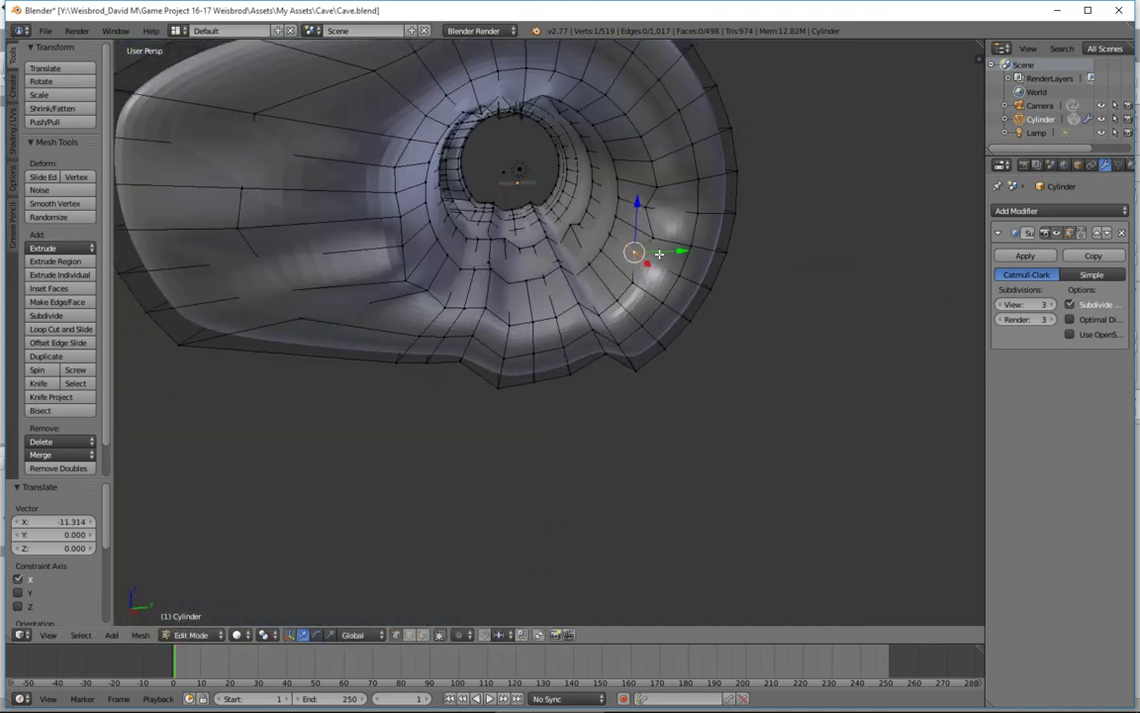
pyautogui.moveTo(687, 256); pyautogui.dragTo(654, 256)
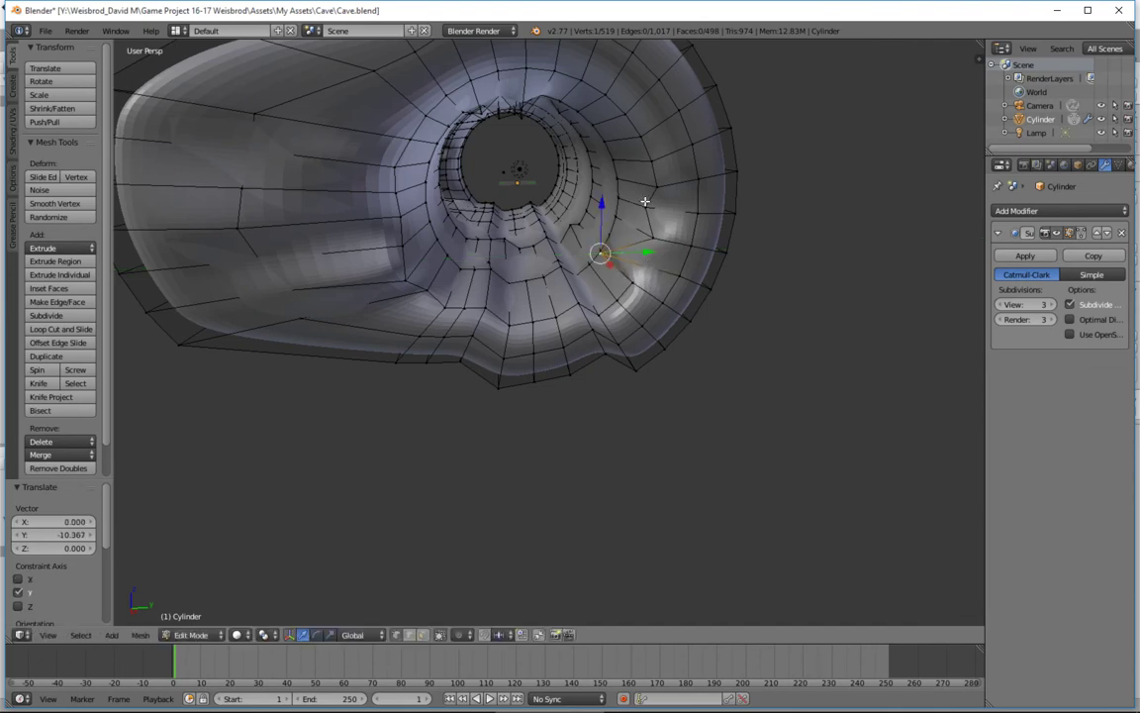
pyautogui.rightClick(648, 165)
pyautogui.moveTo(704, 163); pyautogui.dragTo(656, 169)
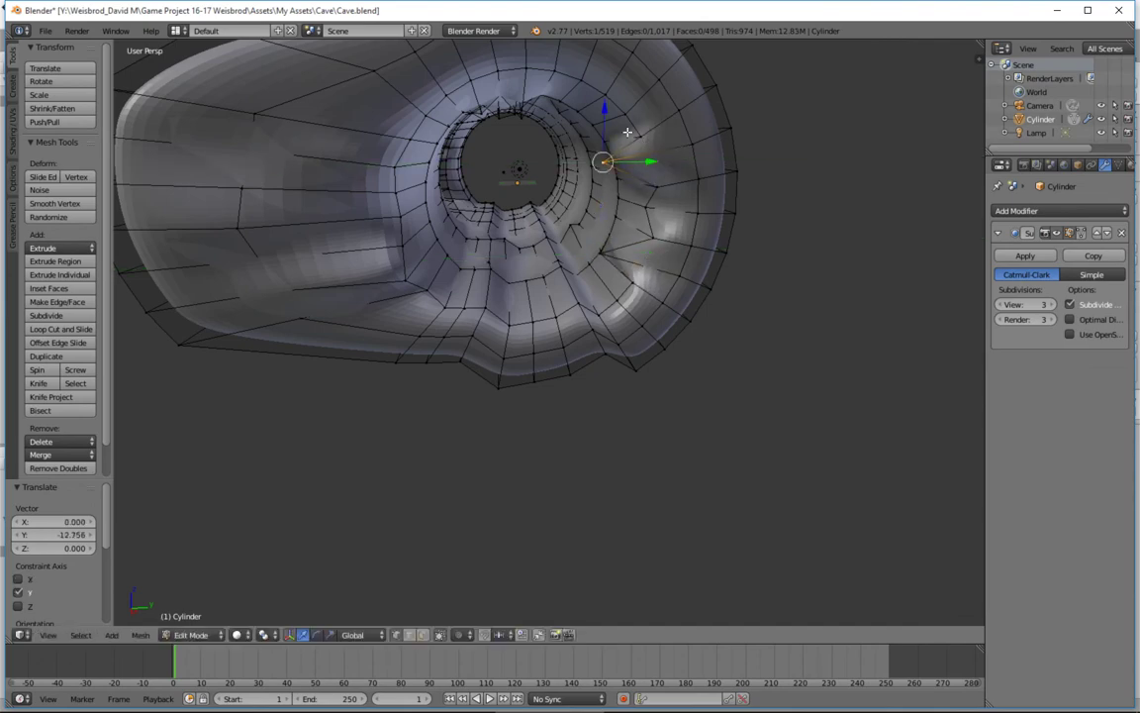
# Move two vertices on the entrance's upper inner edge to make the rim uneven.
pyautogui.rightClick(614, 95)
pyautogui.moveTo(615, 95); pyautogui.dragTo(600, 125, button='middle')
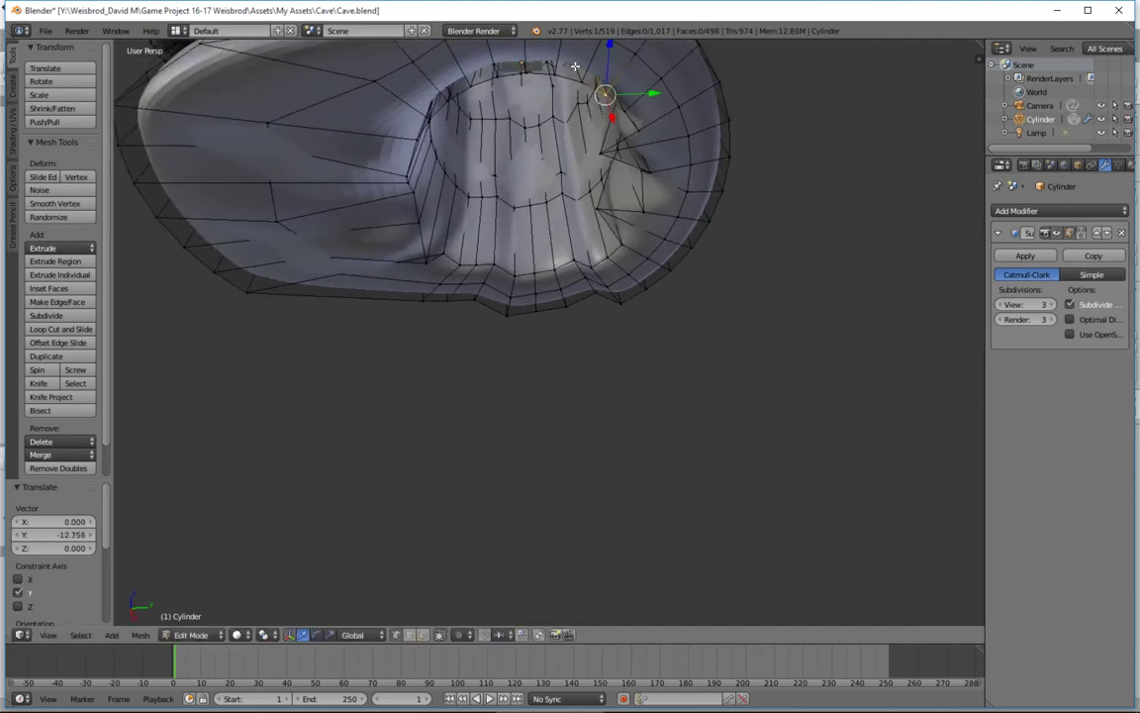
pyautogui.moveTo(570, 67); pyautogui.dragTo(525, 275, button='middle')
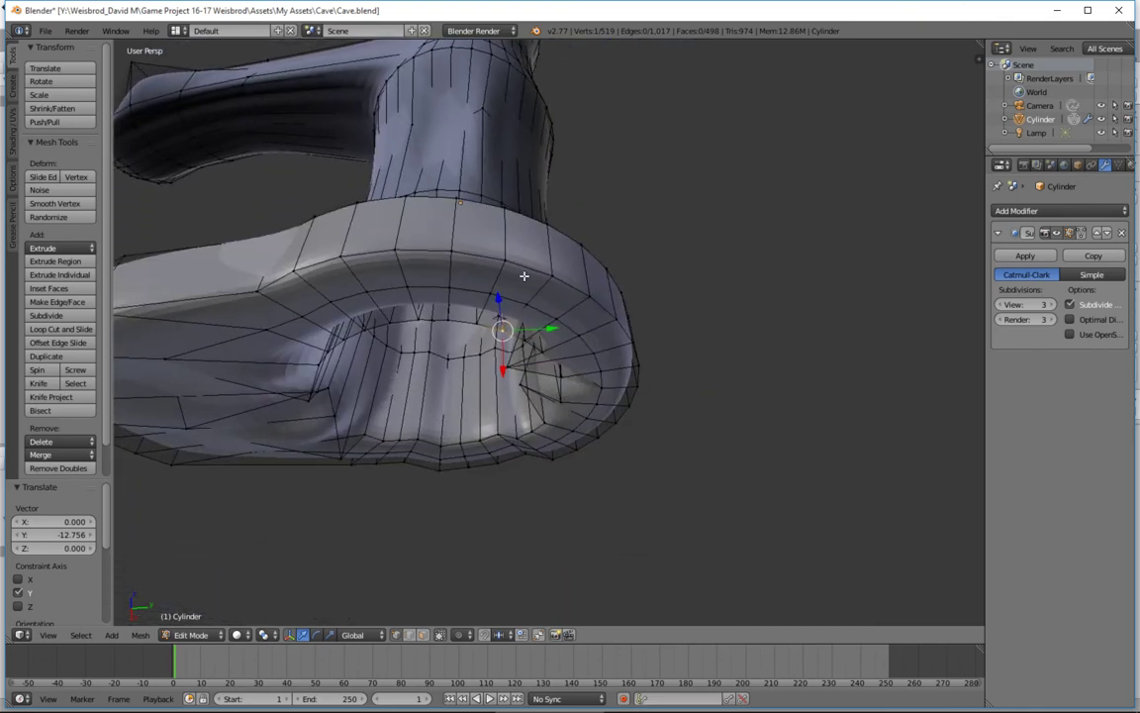
pyautogui.moveTo(498, 299); pyautogui.dragTo(500, 286)
pyautogui.moveTo(501, 285); pyautogui.dragTo(418, 304, button='middle')
pyautogui.rightClick(420, 307)
pyautogui.moveTo(419, 269); pyautogui.dragTo(356, 318)
# Lower another vertex of the entrance's upper inner edge along Z and move it 5.534 along Y.
pyautogui.rightClick(357, 314)
pyautogui.moveTo(394, 352); pyautogui.dragTo(448, 380, button='middle')
pyautogui.moveTo(285, 323)
pyautogui.mouseDown(button='middle')
pyautogui.moveTo(243, 319)
pyautogui.moveTo(287, 330)
pyautogui.mouseUp(button='middle')
pyautogui.moveTo(291, 316); pyautogui.dragTo(295, 357)
pyautogui.moveTo(330, 396); pyautogui.dragTo(360, 395)
# Save the cave model over the existing Cave.blend file.
pyautogui.scroll(-5, 534, 376)
pyautogui.scroll(5, 535, 375)
pyautogui.scroll(-2, 534, 376)
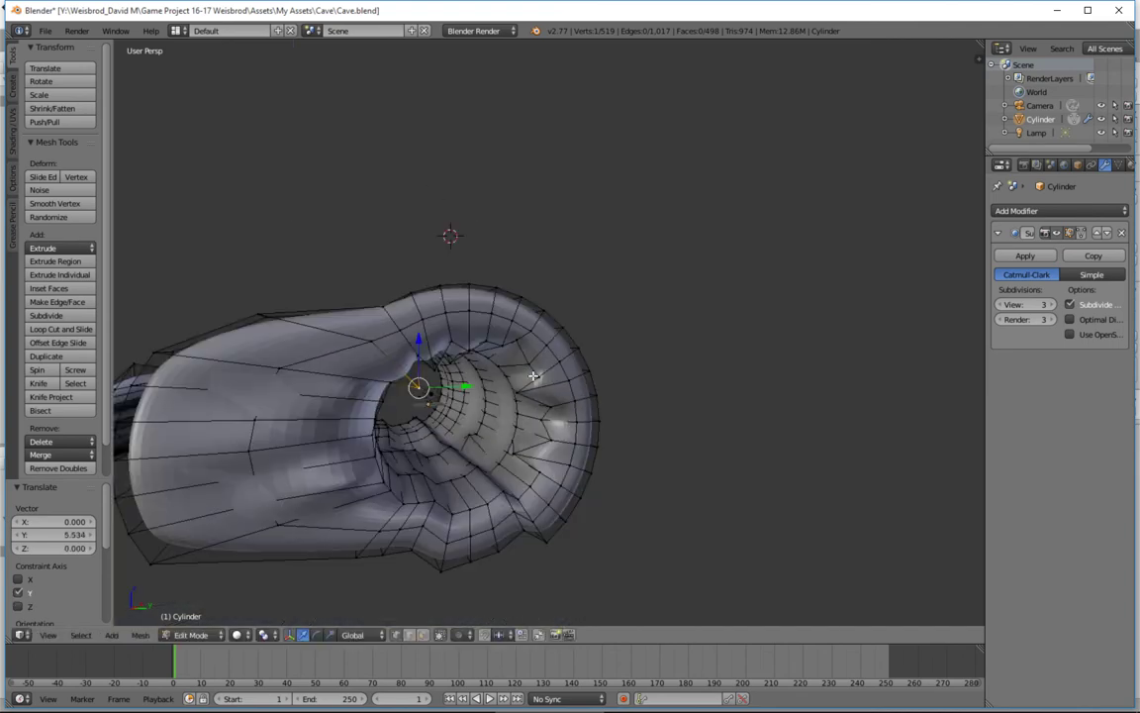
pyautogui.hotkey('ctrl', 's')
pyautogui.click(520, 375)
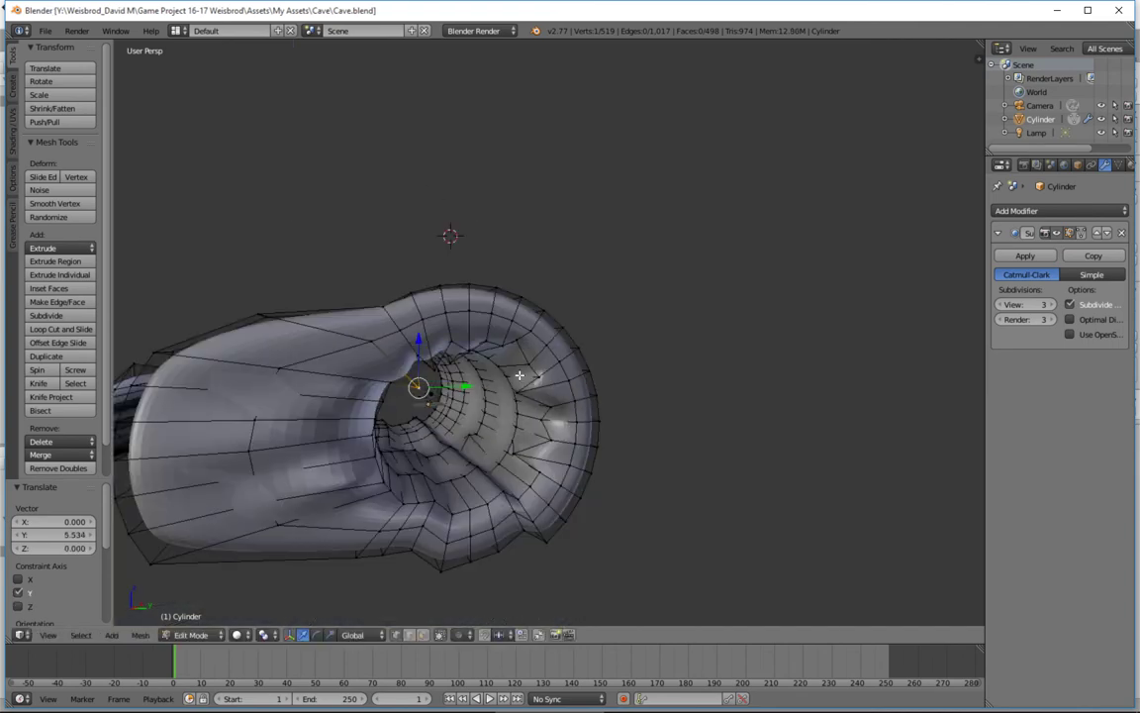
# Switch to Unity and inspect the updated cave model's entrance against the surrounding terrain in the scene.
pyautogui.hotkey('alt', 'Tab')
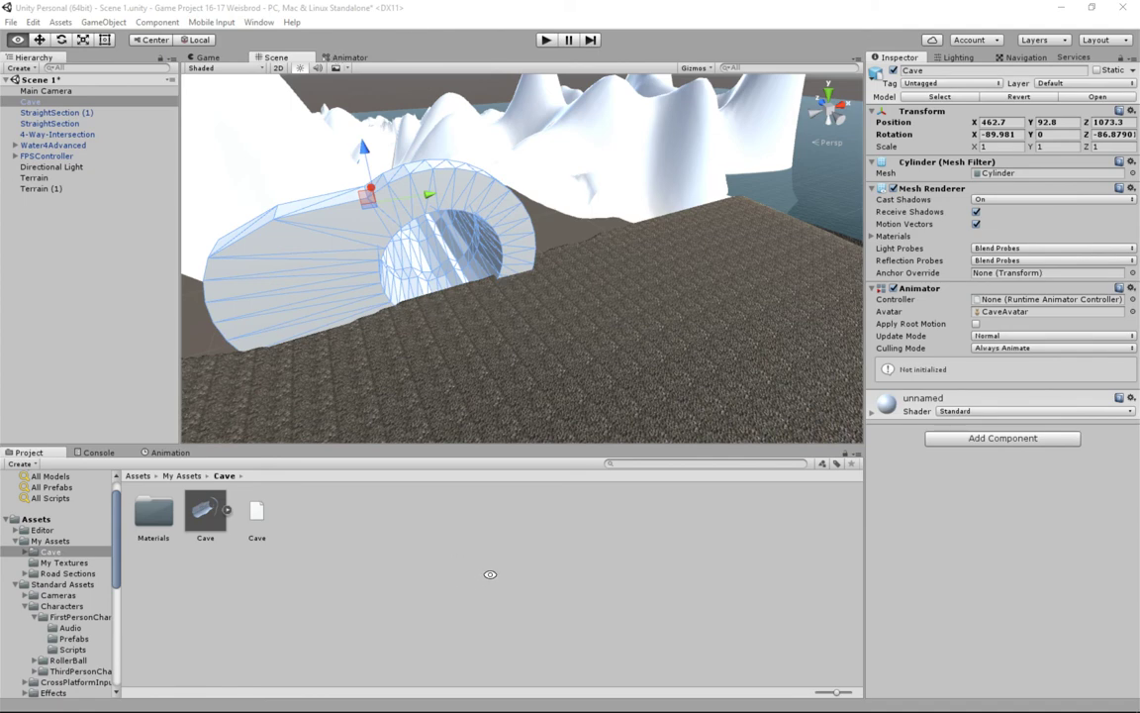
pyautogui.moveTo(368, 322); pyautogui.dragTo(382, 298, button='middle')
pyautogui.moveTo(382, 298); pyautogui.dragTo(478, 257, button='right')
pyautogui.moveTo(478, 257); pyautogui.dragTo(567, 301, button='middle')
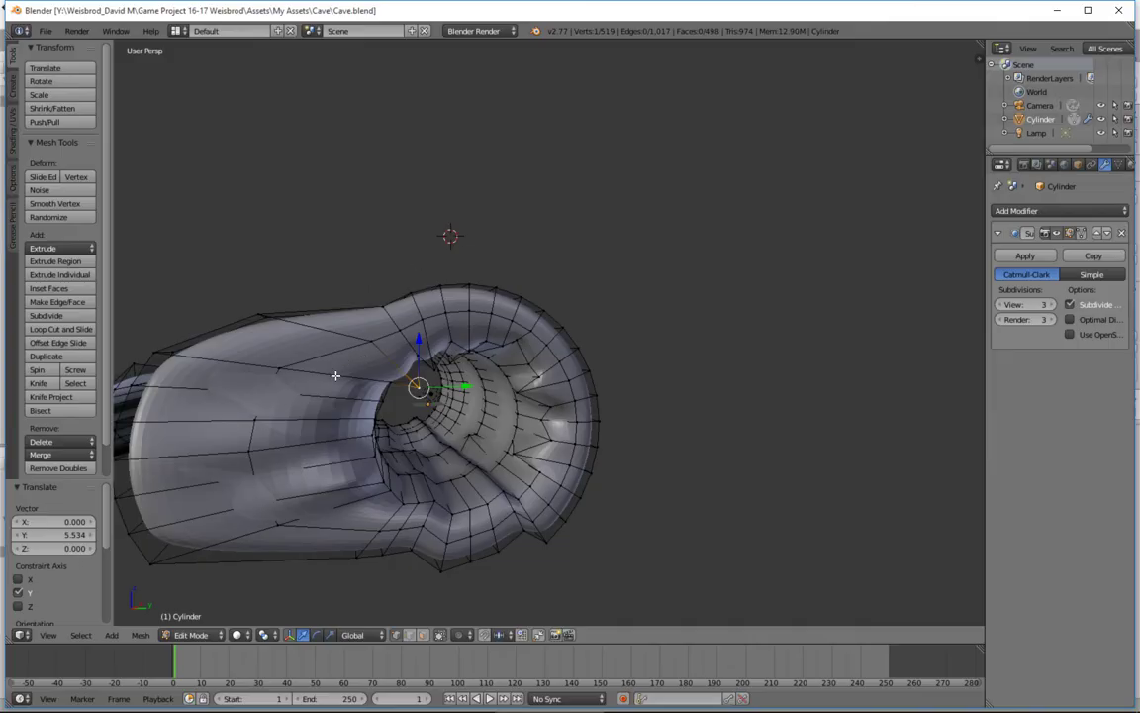
# In Blender, subdivide the upper front face of the cave's entrance flange with one cut.
pyautogui.moveTo(334, 375); pyautogui.dragTo(275, 436, button='middle')
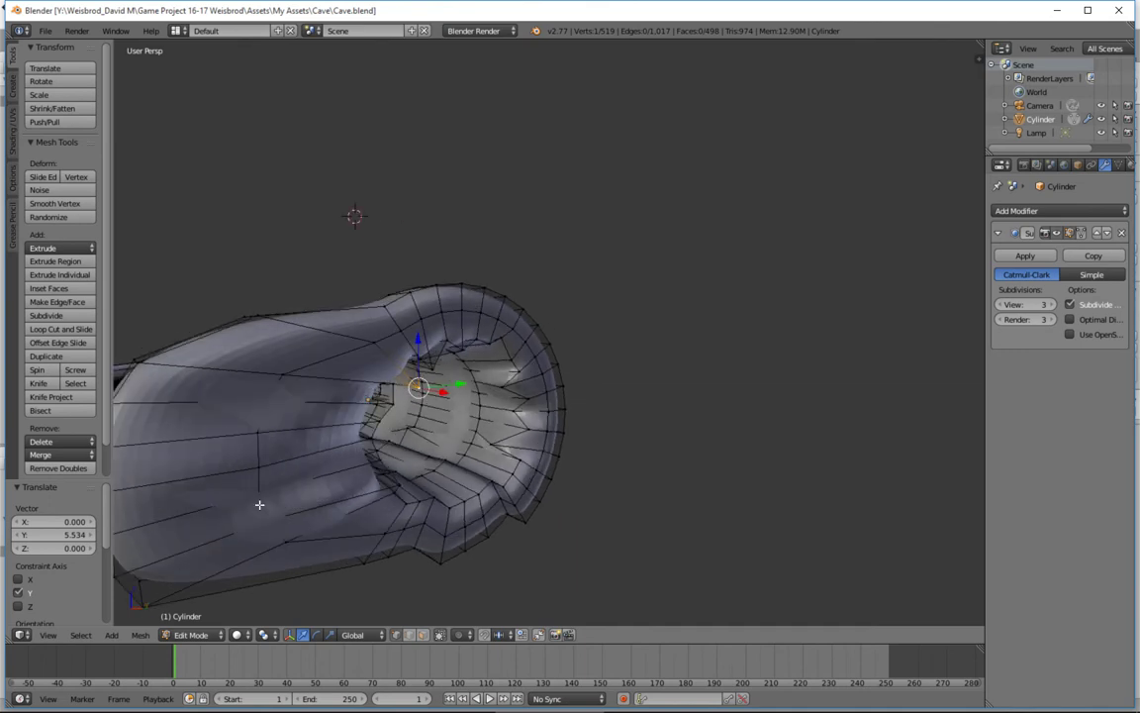
pyautogui.click(397, 634)
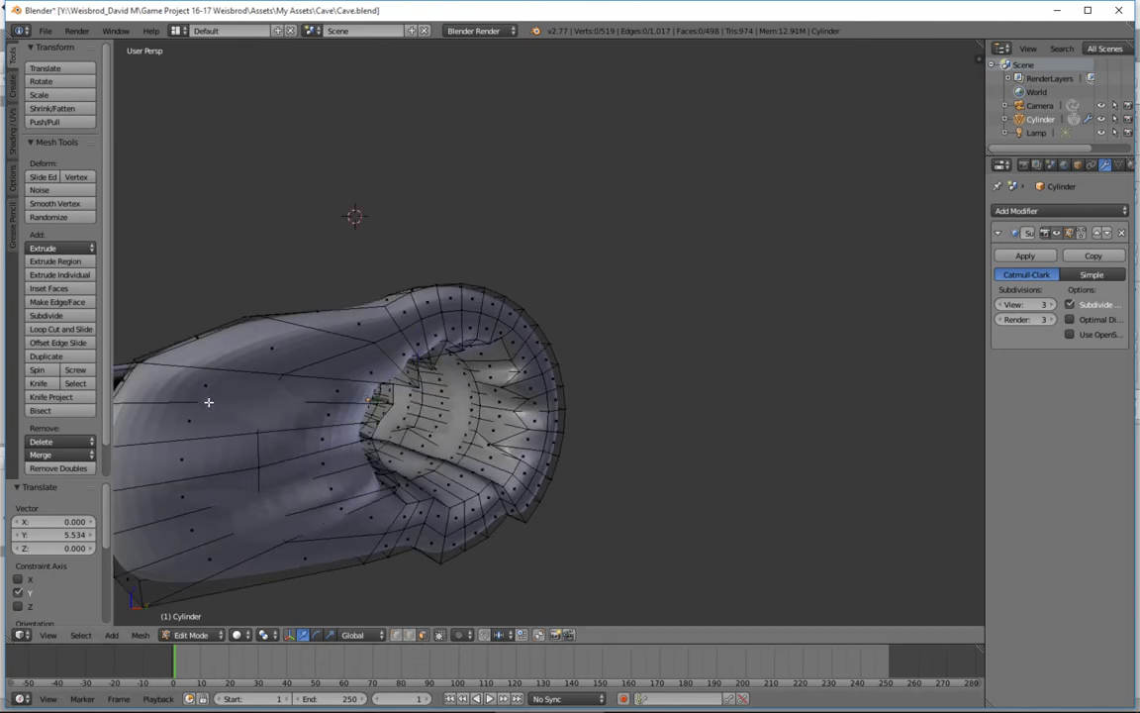
pyautogui.rightClick(270, 348)
pyautogui.moveTo(270, 349); pyautogui.dragTo(296, 348, button='middle')
pyautogui.click(79, 318)
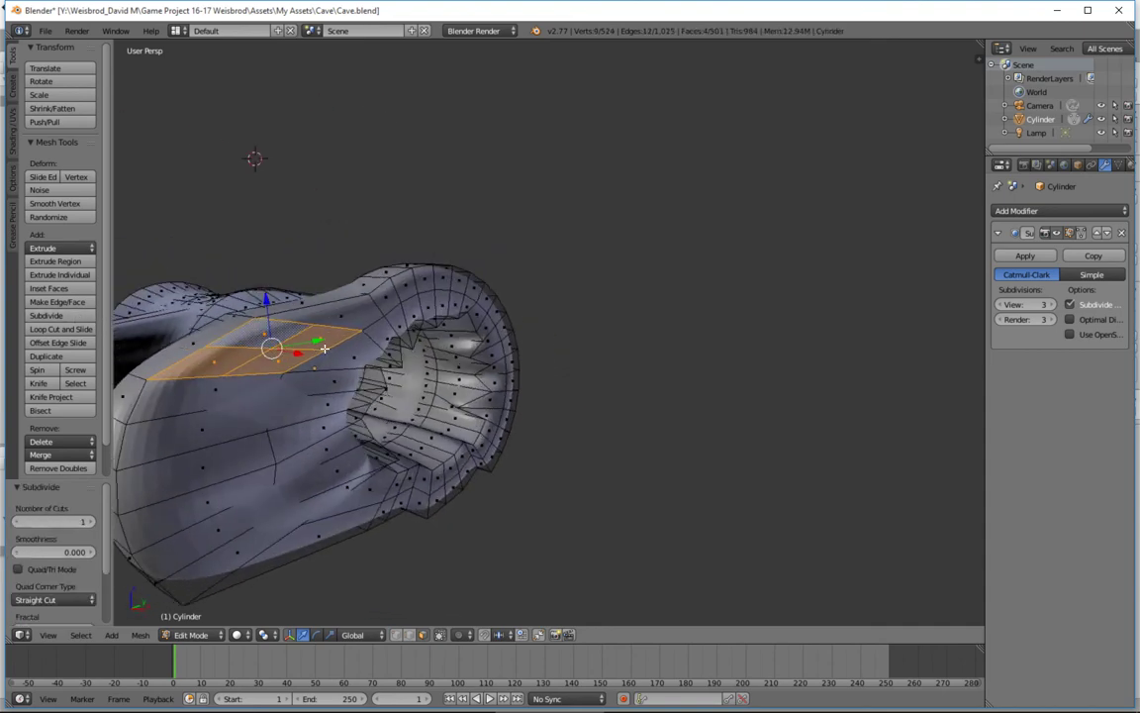
# Delete the face on the flange's outer rim that borders the newly subdivided front face.
pyautogui.moveTo(207, 347); pyautogui.dragTo(318, 369, button='middle')
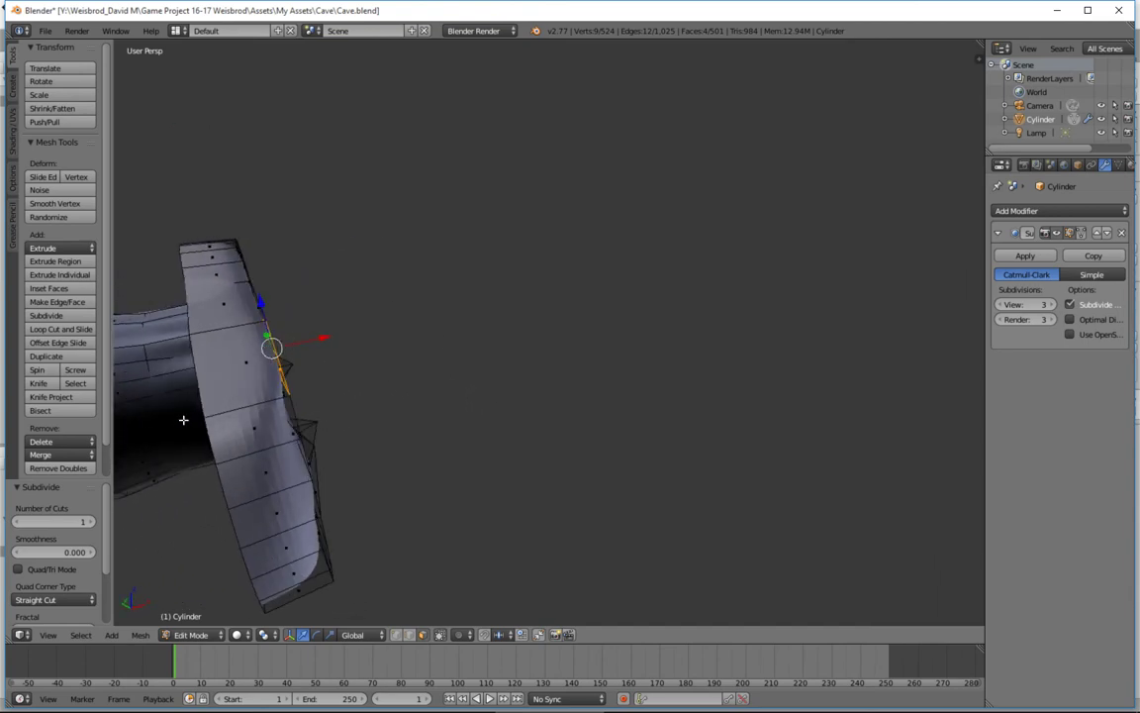
pyautogui.moveTo(223, 310); pyautogui.dragTo(303, 354, button='middle')
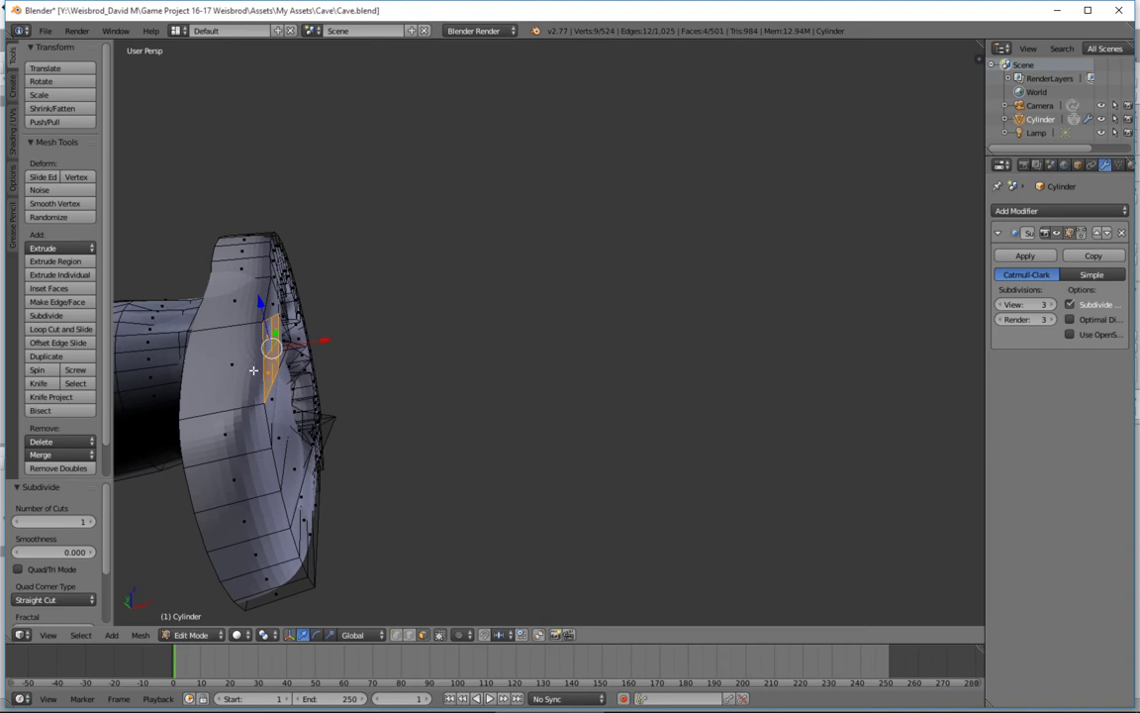
pyautogui.scroll(6, 253, 370)
pyautogui.scroll(-4, 253, 370)
pyautogui.scroll(6, 253, 370)
pyautogui.scroll(-4, 253, 371)
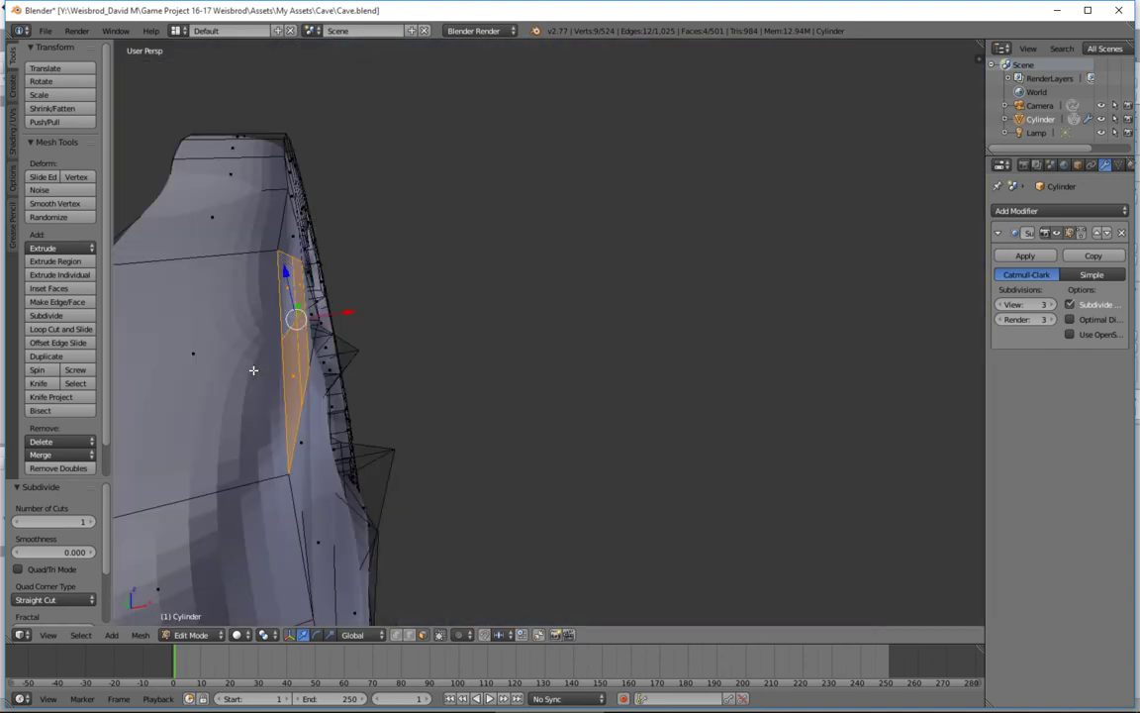
pyautogui.press('Home')
pyautogui.moveTo(685, 320); pyautogui.dragTo(538, 340, button='middle')
pyautogui.scroll(6, 653, 282)
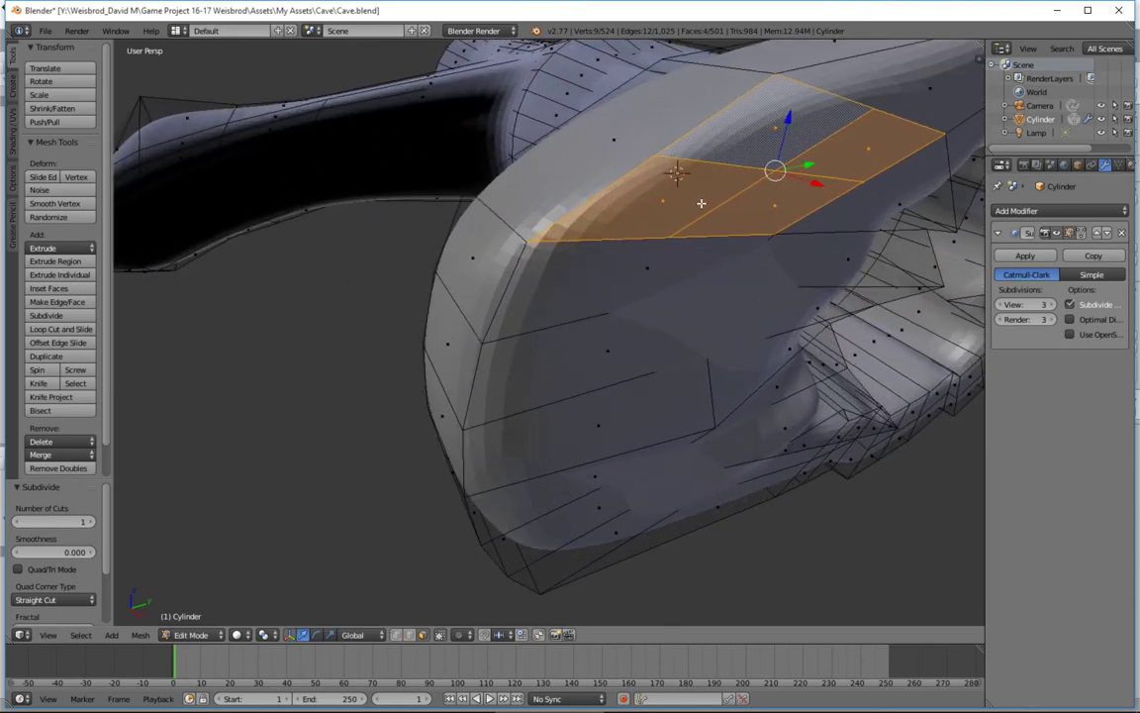
pyautogui.moveTo(654, 172); pyautogui.dragTo(685, 187, button='middle')
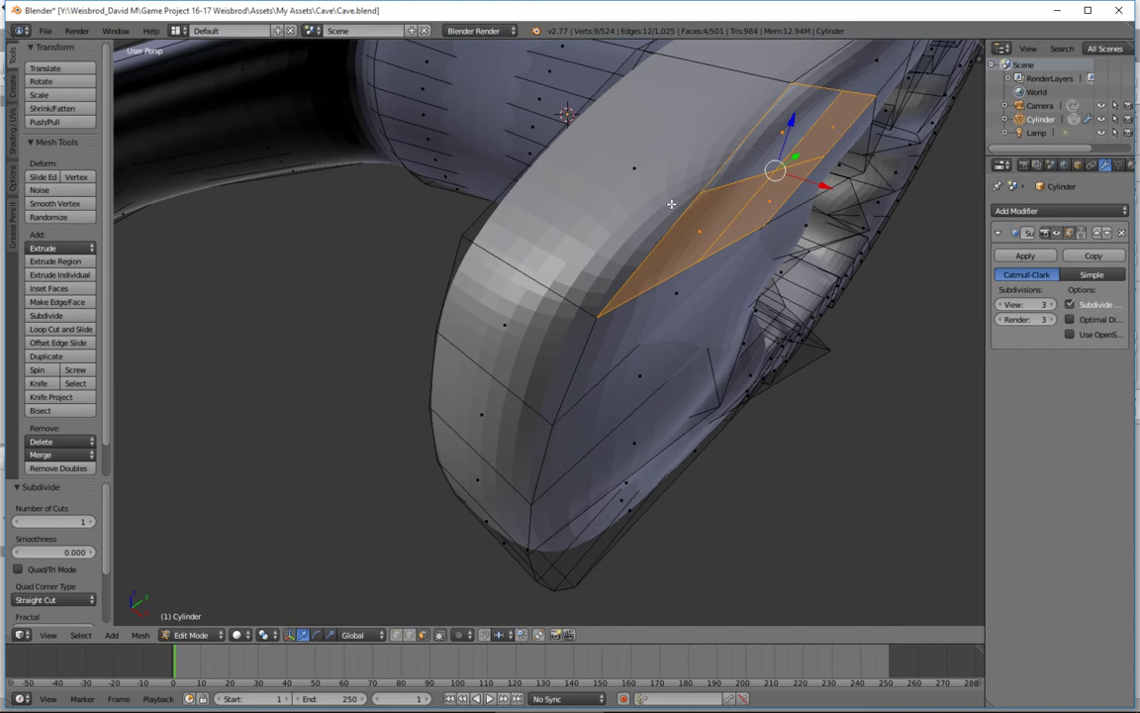
pyautogui.moveTo(389, 196)
pyautogui.mouseDown(button='middle')
pyautogui.moveTo(419, 204)
pyautogui.moveTo(397, 186)
pyautogui.mouseUp(button='middle')
pyautogui.click(331, 635)
pyautogui.click(303, 634)
pyautogui.rightClick(648, 188)
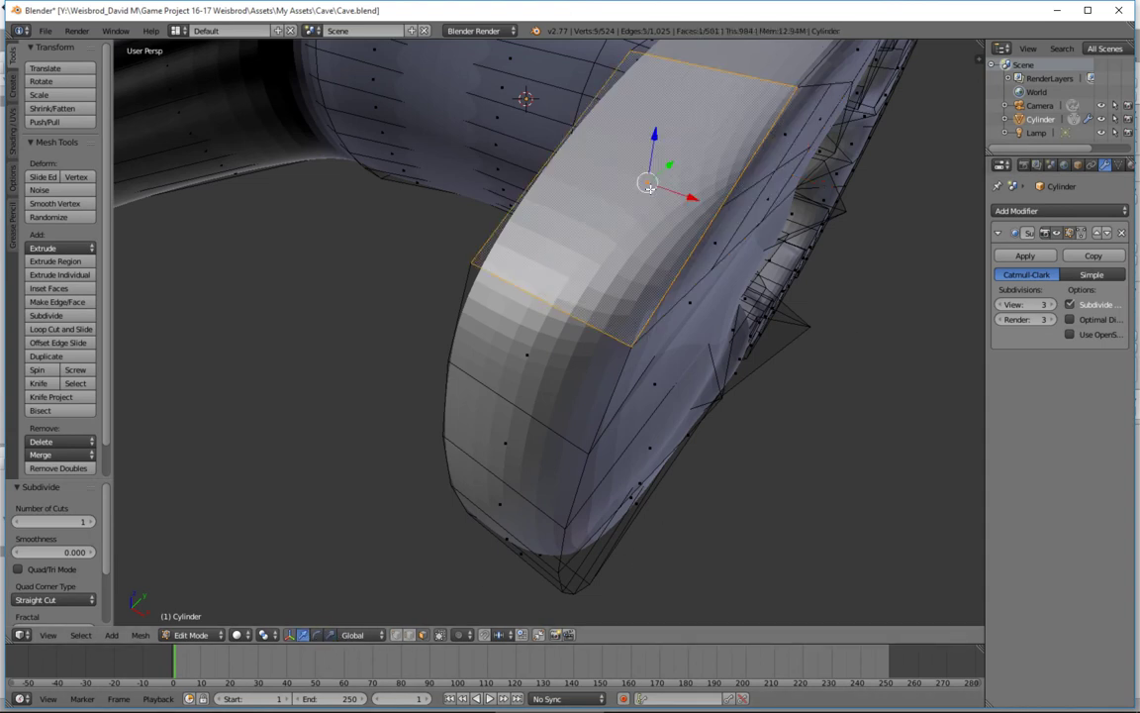
pyautogui.press('x')
pyautogui.click(639, 250)
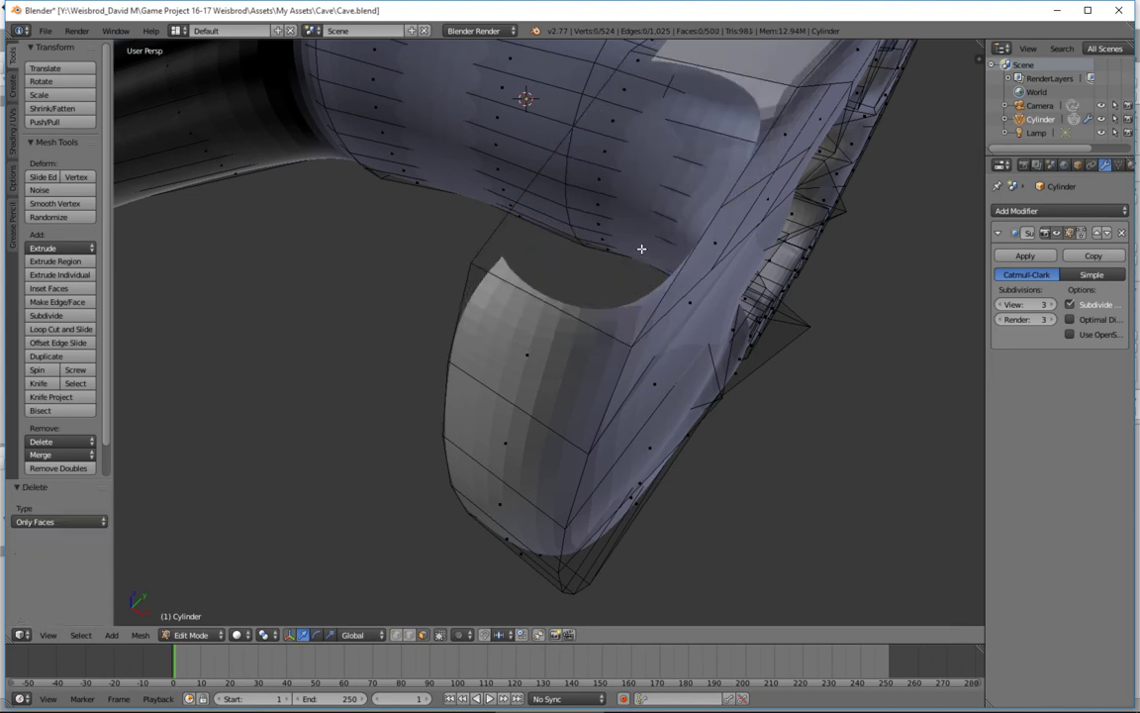
# Fill the upper part of the rim gap with a triangle joining the edge's midpoint to the two upper corners.
pyautogui.click(395, 635)
pyautogui.rightClick(694, 222)
pyautogui.moveTo(694, 221); pyautogui.dragTo(749, 217, button='middle')
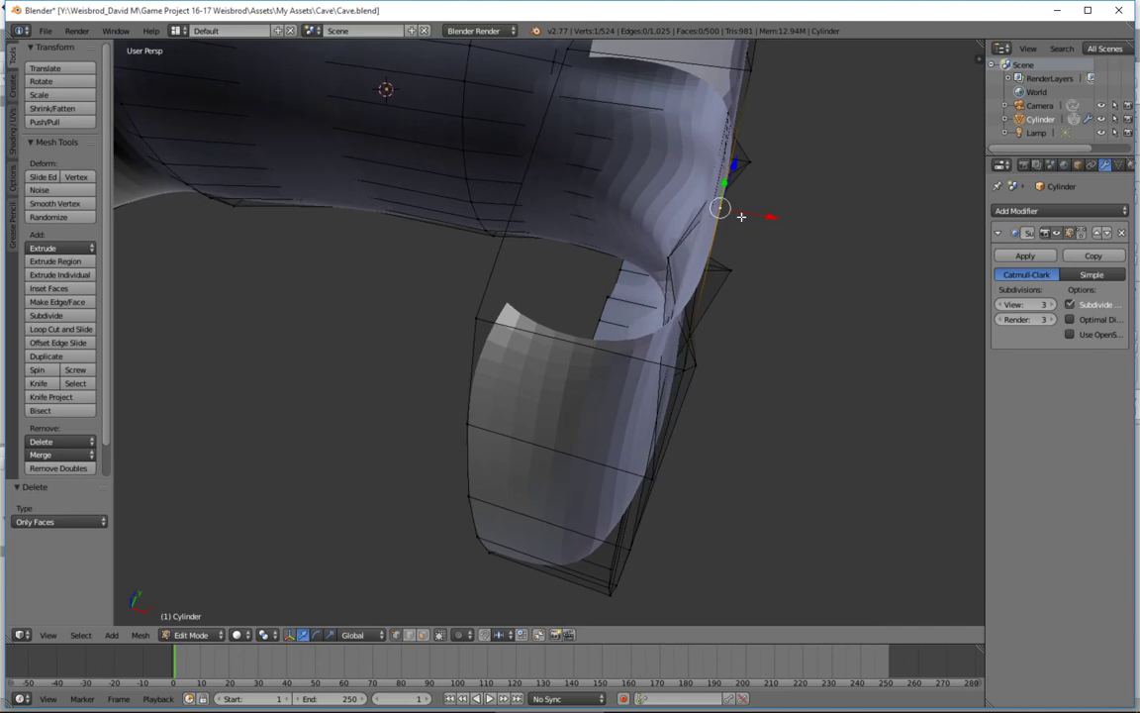
pyautogui.rightClick(579, 48)
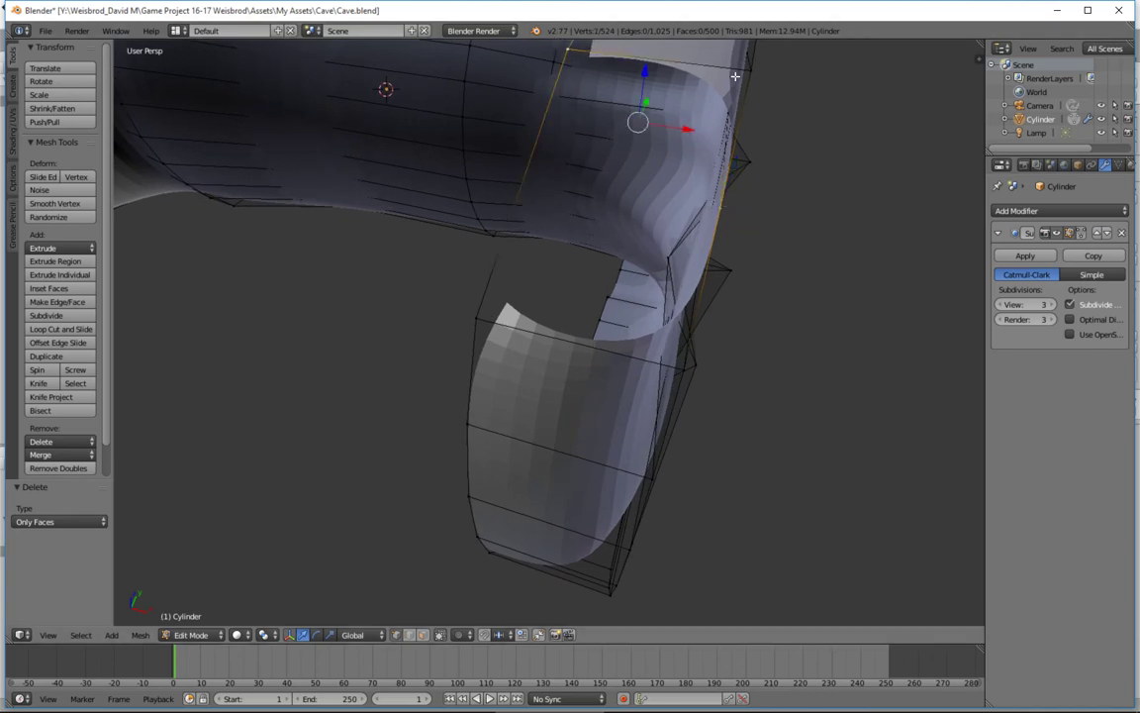
pyautogui.moveTo(673, 67); pyautogui.dragTo(693, 74, button='middle')
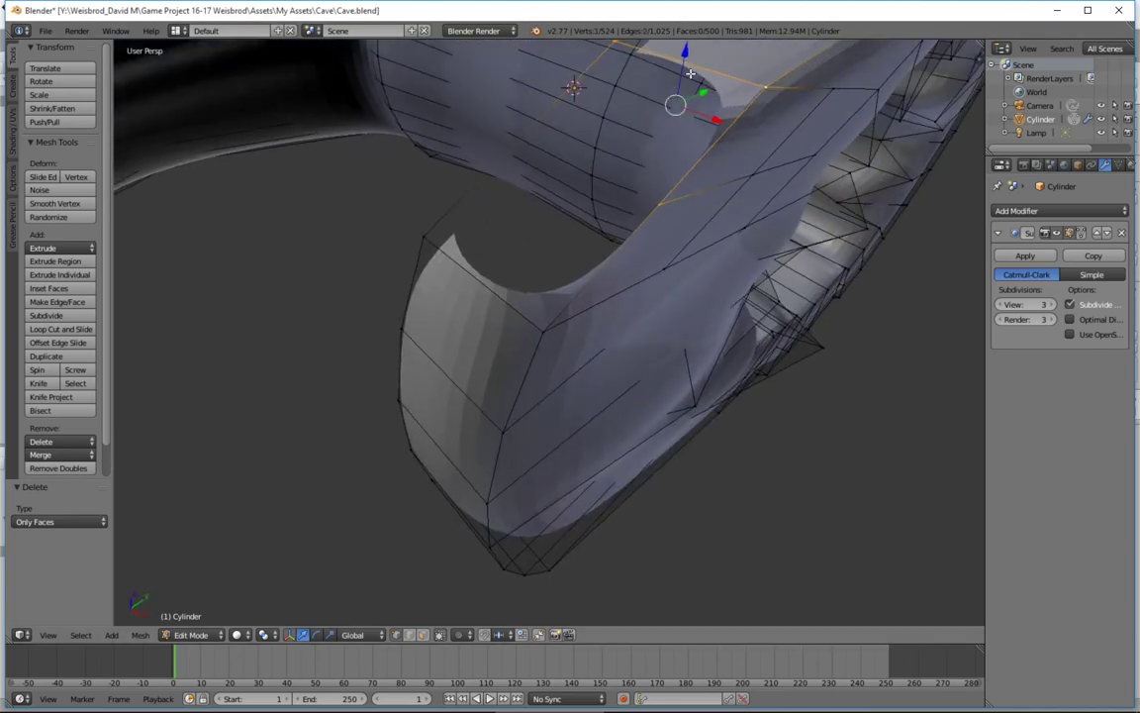
pyautogui.press('f')
# Fill the lower part of the rim gap with a triangle joining the midpoint to the two lower corners.
pyautogui.rightClick(661, 210)
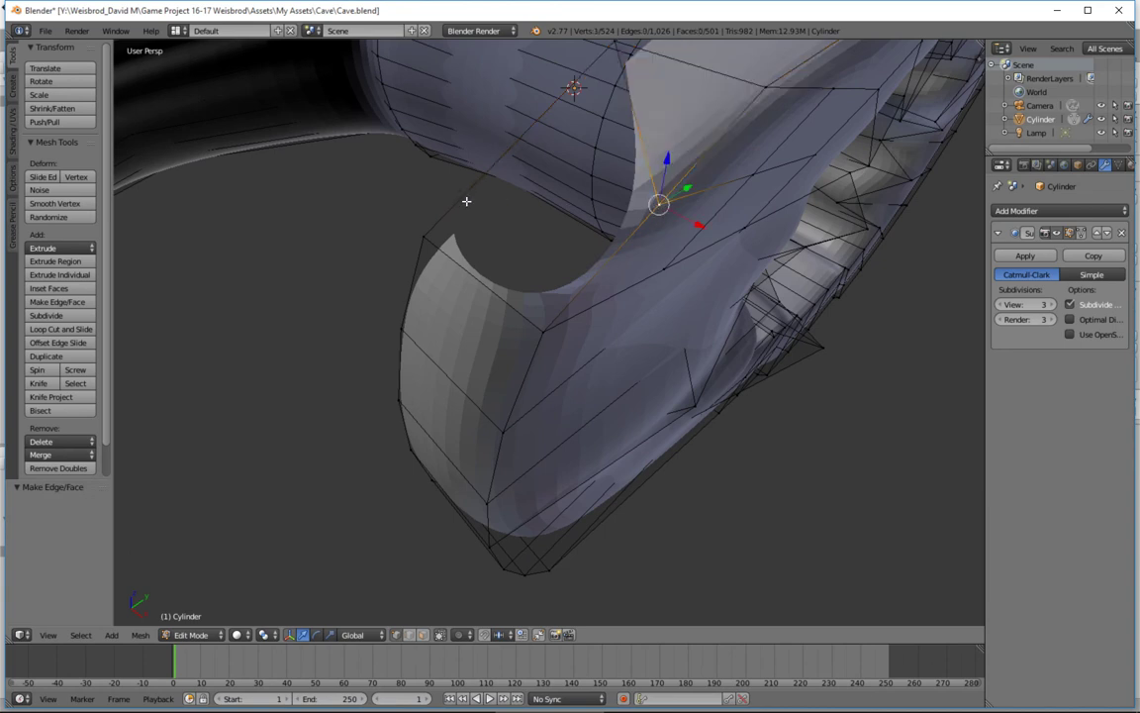
pyautogui.keyDown('shift'); pyautogui.rightClick(422, 237); pyautogui.keyUp('shift')
pyautogui.keyDown('shift'); pyautogui.rightClick(539, 326); pyautogui.keyUp('shift')
pyautogui.keyDown('shift'); pyautogui.rightClick(655, 200); pyautogui.keyUp('shift')
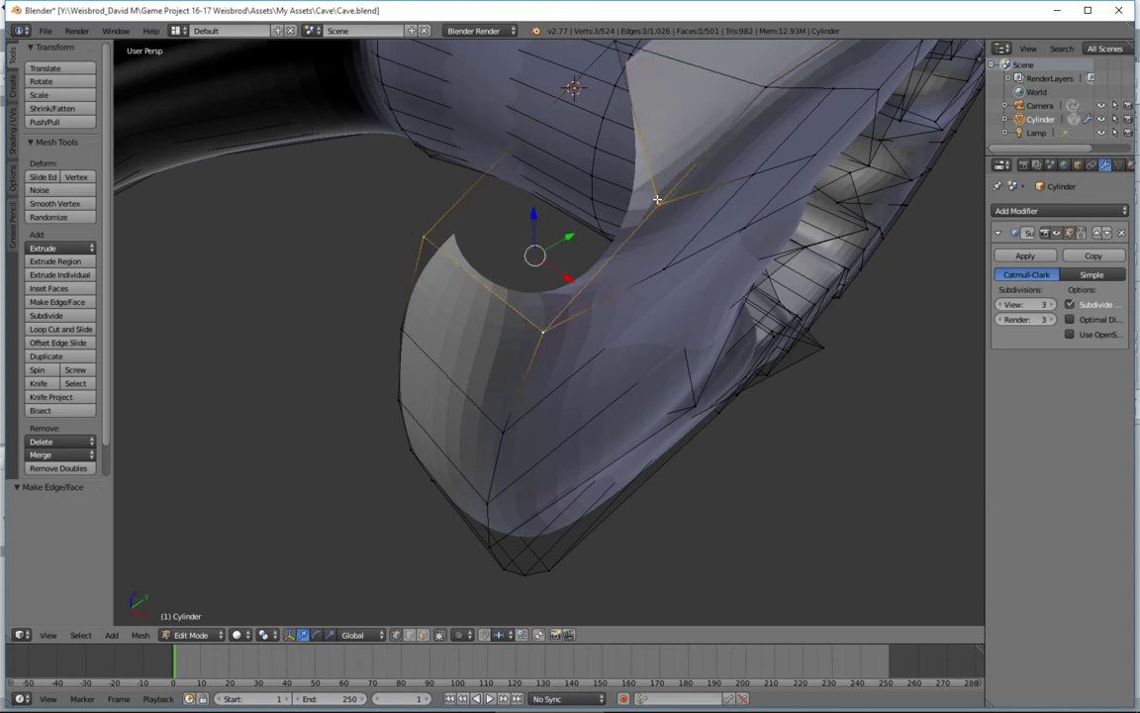
pyautogui.press('f')
# Close the remaining rim gap with a triangle between the midpoint and the two back corners, and check the patched flange.
pyautogui.rightClick(655, 199)
pyautogui.keyDown('shift'); pyautogui.rightClick(563, 47); pyautogui.keyUp('shift')
pyautogui.keyDown('shift'); pyautogui.rightClick(454, 204); pyautogui.keyUp('shift')
pyautogui.keyDown('shift'); pyautogui.rightClick(660, 201); pyautogui.keyUp('shift')
pyautogui.press('f')
pyautogui.moveTo(658, 198); pyautogui.dragTo(690, 234, button='middle')
pyautogui.moveTo(762, 231); pyautogui.dragTo(428, 183, button='middle')
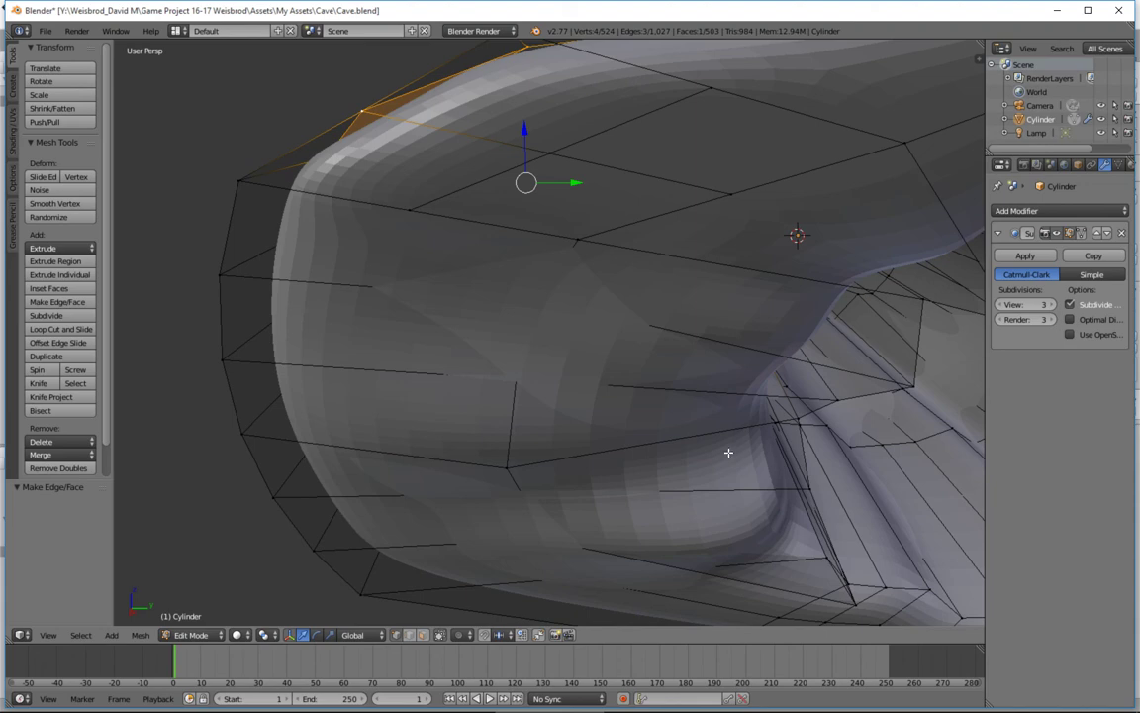
pyautogui.scroll(-11, 729, 453)
pyautogui.scroll(4, 717, 454)
pyautogui.moveTo(711, 455)
pyautogui.mouseDown(button='middle')
pyautogui.moveTo(863, 453)
pyautogui.moveTo(708, 450)
pyautogui.mouseUp(button='middle')
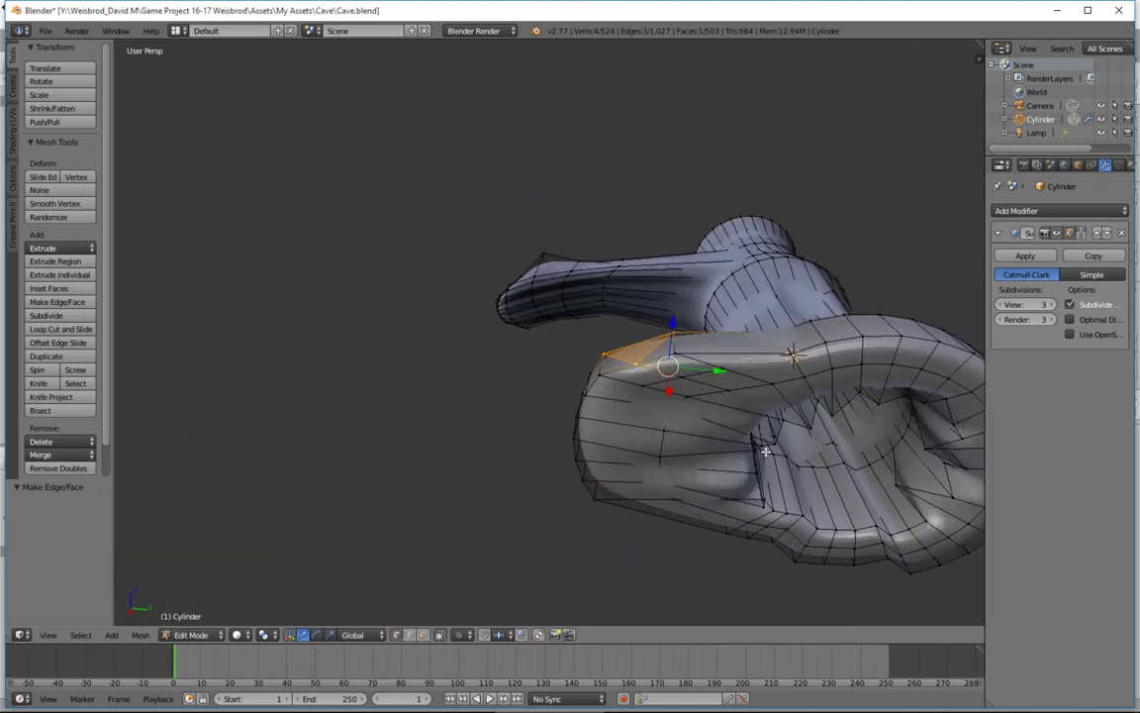
# Switch to Unity, test-play the scene by walking from the road start point, and stop play mode.
pyautogui.hotkey('alt', 'Tab')
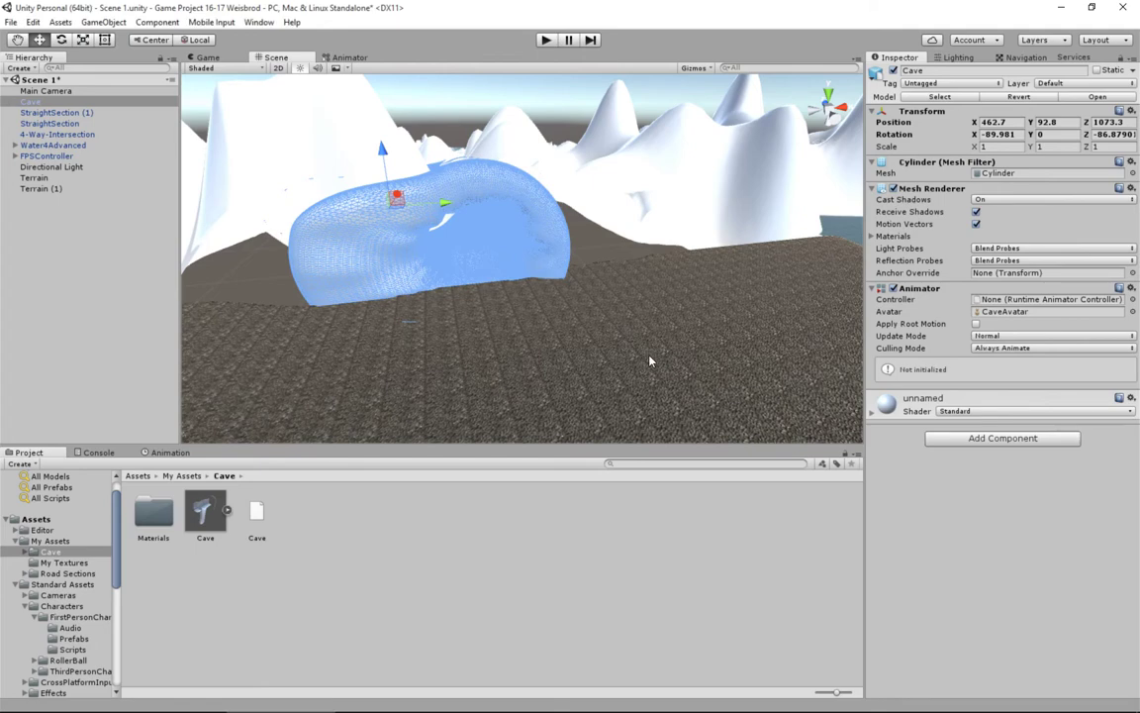
pyautogui.click(546, 40)
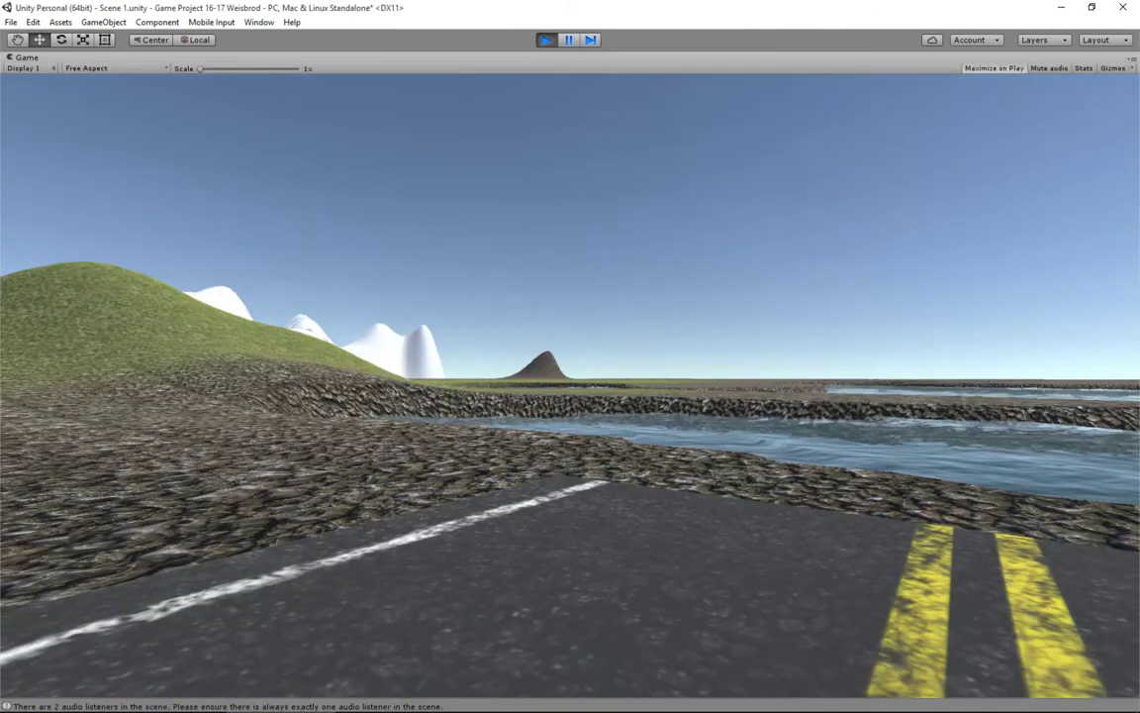
pyautogui.press('w')
pyautogui.press('w')
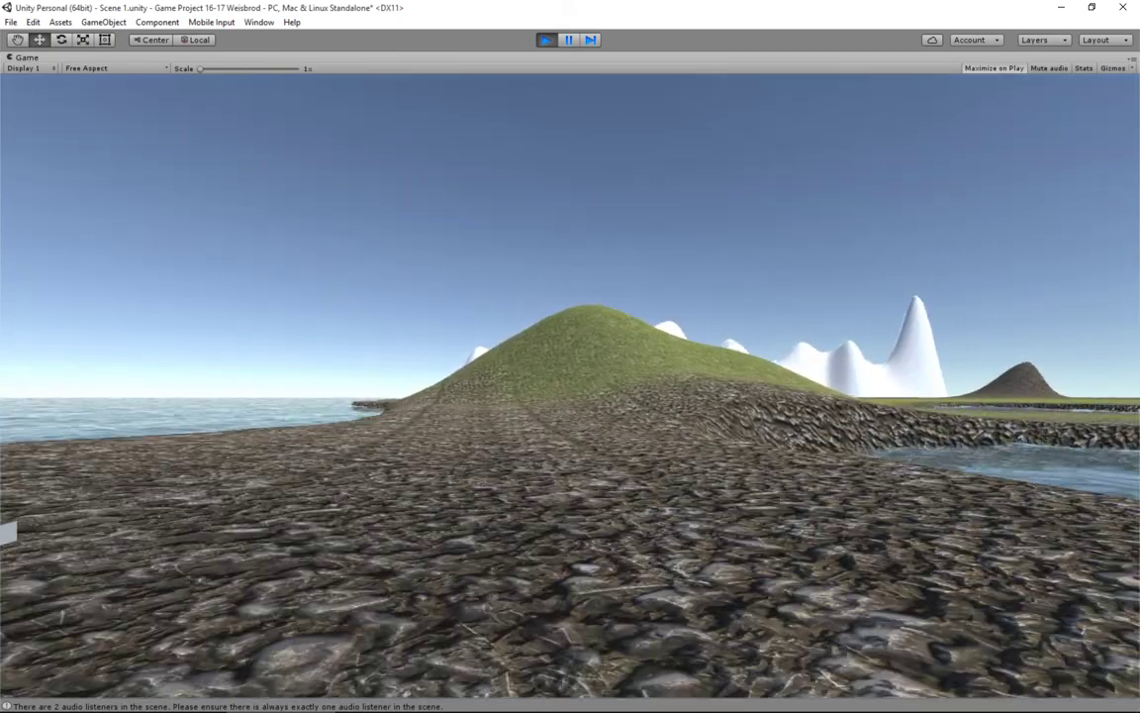
pyautogui.press('w')
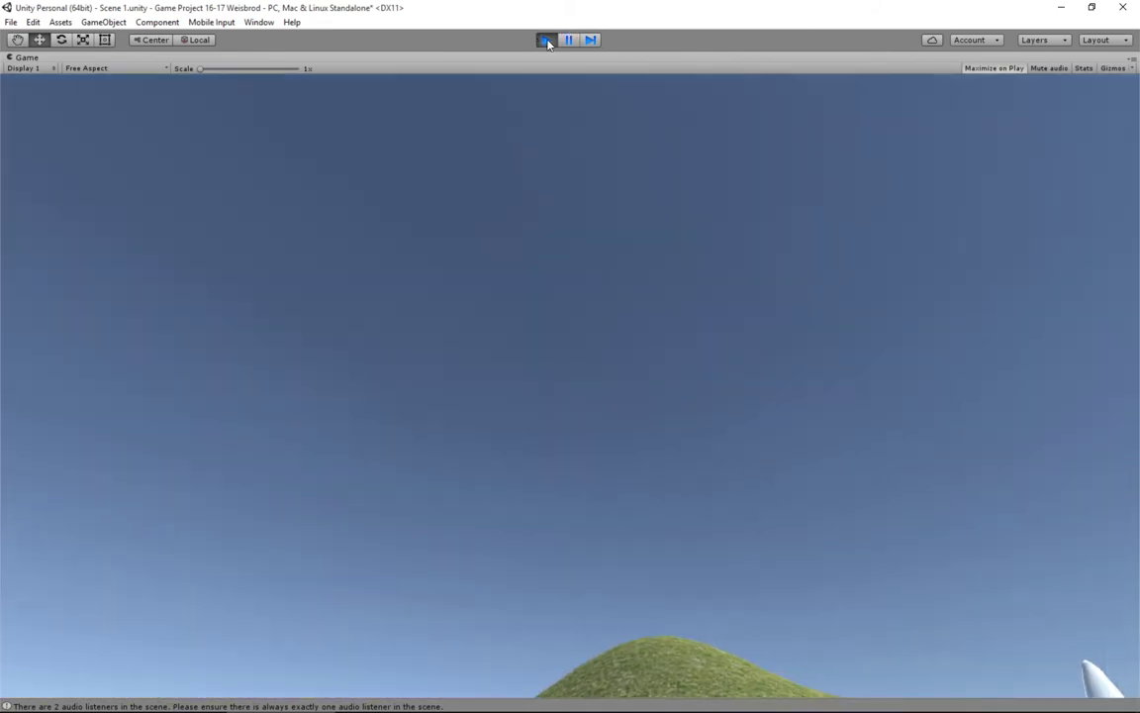
pyautogui.click(547, 40)
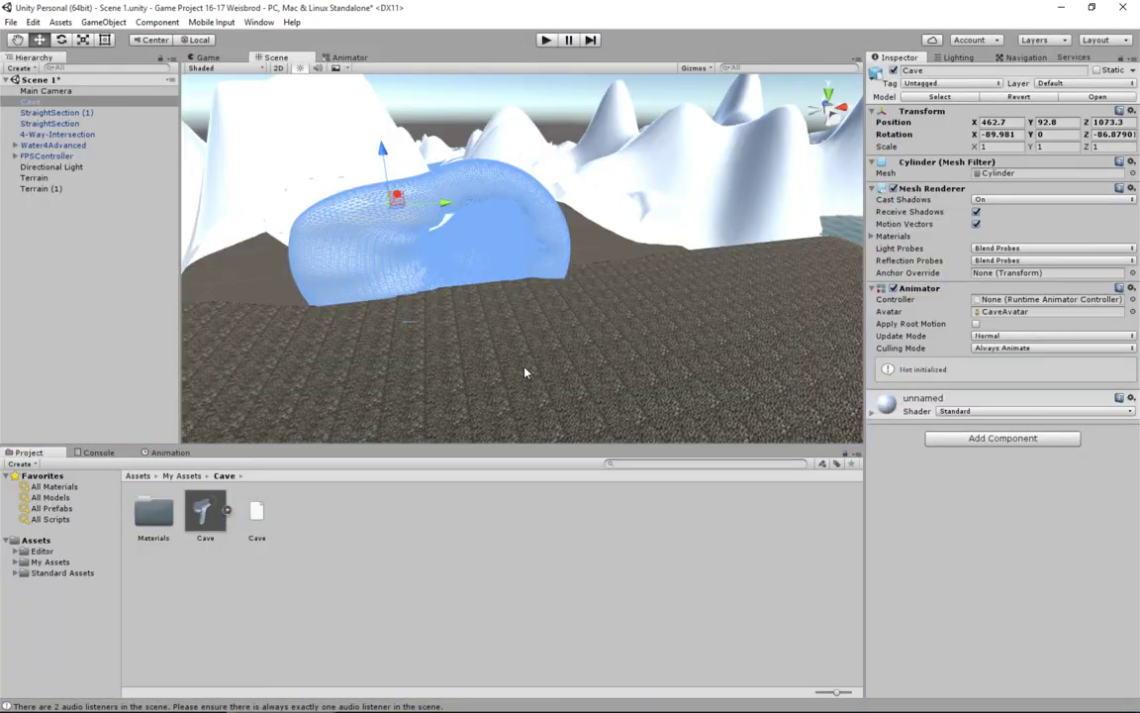
# Move the FPSController to X 559, Z 848, just in front of the cave entrance.
pyautogui.scroll(-5, 501, 344)
pyautogui.click(40, 158)
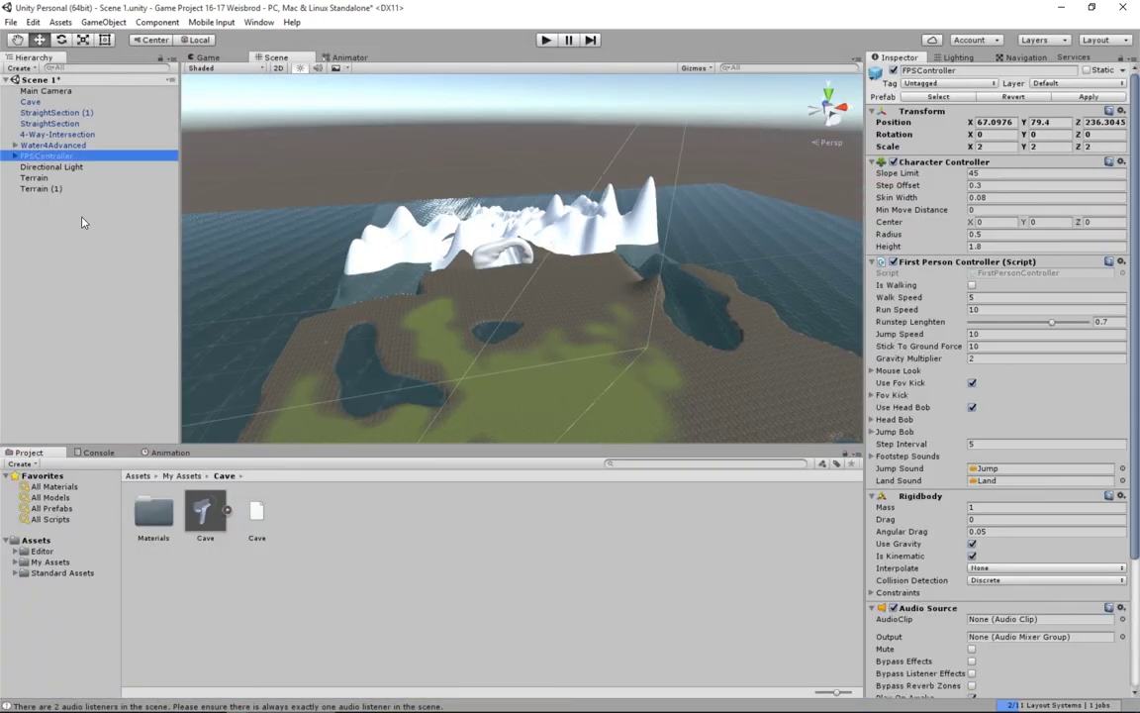
pyautogui.scroll(-4, 410, 351)
pyautogui.moveTo(404, 388); pyautogui.dragTo(597, 279)
pyautogui.moveTo(505, 260); pyautogui.dragTo(495, 253)
pyautogui.moveTo(495, 253); pyautogui.dragTo(584, 271, button='middle')
pyautogui.keyDown('alt'); pyautogui.moveTo(585, 273); pyautogui.dragTo(684, 298); pyautogui.keyUp('alt')
pyautogui.moveTo(552, 208); pyautogui.dragTo(529, 310)
pyautogui.moveTo(469, 374); pyautogui.dragTo(433, 219)
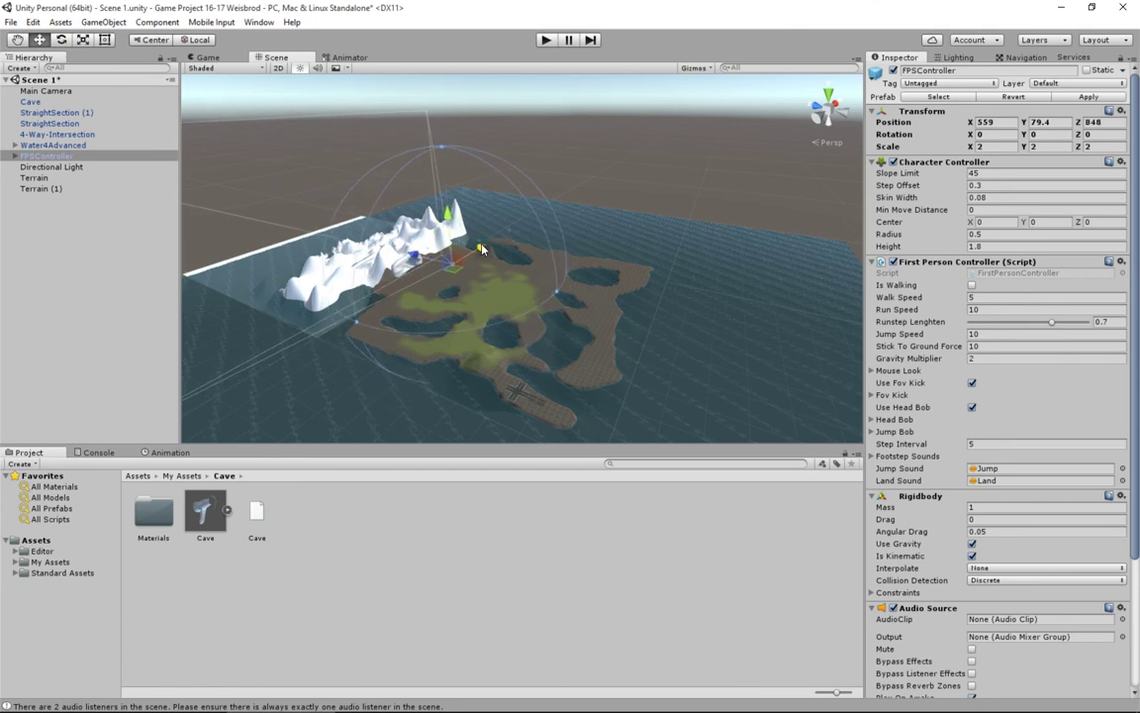
# Test-play the scene by walking from the new start point up to and into the cave entrance, and stop play mode.
pyautogui.click(545, 41)
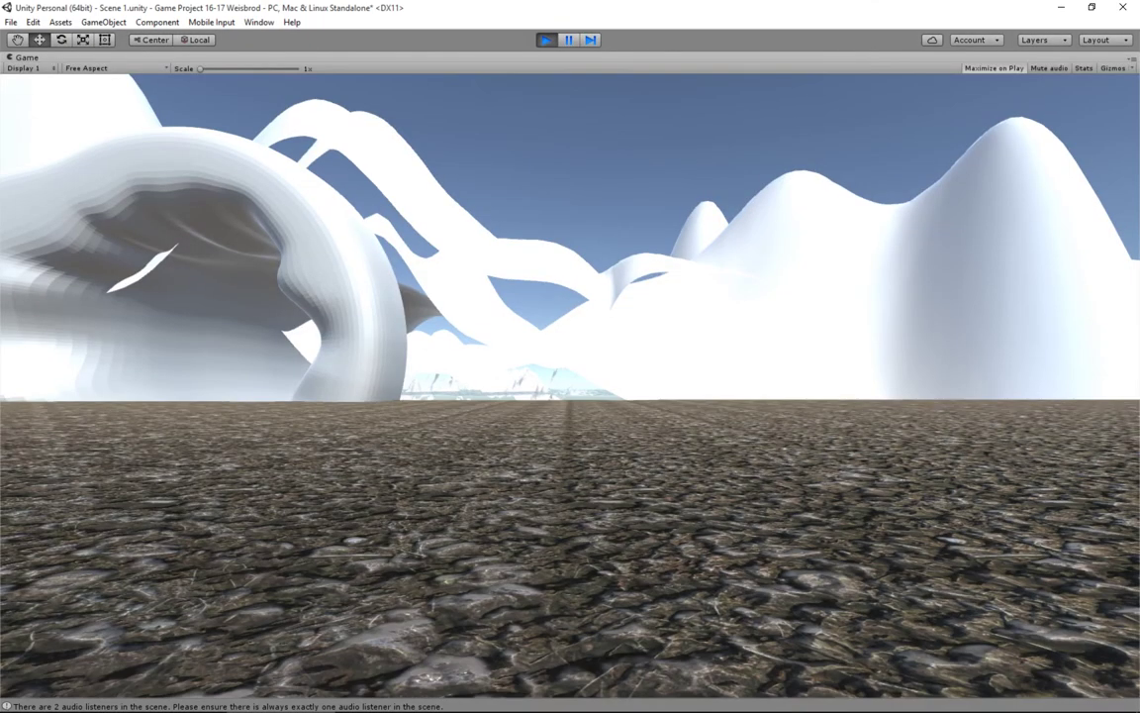
pyautogui.press('w')
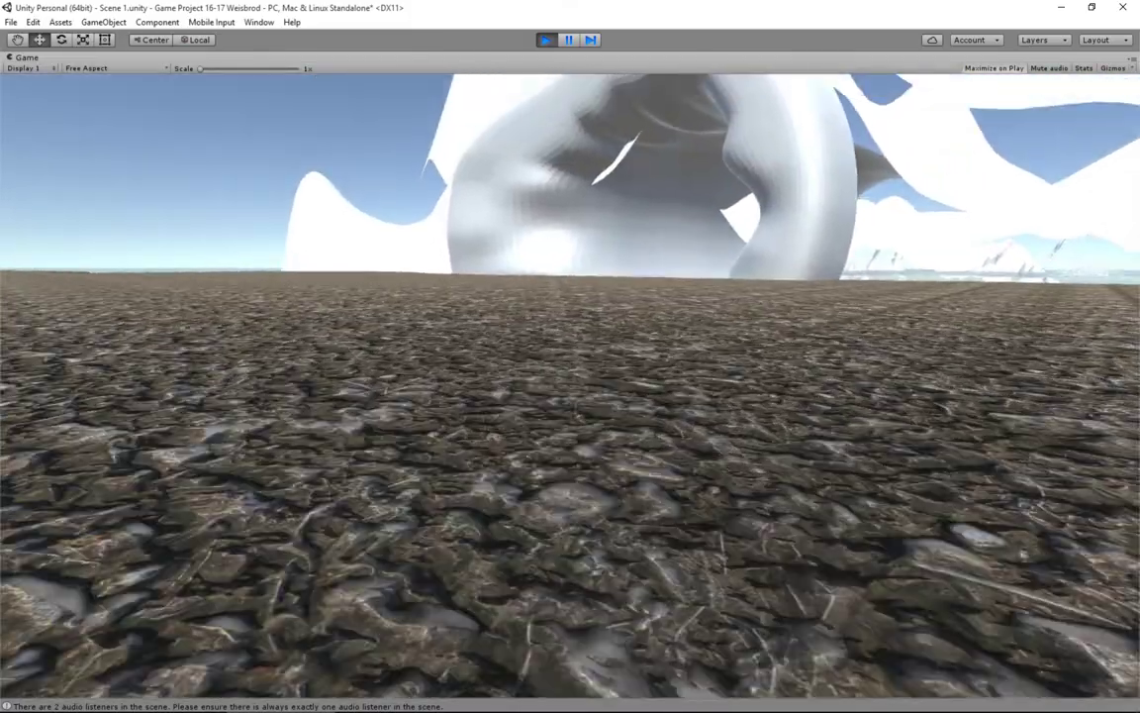
pyautogui.press('w')
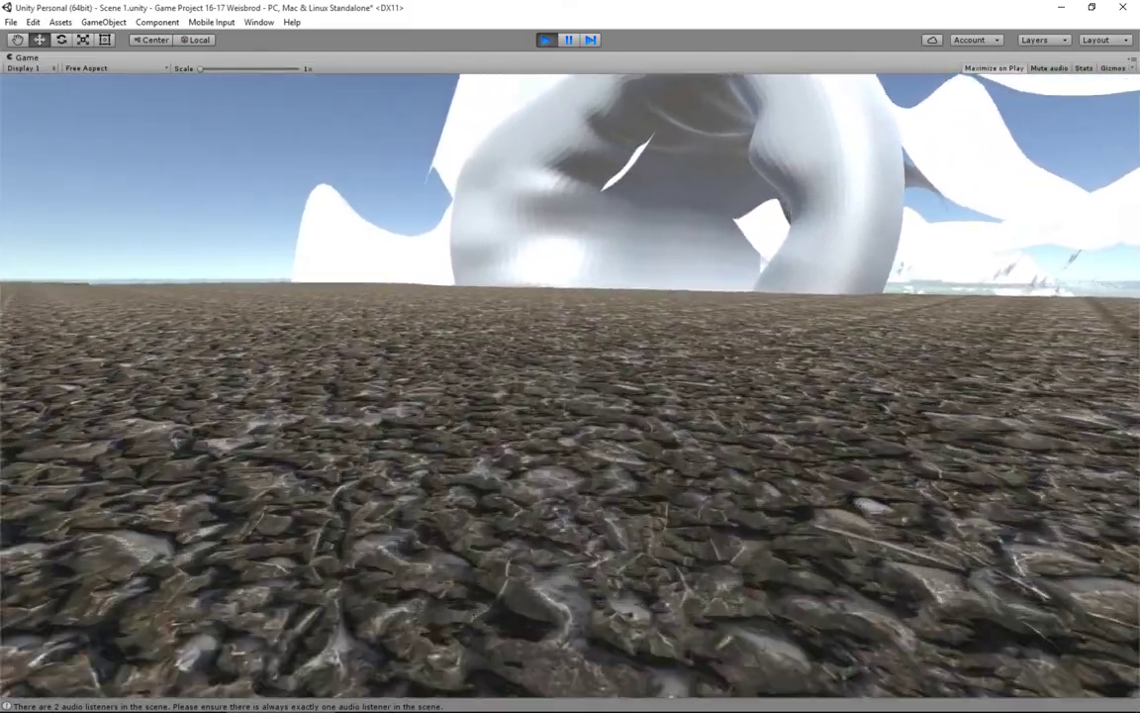
pyautogui.press('w')
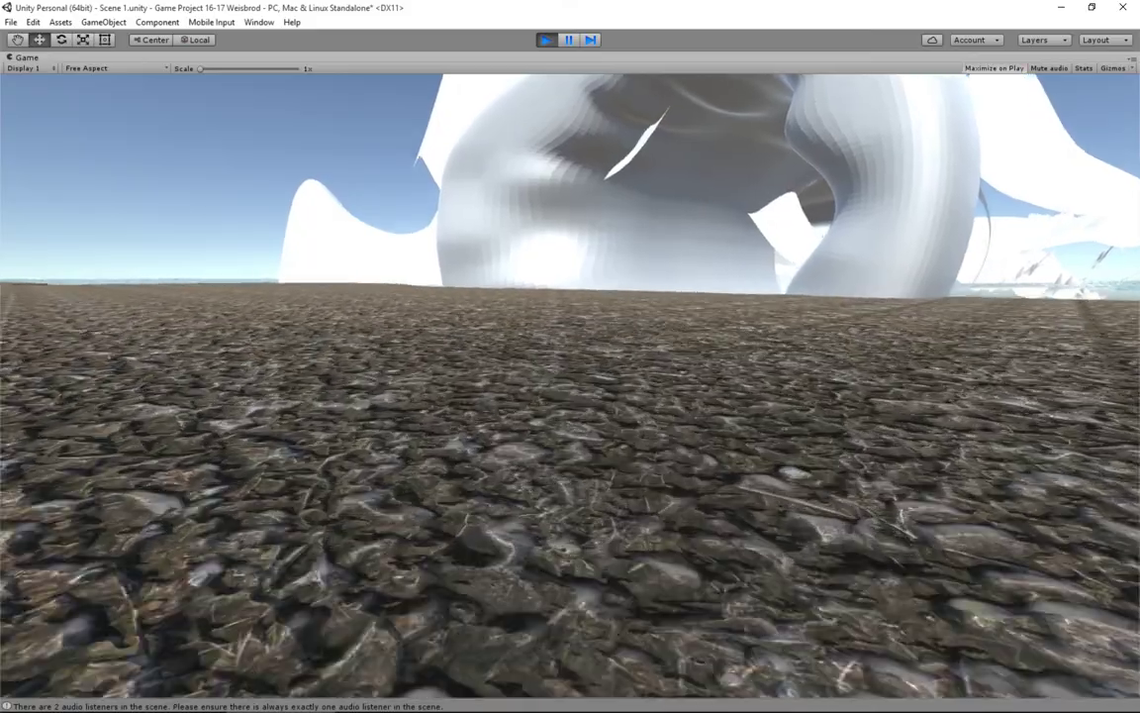
pyautogui.press('w')
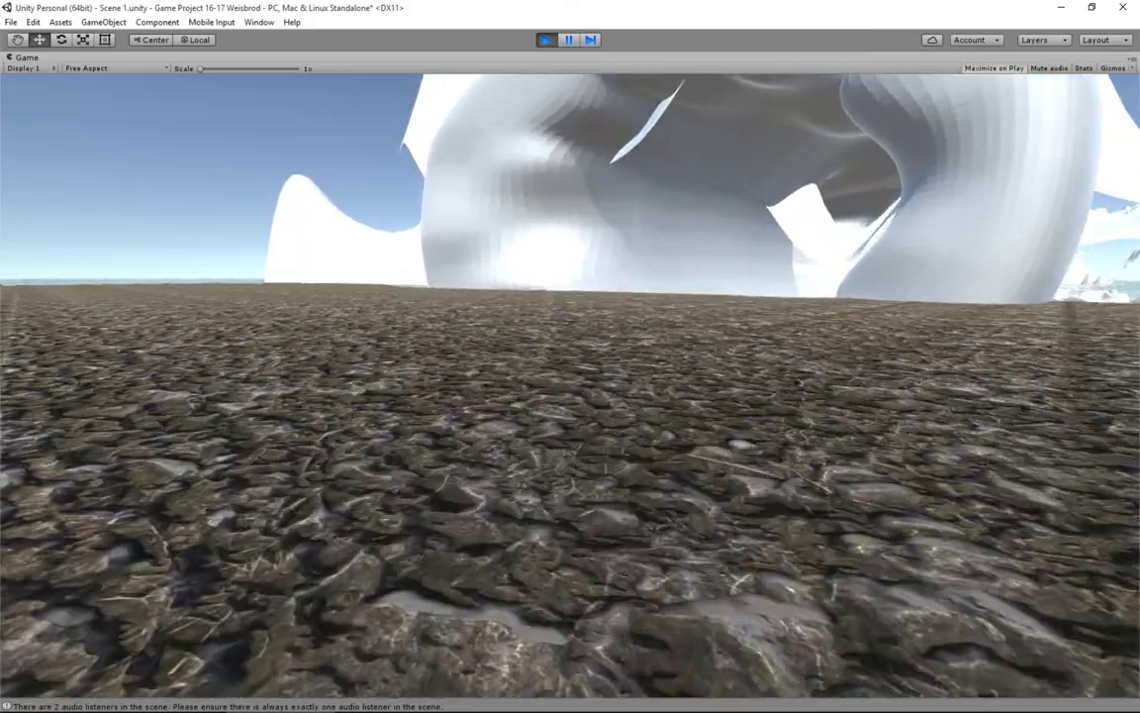
pyautogui.press('w')
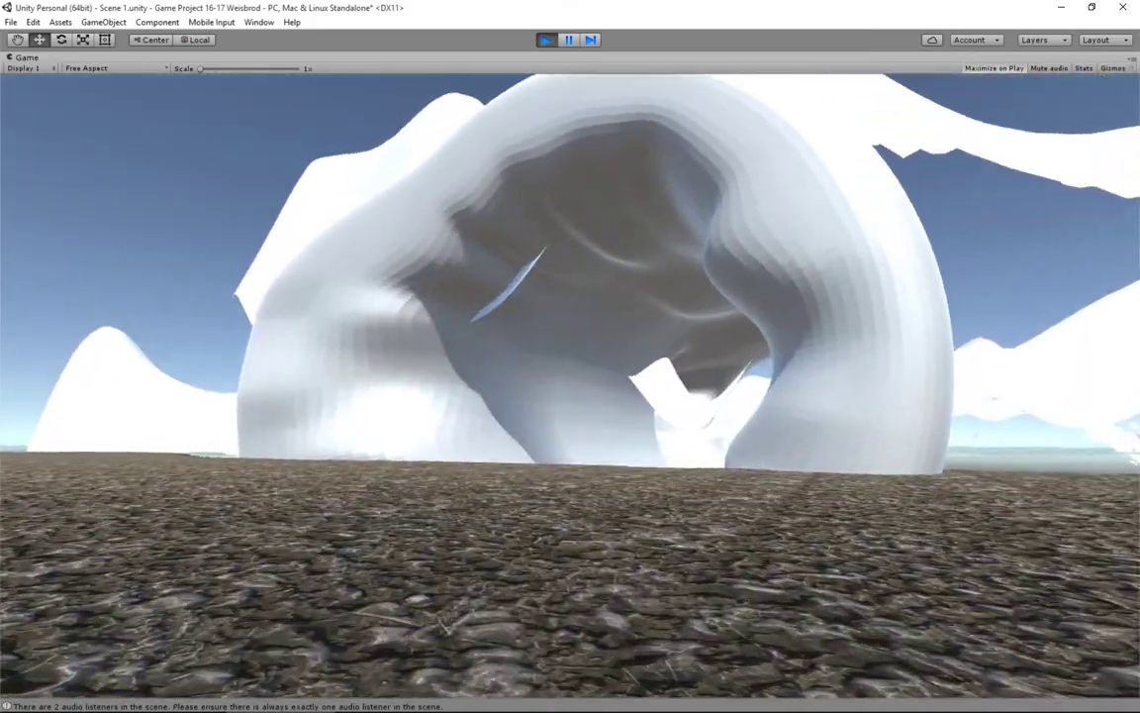
pyautogui.press('w')
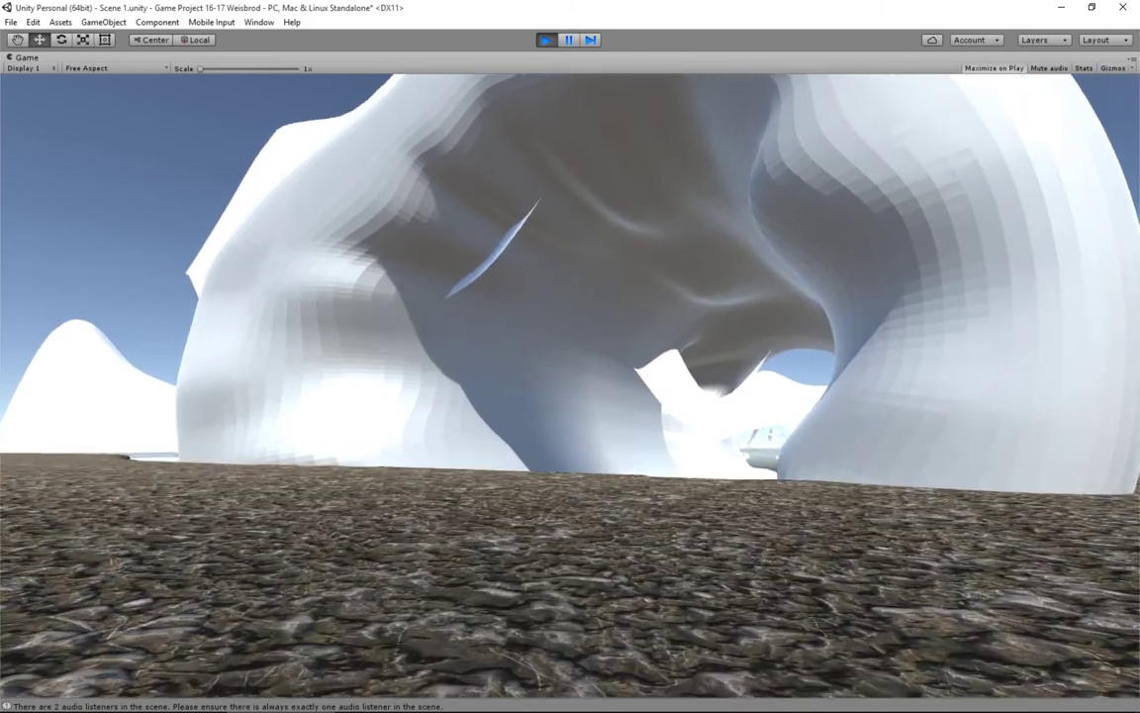
pyautogui.press('w')
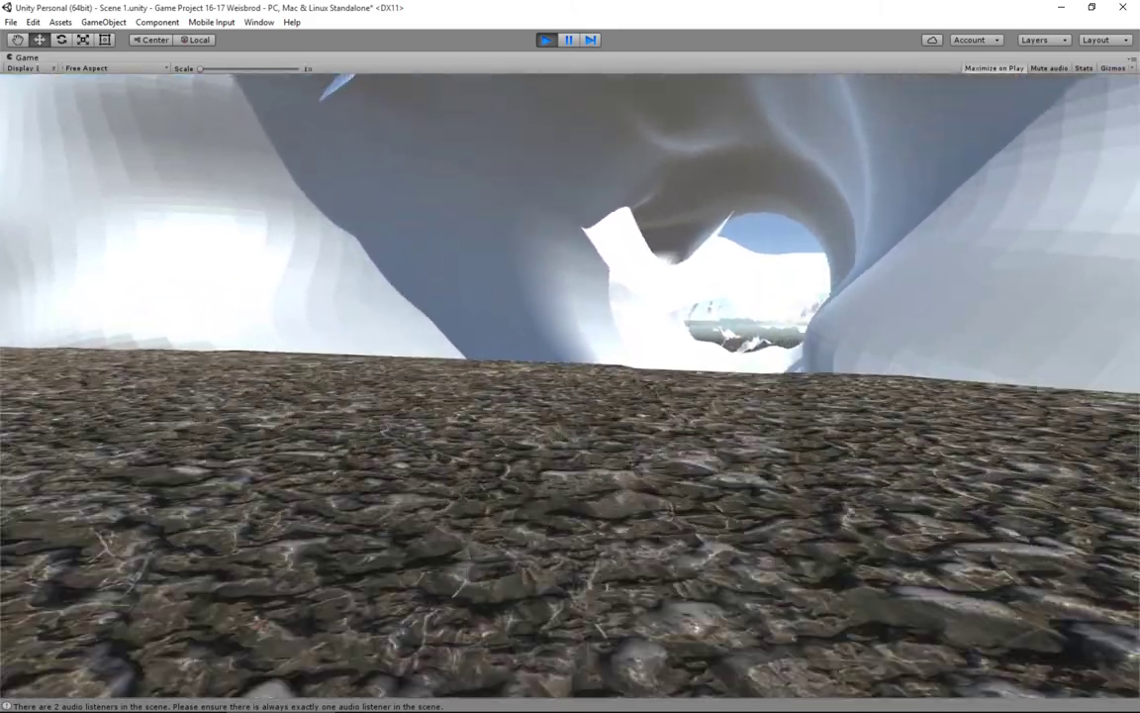
pyautogui.press('w')
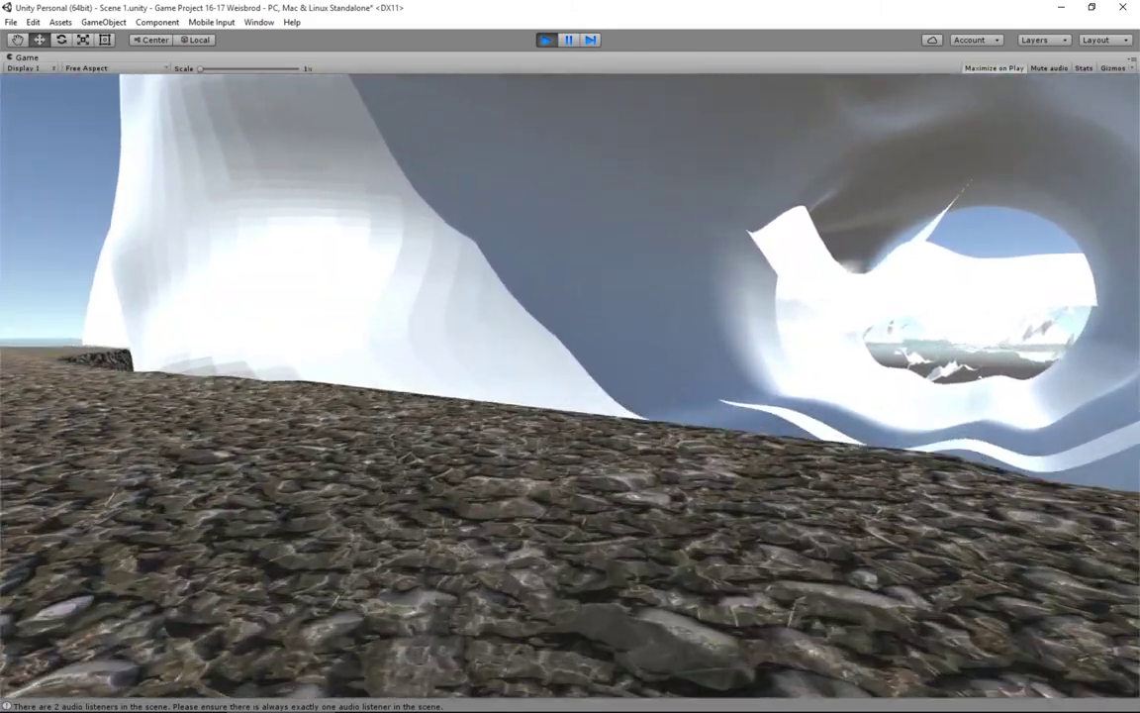
pyautogui.press('w')
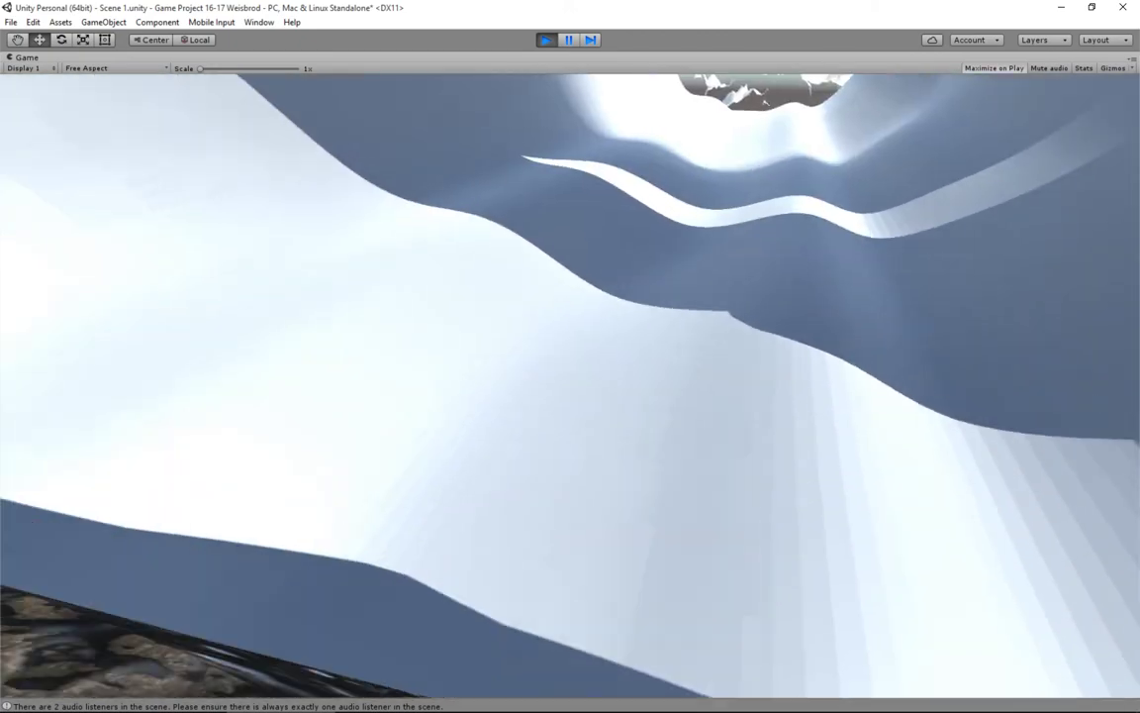
pyautogui.press('w')
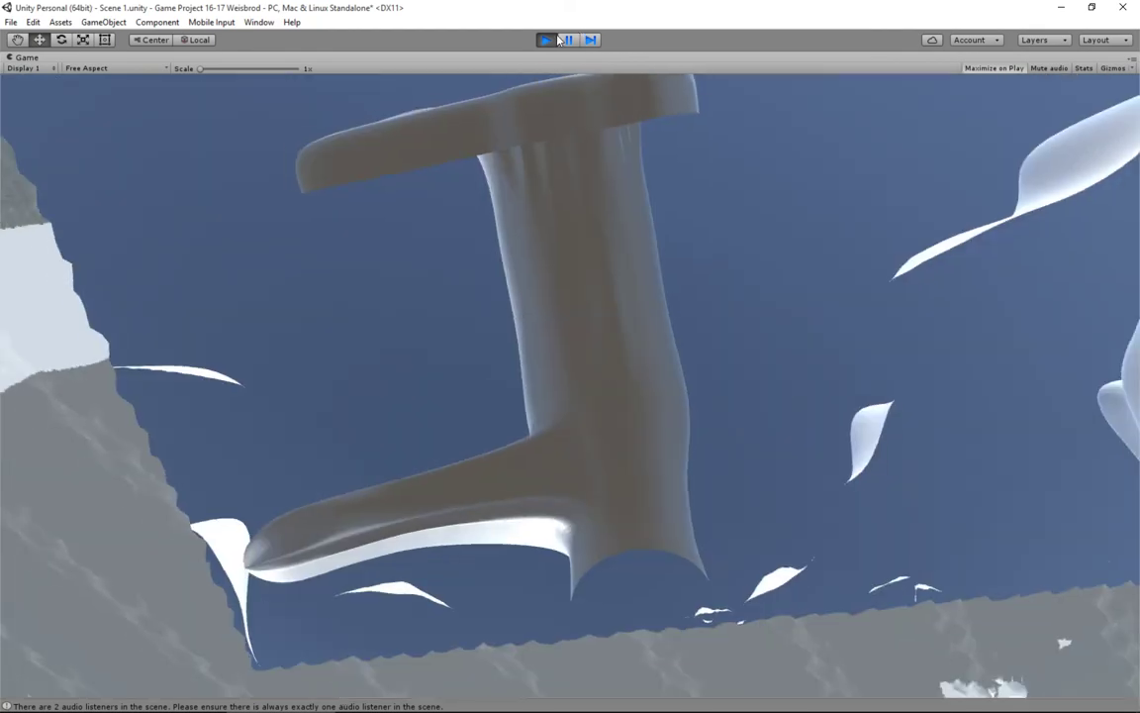
pyautogui.click(547, 40)
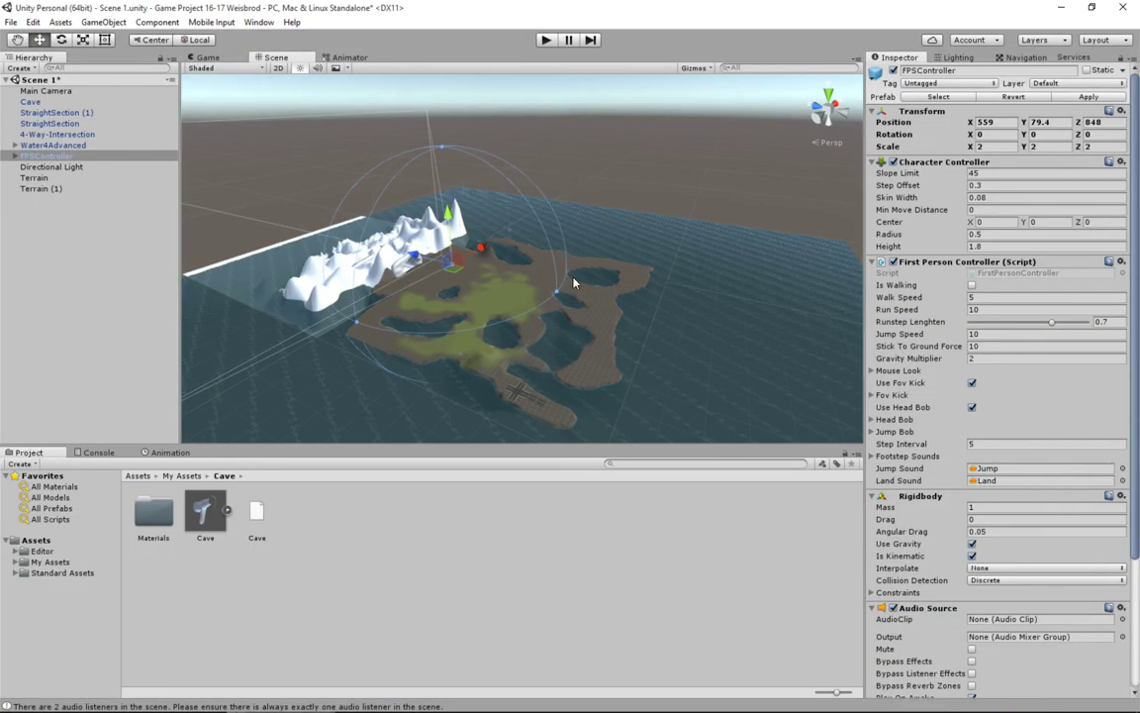
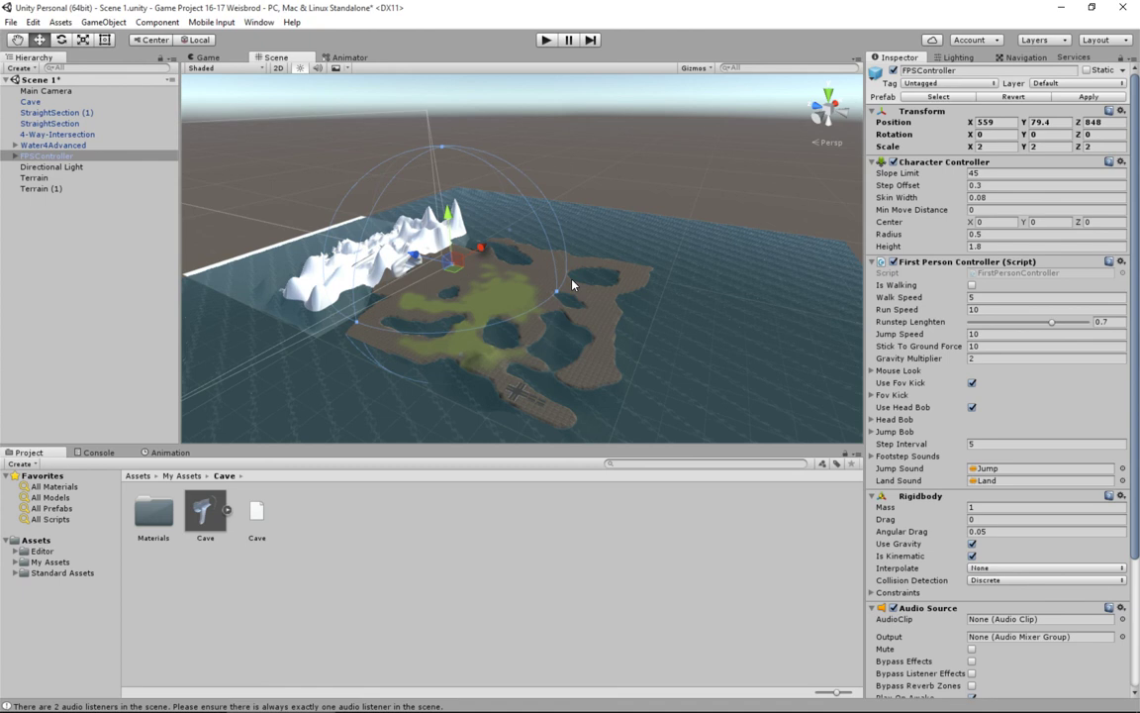
# Set the Z position of Terrain (1) to 999.
pyautogui.click(49, 188)
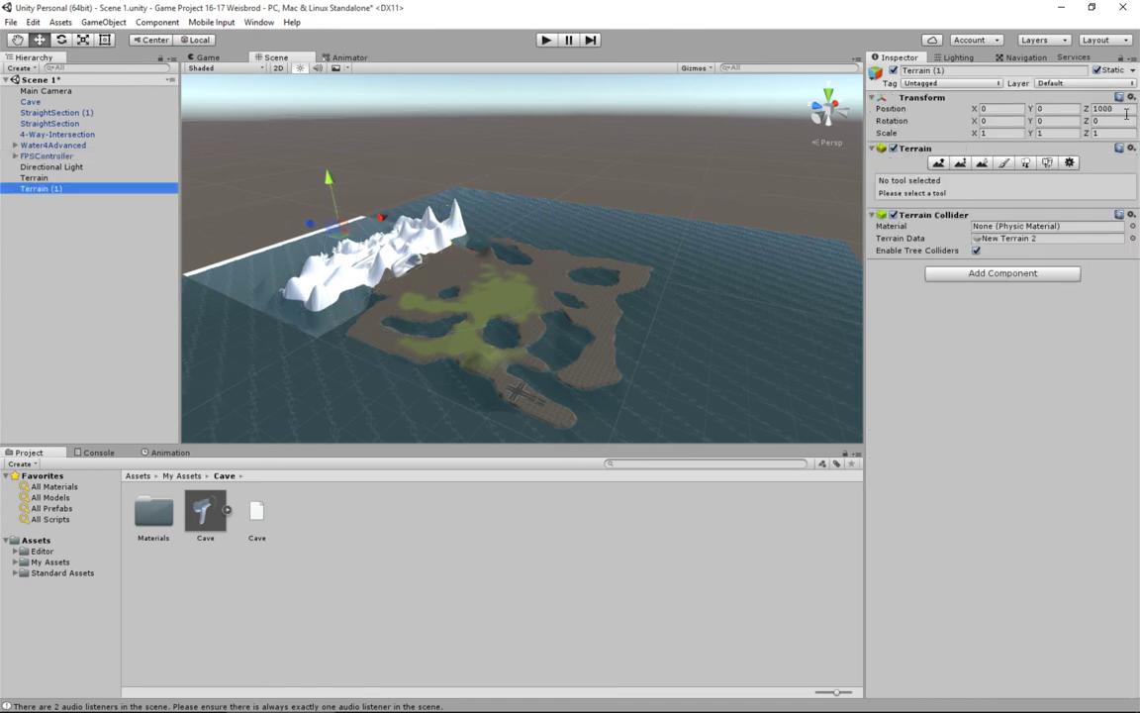
pyautogui.moveTo(1127, 109); pyautogui.dragTo(1058, 109)
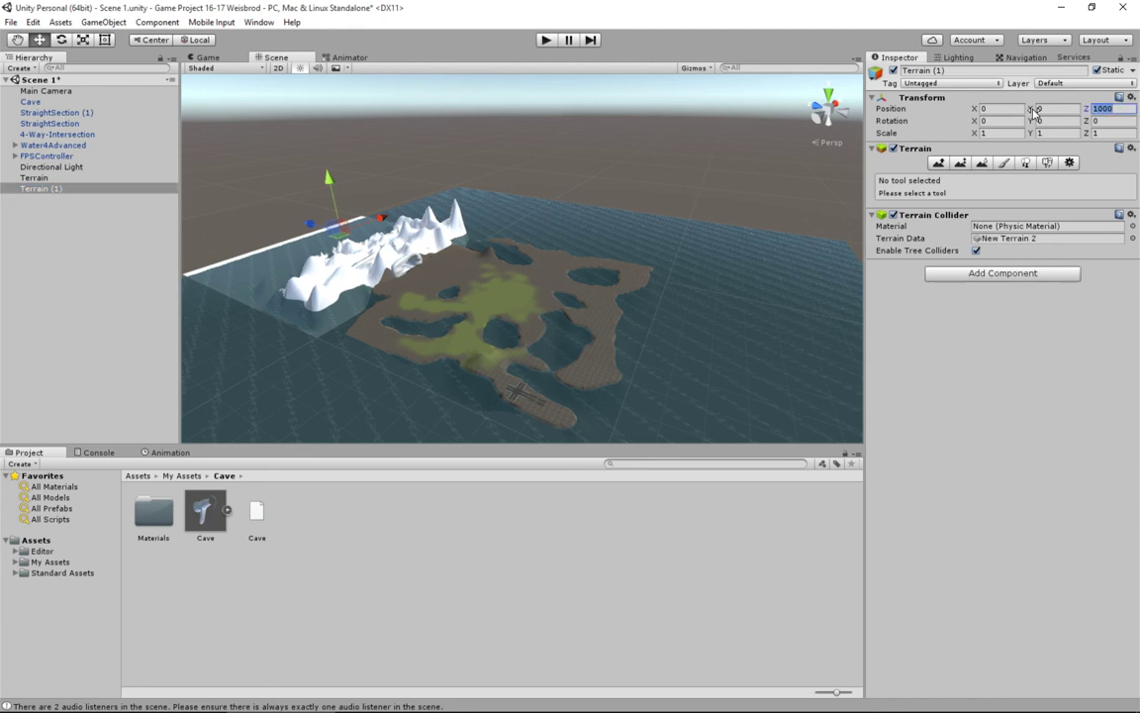
pyautogui.write('999')
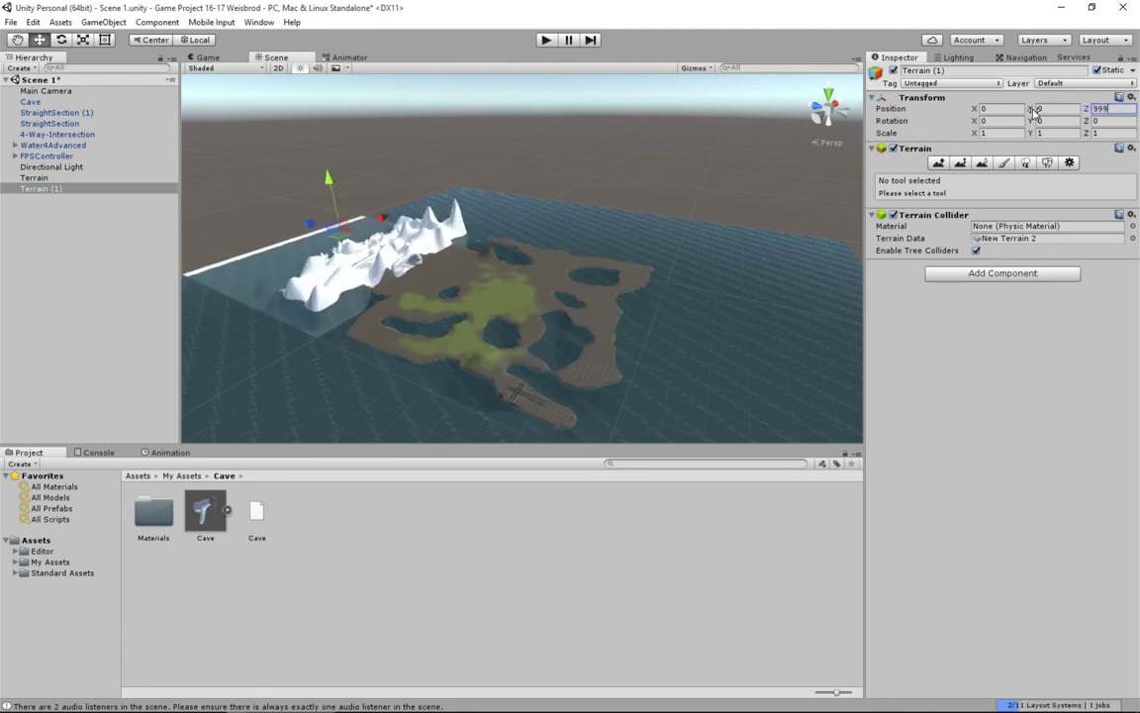